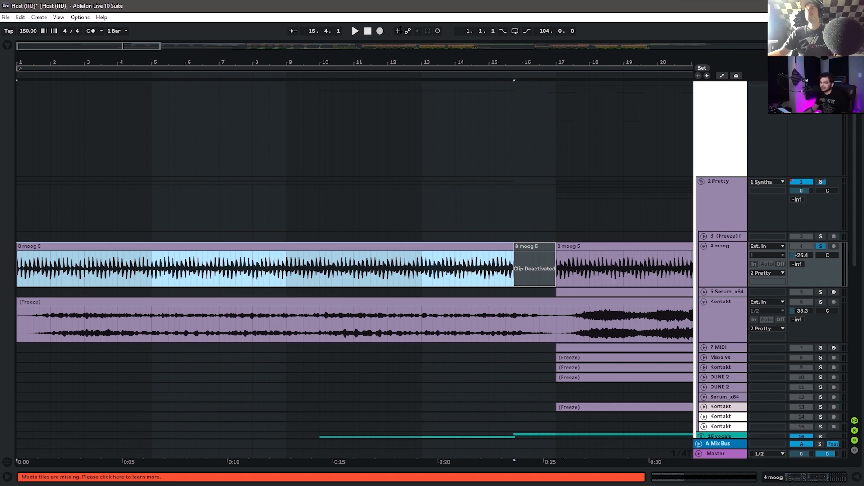
Audition the moog track's intro from bar 1, and solo the frozen Kontakt track (6) to play it from bar 1
{"action": "left_click_drag", "start_coordinate": [388, 62], "coordinate": [244, 62]}
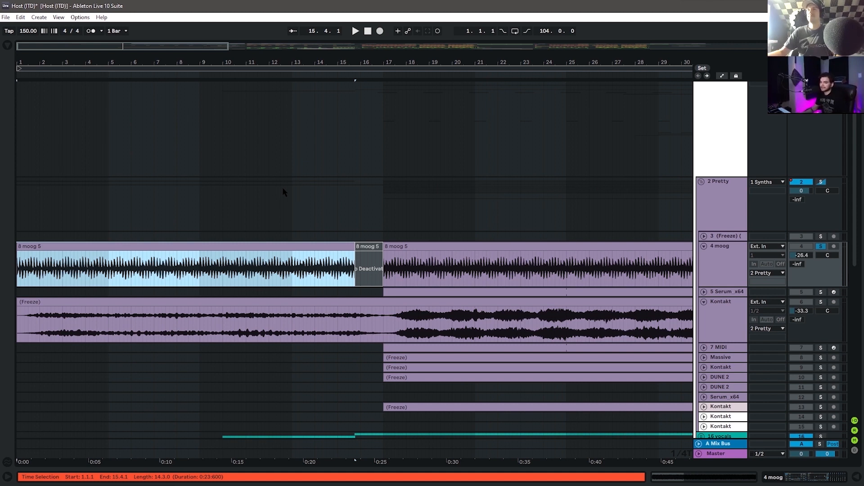
{"action": "left_click_drag", "start_coordinate": [260, 62], "coordinate": [171, 51]}
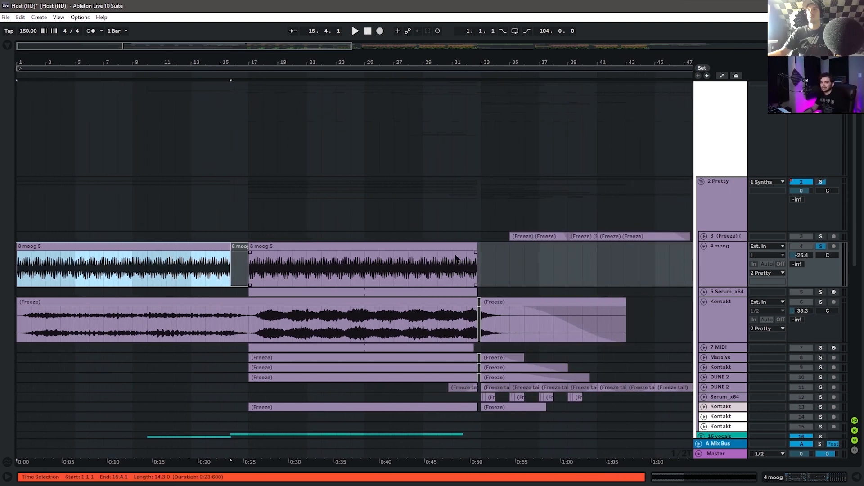
{"action": "left_click_drag", "start_coordinate": [135, 61], "coordinate": [139, 63]}
{"action": "key", "text": "space"}
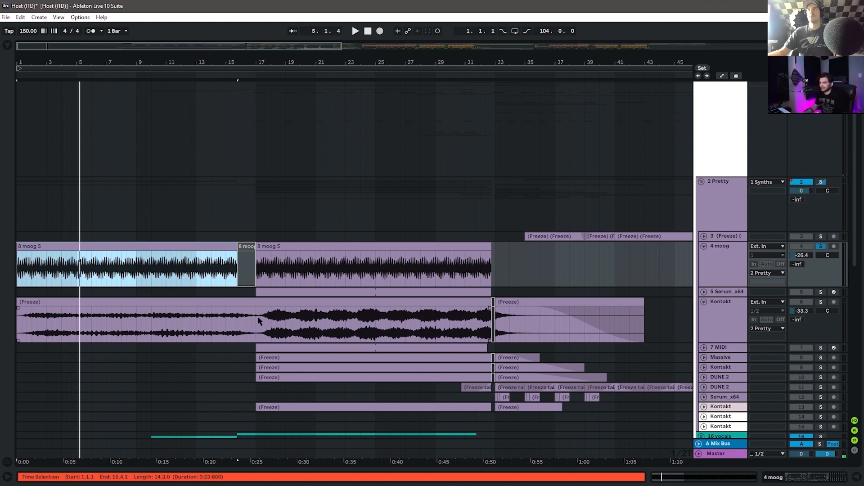
{"action": "left_click", "coordinate": [820, 303]}
{"action": "key", "text": "space"}
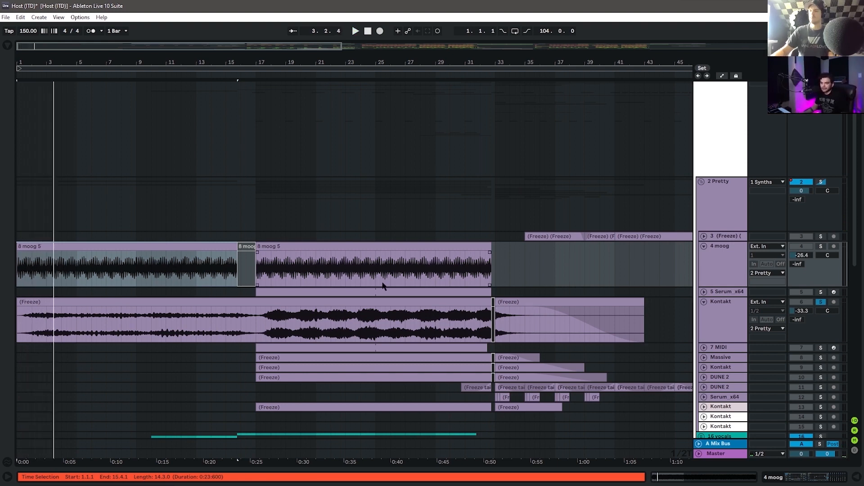
Expand the 93 fx group, unfold the Bay_Shore beach waves track, and play it soloed from bar 1
{"action": "scroll", "coordinate": [385, 287], "scroll_direction": "down", "scroll_amount": 10}
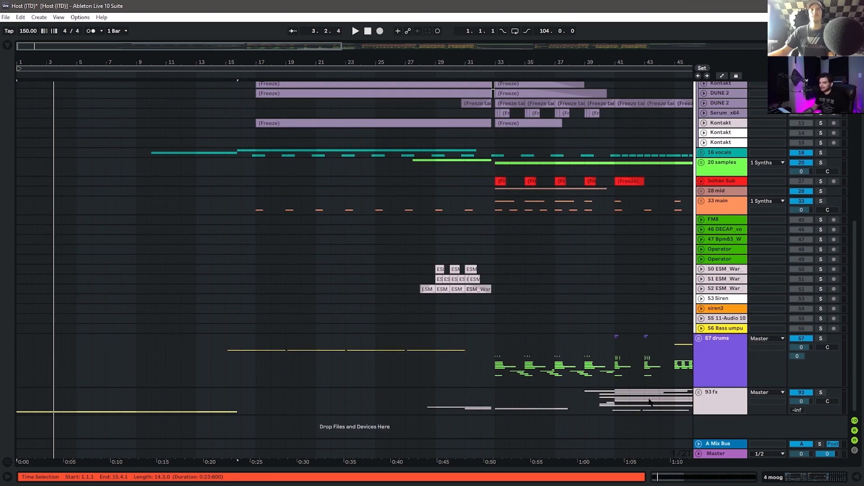
{"action": "left_click", "coordinate": [699, 392]}
{"action": "scroll", "coordinate": [473, 360], "scroll_direction": "down", "scroll_amount": 7}
{"action": "left_click", "coordinate": [701, 400]}
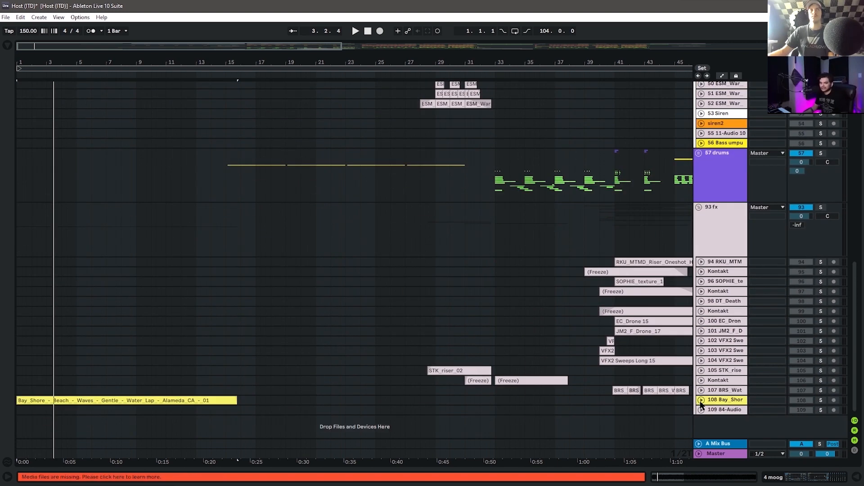
{"action": "left_click", "coordinate": [821, 365]}
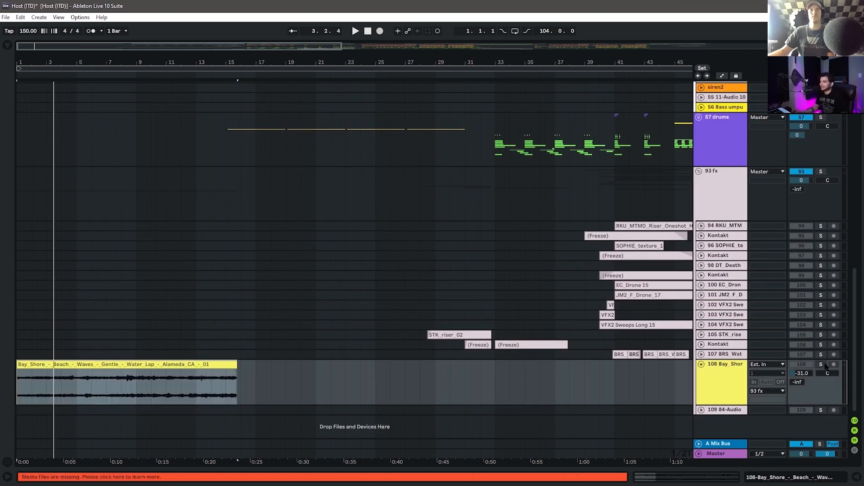
{"action": "key", "text": "space"}
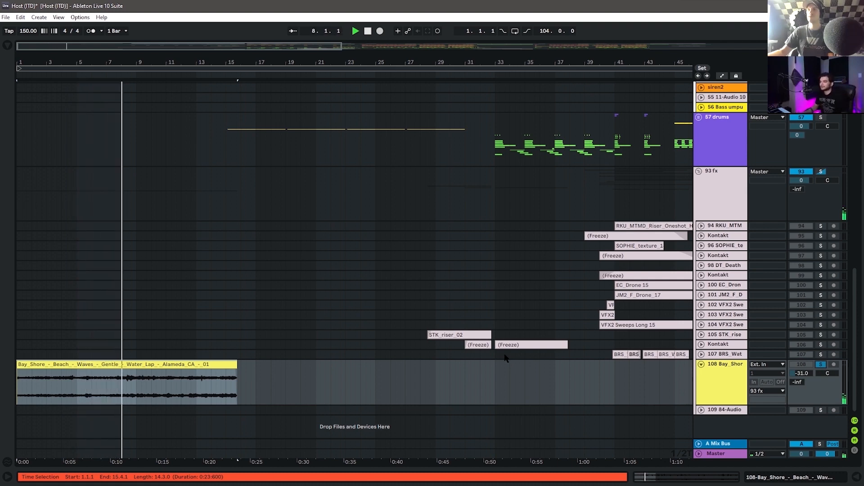
Clear the solo and play the intro from bar 1 with all tracks active
{"action": "scroll", "coordinate": [403, 225], "scroll_direction": "up", "scroll_amount": 20}
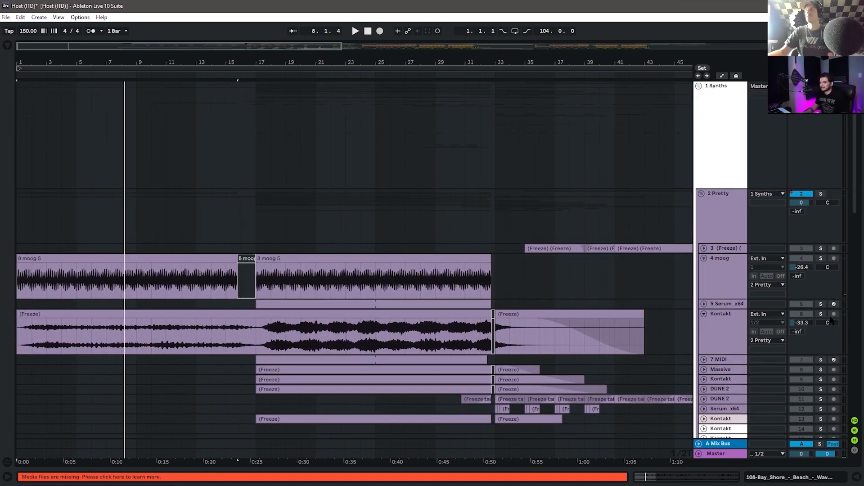
{"action": "left_click", "coordinate": [820, 259]}
{"action": "left_click", "coordinate": [142, 255]}
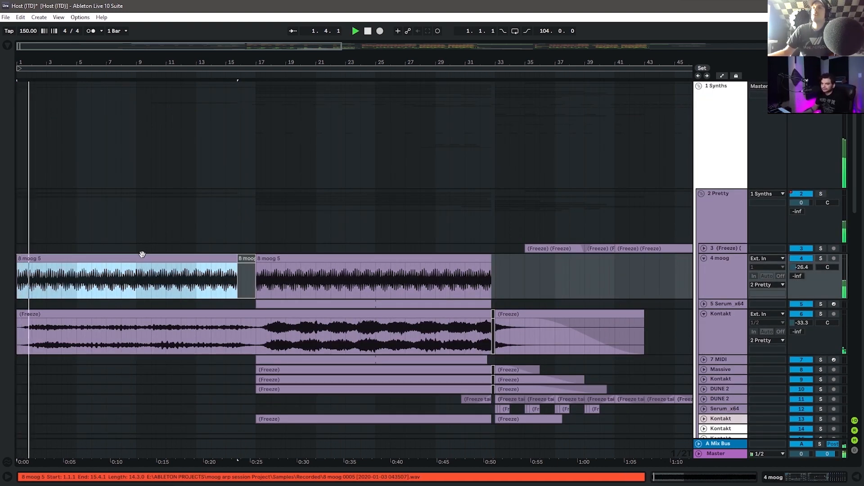
Expand the 16 vocals group and unfold its three TL_Vocal tracks during playback
{"action": "scroll", "coordinate": [213, 238], "scroll_direction": "down", "scroll_amount": 10}
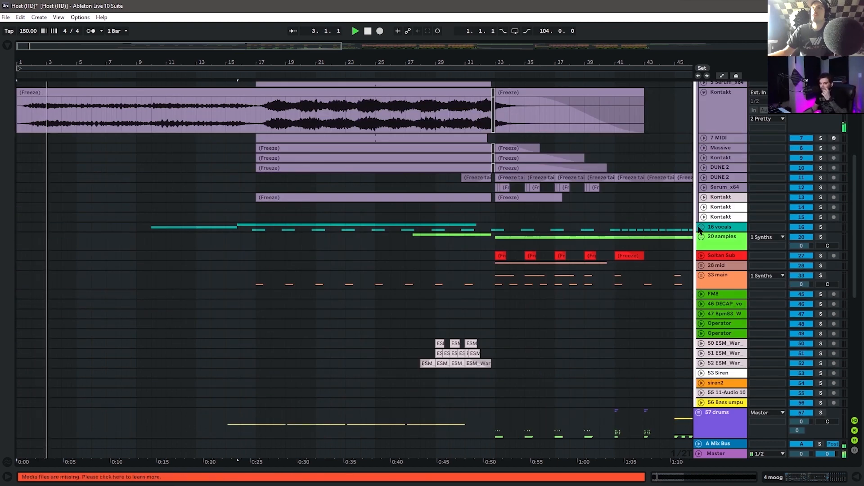
{"action": "left_click", "coordinate": [701, 227]}
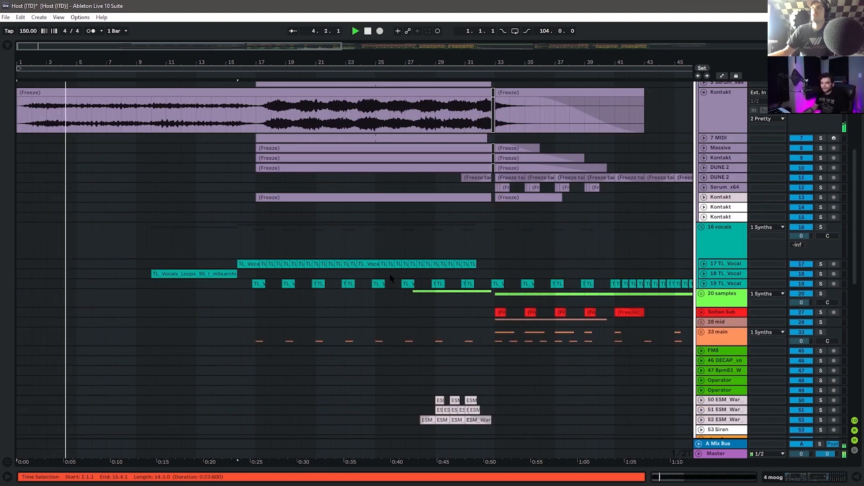
{"action": "left_click", "coordinate": [703, 274]}
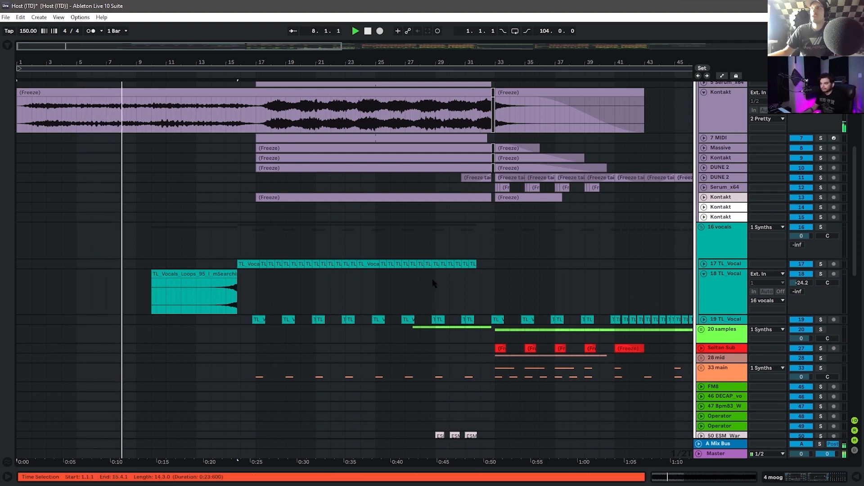
{"action": "left_click", "coordinate": [704, 264]}
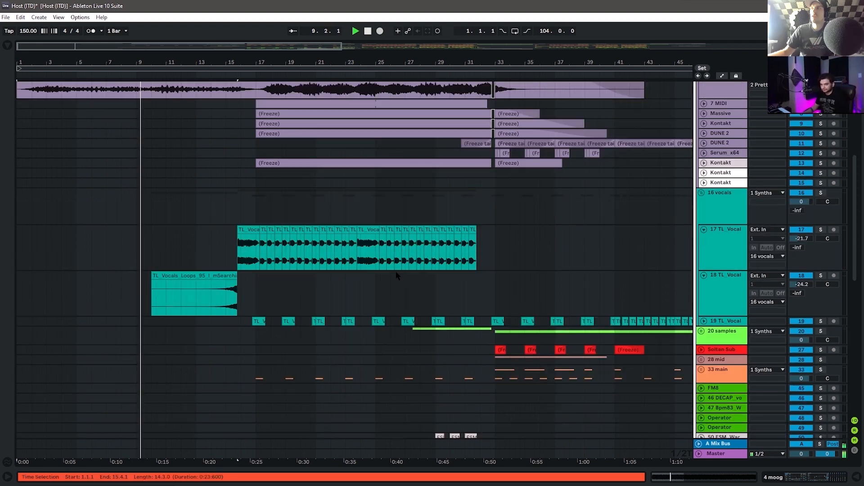
{"action": "left_click", "coordinate": [703, 321]}
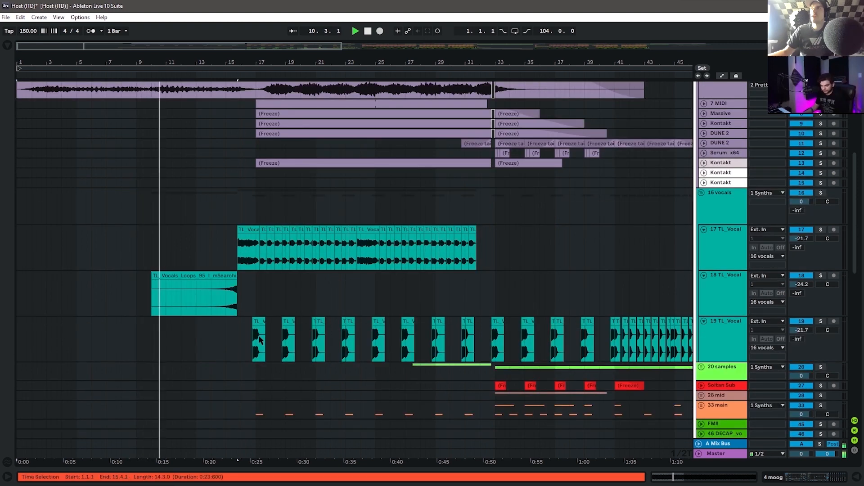
{"action": "scroll", "coordinate": [273, 342], "scroll_direction": "up", "scroll_amount": 5}
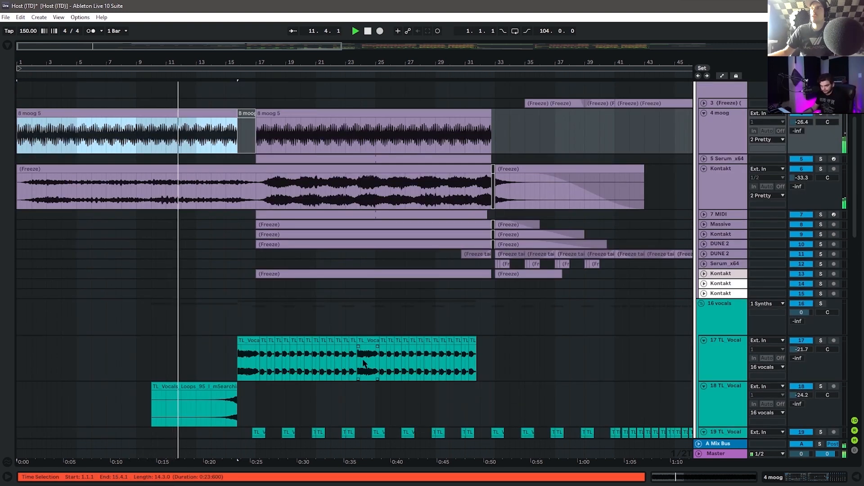
{"action": "scroll", "coordinate": [432, 320], "scroll_direction": "down", "scroll_amount": 3}
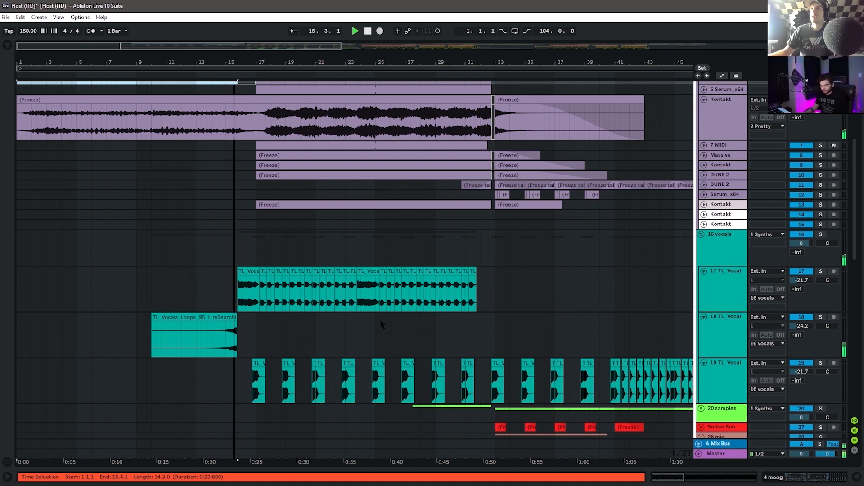
Solo the 16 vocals group, and audition the first clip of vocal track 17 soloed
{"action": "left_click", "coordinate": [821, 234]}
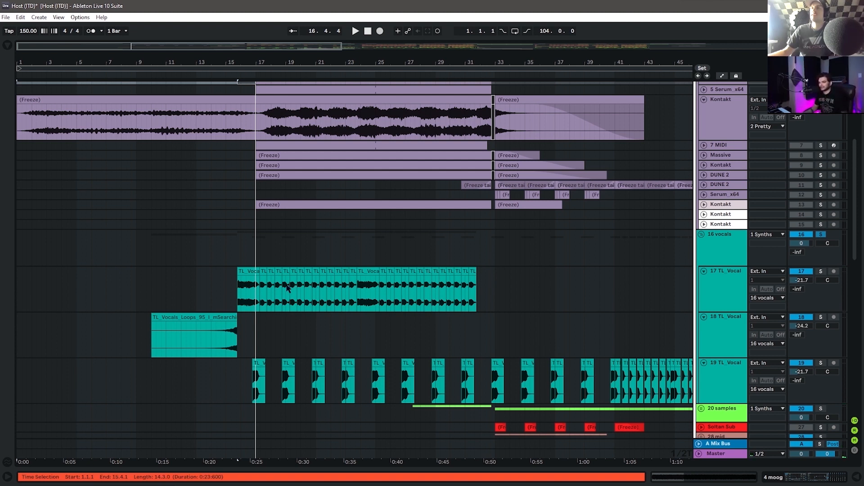
{"action": "left_click", "coordinate": [249, 271]}
{"action": "key", "text": "s"}
{"action": "key", "text": "space"}
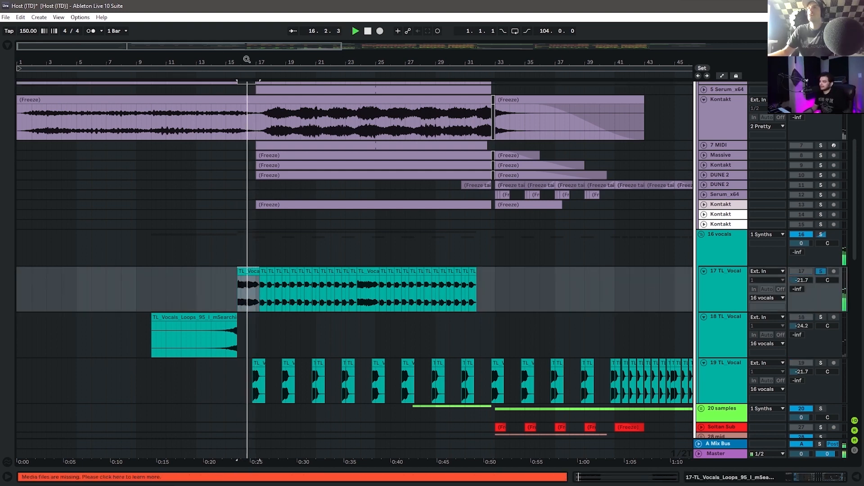
Unfold the Massive track and the Kontakt (9) and DUNE 2 (10) tracks below it to show their frozen waveforms up to bar 39
{"action": "left_click_drag", "start_coordinate": [247, 59], "coordinate": [247, 72]}
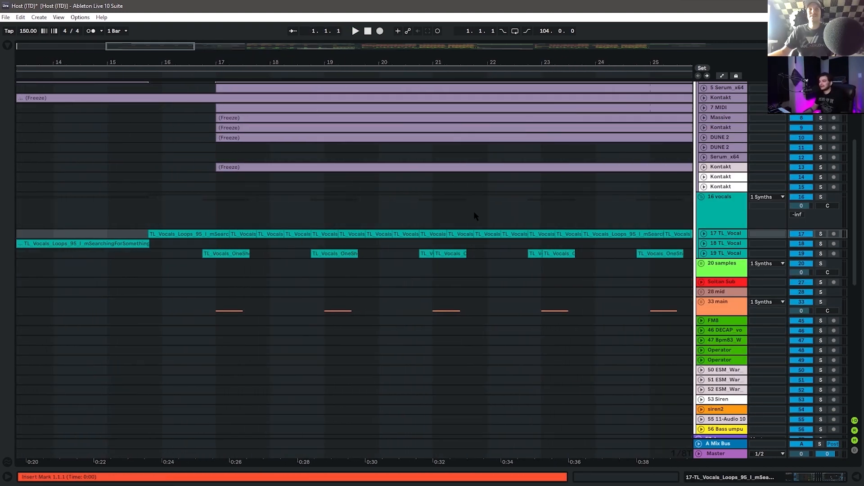
{"action": "scroll", "coordinate": [585, 234], "scroll_direction": "up", "scroll_amount": 5}
{"action": "left_click_drag", "start_coordinate": [708, 292], "coordinate": [708, 328]}
{"action": "scroll", "coordinate": [618, 299], "scroll_direction": "down", "scroll_amount": 1}
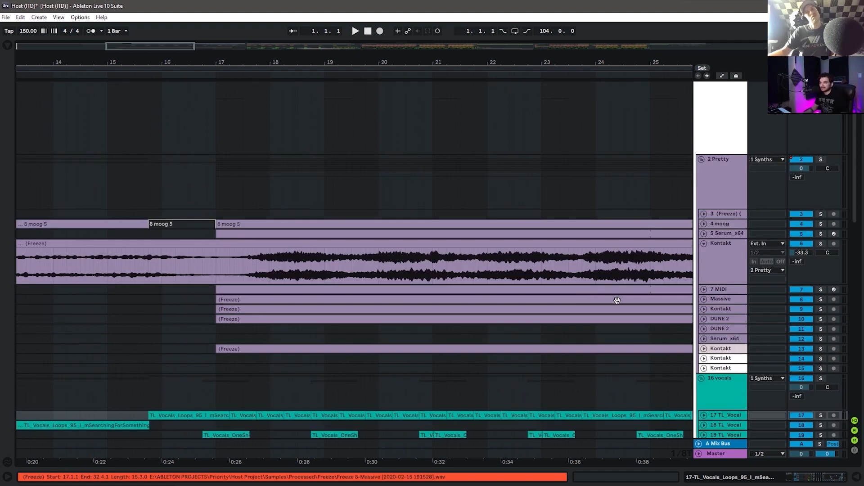
{"action": "left_click", "coordinate": [703, 299]}
{"action": "scroll", "coordinate": [669, 171], "scroll_direction": "down", "scroll_amount": 5}
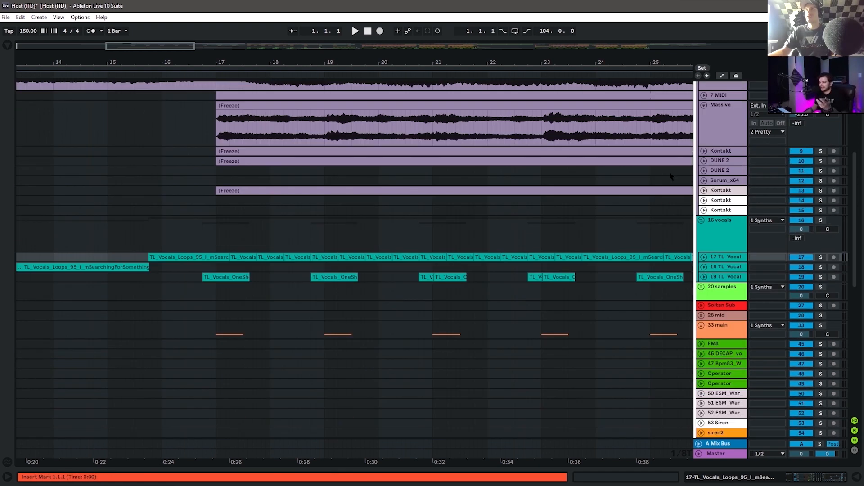
{"action": "left_click", "coordinate": [704, 151]}
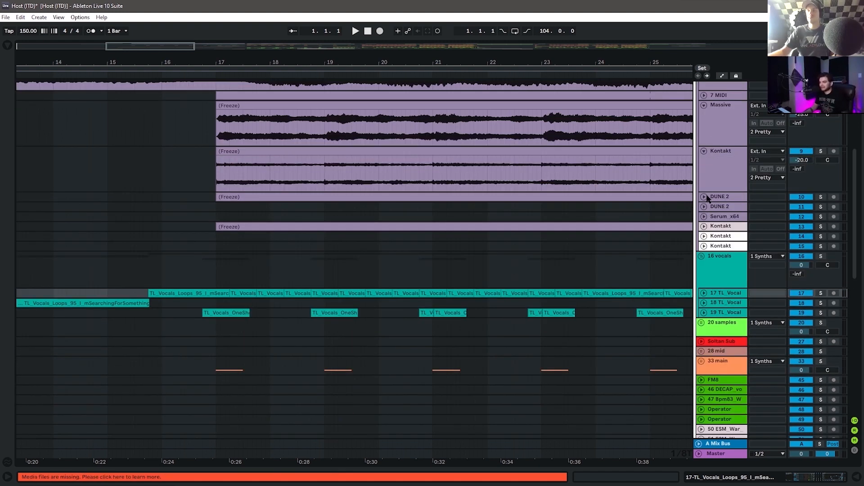
{"action": "left_click", "coordinate": [705, 197]}
{"action": "scroll", "coordinate": [585, 286], "scroll_direction": "up", "scroll_amount": 2}
{"action": "left_click_drag", "start_coordinate": [445, 64], "coordinate": [295, 49]}
{"action": "scroll", "coordinate": [590, 255], "scroll_direction": "up", "scroll_amount": 5}
{"action": "scroll", "coordinate": [594, 262], "scroll_direction": "down", "scroll_amount": 6}
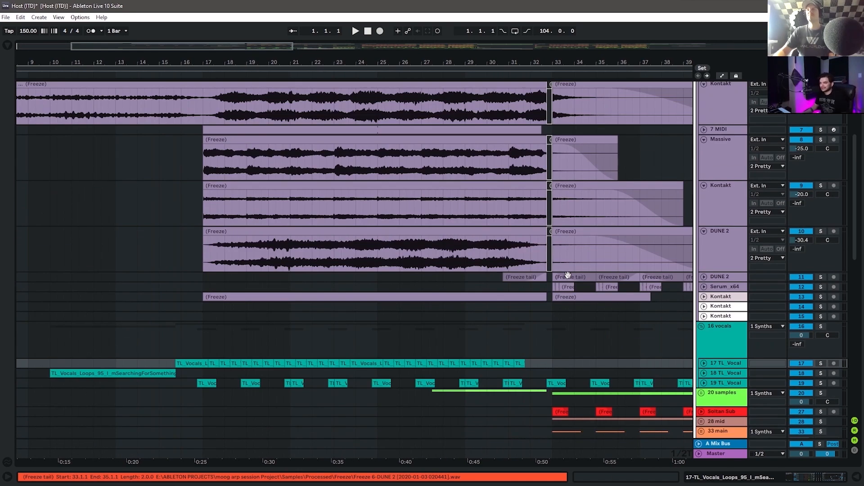
Unfold the 5 Serum_x64 track, place the insert marker at bar 17, and show the track's device chain
{"action": "scroll", "coordinate": [675, 216], "scroll_direction": "up", "scroll_amount": 2}
{"action": "left_click", "coordinate": [703, 142]}
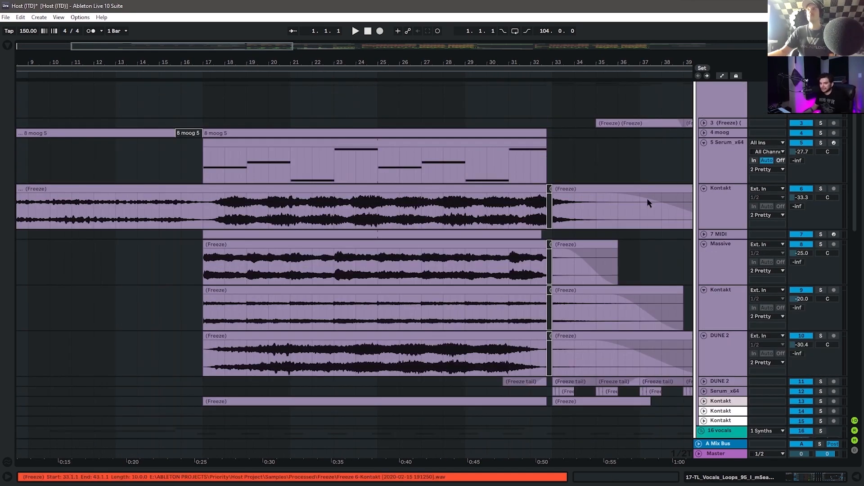
{"action": "left_click", "coordinate": [206, 170]}
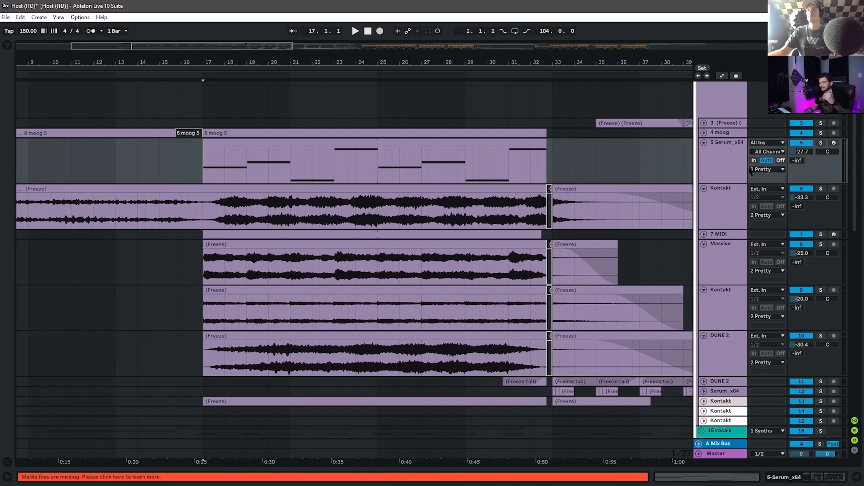
{"action": "double_click", "coordinate": [735, 169]}
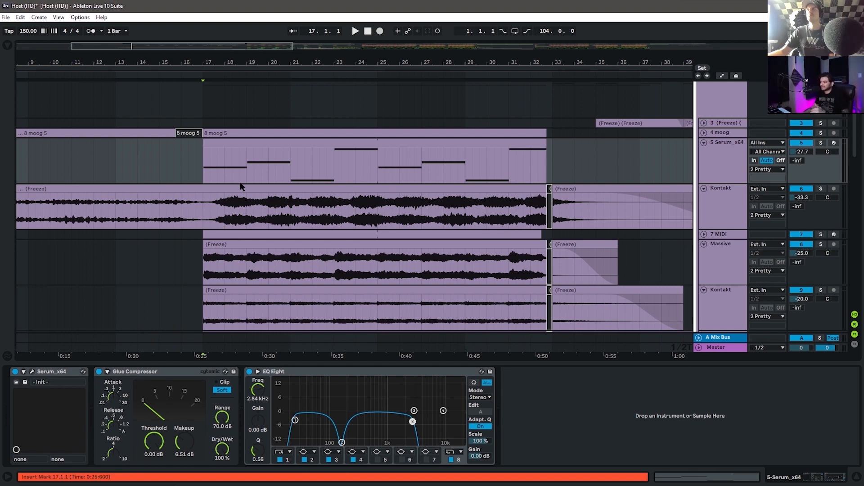
Solo the Kontakt track (6) and select the frozen clips starting at bar 17 on the Massive and Kontakt (9) tracks
{"action": "scroll", "coordinate": [395, 201], "scroll_direction": "down", "scroll_amount": 3}
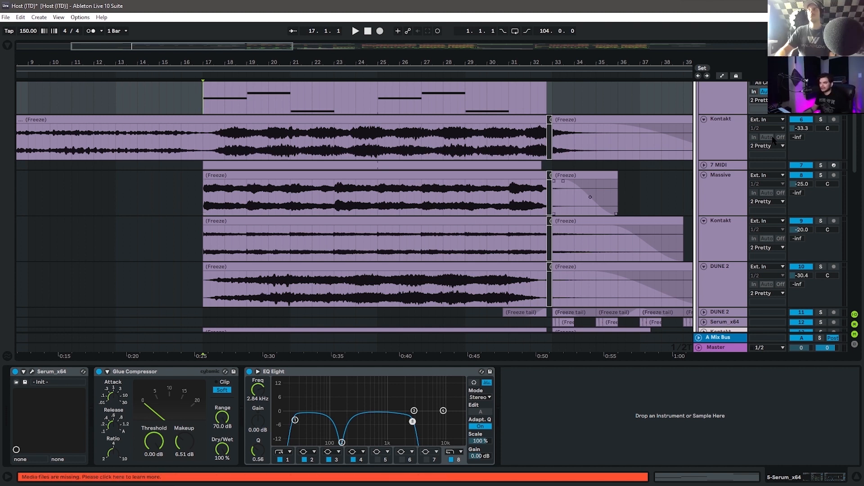
{"action": "left_click", "coordinate": [820, 120]}
{"action": "left_click", "coordinate": [722, 145]}
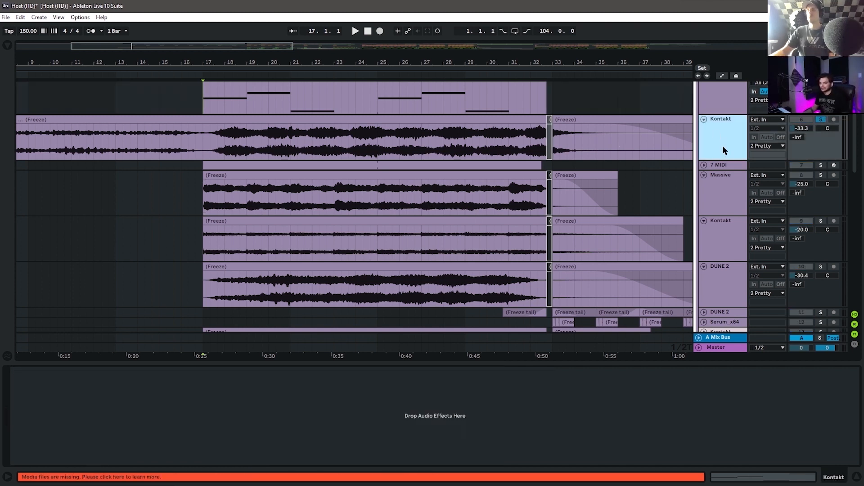
{"action": "left_click", "coordinate": [724, 188]}
{"action": "left_click", "coordinate": [211, 175]}
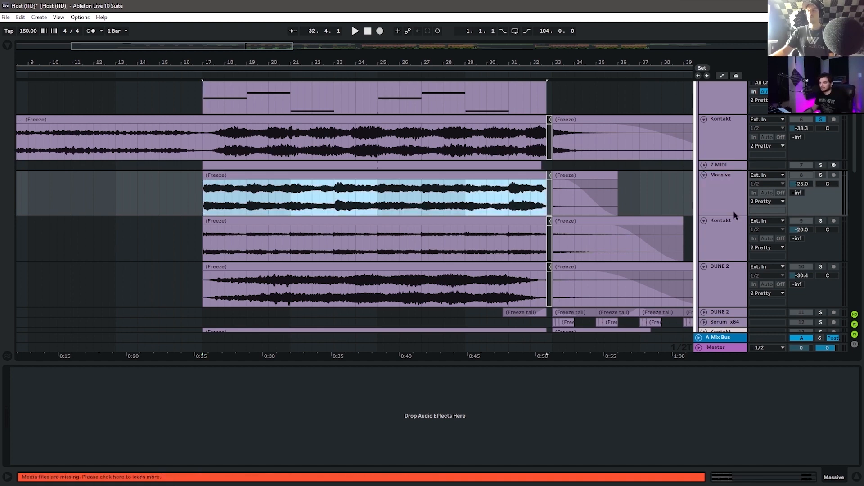
{"action": "left_click", "coordinate": [733, 236]}
{"action": "left_click", "coordinate": [413, 244]}
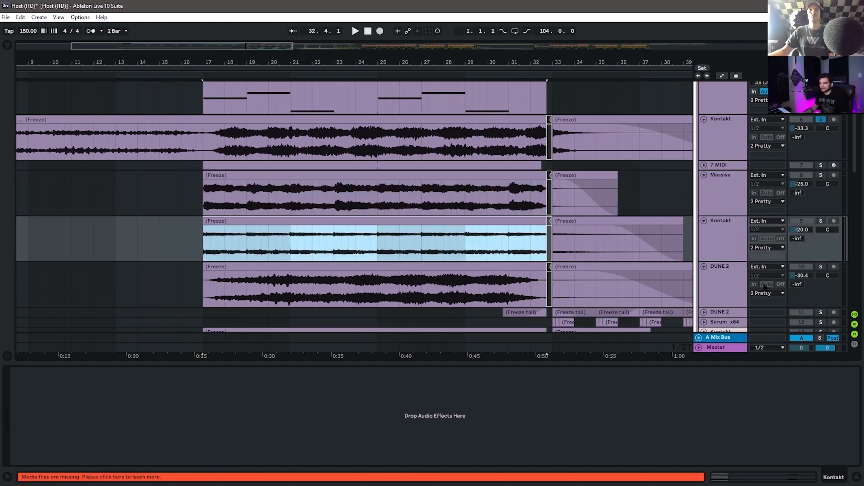
Play the soloed Kontakt track (13) from bar 17, clear its solo, and return to the 2 Pretty group
{"action": "key", "text": "space"}
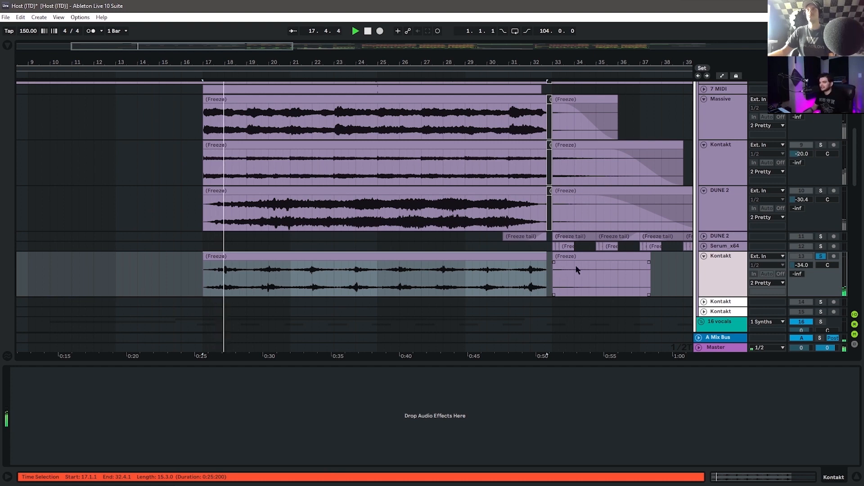
{"action": "left_click", "coordinate": [823, 256]}
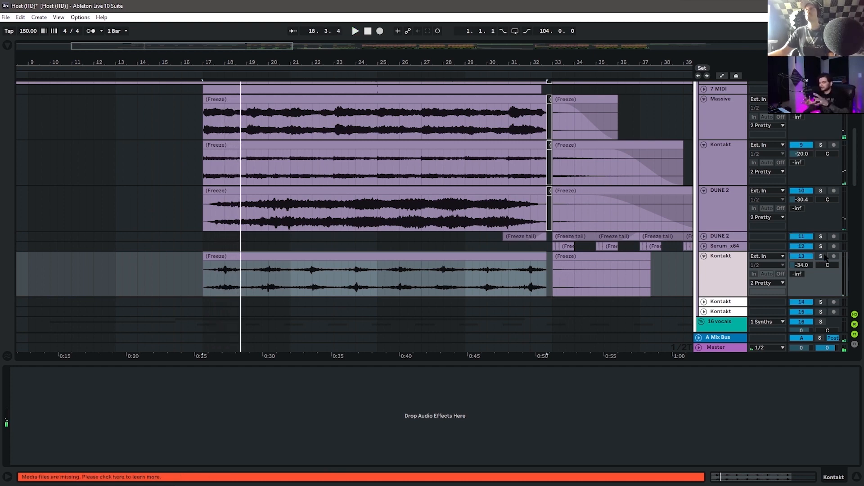
{"action": "scroll", "coordinate": [506, 249], "scroll_direction": "up", "scroll_amount": 3}
{"action": "left_click", "coordinate": [507, 248]}
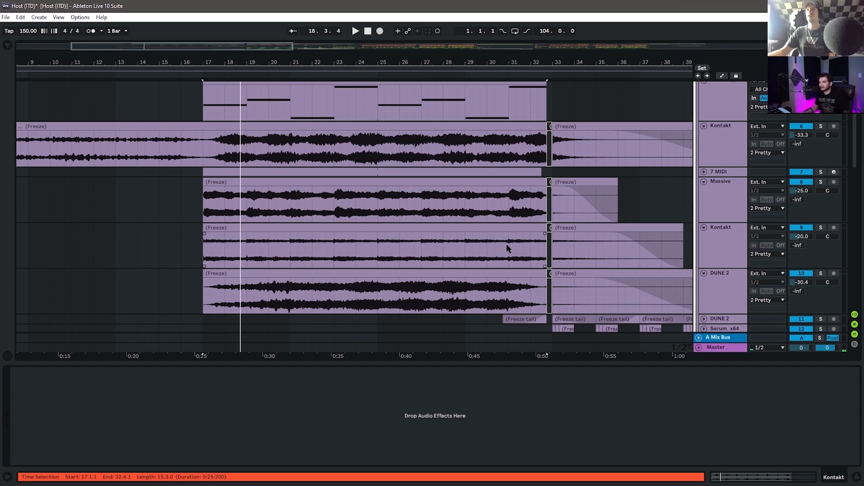
{"action": "scroll", "coordinate": [506, 249], "scroll_direction": "up", "scroll_amount": 5}
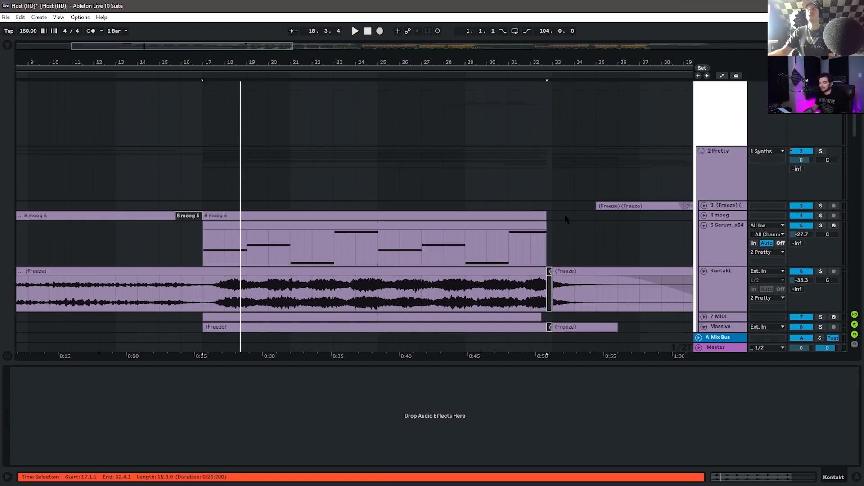
Fold the tracks of the 2 Pretty group, unfold 17 TL_Vocal, and select its first clip up to about bar 17.2
{"action": "left_click", "coordinate": [704, 228], "text": "alt"}
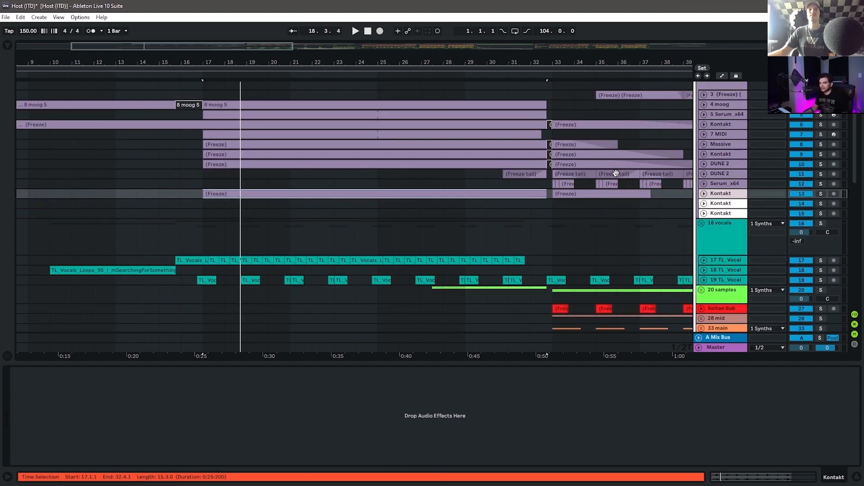
{"action": "scroll", "coordinate": [276, 193], "scroll_direction": "down", "scroll_amount": 5}
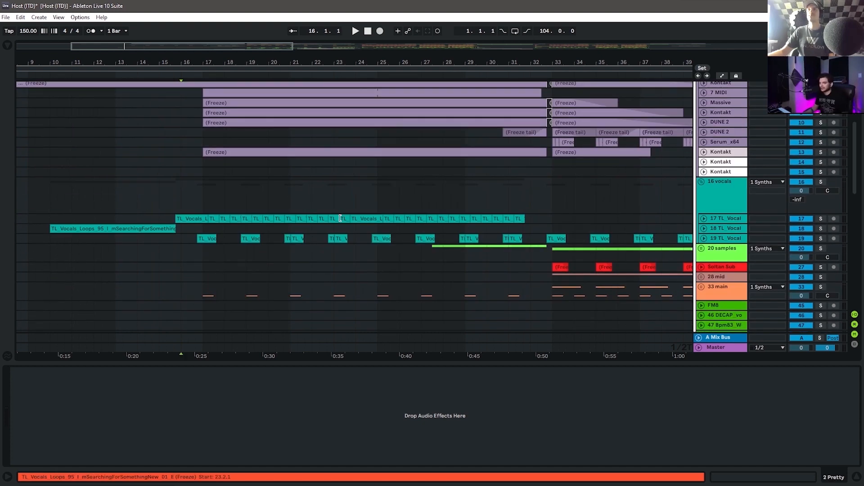
{"action": "left_click", "coordinate": [709, 221]}
{"action": "left_click", "coordinate": [705, 219]}
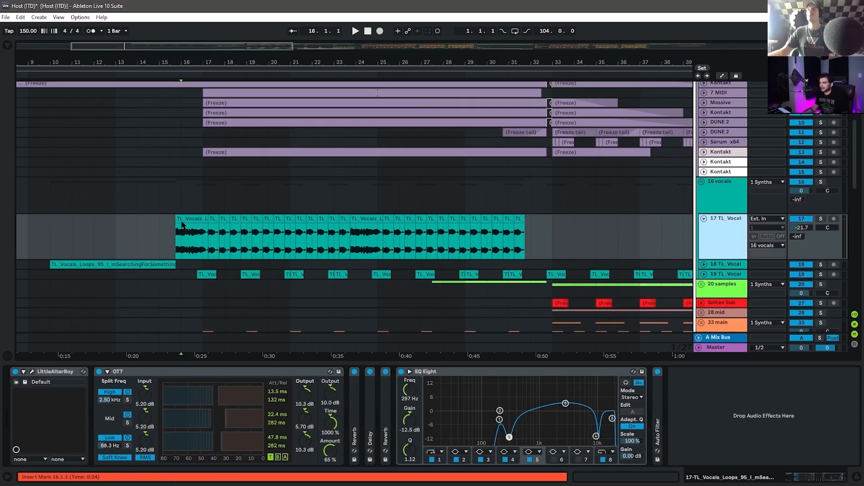
{"action": "left_click_drag", "start_coordinate": [182, 224], "coordinate": [208, 232]}
Solo the 17 TL_Vocal track to examine its chopped clips against the arrangement, and clear the solo
{"action": "left_click", "coordinate": [822, 219]}
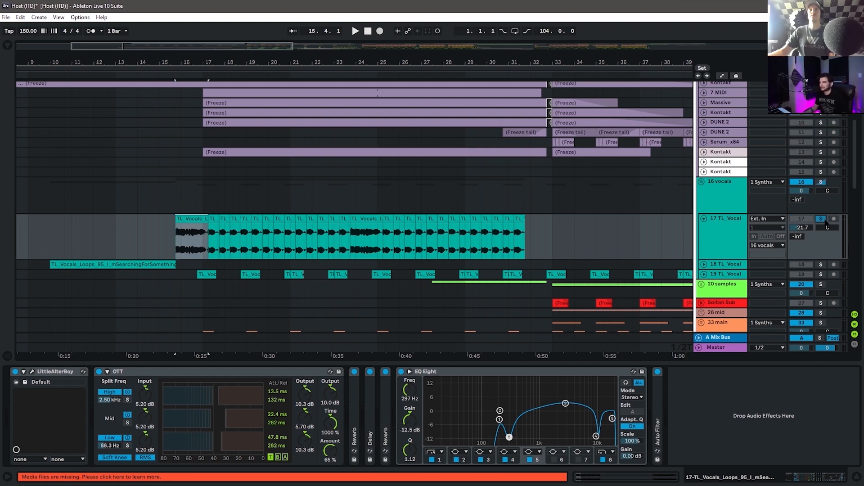
{"action": "left_click_drag", "start_coordinate": [193, 56], "coordinate": [221, 97]}
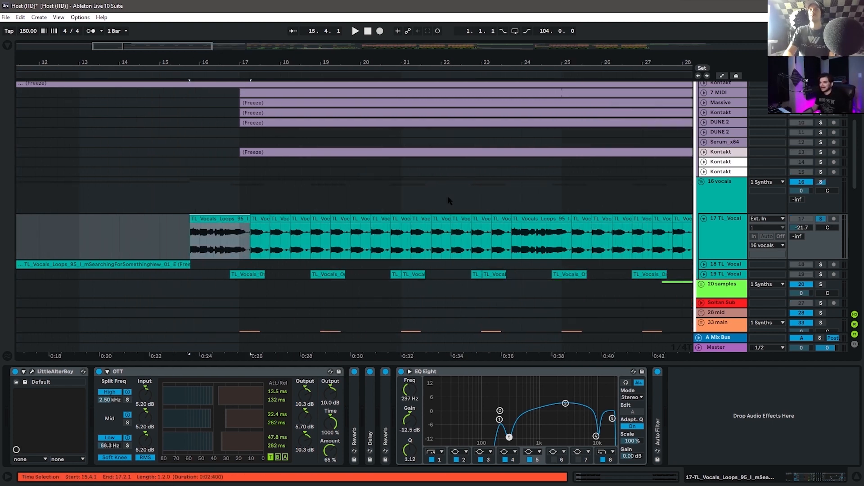
{"action": "scroll", "coordinate": [603, 214], "scroll_direction": "down", "scroll_amount": 4}
{"action": "left_click_drag", "start_coordinate": [525, 61], "coordinate": [208, 28]}
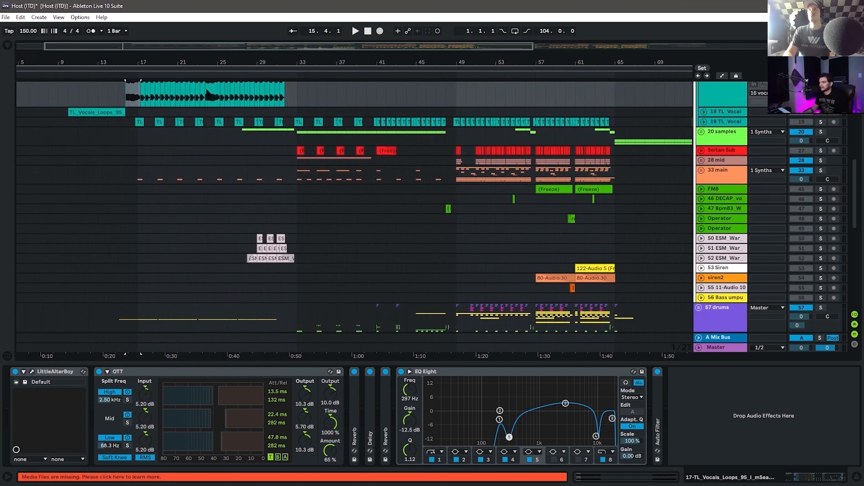
{"action": "scroll", "coordinate": [201, 115], "scroll_direction": "up", "scroll_amount": 3}
{"action": "left_click_drag", "start_coordinate": [143, 61], "coordinate": [162, 146]}
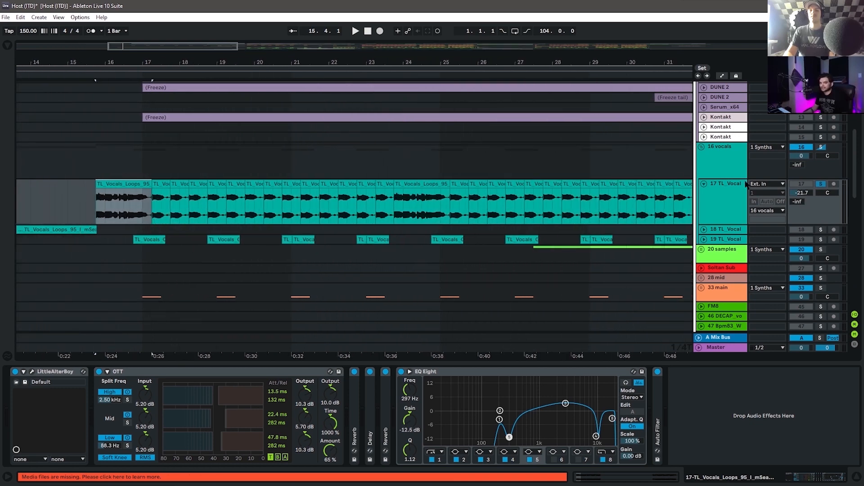
{"action": "left_click", "coordinate": [820, 183]}
{"action": "left_click", "coordinate": [53, 194]}
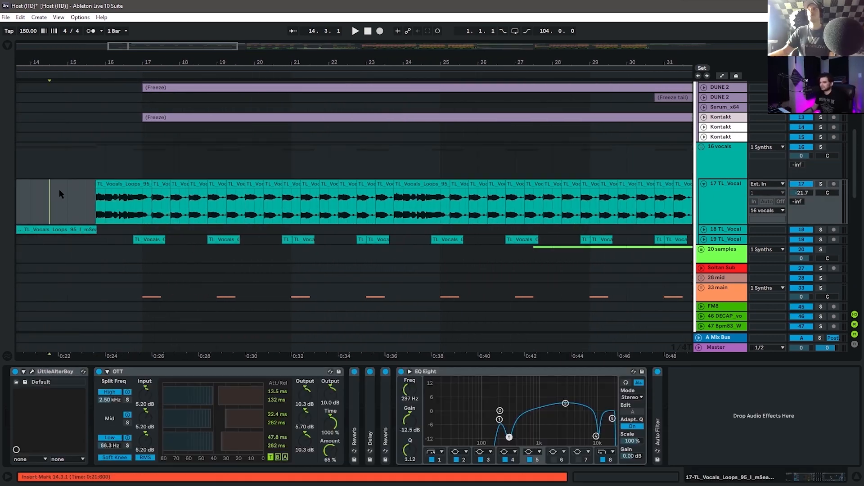
Fold the 17 TL_Vocal track and play the full mix from bar 15 on the 16 vocals group
{"action": "scroll", "coordinate": [344, 218], "scroll_direction": "up", "scroll_amount": 3}
{"action": "left_click", "coordinate": [705, 260]}
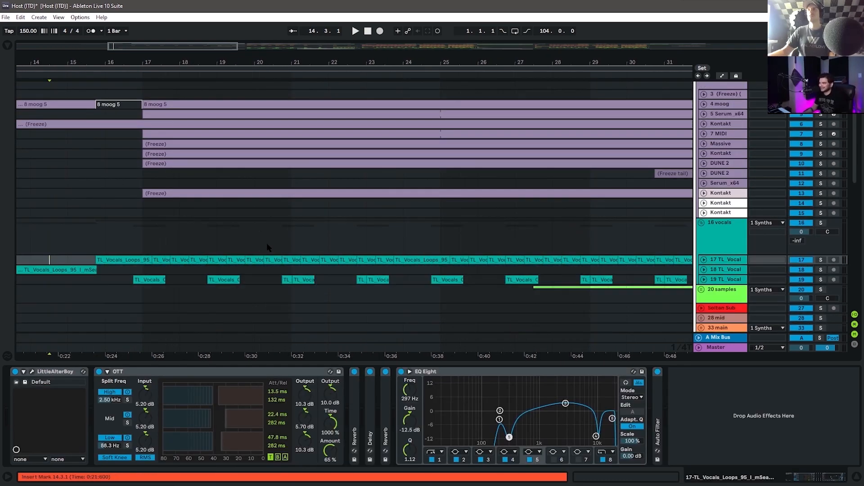
{"action": "left_click", "coordinate": [74, 235]}
{"action": "key", "text": "space"}
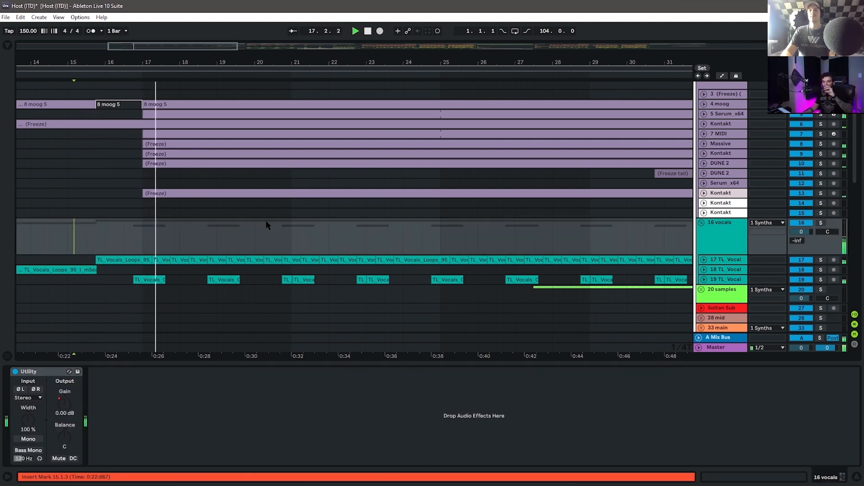
{"action": "left_click_drag", "start_coordinate": [256, 57], "coordinate": [222, 86]}
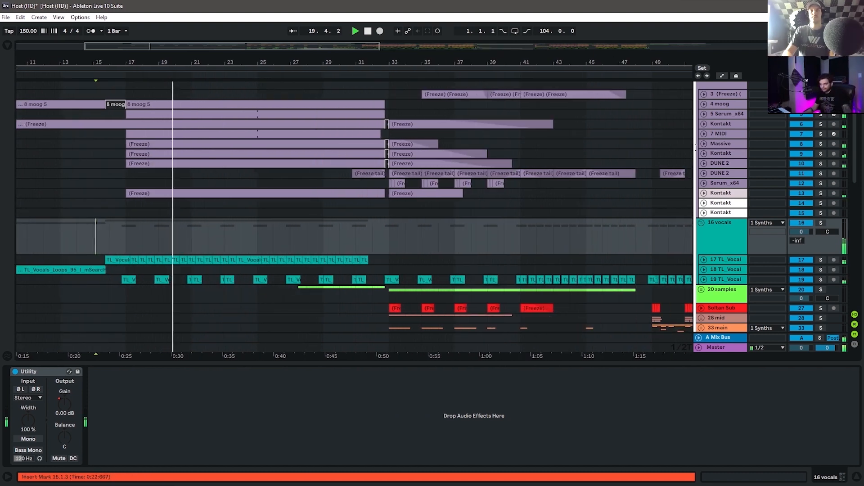
Unfold the 5 Serum_x64, 4 moog and Kontakt (13) tracks to show their notes and waveforms during playback
{"action": "left_click", "coordinate": [707, 115]}
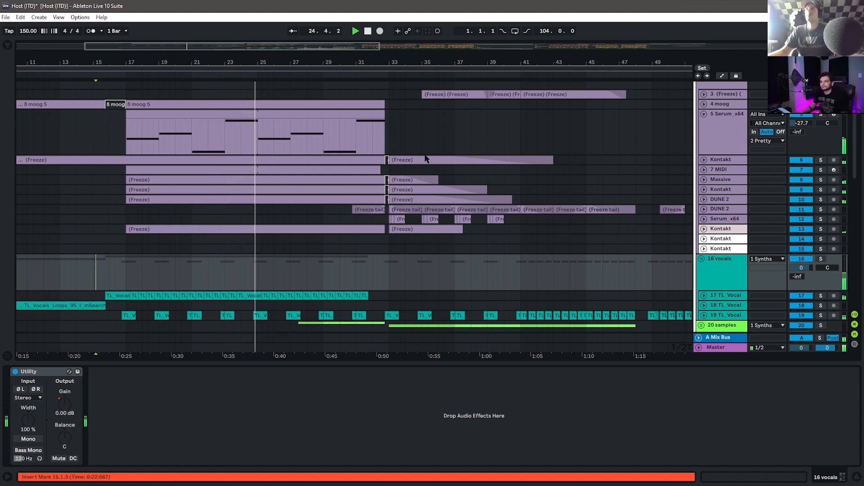
{"action": "left_click", "coordinate": [704, 104]}
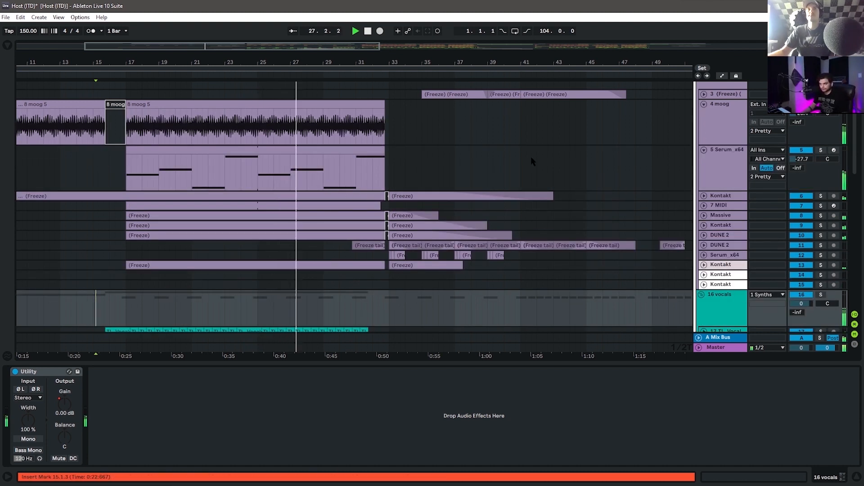
{"action": "left_click", "coordinate": [704, 265]}
{"action": "scroll", "coordinate": [569, 246], "scroll_direction": "down", "scroll_amount": 5}
{"action": "scroll", "coordinate": [569, 246], "scroll_direction": "up", "scroll_amount": 6}
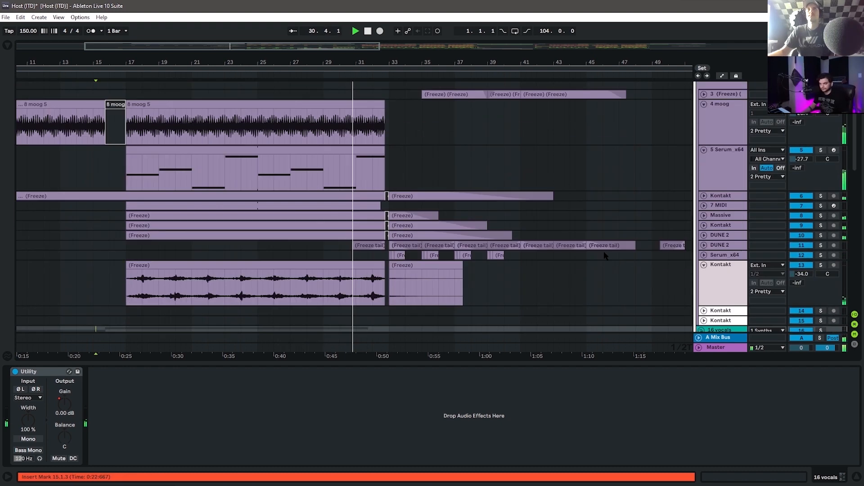
Fold the 5 Serum_x64 and Kontakt (13) tracks, and stop playback in bar 34
{"action": "left_click", "coordinate": [704, 150]}
{"action": "left_click", "coordinate": [704, 228]}
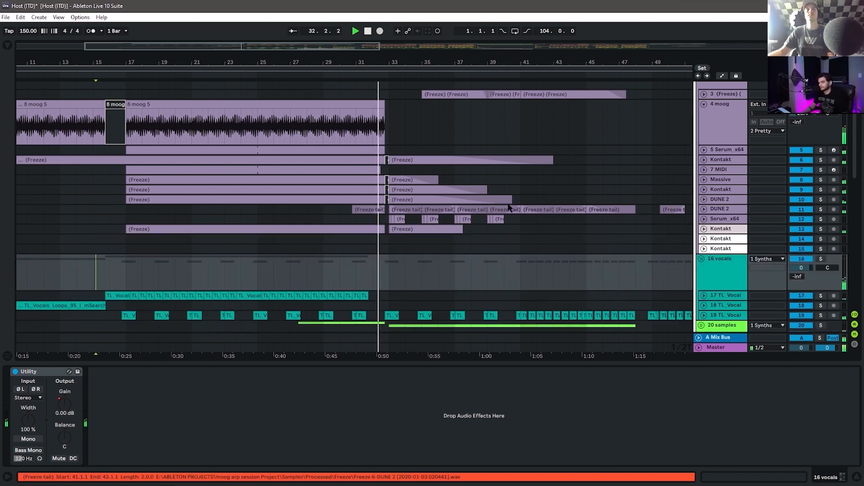
{"action": "scroll", "coordinate": [541, 237], "scroll_direction": "down", "scroll_amount": 5}
{"action": "scroll", "coordinate": [541, 232], "scroll_direction": "up", "scroll_amount": 5}
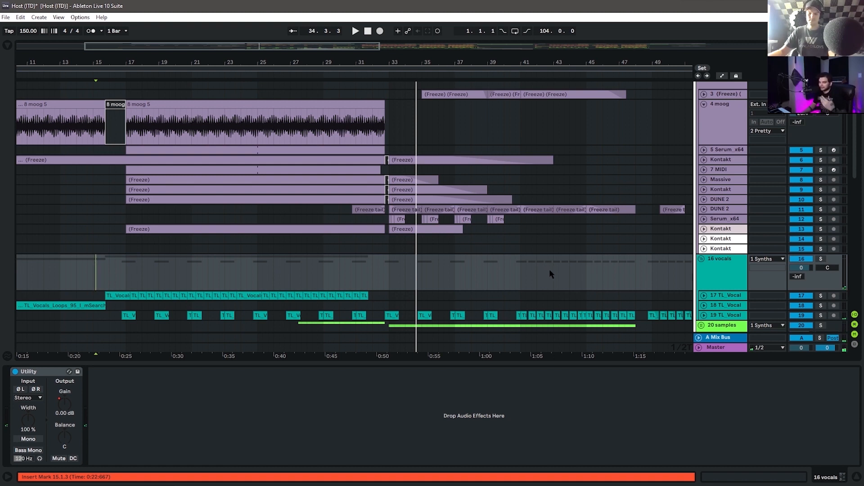
{"action": "scroll", "coordinate": [500, 266], "scroll_direction": "down", "scroll_amount": 3}
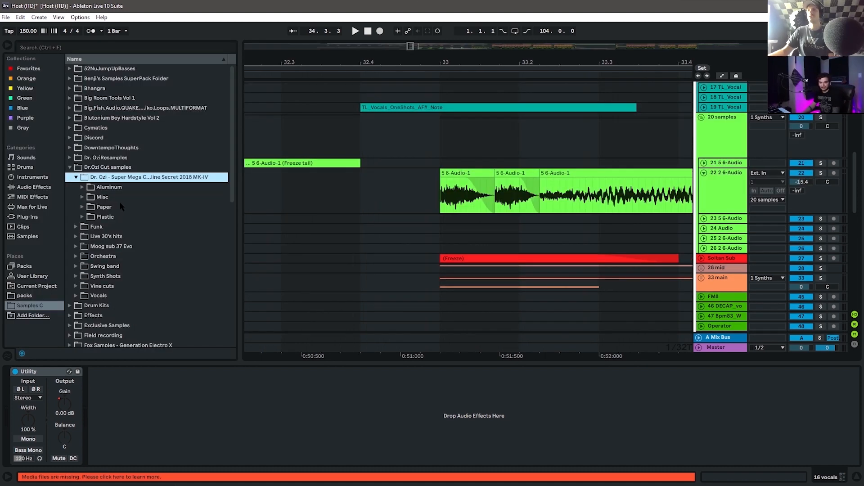
Preview the sample 2 6-Audio.aif in the Orchestra folder of Dr.Ozi Cut samples
{"action": "scroll", "coordinate": [135, 236], "scroll_direction": "down", "scroll_amount": 2}
{"action": "left_click", "coordinate": [135, 235]}
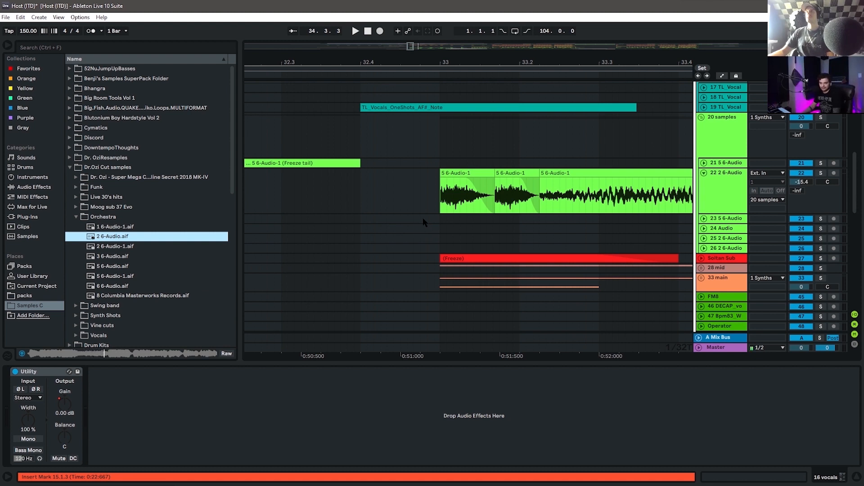
Collapse the Dr.Ozi Cut samples folder, and play the 22 2 6-Audio track soloed from bar 33
{"action": "left_click", "coordinate": [435, 194]}
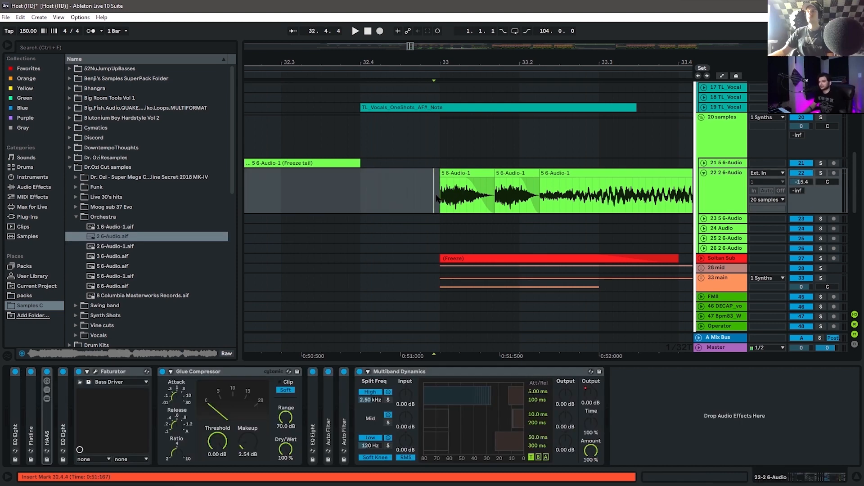
{"action": "key", "text": "minus"}
{"action": "key", "text": "minus"}
{"action": "key", "text": "minus"}
{"action": "key", "text": "minus"}
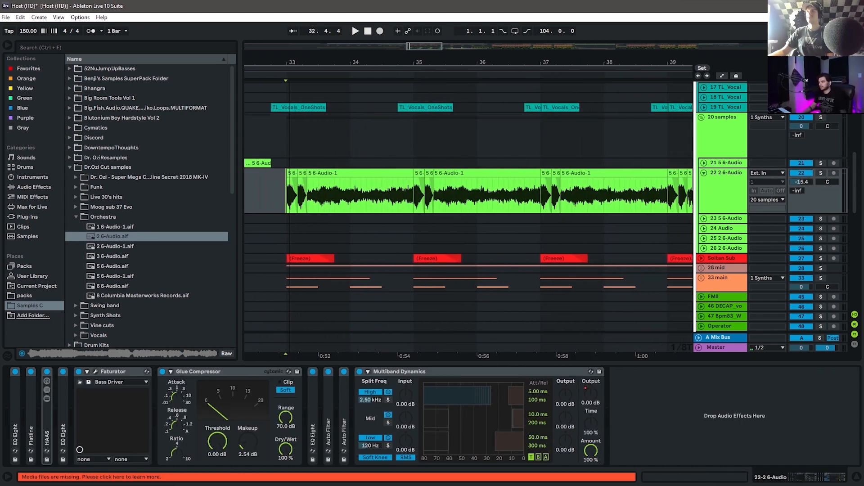
{"action": "left_click", "coordinate": [69, 167]}
{"action": "left_click", "coordinate": [820, 173]}
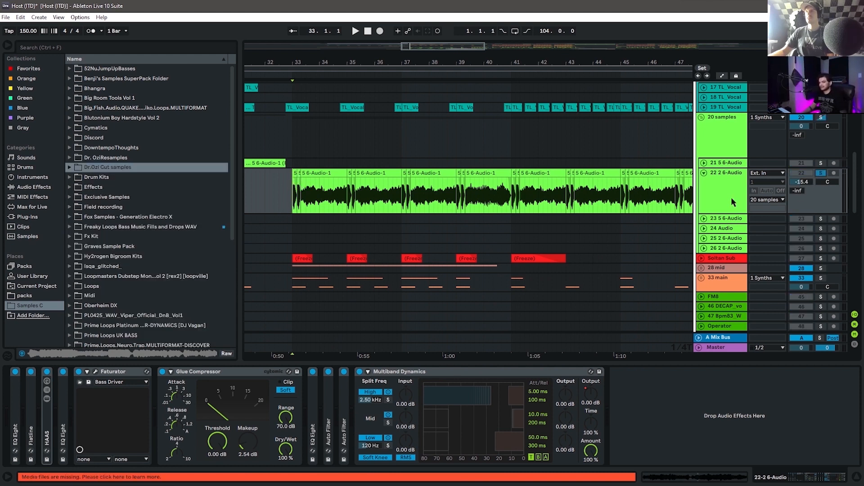
{"action": "key", "text": "space"}
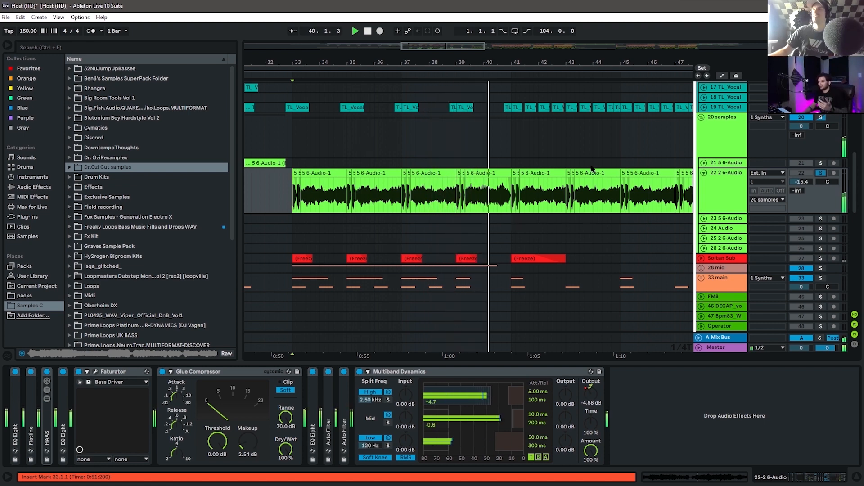
Stop playback and clear the solo on the 22 2 6-Audio track
{"action": "left_click_drag", "start_coordinate": [558, 62], "coordinate": [474, 45]}
{"action": "key", "text": "space"}
{"action": "left_click", "coordinate": [821, 173]}
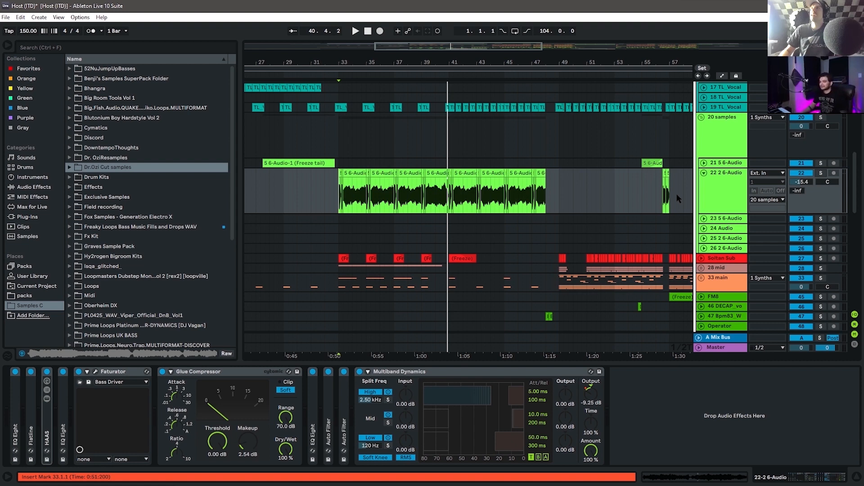
Hide the device view to enlarge the arrangement, showing the synth, vocal and sample tracks between bars 31 and 51
{"action": "left_click_drag", "start_coordinate": [409, 62], "coordinate": [409, 81]}
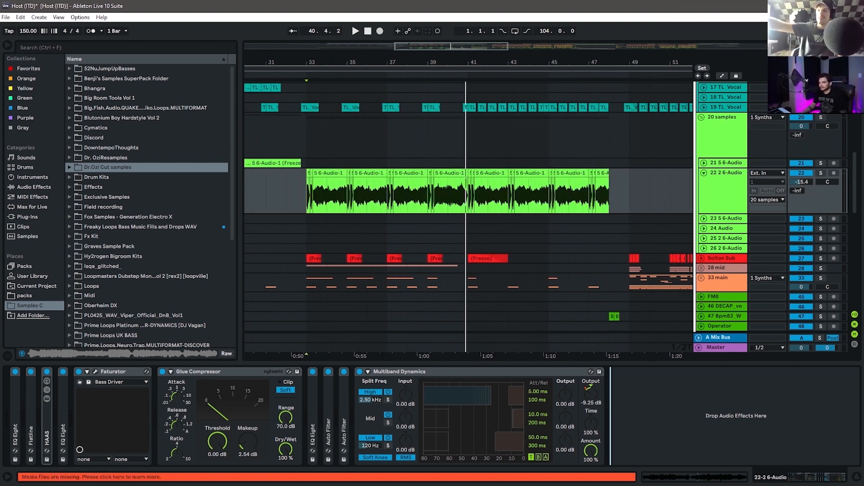
{"action": "key", "text": "ctrl+alt+l"}
{"action": "scroll", "coordinate": [450, 347], "scroll_direction": "up", "scroll_amount": 2}
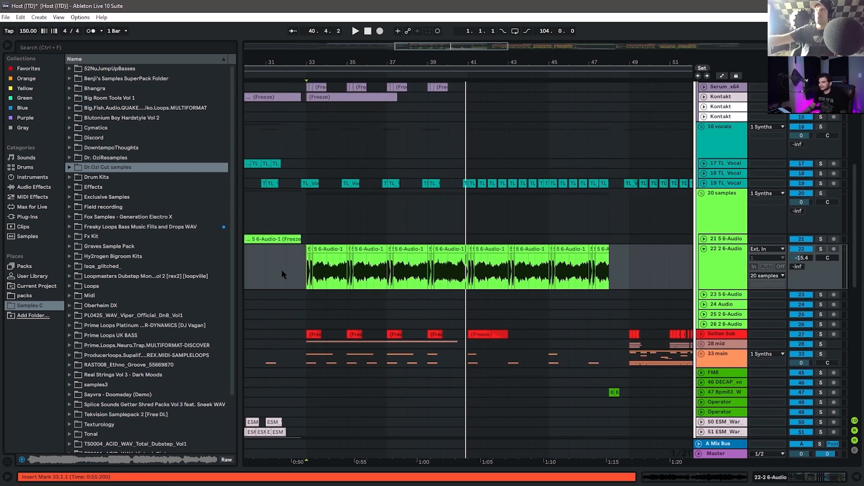
{"action": "scroll", "coordinate": [363, 302], "scroll_direction": "up", "scroll_amount": 2}
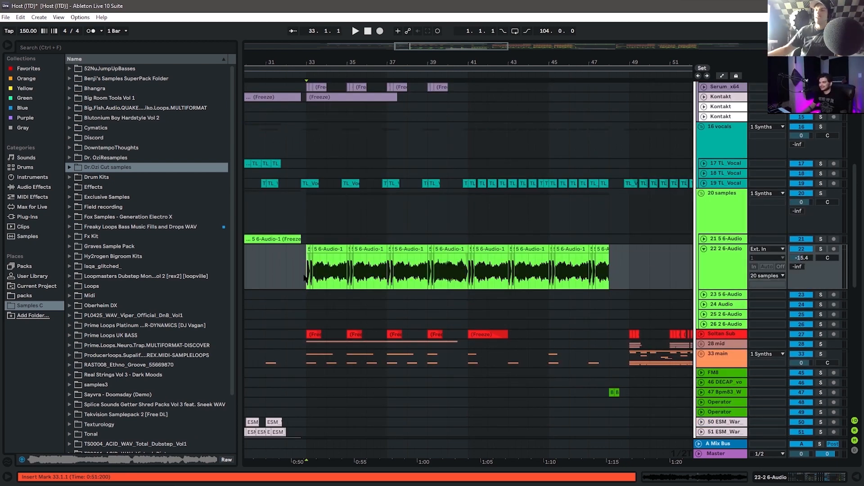
{"action": "scroll", "coordinate": [525, 347], "scroll_direction": "up", "scroll_amount": 1}
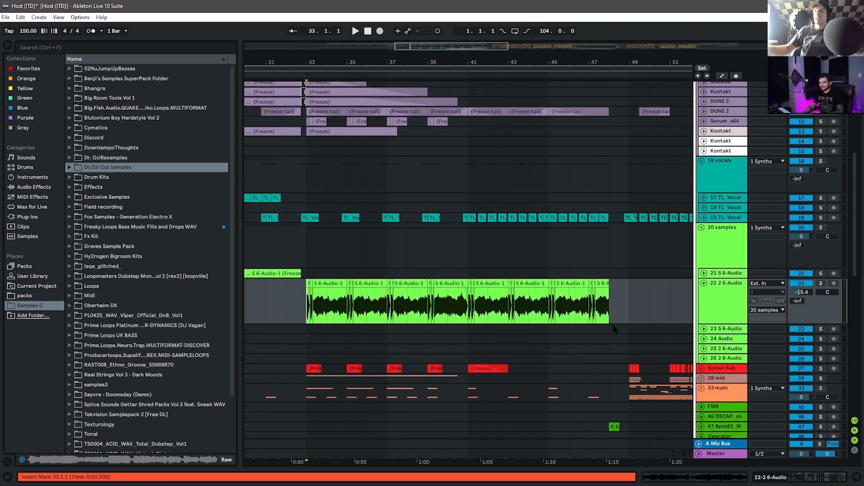
{"action": "scroll", "coordinate": [620, 298], "scroll_direction": "up", "scroll_amount": 1}
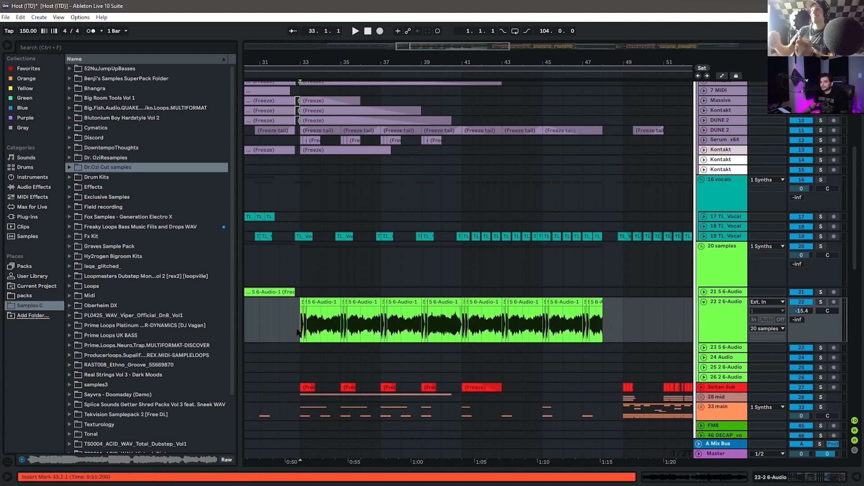
Place the insert marker on the 22 2 6-Audio track at bar 49, and return it to bar 33
{"action": "mouse_move", "coordinate": [334, 60]}
{"action": "left_mouse_down"}
{"action": "mouse_move", "coordinate": [333, 77]}
{"action": "mouse_move", "coordinate": [334, 43]}
{"action": "mouse_move", "coordinate": [311, 61]}
{"action": "left_mouse_up"}
{"action": "left_click", "coordinate": [611, 314]}
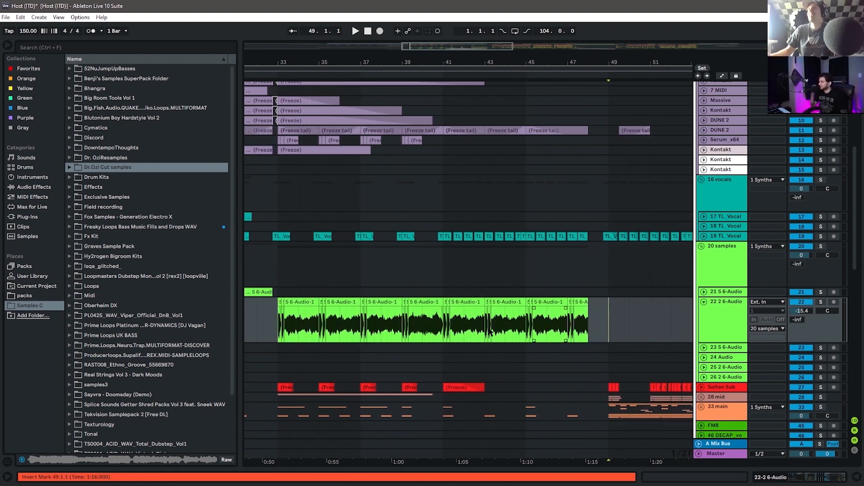
{"action": "left_click", "coordinate": [279, 331]}
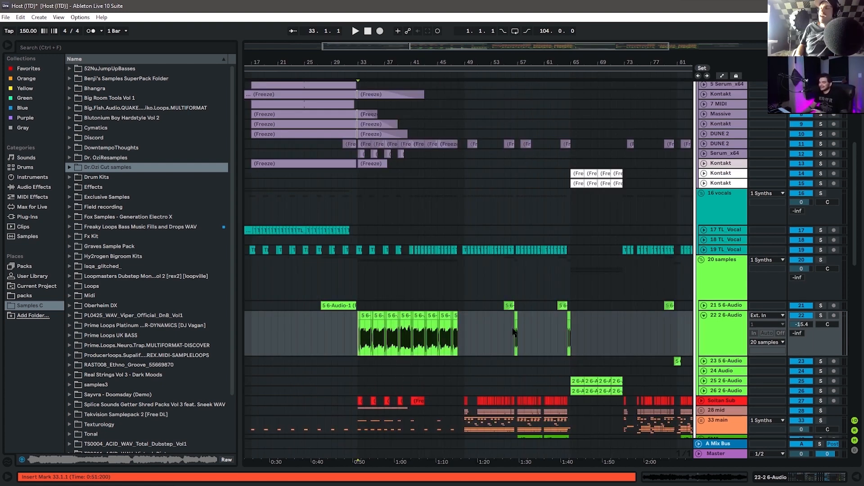
Fold the 22 2 6-Audio track and look over the synth, vocal and sample tracks from bar 17 to 81
{"action": "left_click", "coordinate": [704, 316]}
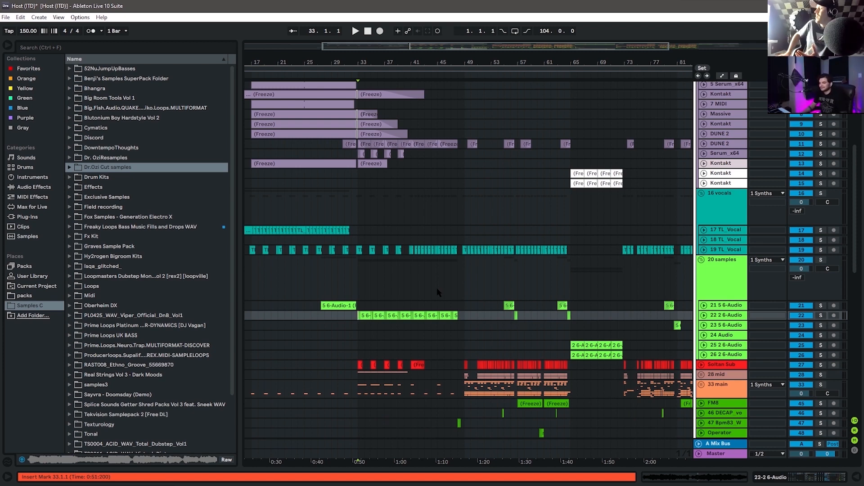
{"action": "scroll", "coordinate": [439, 292], "scroll_direction": "up", "scroll_amount": 2}
{"action": "scroll", "coordinate": [479, 293], "scroll_direction": "up", "scroll_amount": 2}
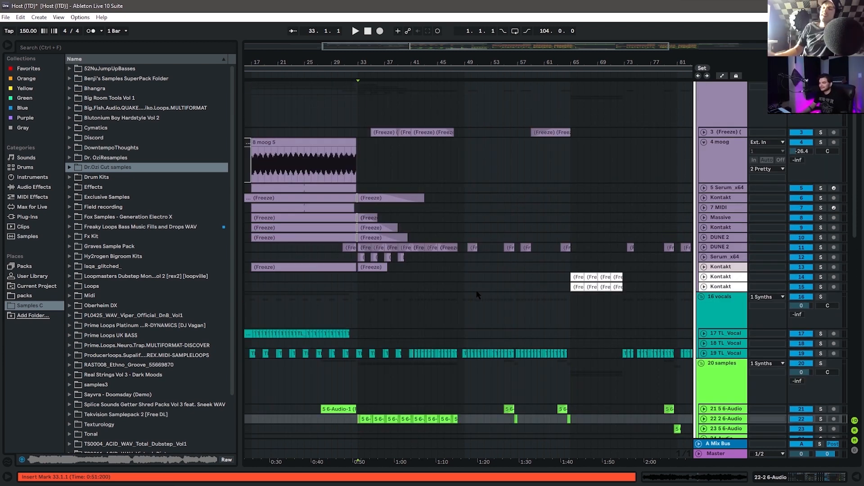
{"action": "scroll", "coordinate": [373, 317], "scroll_direction": "down", "scroll_amount": 5}
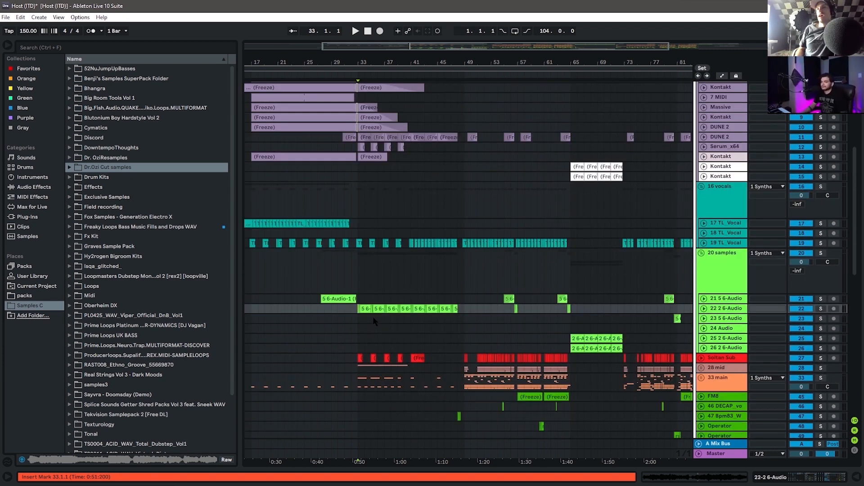
Unfold the 22 2 6-Audio track and place the insert marker at the start of its clips at bar 33
{"action": "left_click", "coordinate": [351, 308]}
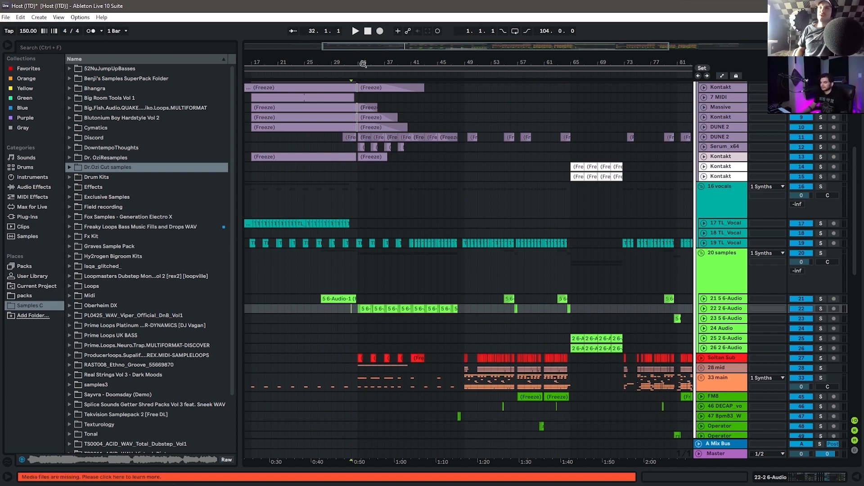
{"action": "left_click_drag", "start_coordinate": [363, 66], "coordinate": [363, 83]}
{"action": "left_click", "coordinate": [703, 309]}
{"action": "left_click", "coordinate": [348, 336]}
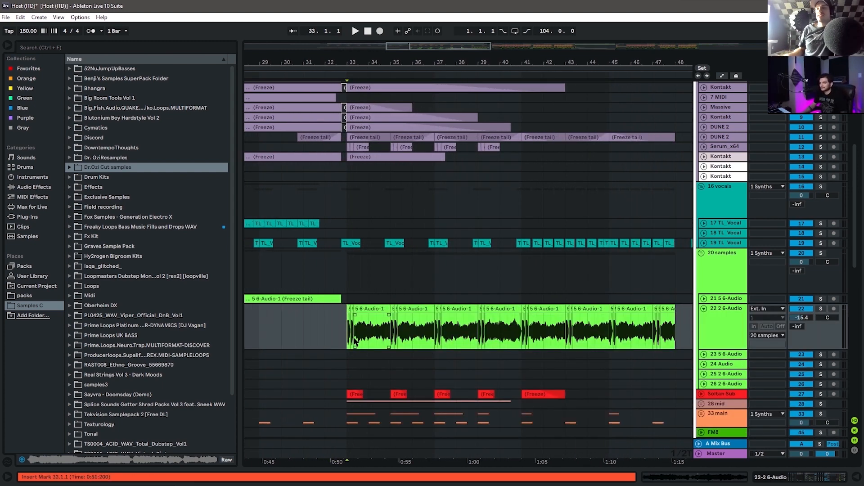
Hide the browser to widen the arrangement around the 22 2 6-Audio clips, showing bars 26 to 56
{"action": "scroll", "coordinate": [519, 333], "scroll_direction": "down", "scroll_amount": 2}
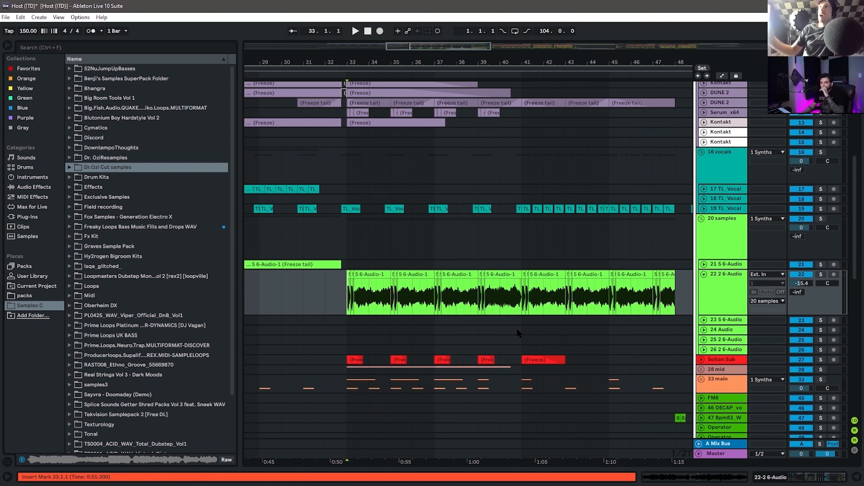
{"action": "scroll", "coordinate": [522, 332], "scroll_direction": "right", "scroll_amount": 3}
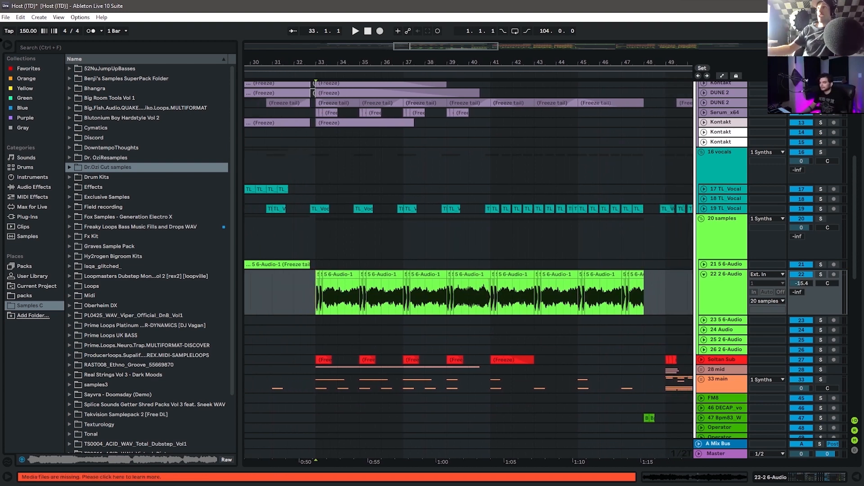
{"action": "key", "text": "ctrl+alt+b"}
{"action": "scroll", "coordinate": [329, 294], "scroll_direction": "left", "scroll_amount": 4}
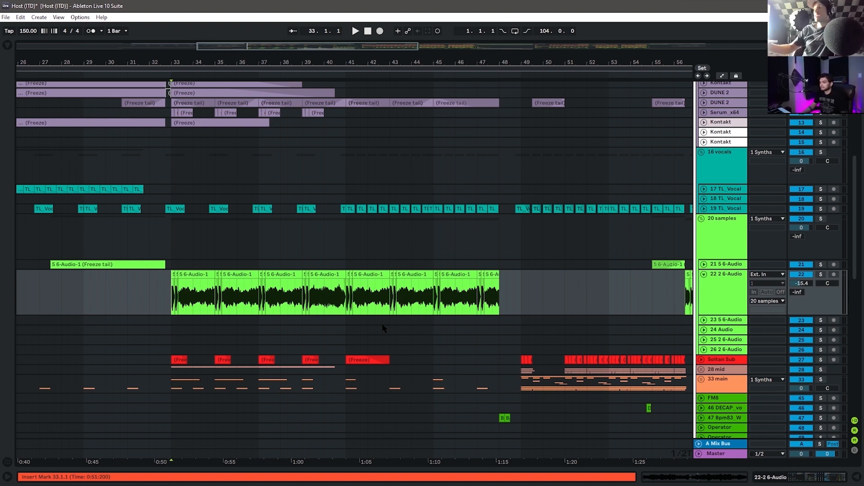
Examine the synth, vocal, sample and bass tracks across the arrangement from the intro to about bar 80
{"action": "scroll", "coordinate": [378, 324], "scroll_direction": "up", "scroll_amount": 2}
{"action": "scroll", "coordinate": [377, 324], "scroll_direction": "down", "scroll_amount": 2}
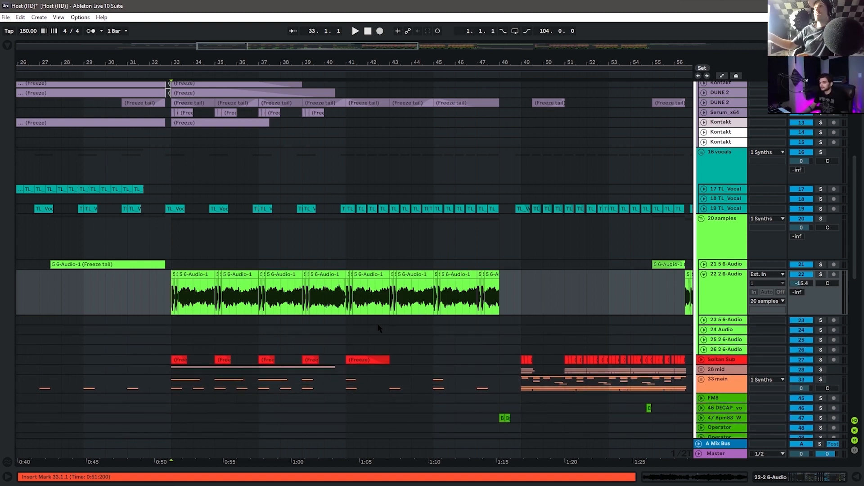
{"action": "scroll", "coordinate": [528, 275], "scroll_direction": "down", "scroll_amount": 3}
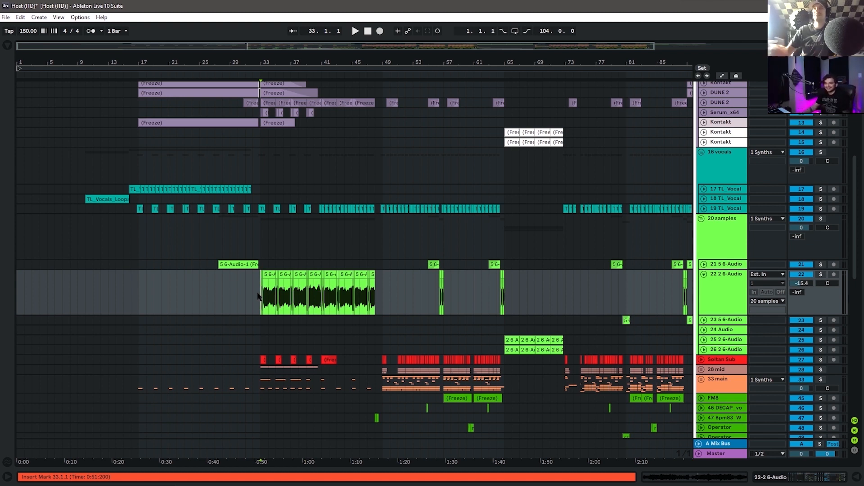
{"action": "left_click_drag", "start_coordinate": [282, 58], "coordinate": [283, 83]}
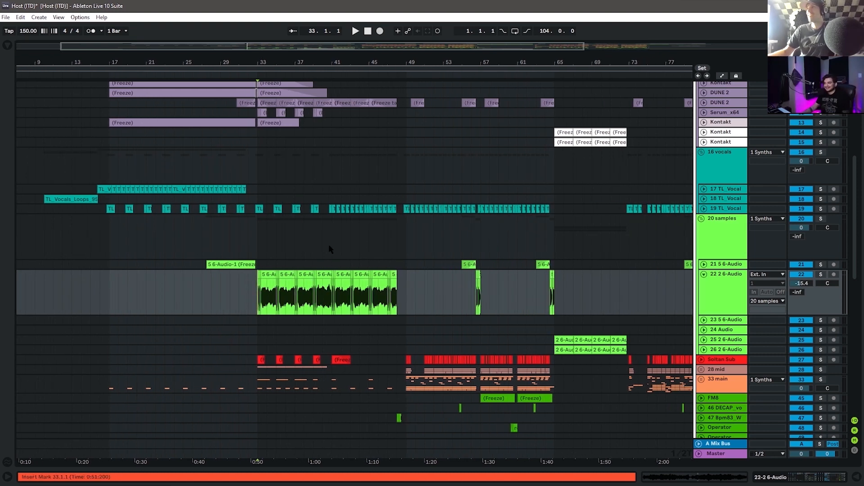
{"action": "scroll", "coordinate": [350, 314], "scroll_direction": "up", "scroll_amount": 4}
{"action": "scroll", "coordinate": [555, 255], "scroll_direction": "up", "scroll_amount": 2}
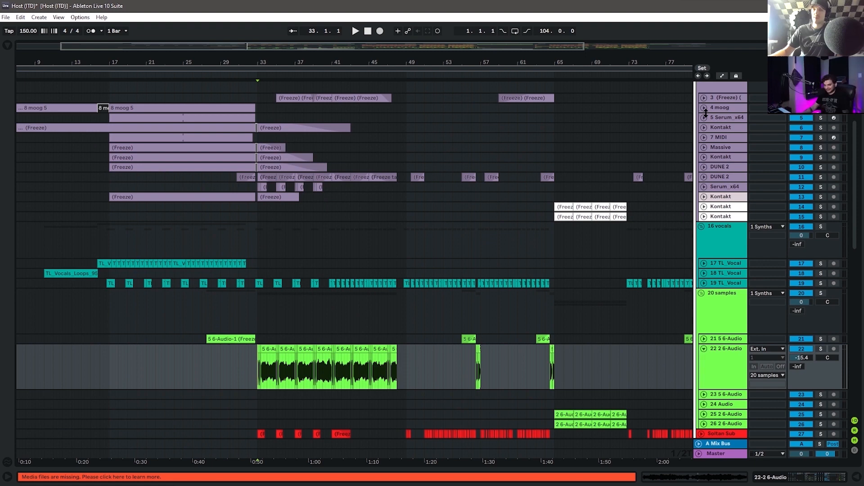
{"action": "left_click", "coordinate": [704, 107]}
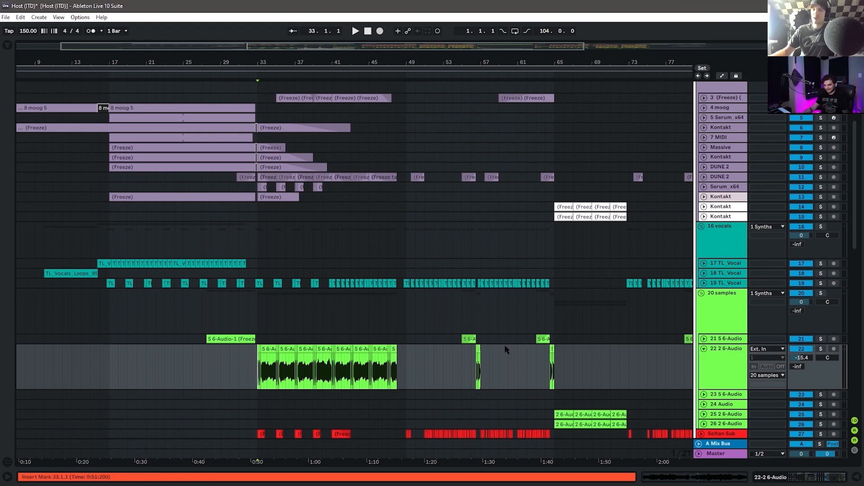
{"action": "scroll", "coordinate": [481, 322], "scroll_direction": "down", "scroll_amount": 2}
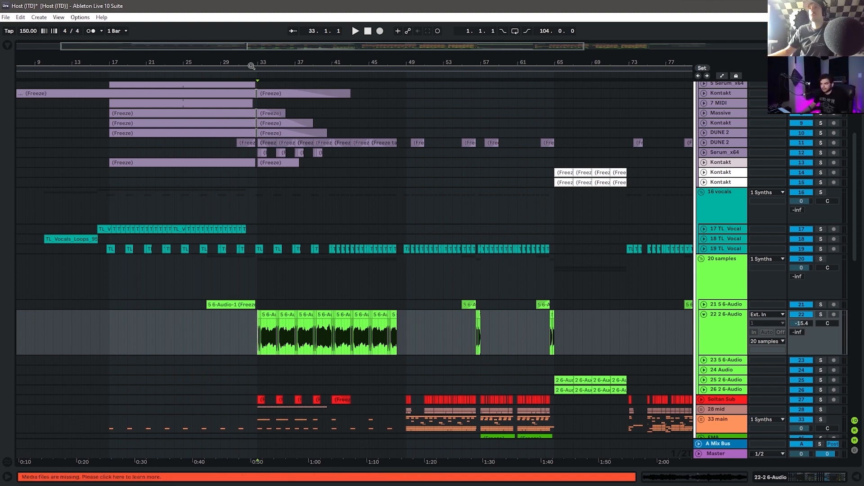
Show the device chain of the 22 2 6-Audio track and unfold its first EQ Eight
{"action": "left_click_drag", "start_coordinate": [254, 63], "coordinate": [257, 144]}
{"action": "double_click", "coordinate": [743, 339]}
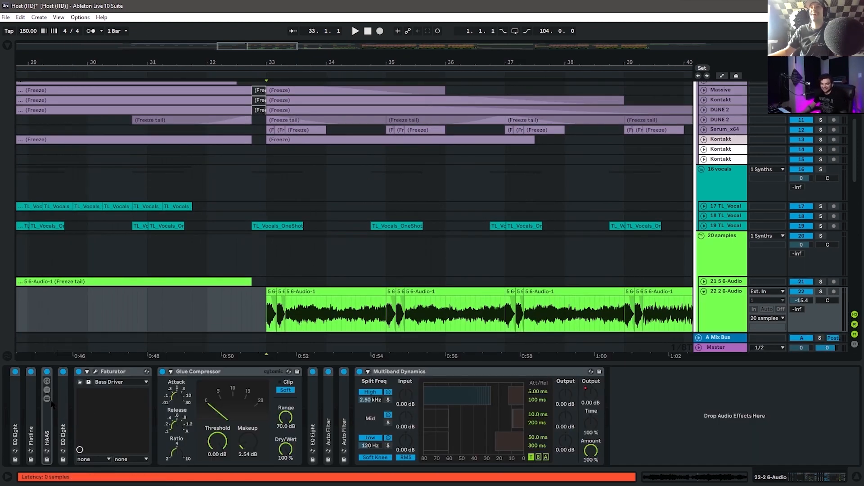
{"action": "double_click", "coordinate": [18, 431]}
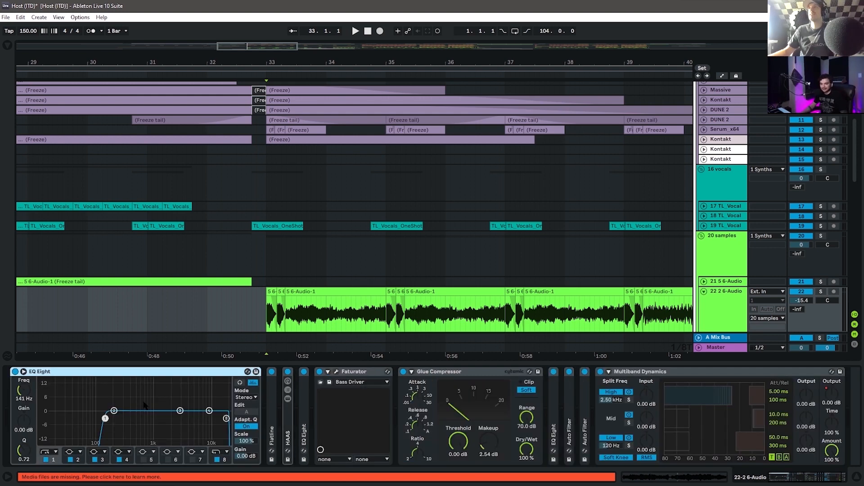
Fold the first EQ Eight, examine the unfolded Flatline device alongside the sample clips from bar 33, and fold Flatline
{"action": "double_click", "coordinate": [271, 429]}
{"action": "double_click", "coordinate": [128, 371]}
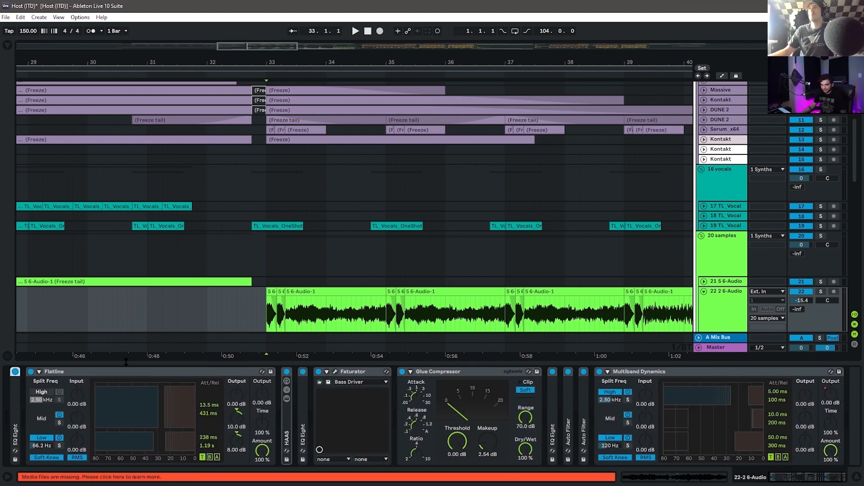
{"action": "left_click", "coordinate": [128, 371]}
{"action": "scroll", "coordinate": [238, 286], "scroll_direction": "down", "scroll_amount": 5}
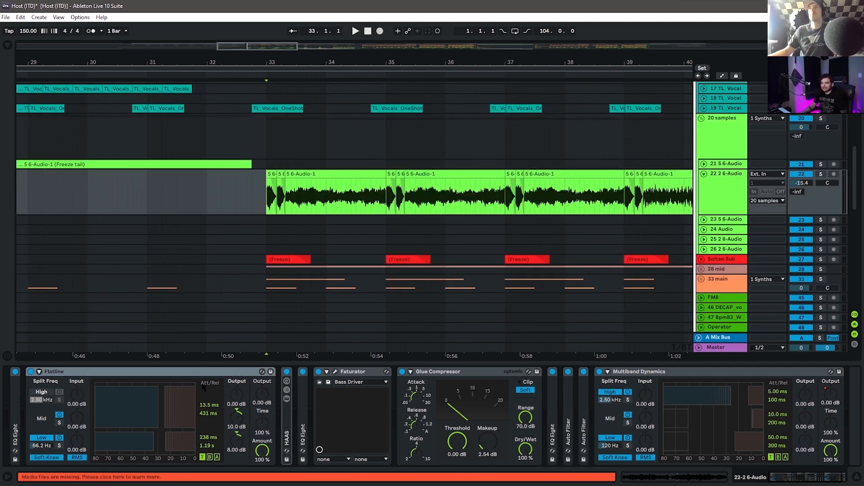
{"action": "left_click", "coordinate": [165, 373]}
{"action": "left_click_drag", "start_coordinate": [302, 64], "coordinate": [303, 86]}
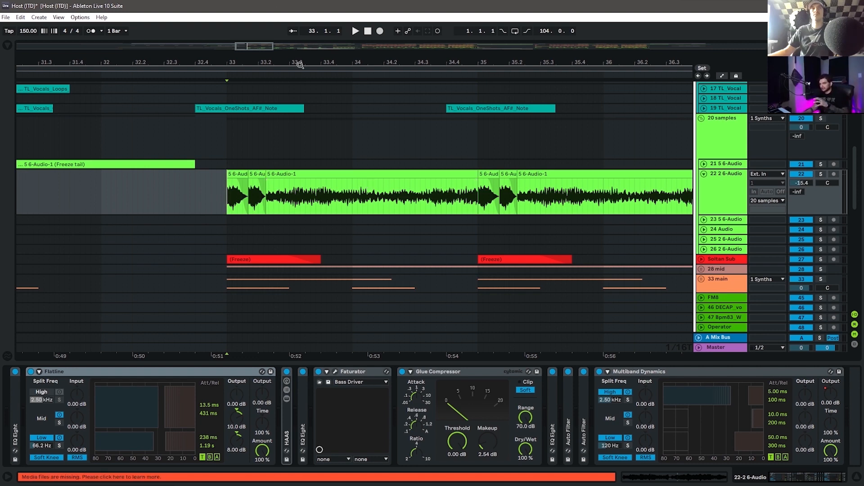
{"action": "left_click_drag", "start_coordinate": [299, 65], "coordinate": [201, 41]}
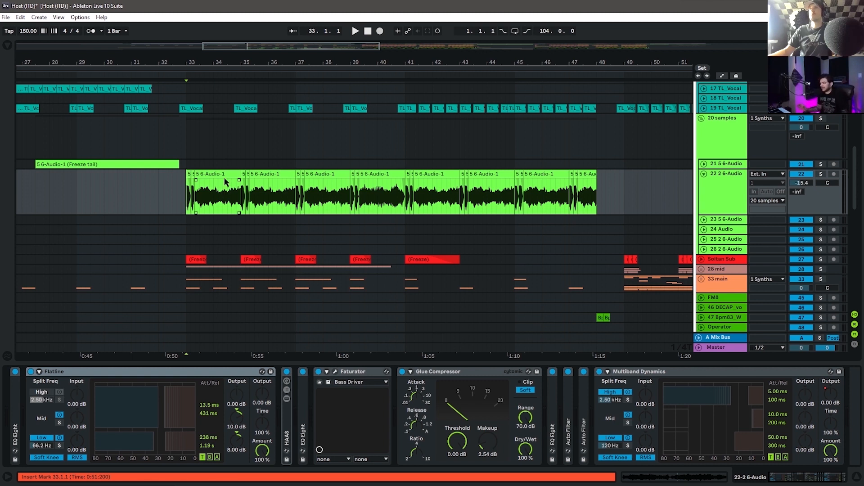
{"action": "left_click", "coordinate": [189, 372]}
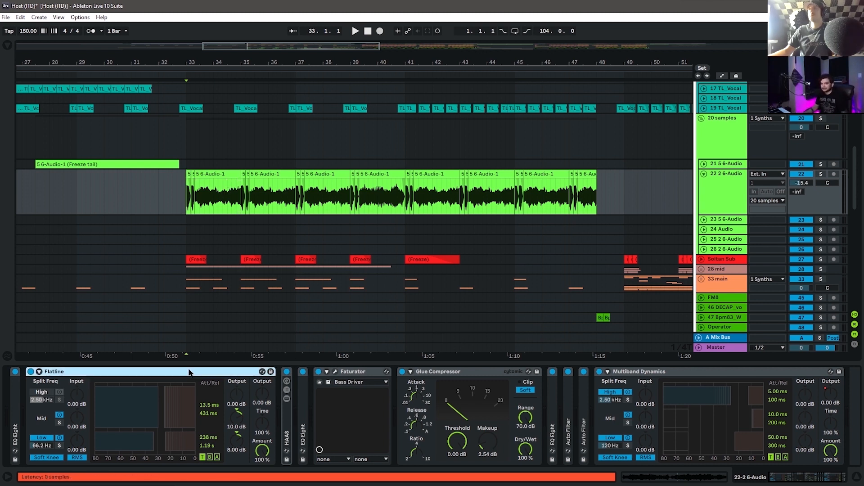
{"action": "double_click", "coordinate": [189, 372]}
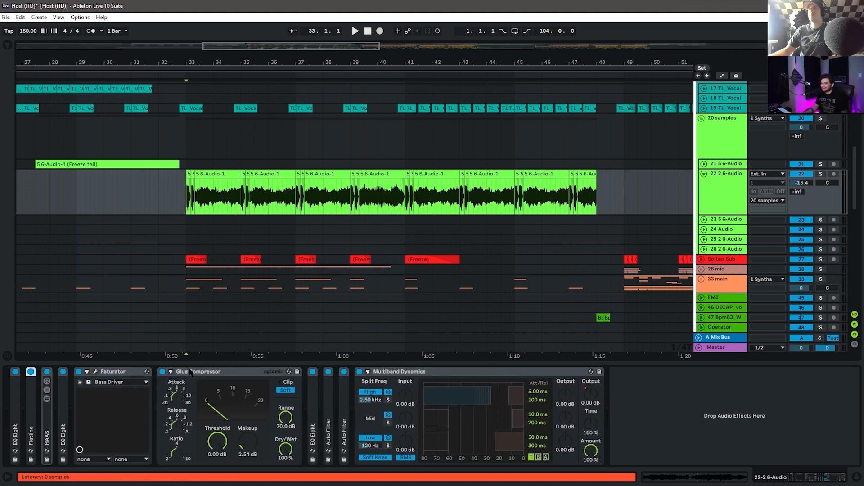
Examine the HAAS rack with its Delay chain and the EQ Eight following it, folding each after viewing
{"action": "double_click", "coordinate": [47, 431]}
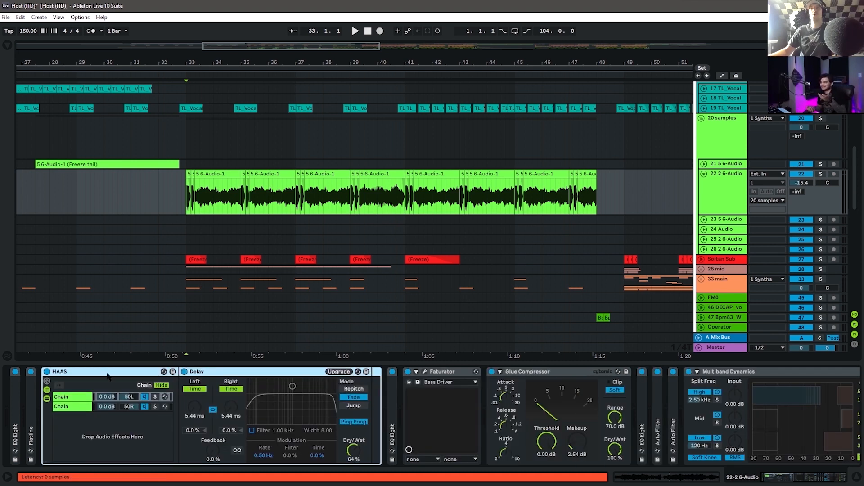
{"action": "left_click", "coordinate": [109, 439]}
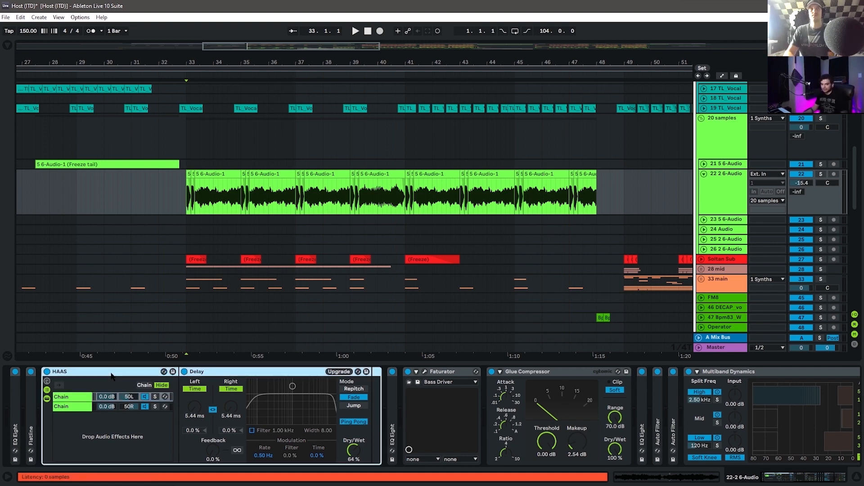
{"action": "double_click", "coordinate": [59, 372]}
{"action": "double_click", "coordinate": [59, 397]}
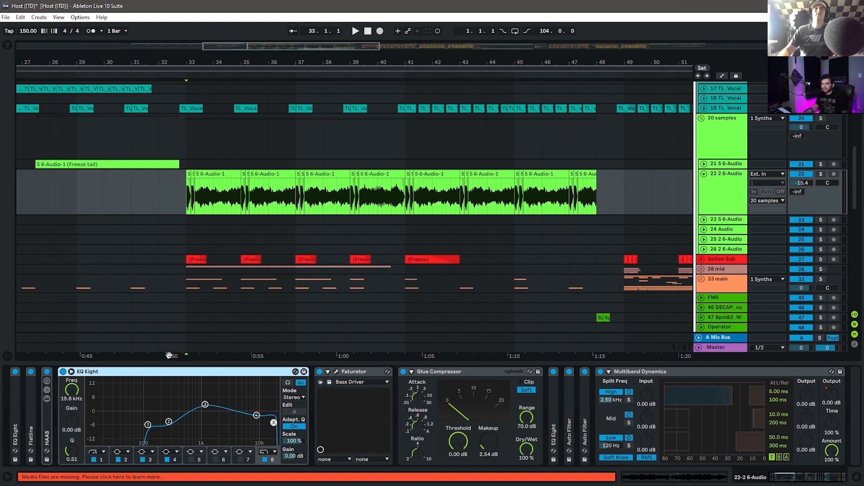
{"action": "key", "text": "Delete"}
Audition the soloed 22 2 6-Audio track from bar 33 while toggling Faturator with its window open, and close the window
{"action": "left_click", "coordinate": [94, 373]}
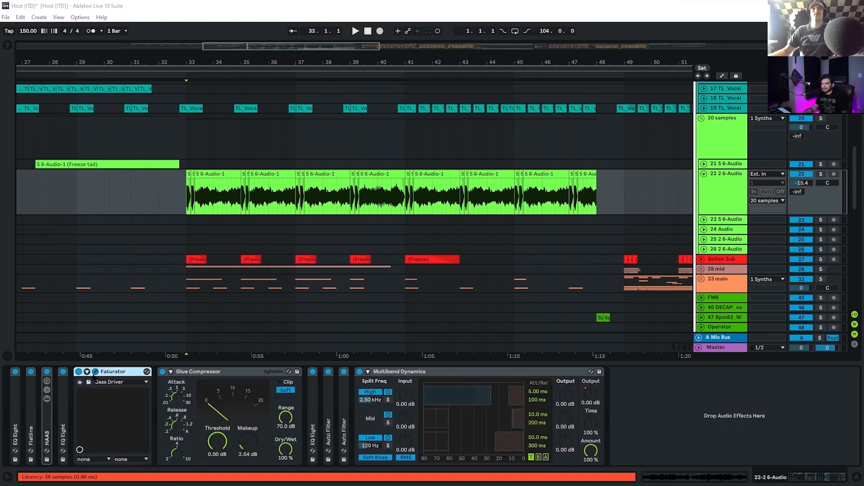
{"action": "left_click_drag", "start_coordinate": [863, 180], "coordinate": [321, 147]}
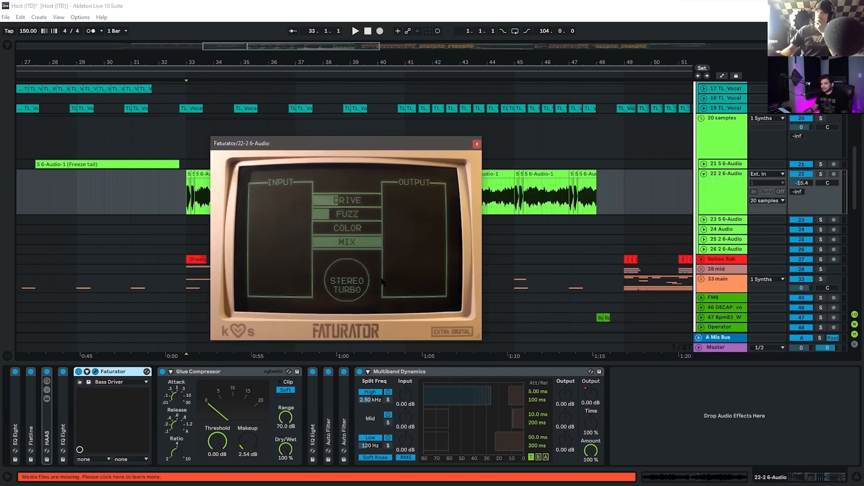
{"action": "key", "text": "space"}
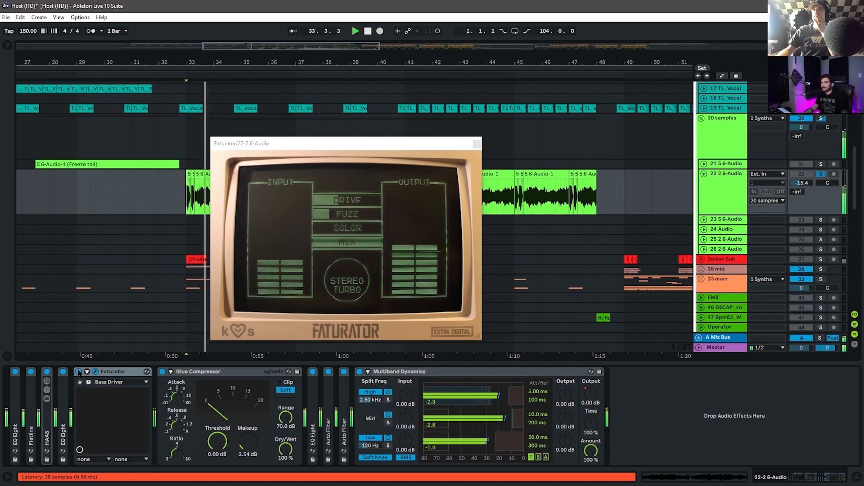
{"action": "left_click", "coordinate": [79, 373]}
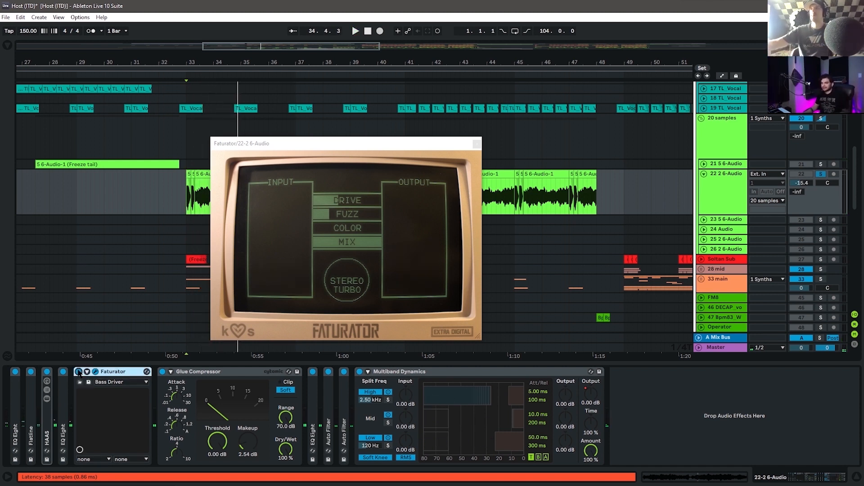
{"action": "left_click", "coordinate": [477, 143]}
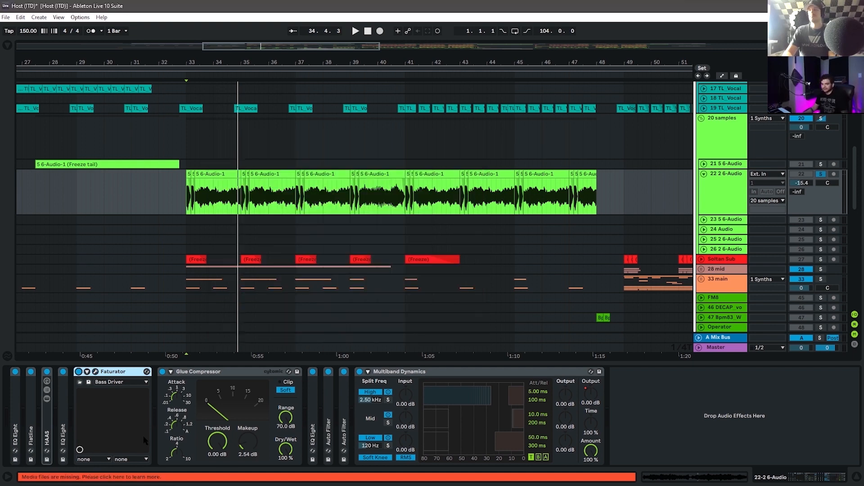
Fold the Faturator and Glue Compressor devices in the 22 2 6-Audio chain
{"action": "left_click", "coordinate": [251, 446]}
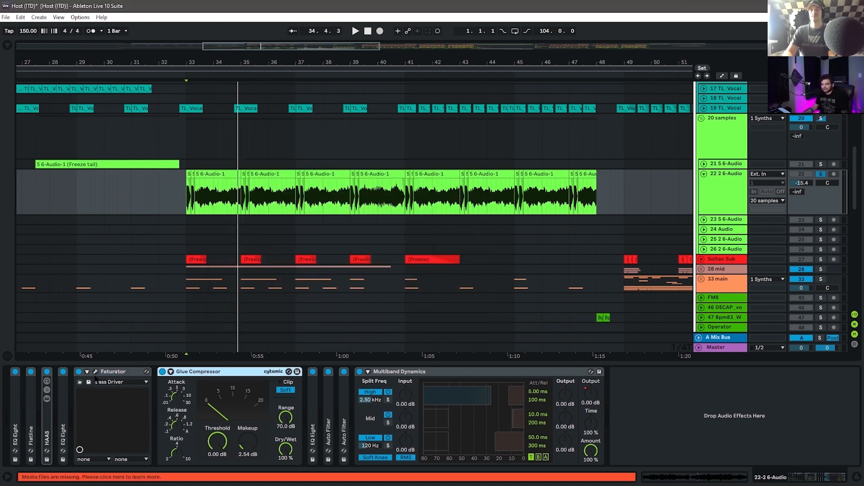
{"action": "double_click", "coordinate": [108, 374]}
{"action": "double_click", "coordinate": [139, 375]}
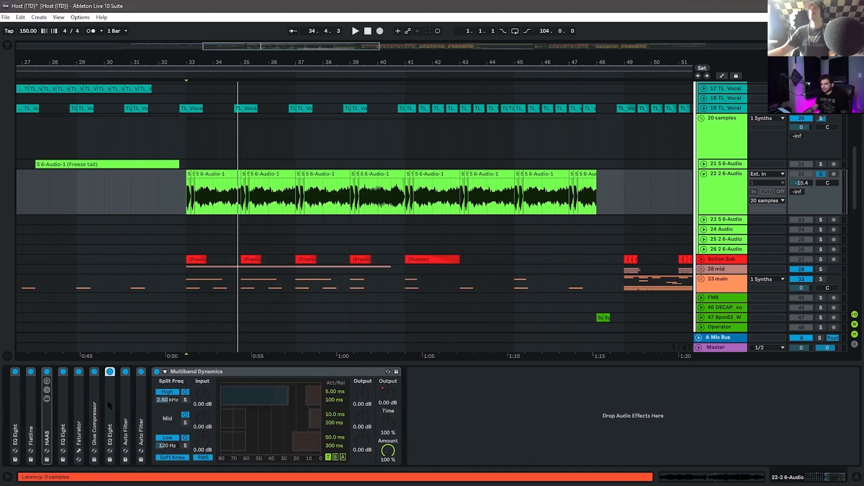
Unfold the EQ Eights before Faturator and after Glue Compressor to compare their curves, and fold the earlier one
{"action": "double_click", "coordinate": [108, 400]}
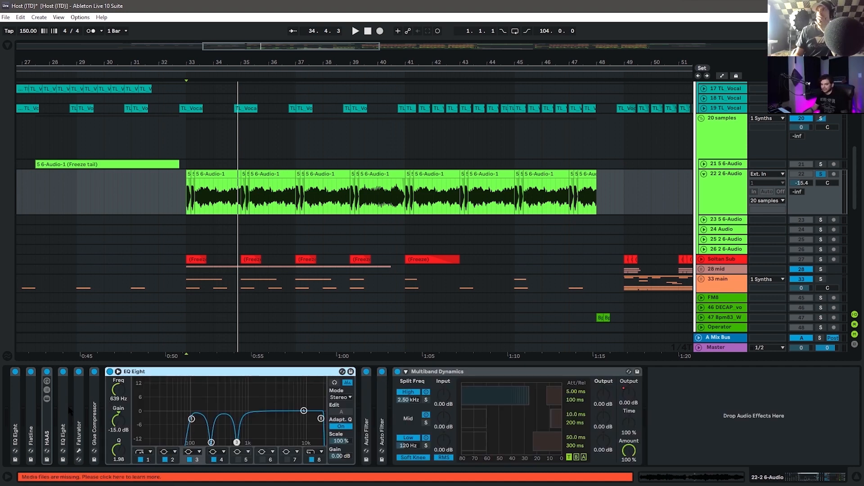
{"action": "double_click", "coordinate": [68, 410]}
{"action": "left_click", "coordinate": [392, 374]}
{"action": "left_click", "coordinate": [251, 375]}
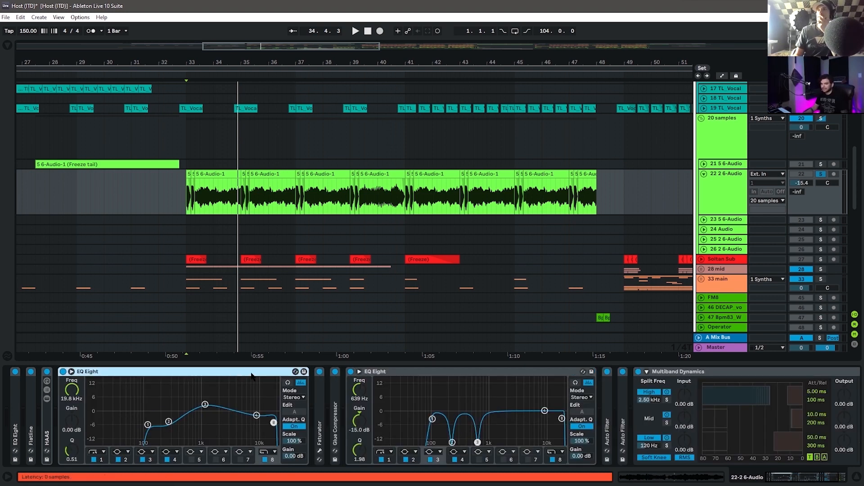
{"action": "left_click", "coordinate": [398, 373]}
{"action": "left_click", "coordinate": [242, 374]}
{"action": "double_click", "coordinate": [242, 374]}
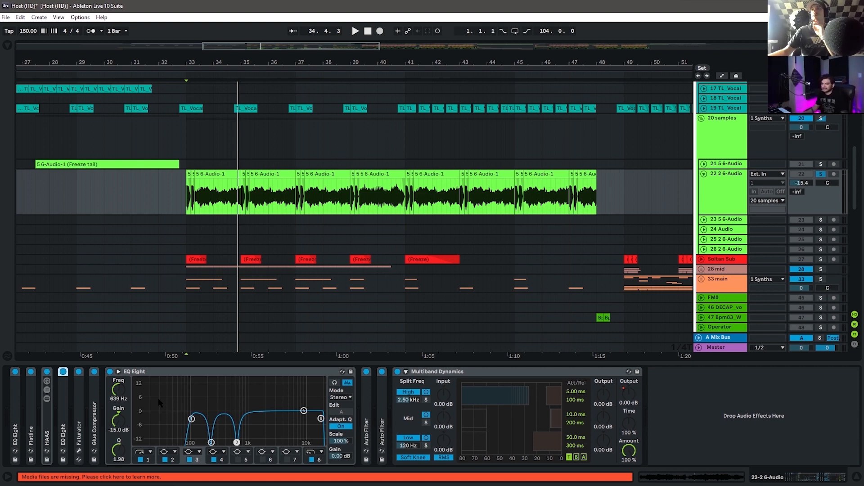
Revisit the first EQ Eight, Flatline, HAAS and the second EQ Eight in chain order, unfolding and folding each
{"action": "double_click", "coordinate": [15, 418]}
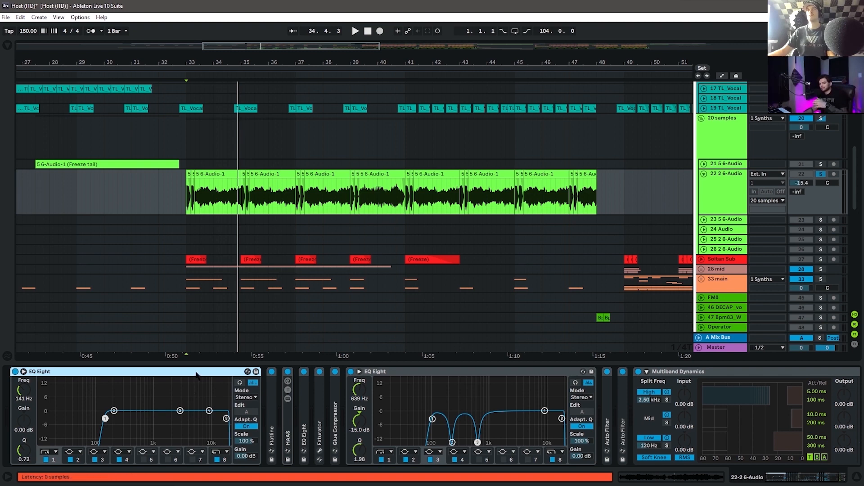
{"action": "double_click", "coordinate": [196, 373]}
{"action": "double_click", "coordinate": [35, 415]}
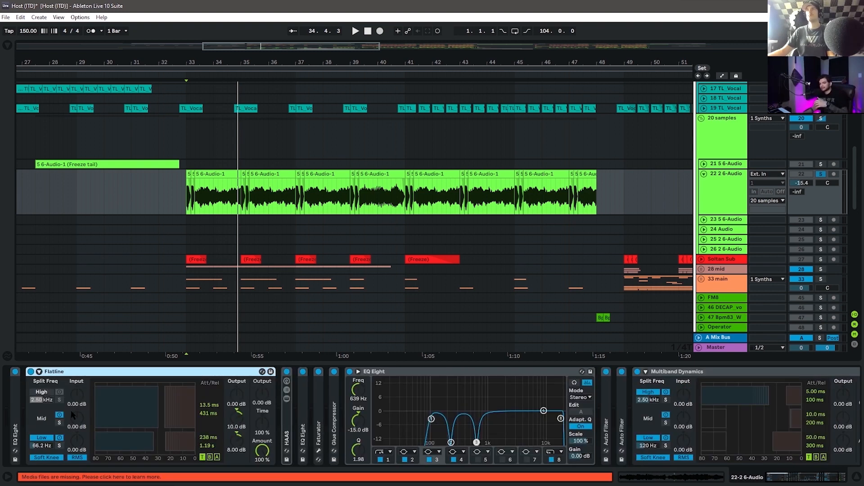
{"action": "double_click", "coordinate": [200, 373]}
{"action": "double_click", "coordinate": [48, 422]}
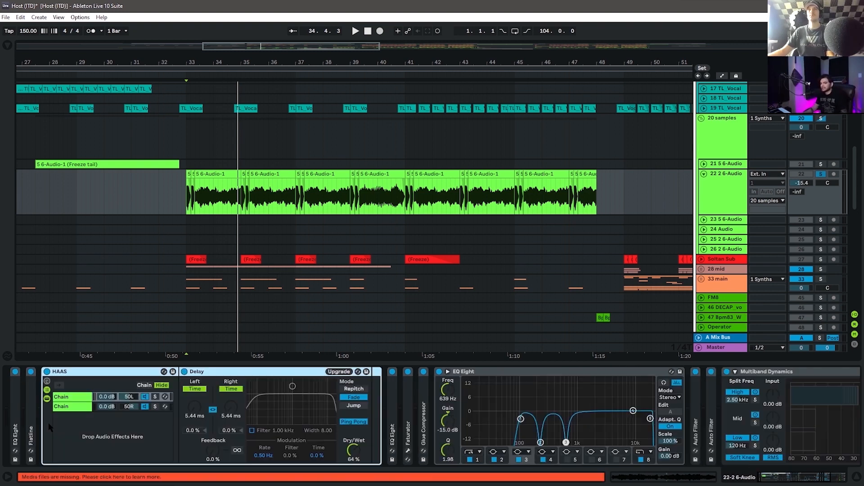
{"action": "double_click", "coordinate": [105, 372]}
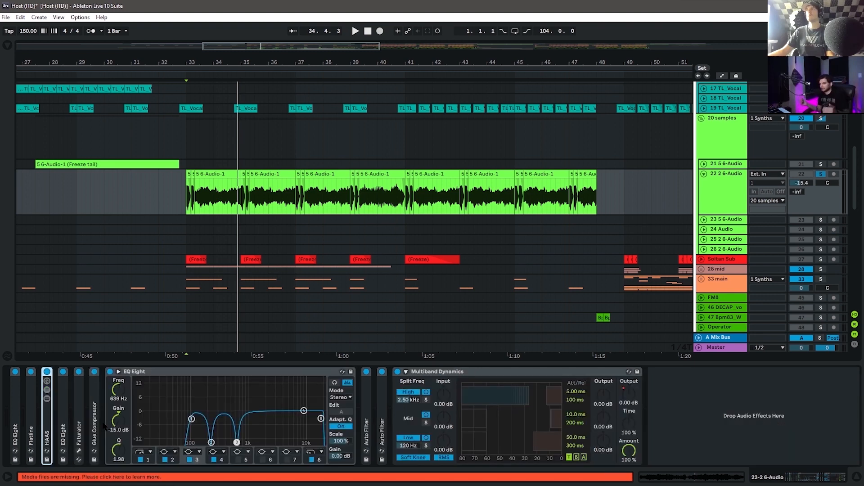
{"action": "double_click", "coordinate": [67, 423]}
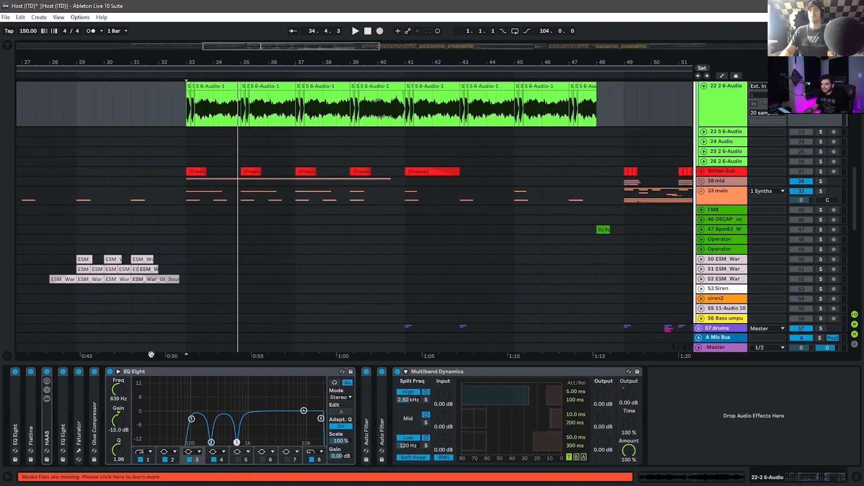
Fold the EQ Eight after Glue Compressor and unfold both Auto Filters to compare their filter curves
{"action": "left_click", "coordinate": [238, 372]}
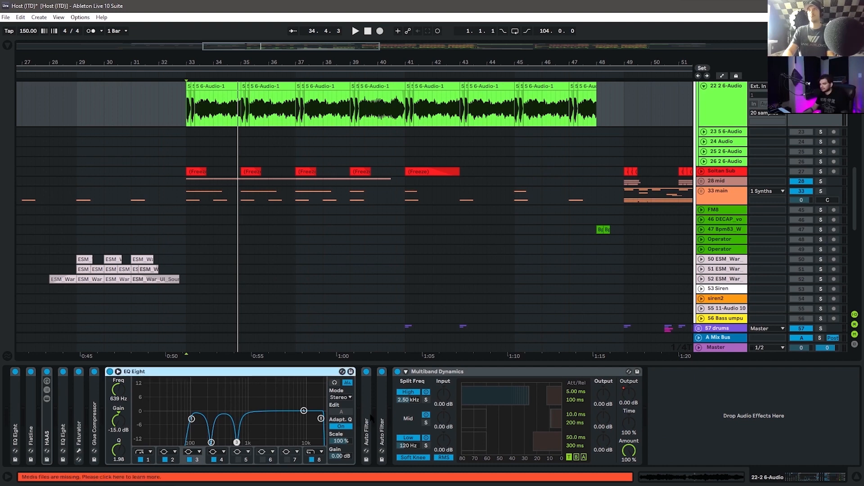
{"action": "double_click", "coordinate": [370, 418]}
{"action": "double_click", "coordinate": [342, 371]}
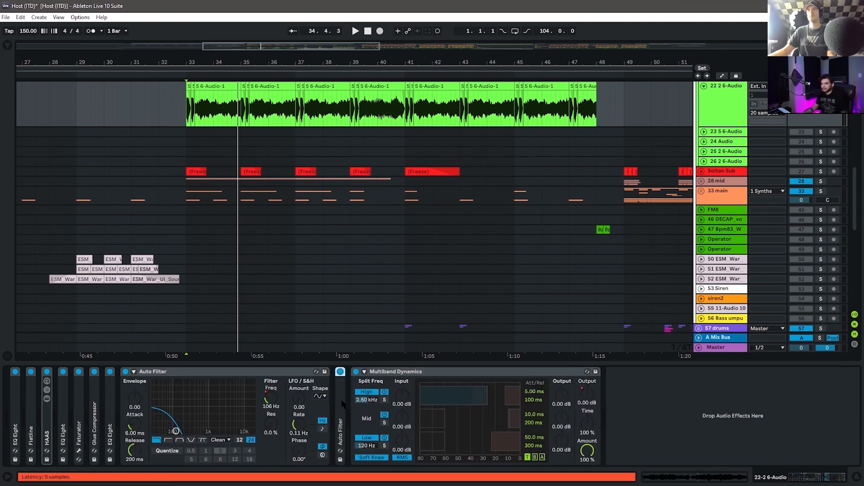
{"action": "double_click", "coordinate": [342, 404]}
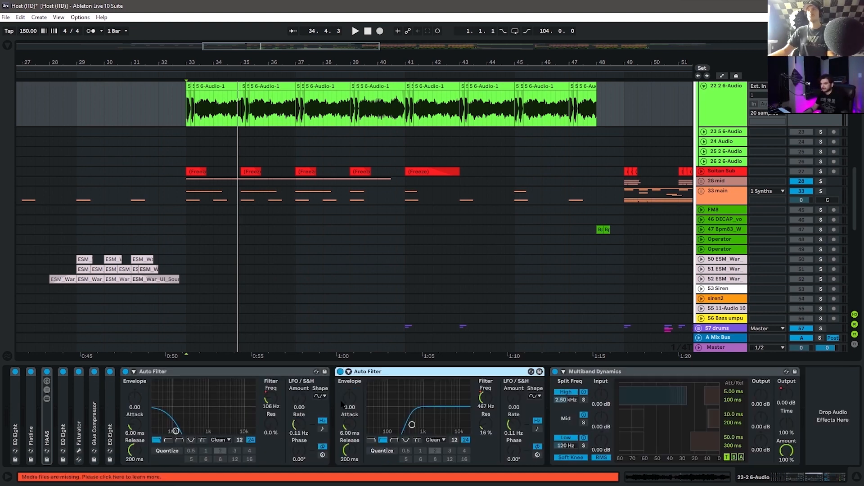
{"action": "left_click", "coordinate": [273, 381]}
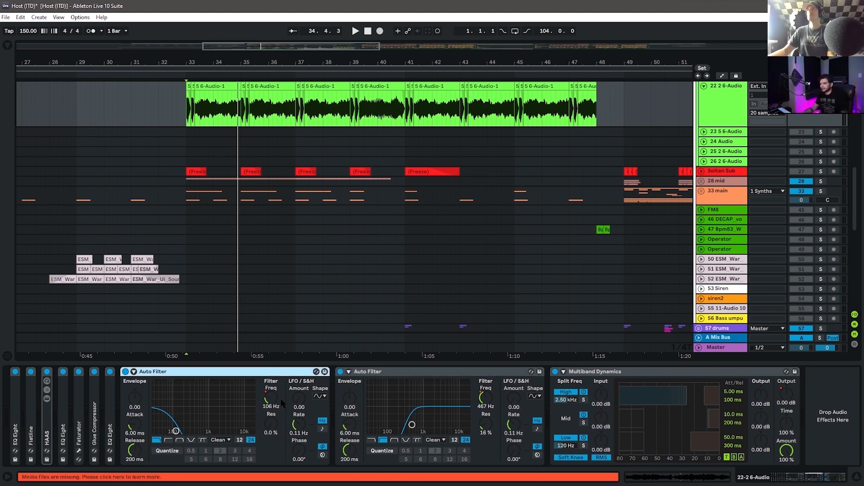
Audition the soloed 22 2 6-Audio track from bar 33 with both Auto Filters in view
{"action": "scroll", "coordinate": [424, 228], "scroll_direction": "up", "scroll_amount": 5}
{"action": "left_click", "coordinate": [182, 269]}
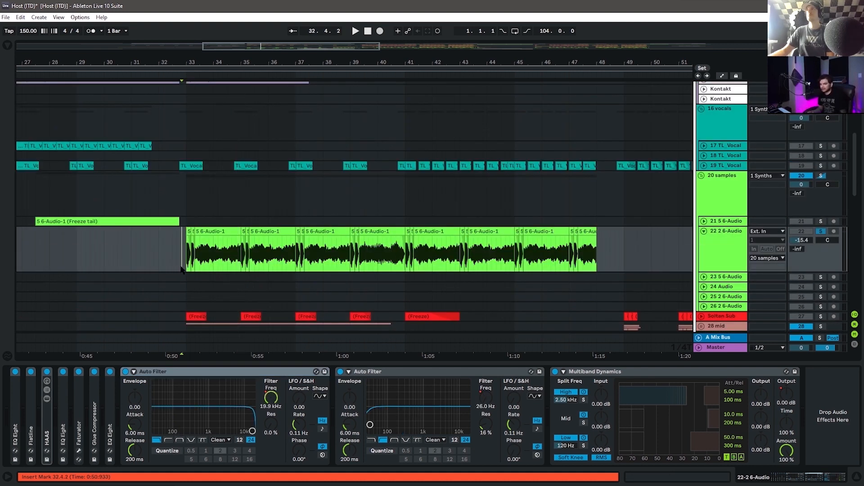
{"action": "key", "text": "space"}
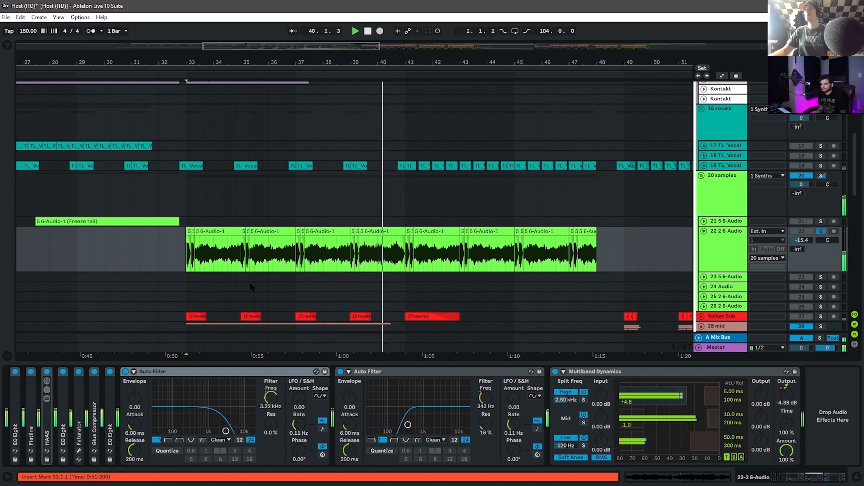
{"action": "key", "text": "space"}
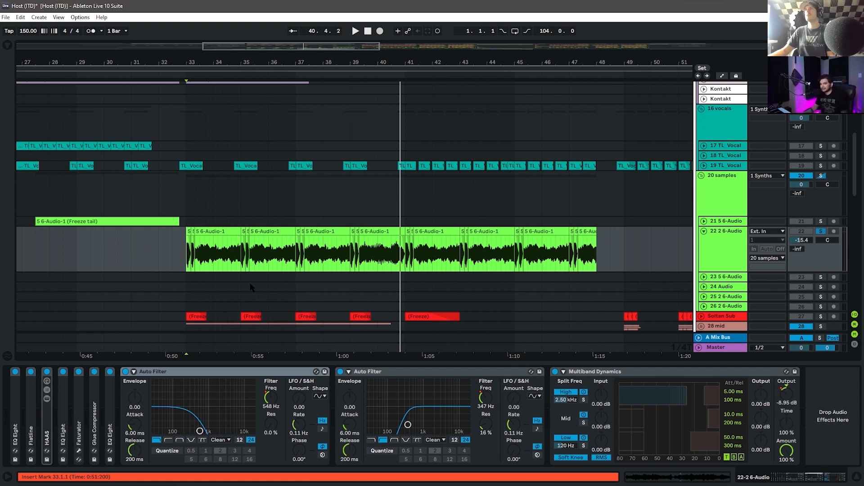
Fold both Auto Filters and examine the Output setting of Multiband Dynamics
{"action": "double_click", "coordinate": [216, 372]}
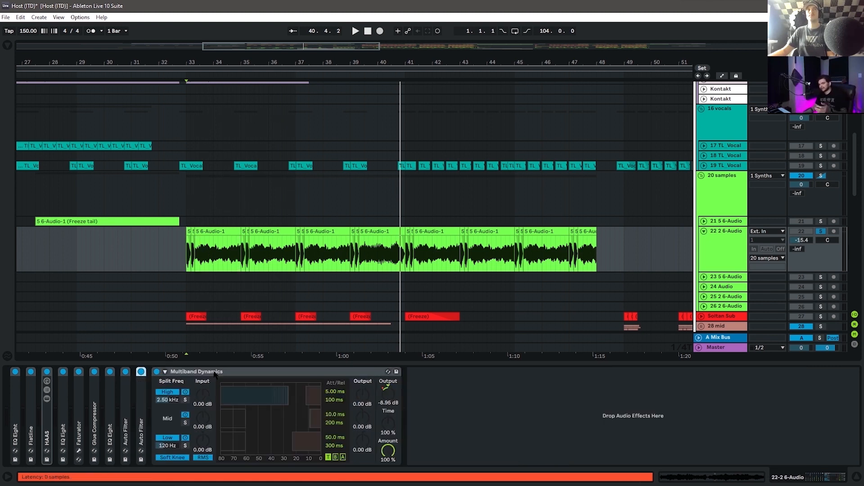
{"action": "double_click", "coordinate": [216, 376]}
{"action": "left_click", "coordinate": [536, 436]}
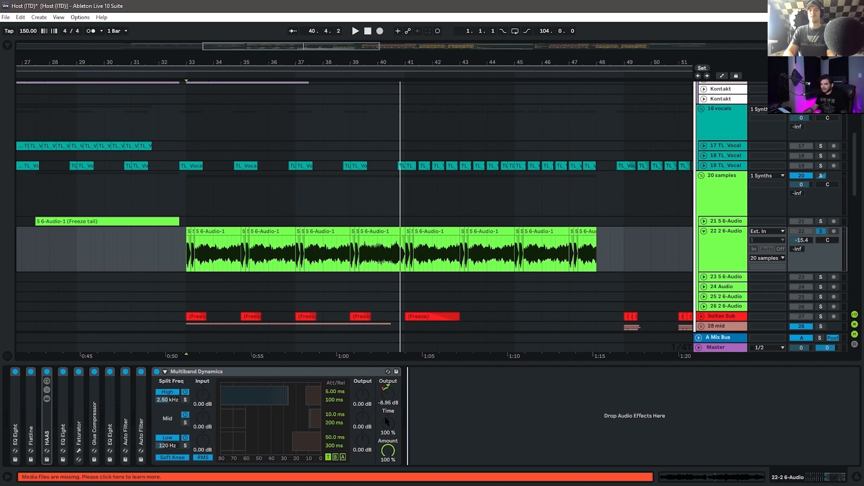
{"action": "left_click", "coordinate": [396, 410]}
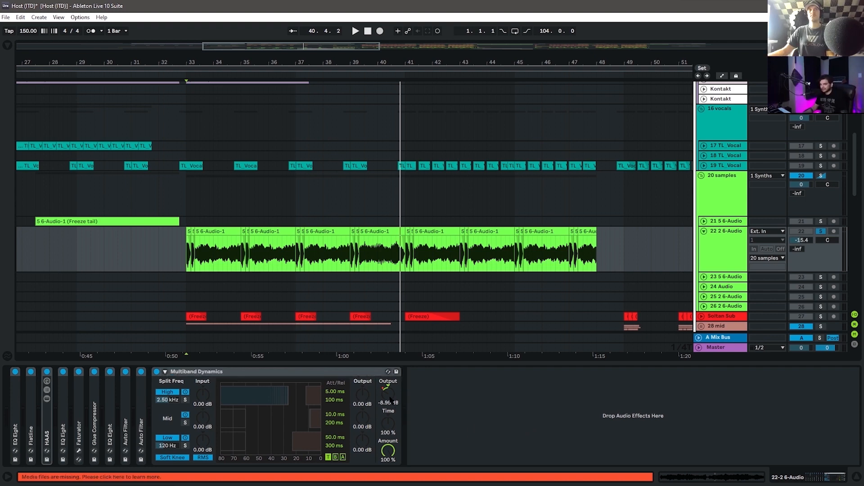
Check the automation on 22 2 6-Audio, select its range from 39.2.2 to 41.1.1, and fold Multiband Dynamics
{"action": "key", "text": "a"}
{"action": "mouse_move", "coordinate": [415, 62]}
{"action": "left_mouse_down"}
{"action": "mouse_move", "coordinate": [271, 23]}
{"action": "mouse_move", "coordinate": [304, 56]}
{"action": "left_mouse_up"}
{"action": "left_click_drag", "start_coordinate": [262, 264], "coordinate": [297, 270]}
{"action": "key", "text": "a"}
{"action": "left_click", "coordinate": [309, 395]}
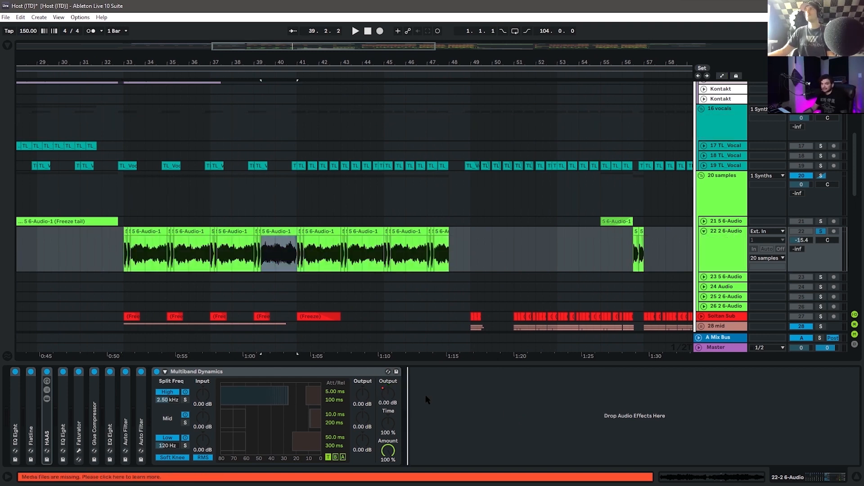
{"action": "double_click", "coordinate": [252, 372]}
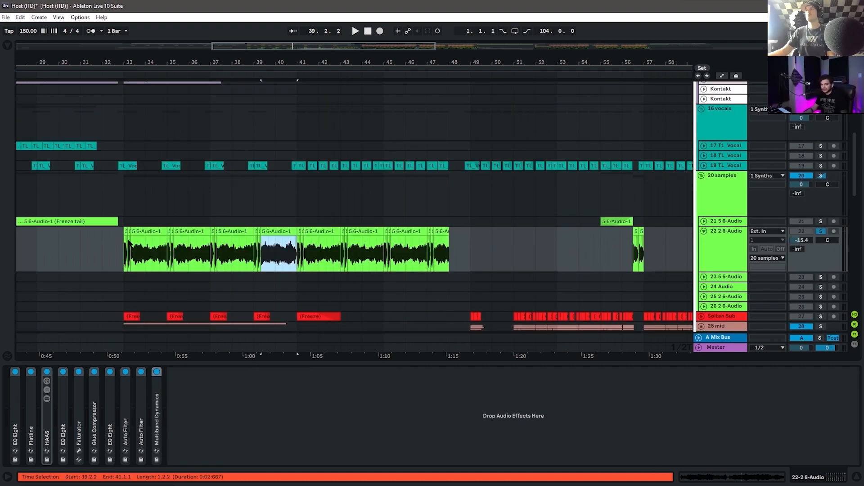
Inspect the sample settings of the first three 5 6-Audio-1 clips from bar 33 on 22 2 6-Audio
{"action": "left_click_drag", "start_coordinate": [124, 61], "coordinate": [124, 96]}
{"action": "left_click", "coordinate": [177, 238]}
{"action": "left_click", "coordinate": [126, 232]}
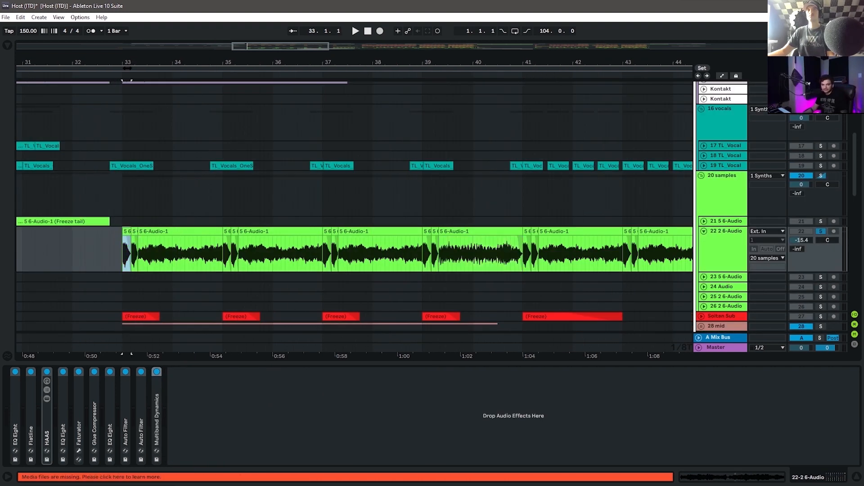
{"action": "left_click_drag", "start_coordinate": [129, 58], "coordinate": [119, 117]}
{"action": "double_click", "coordinate": [114, 231]}
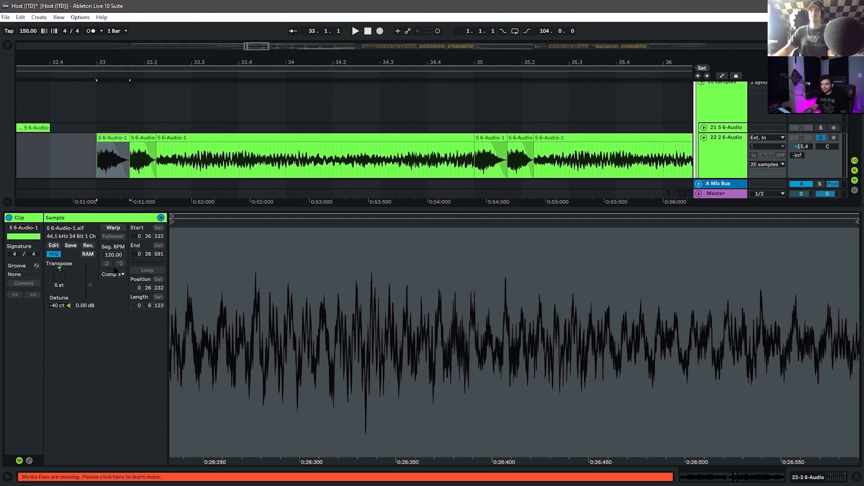
{"action": "left_click", "coordinate": [143, 136]}
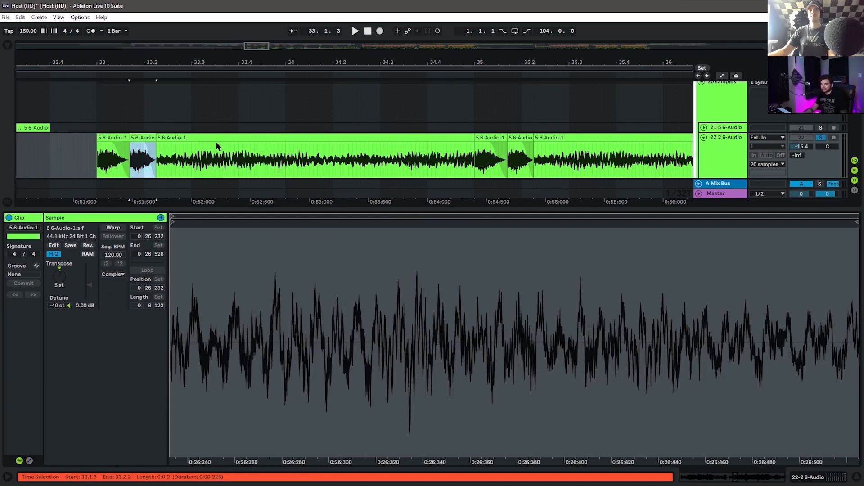
{"action": "left_click", "coordinate": [215, 142]}
Set the insert marker at bar 33 on 22 2 6-Audio, hide the clip detail view and fold the track
{"action": "left_click_drag", "start_coordinate": [425, 62], "coordinate": [281, 64]}
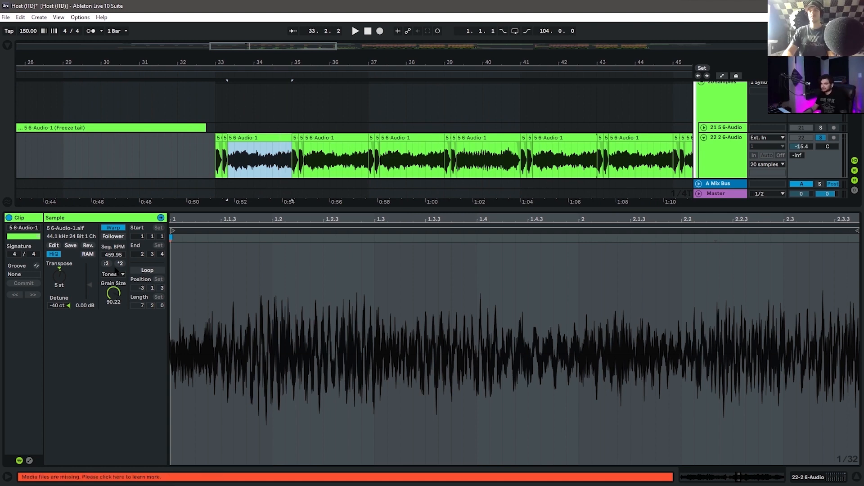
{"action": "left_click_drag", "start_coordinate": [214, 63], "coordinate": [191, 63]}
{"action": "left_click", "coordinate": [193, 164]}
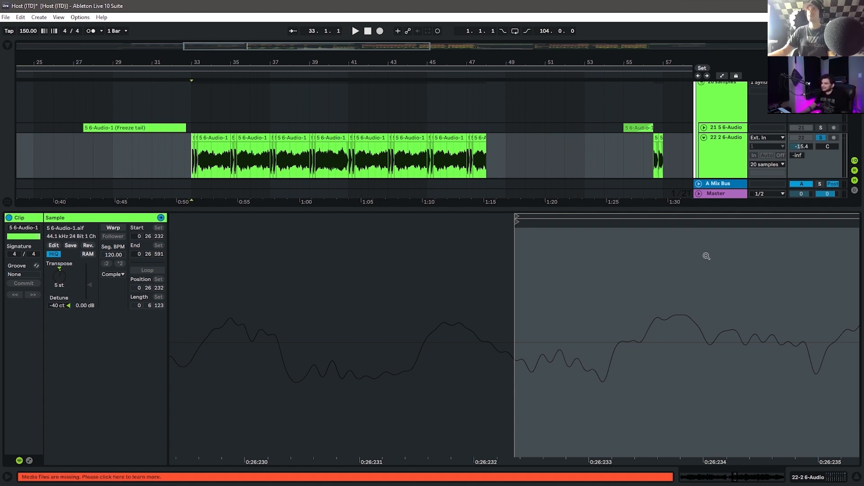
{"action": "left_click", "coordinate": [857, 477]}
{"action": "left_click", "coordinate": [704, 338]}
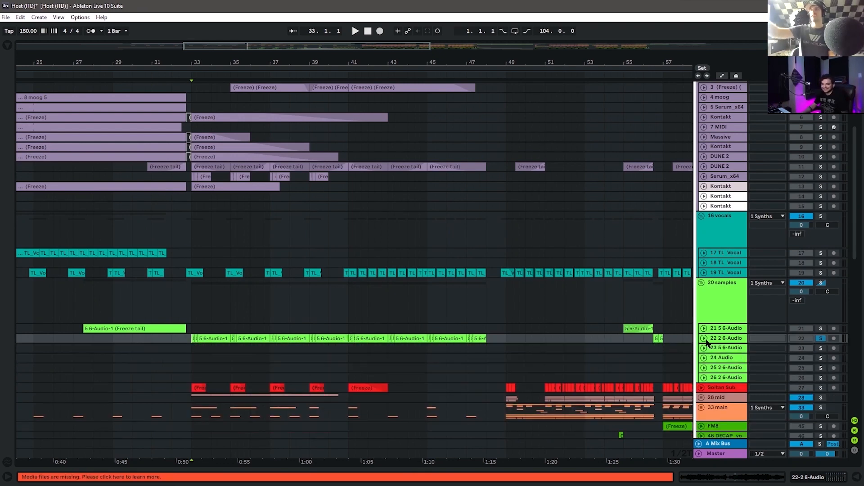
Look over the track groups around bar 33 and unfold the Massive track in the 2 Pretty group
{"action": "scroll", "coordinate": [349, 336], "scroll_direction": "down", "scroll_amount": 8}
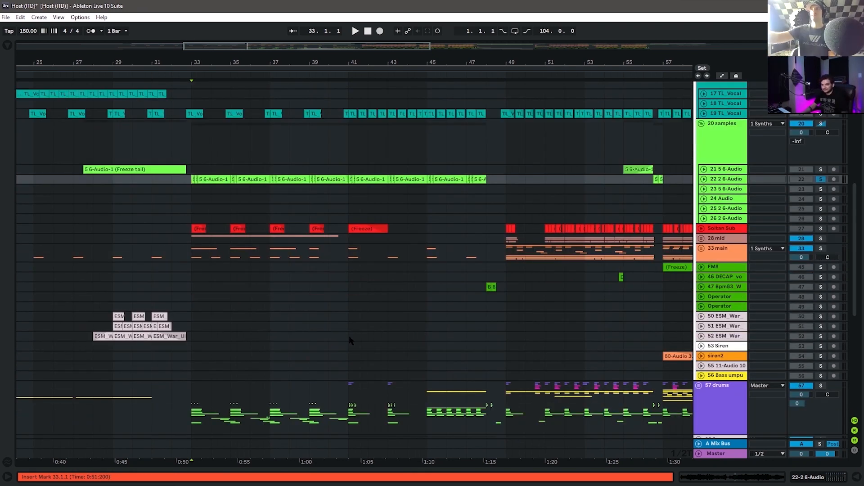
{"action": "scroll", "coordinate": [349, 356], "scroll_direction": "up", "scroll_amount": 6}
{"action": "scroll", "coordinate": [349, 356], "scroll_direction": "up", "scroll_amount": 7}
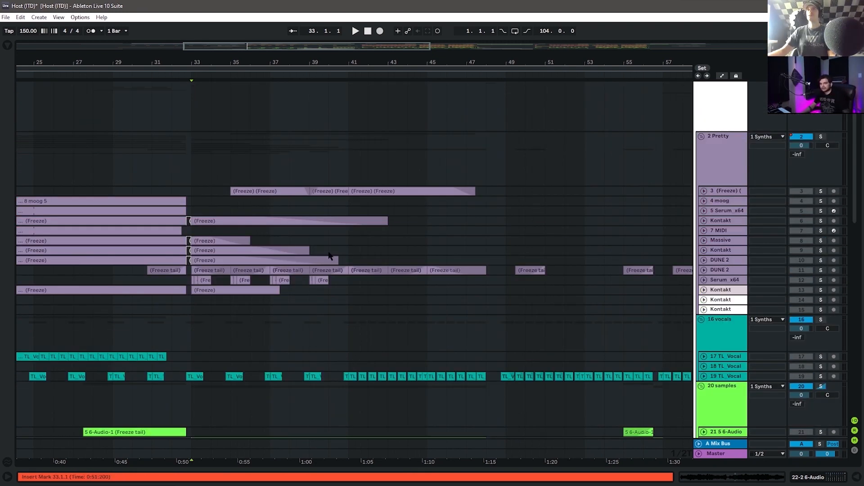
{"action": "scroll", "coordinate": [343, 201], "scroll_direction": "down", "scroll_amount": 3}
{"action": "left_click", "coordinate": [704, 171]}
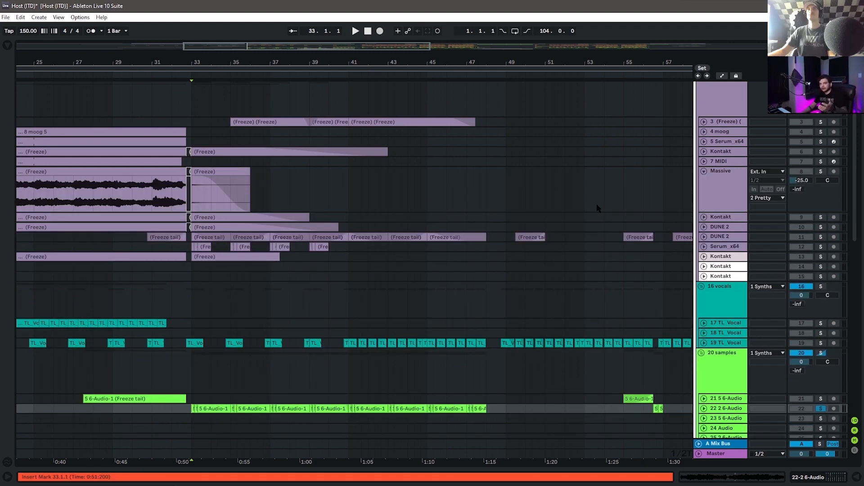
Mark the section from bar 33 to bar 49, starting on the 1 Synths group
{"action": "scroll", "coordinate": [451, 157], "scroll_direction": "up", "scroll_amount": 4}
{"action": "left_click_drag", "start_coordinate": [162, 60], "coordinate": [412, 53]}
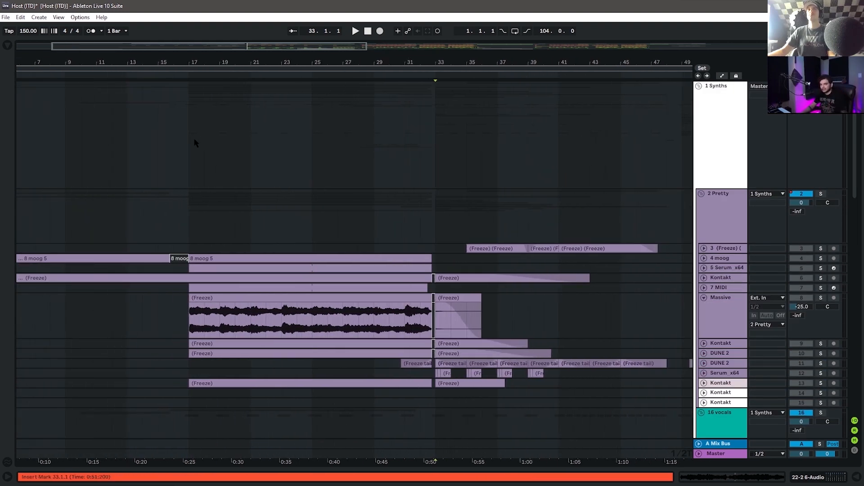
{"action": "left_click_drag", "start_coordinate": [191, 143], "coordinate": [683, 144]}
{"action": "left_click", "coordinate": [436, 147]}
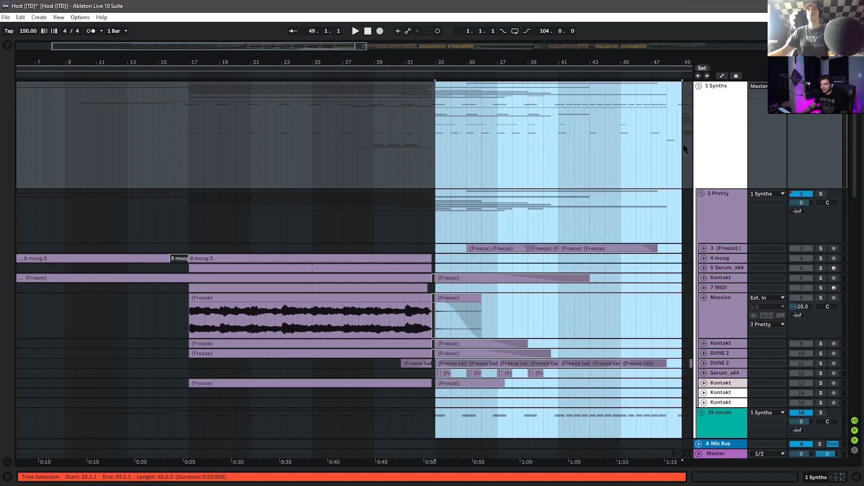
Place the insert marker at bar 33 on the 57 drums group, and unfold it and its 75 Percs subgroup
{"action": "scroll", "coordinate": [604, 193], "scroll_direction": "down", "scroll_amount": 5}
{"action": "scroll", "coordinate": [615, 218], "scroll_direction": "down", "scroll_amount": 9}
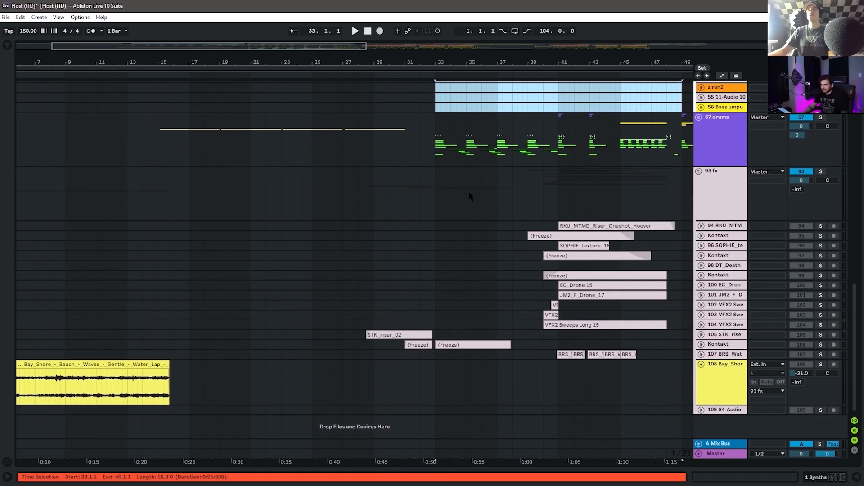
{"action": "left_click", "coordinate": [435, 143]}
{"action": "left_click_drag", "start_coordinate": [539, 69], "coordinate": [696, 118]}
{"action": "left_click", "coordinate": [699, 118]}
{"action": "left_click", "coordinate": [702, 238]}
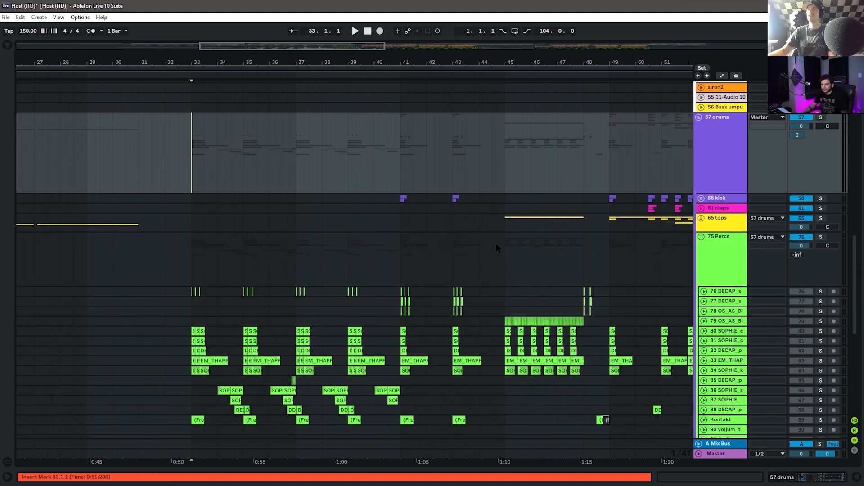
Solo the 75 Percs group and place the insert marker at bar 33 on it
{"action": "scroll", "coordinate": [472, 243], "scroll_direction": "down", "scroll_amount": 3}
{"action": "left_click", "coordinate": [196, 123]}
{"action": "scroll", "coordinate": [814, 201], "scroll_direction": "up", "scroll_amount": 3}
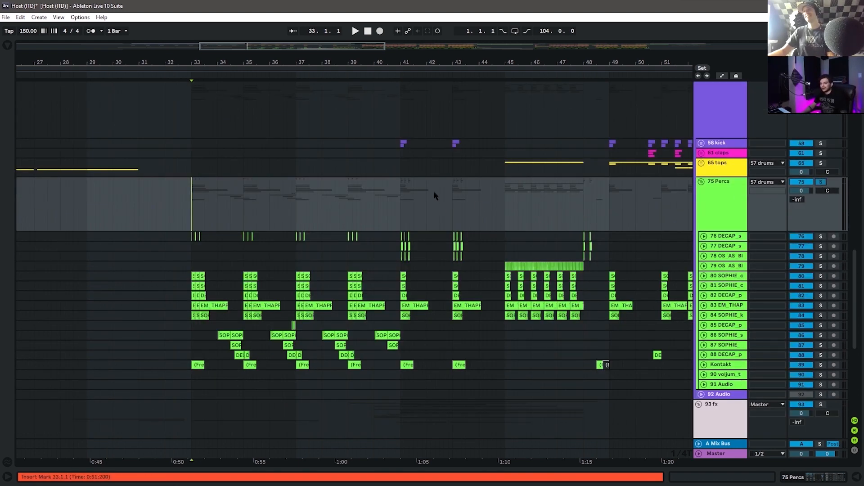
Examine the layered percussion clips from bar 33 in the 75 Percs group and audition the soloed group from there
{"action": "left_click_drag", "start_coordinate": [207, 65], "coordinate": [212, 92]}
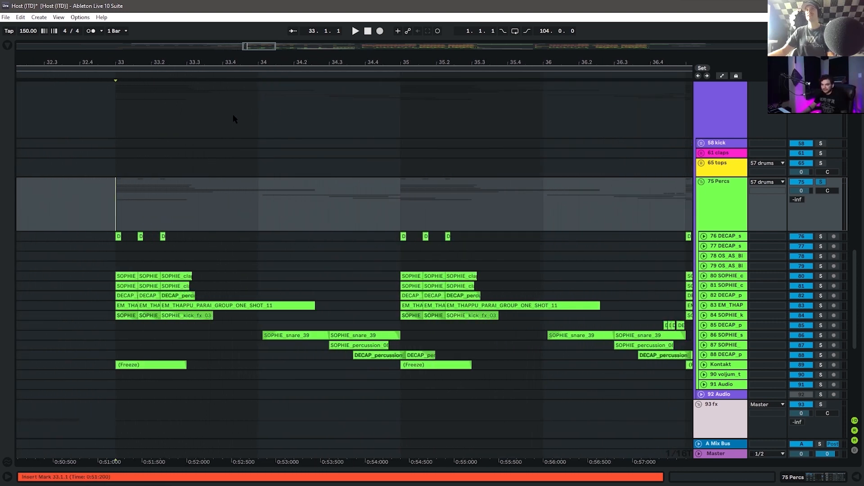
{"action": "left_click_drag", "start_coordinate": [250, 64], "coordinate": [326, 81]}
{"action": "left_click_drag", "start_coordinate": [278, 211], "coordinate": [306, 174]}
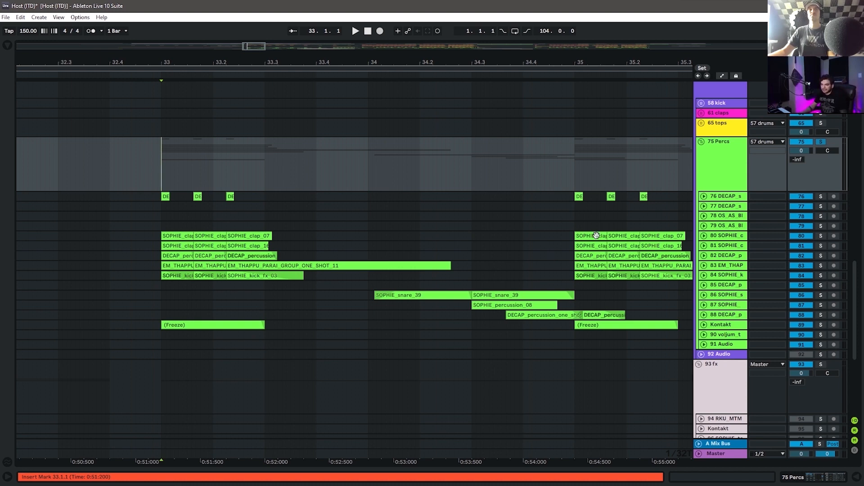
{"action": "scroll", "coordinate": [483, 266], "scroll_direction": "down", "scroll_amount": 2}
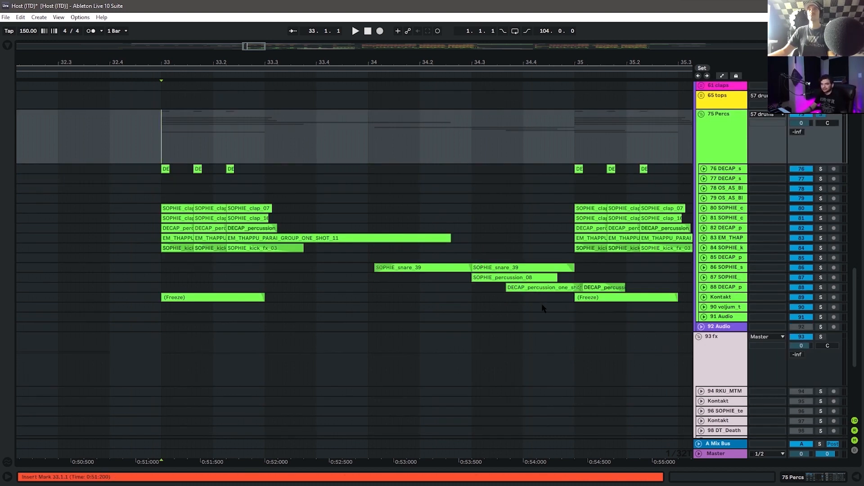
{"action": "scroll", "coordinate": [536, 252], "scroll_direction": "up", "scroll_amount": 3}
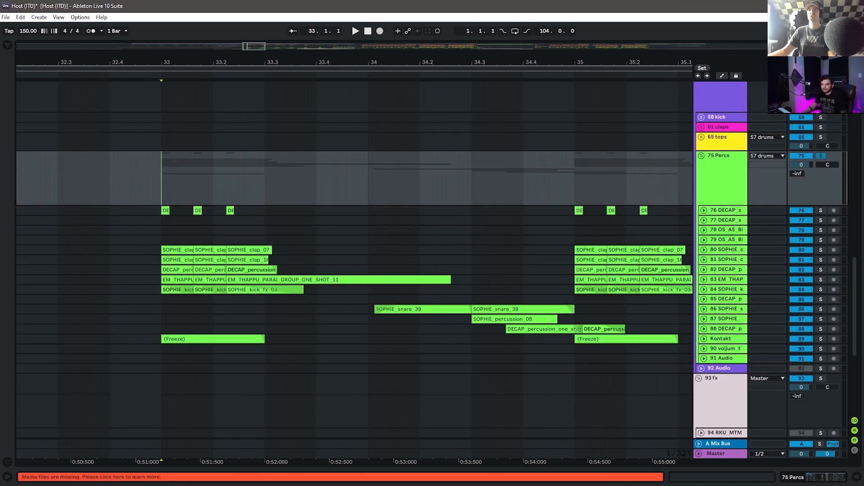
{"action": "scroll", "coordinate": [534, 268], "scroll_direction": "down", "scroll_amount": 5}
{"action": "key", "text": "space"}
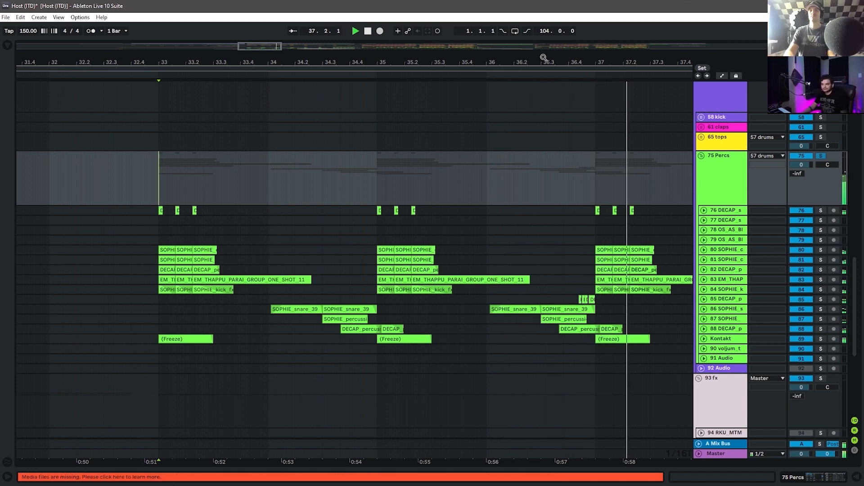
{"action": "left_click_drag", "start_coordinate": [544, 58], "coordinate": [414, 64]}
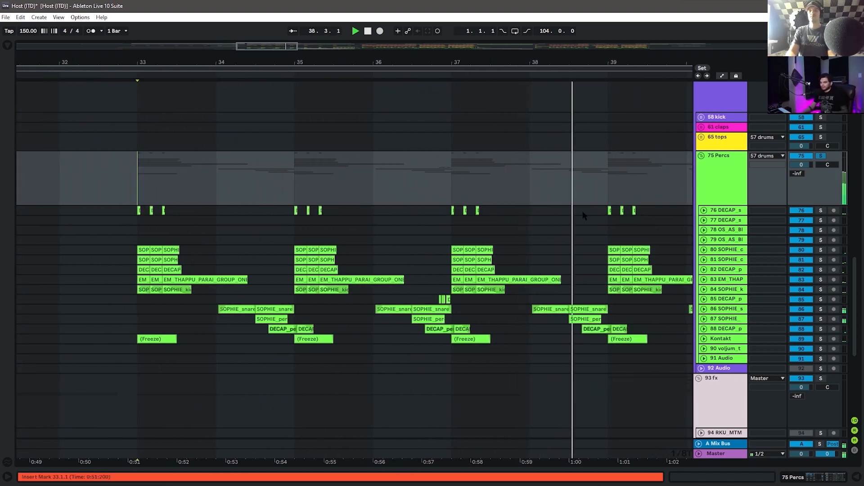
{"action": "key", "text": "space"}
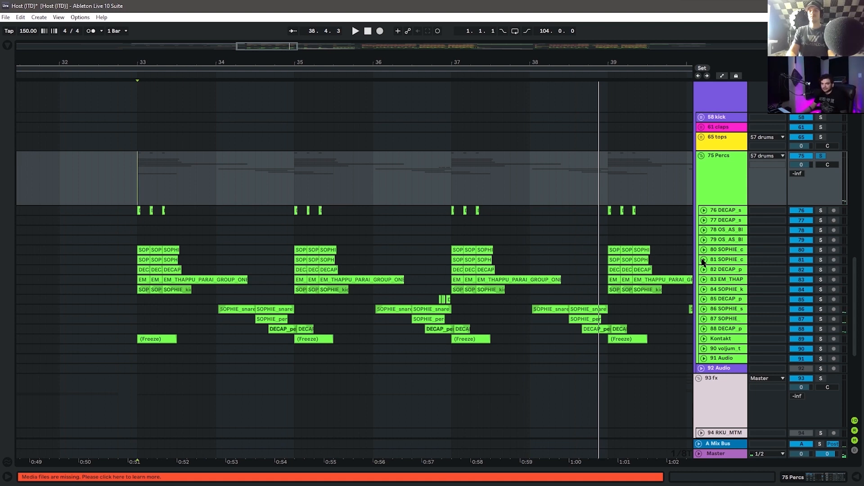
Unfold the 80 SOPHIE_c track to examine the waveforms of its clap clips at bar 33
{"action": "left_click", "coordinate": [704, 250]}
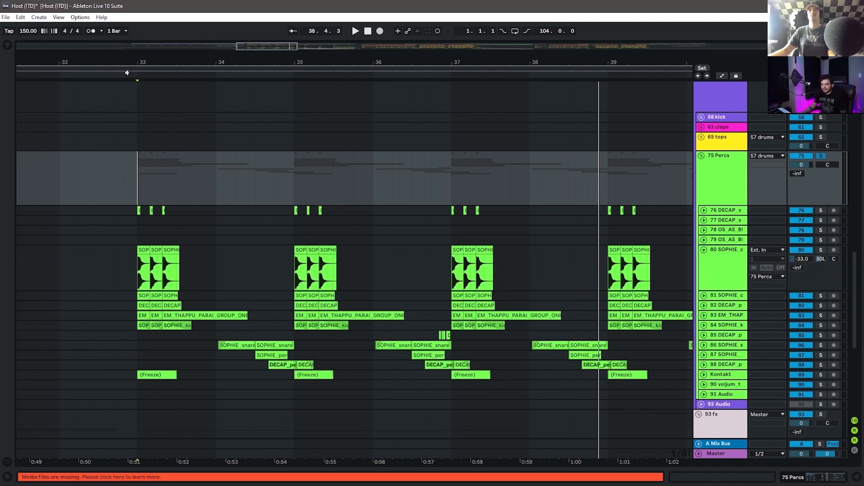
{"action": "left_click_drag", "start_coordinate": [143, 59], "coordinate": [194, 115]}
{"action": "scroll", "coordinate": [644, 282], "scroll_direction": "down", "scroll_amount": 3}
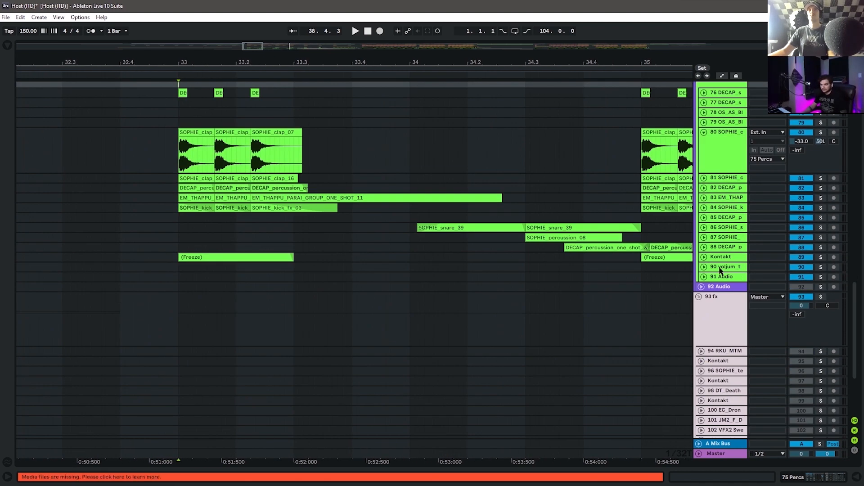
Solo the frozen Kontakt track in the 75 Percs group and audition its hits from bar 33
{"action": "left_click", "coordinate": [821, 354]}
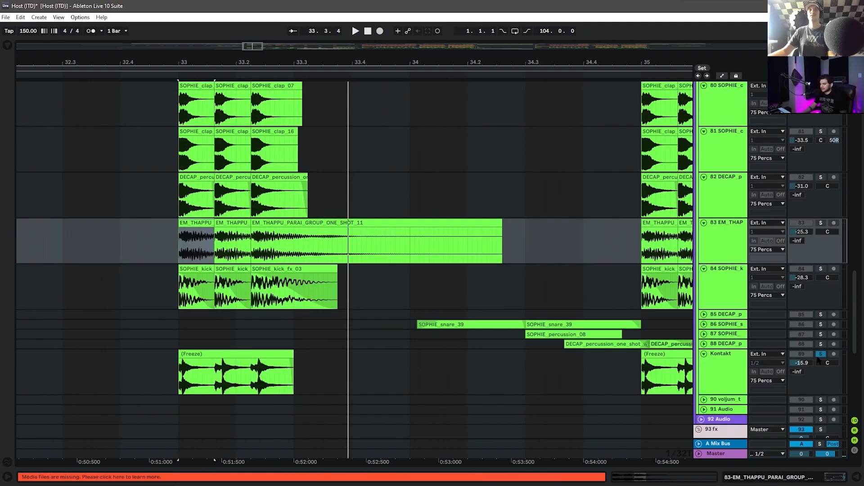
{"action": "key", "text": "space"}
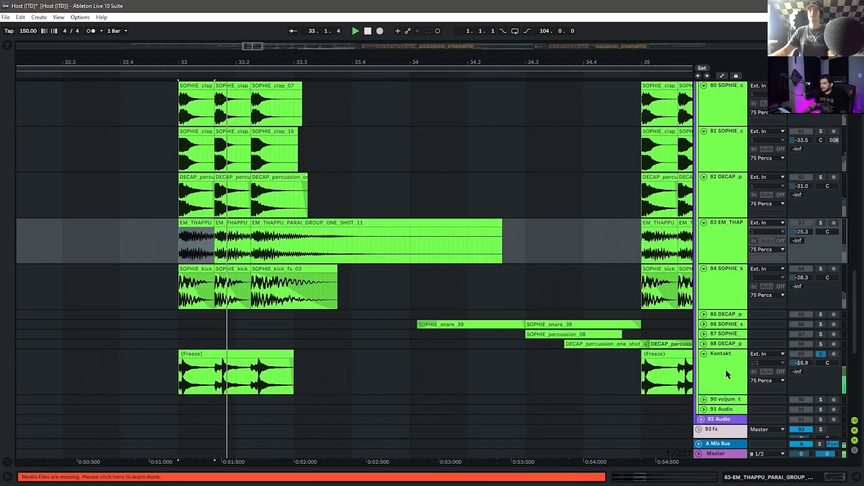
{"action": "key", "text": "space"}
Select the Kontakt track and its frozen clip at bar 33 to inspect the percussion hits
{"action": "left_click", "coordinate": [242, 355]}
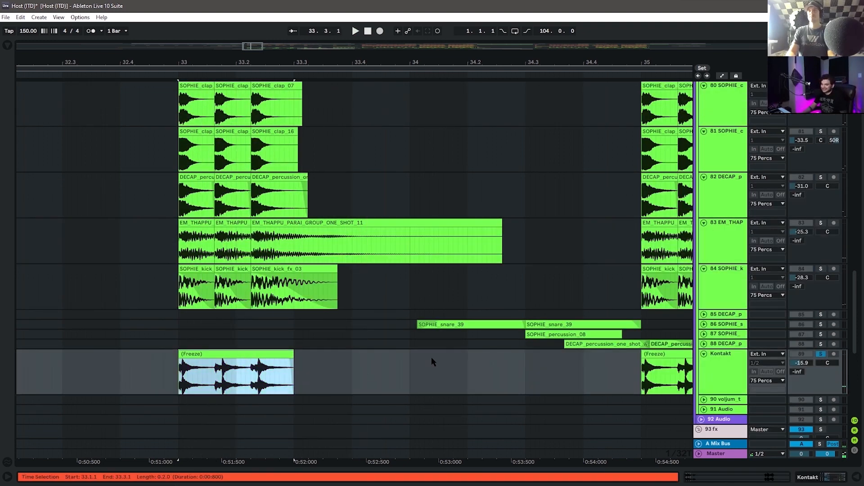
{"action": "scroll", "coordinate": [347, 351], "scroll_direction": "down", "scroll_amount": 3}
{"action": "left_click", "coordinate": [713, 304]}
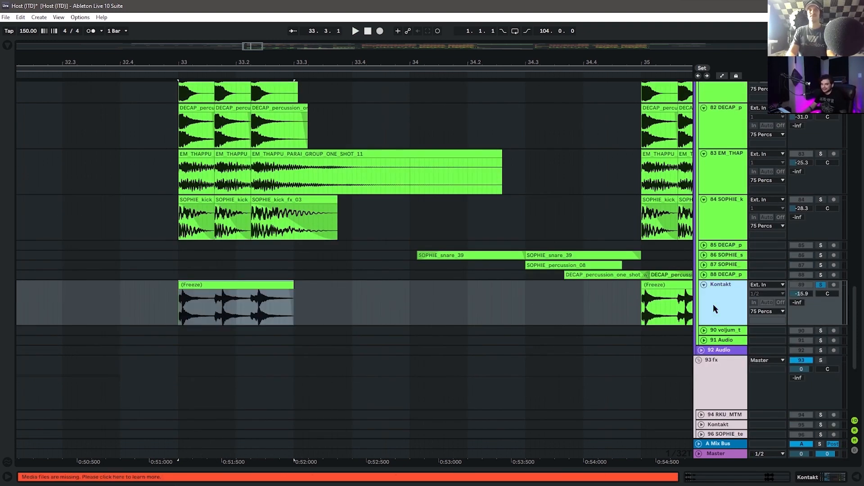
{"action": "left_click", "coordinate": [221, 311]}
{"action": "left_click", "coordinate": [227, 285]}
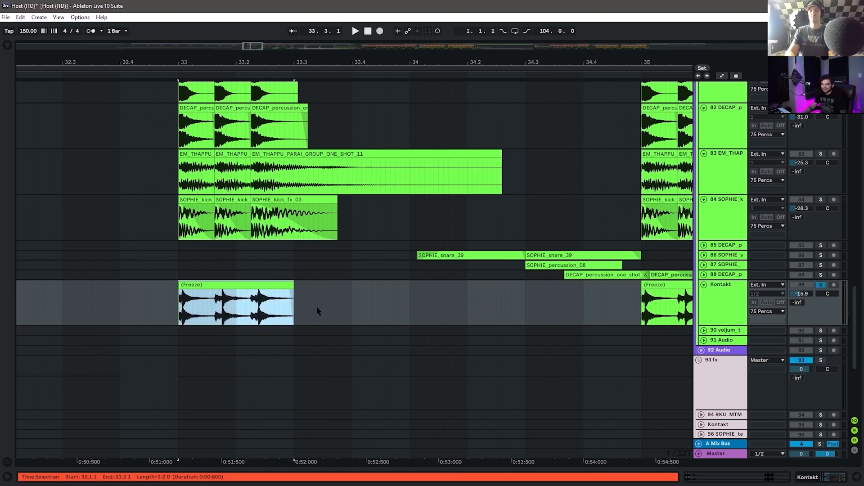
Fold all the unfolded percussion tracks, and collapse the 75 Percs group
{"action": "left_click_drag", "start_coordinate": [186, 59], "coordinate": [186, 104]}
{"action": "left_click_drag", "start_coordinate": [251, 56], "coordinate": [162, 16]}
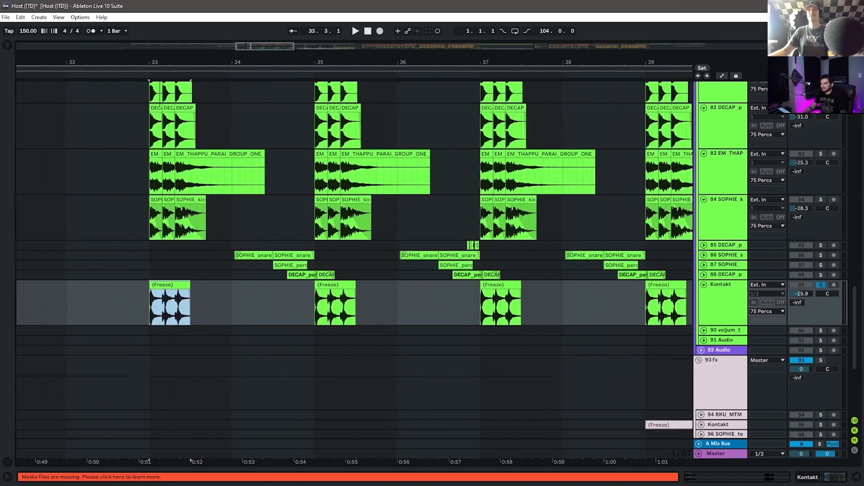
{"action": "scroll", "coordinate": [266, 298], "scroll_direction": "up", "scroll_amount": 5}
{"action": "left_click", "coordinate": [704, 218], "text": "alt"}
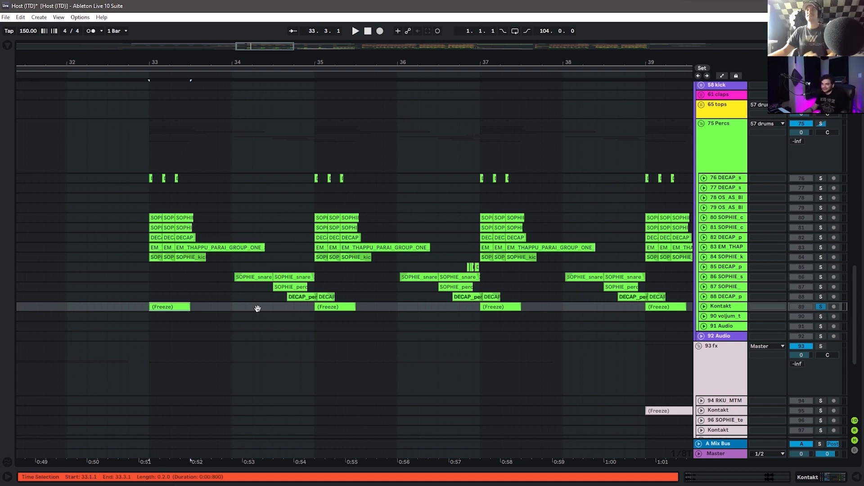
{"action": "scroll", "coordinate": [256, 311], "scroll_direction": "up", "scroll_amount": 3}
{"action": "left_click", "coordinate": [711, 212]}
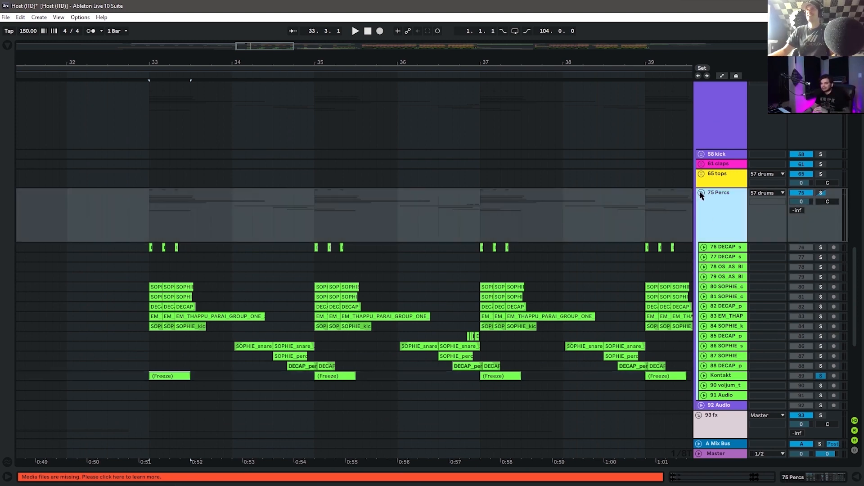
{"action": "left_click", "coordinate": [701, 192]}
Unfold the 19 TL_Vocal track, solo it and audition its chopped vocal clips from 40.2.2
{"action": "left_click_drag", "start_coordinate": [377, 56], "coordinate": [313, 13]}
{"action": "scroll", "coordinate": [386, 289], "scroll_direction": "up", "scroll_amount": 14}
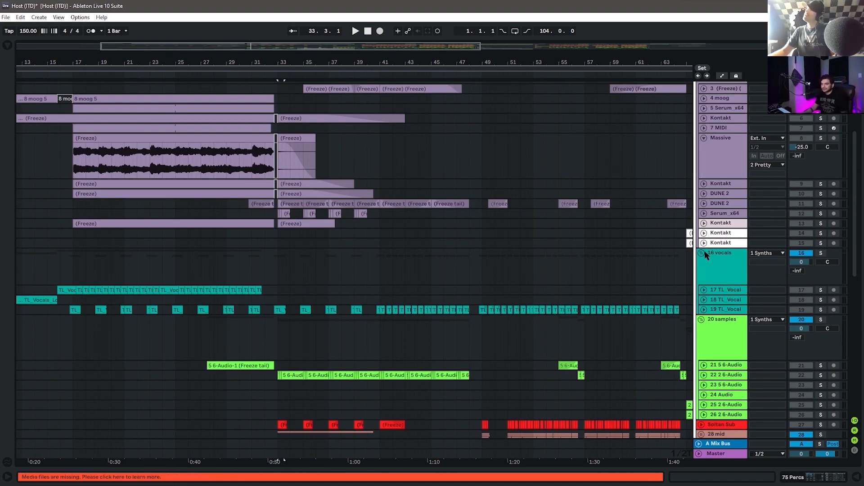
{"action": "left_click", "coordinate": [703, 253]}
{"action": "scroll", "coordinate": [547, 278], "scroll_direction": "down", "scroll_amount": 3}
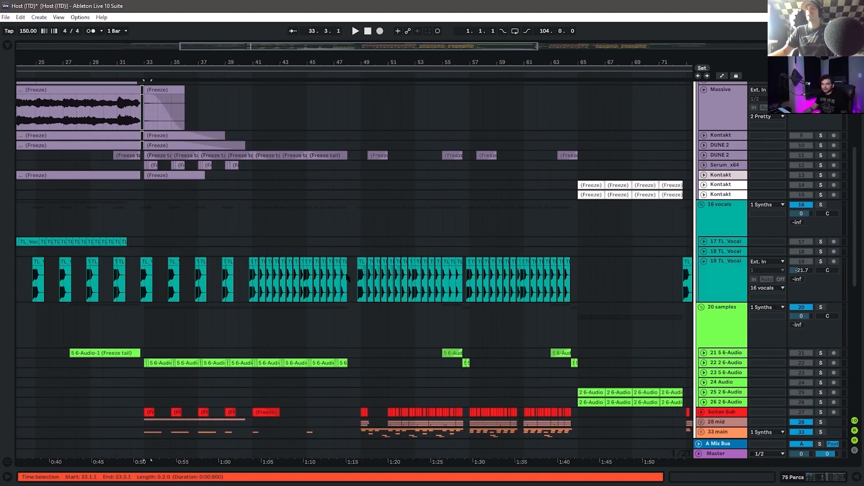
{"action": "left_click", "coordinate": [352, 277]}
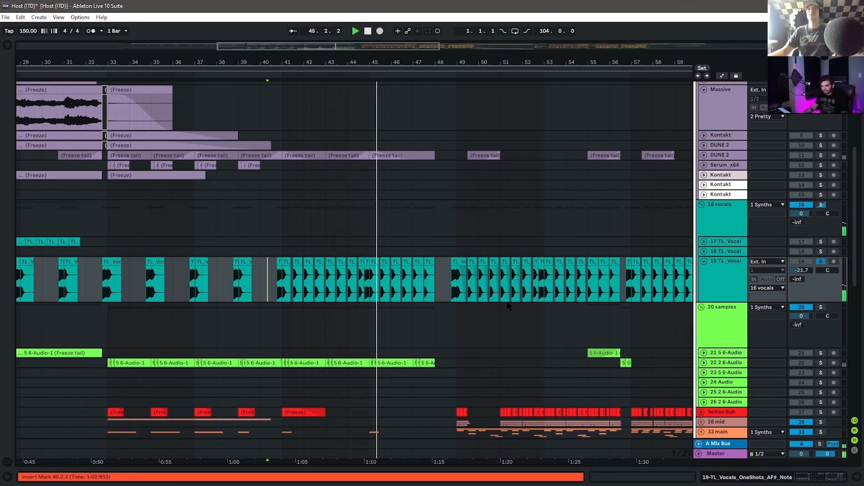
{"action": "left_click_drag", "start_coordinate": [421, 284], "coordinate": [276, 289]}
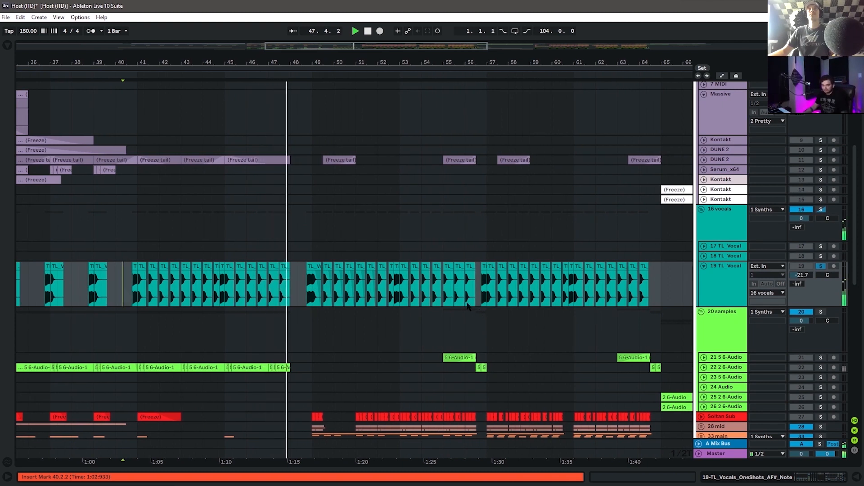
{"action": "key", "text": "space"}
Place the insert marker at 47.2.2 on the 20 samples group, and fold the 19 TL_Vocal and Massive tracks
{"action": "left_click", "coordinate": [232, 329]}
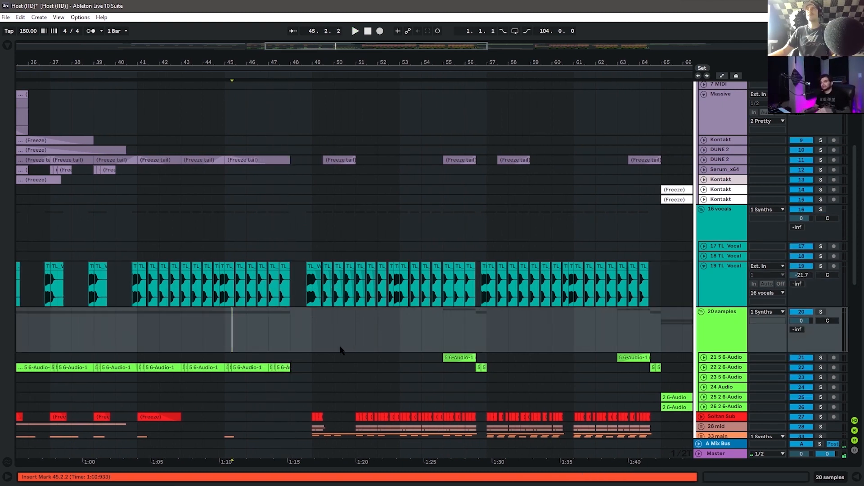
{"action": "left_click", "coordinate": [276, 343]}
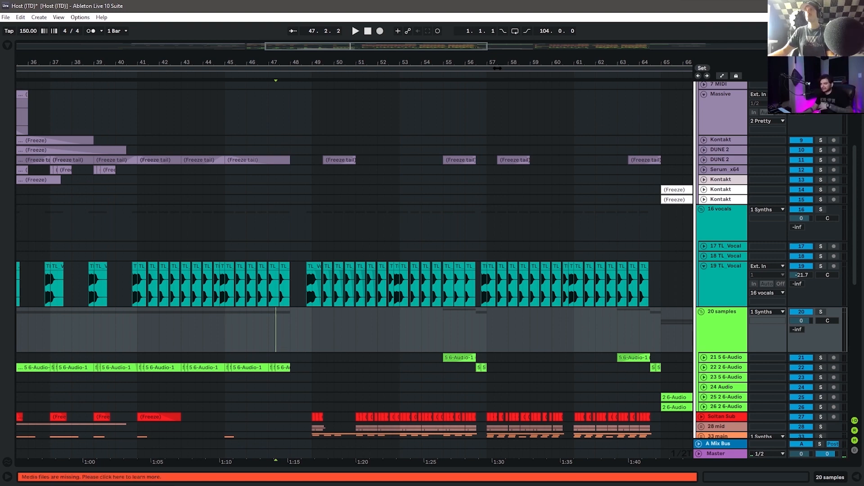
{"action": "left_click_drag", "start_coordinate": [497, 64], "coordinate": [495, 28]}
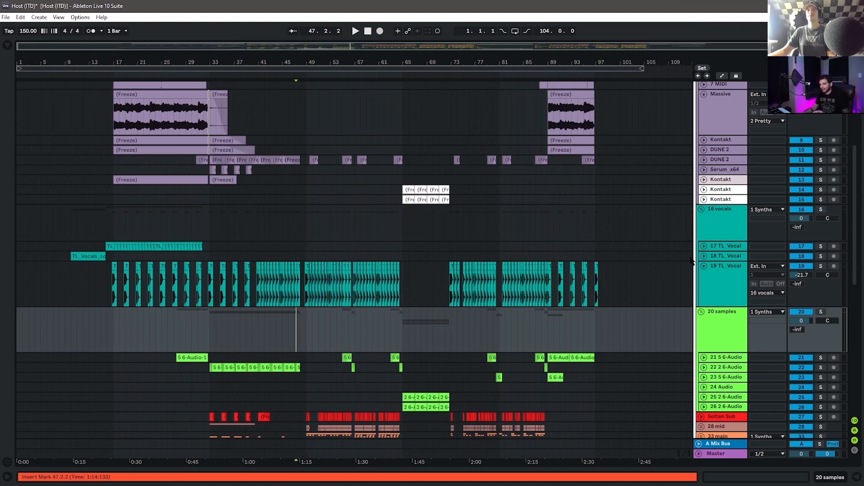
{"action": "left_click", "coordinate": [704, 266]}
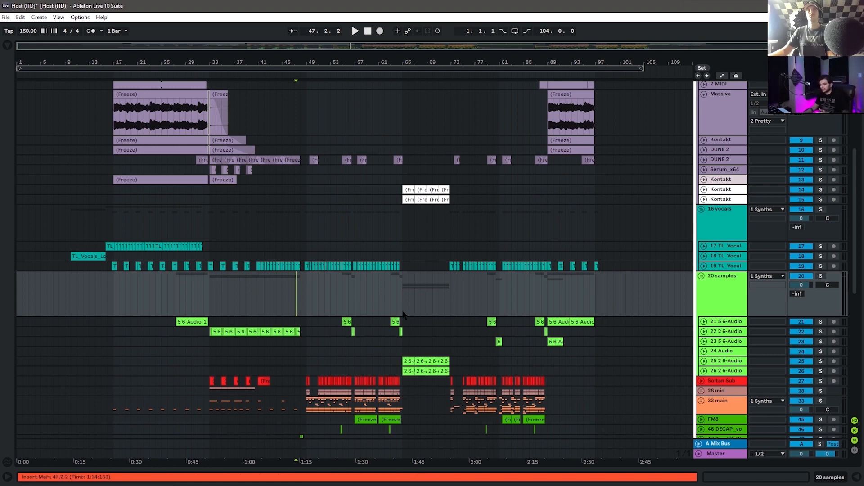
{"action": "scroll", "coordinate": [415, 326], "scroll_direction": "up", "scroll_amount": 5}
{"action": "left_click", "coordinate": [705, 199]}
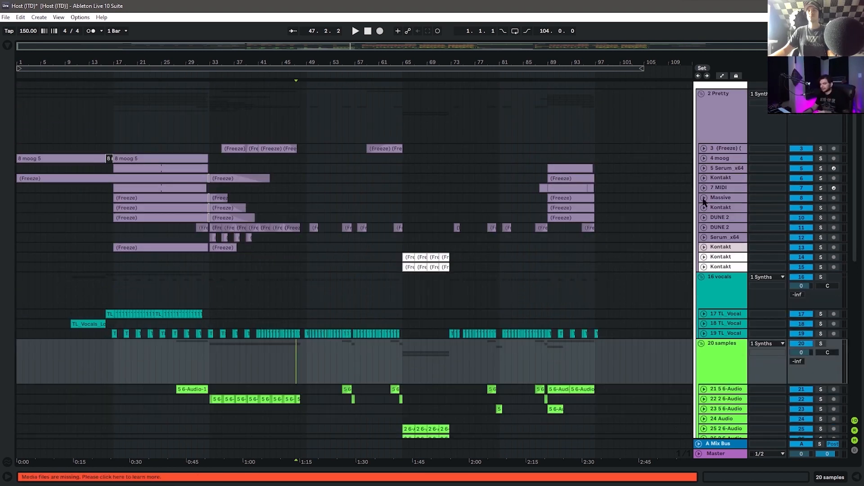
Highlight the drop sections on the 2 Pretty group, first bars 49 to 65 and then from about bar 81 to 97
{"action": "scroll", "coordinate": [381, 351], "scroll_direction": "down", "scroll_amount": 4}
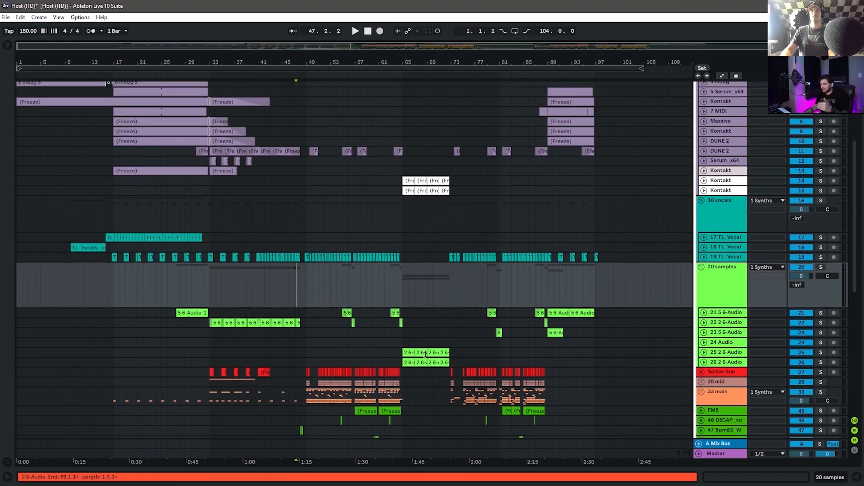
{"action": "scroll", "coordinate": [500, 365], "scroll_direction": "up", "scroll_amount": 4}
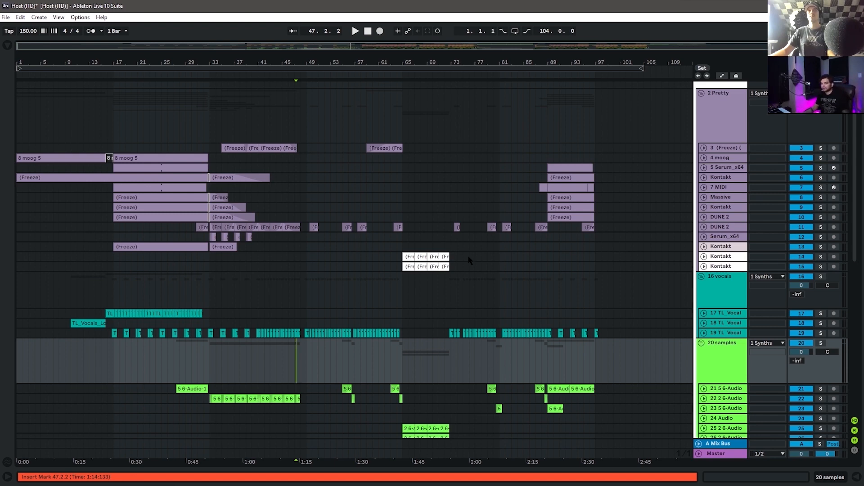
{"action": "scroll", "coordinate": [492, 286], "scroll_direction": "up", "scroll_amount": 3}
{"action": "left_click_drag", "start_coordinate": [342, 53], "coordinate": [342, 56]}
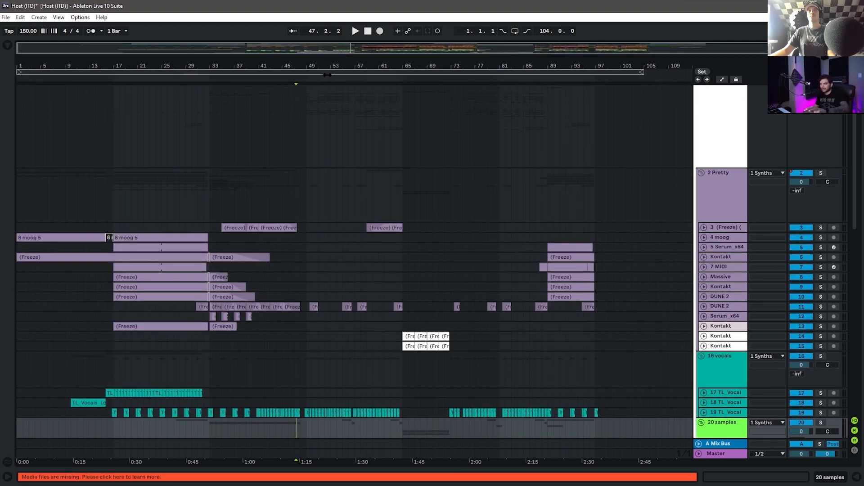
{"action": "left_click", "coordinate": [720, 198]}
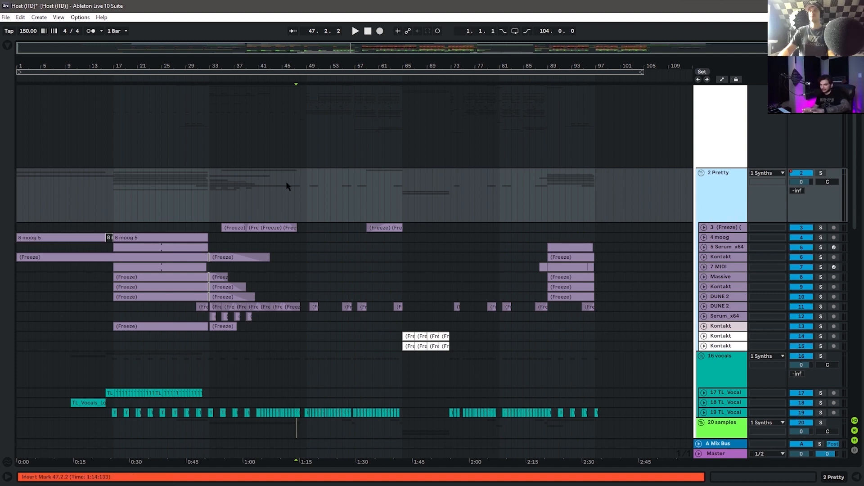
{"action": "left_click_drag", "start_coordinate": [306, 185], "coordinate": [403, 189]}
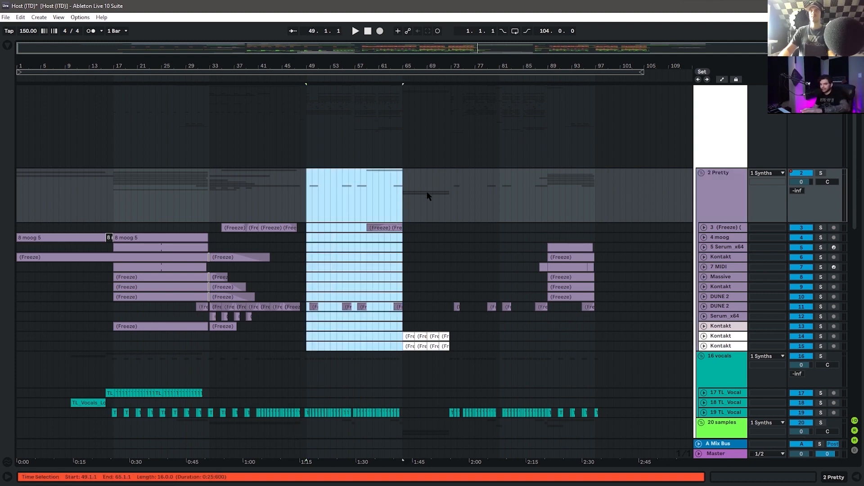
{"action": "left_click_drag", "start_coordinate": [501, 192], "coordinate": [595, 203]}
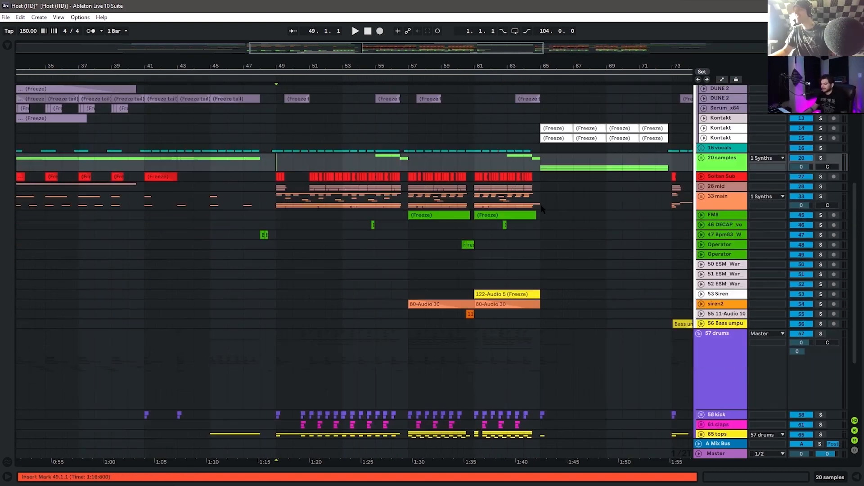
Collapse the 2 Pretty group to get a compact overview of the drop from bar 49
{"action": "scroll", "coordinate": [543, 208], "scroll_direction": "up", "scroll_amount": 5}
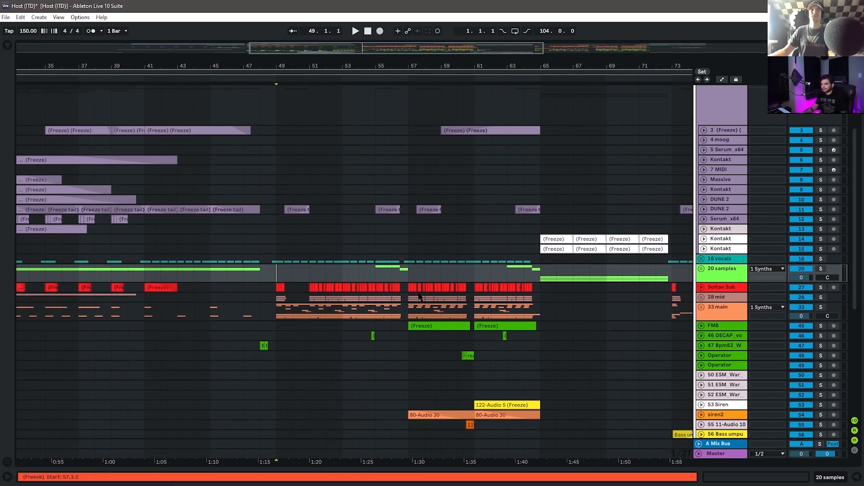
{"action": "scroll", "coordinate": [491, 339], "scroll_direction": "up", "scroll_amount": 3}
{"action": "left_click", "coordinate": [703, 145]}
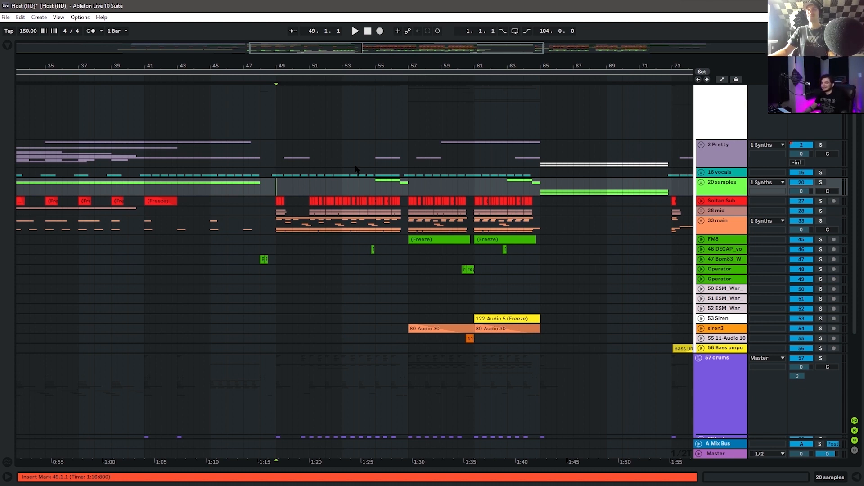
{"action": "scroll", "coordinate": [540, 255], "scroll_direction": "up", "scroll_amount": 3}
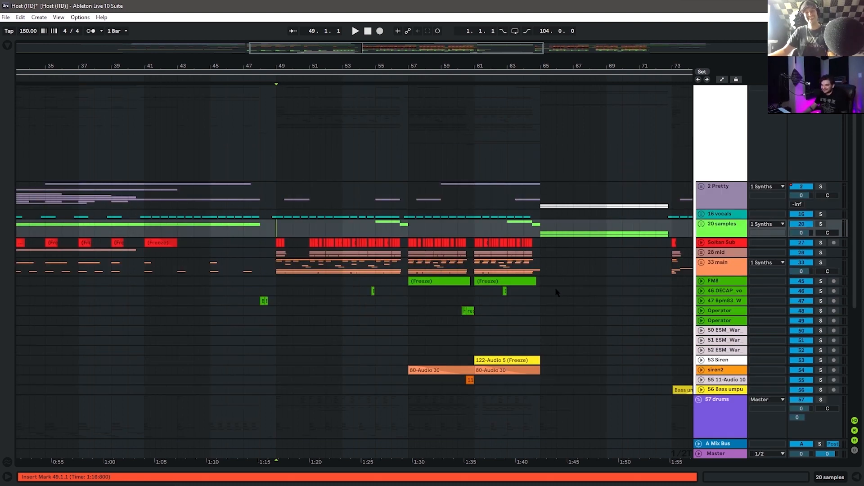
{"action": "scroll", "coordinate": [549, 247], "scroll_direction": "down", "scroll_amount": 2}
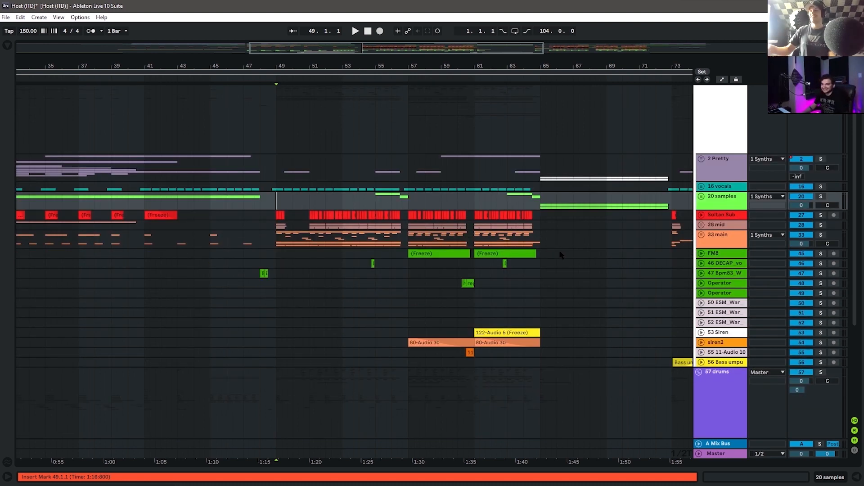
Unfold the Soltan Sub track and examine its frozen clip waveforms from bar 49
{"action": "key", "text": "minus"}
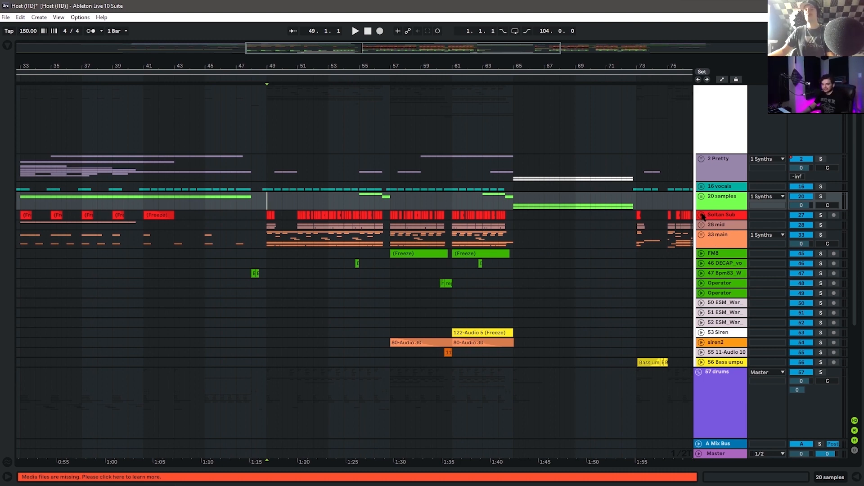
{"action": "left_click", "coordinate": [702, 215]}
{"action": "left_click", "coordinate": [704, 254]}
{"action": "left_click_drag", "start_coordinate": [274, 61], "coordinate": [141, 60]}
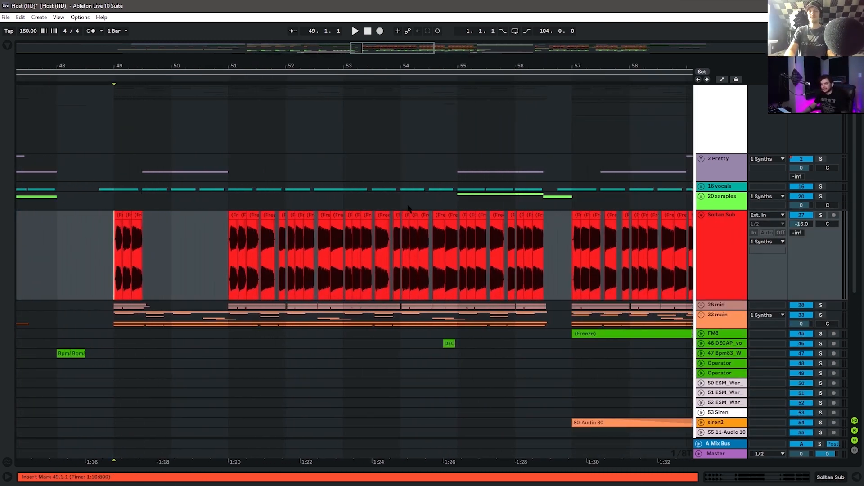
{"action": "left_click_drag", "start_coordinate": [486, 61], "coordinate": [375, 66]}
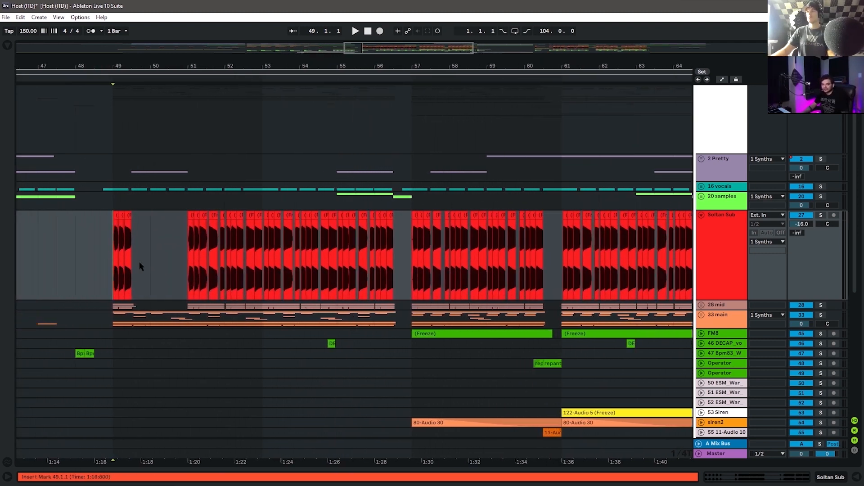
{"action": "left_click_drag", "start_coordinate": [115, 65], "coordinate": [115, 247]}
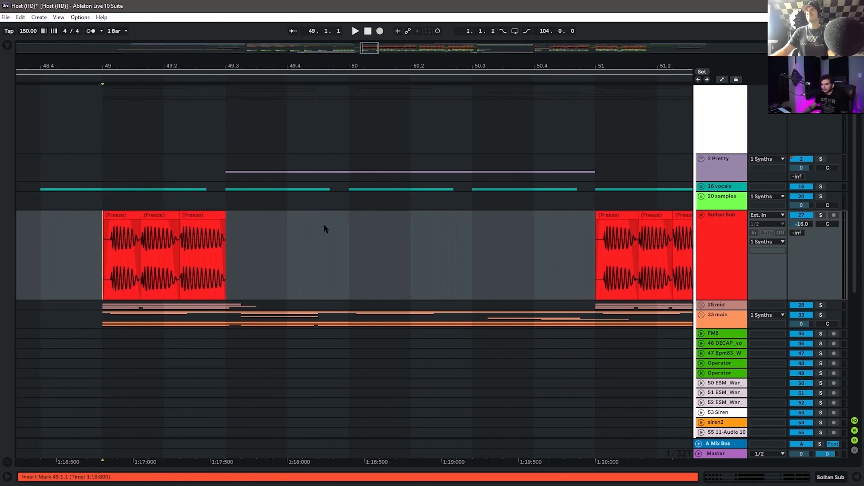
Show the Soltan Sub track's device chain to check for effects, and hide it again
{"action": "double_click", "coordinate": [723, 266]}
{"action": "left_click", "coordinate": [580, 255]}
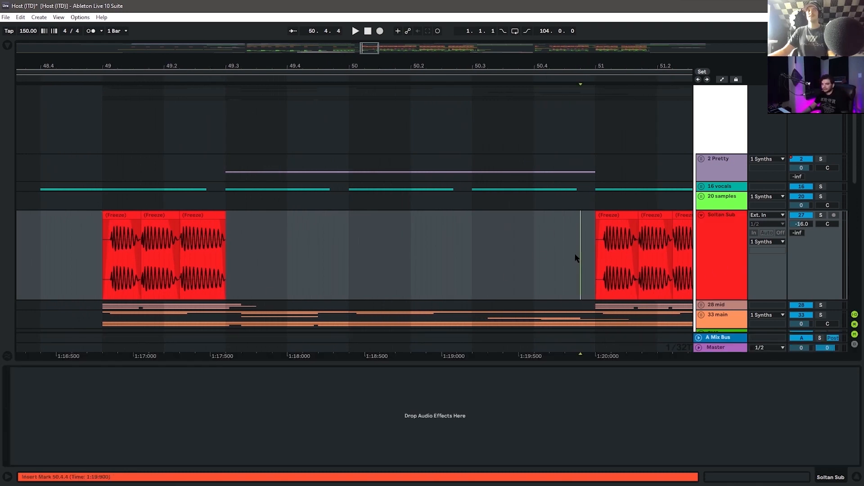
{"action": "left_click", "coordinate": [859, 477]}
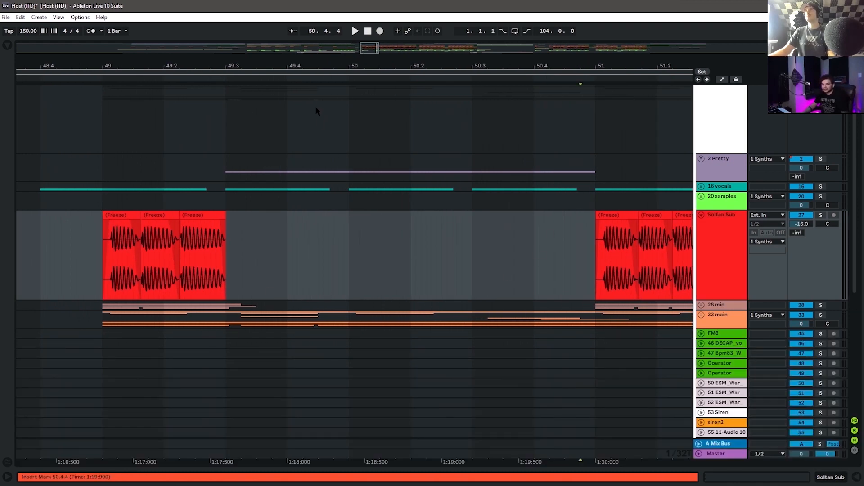
Unfold the 28 mid group to show its 808 Ozi and gritty sub layers beneath the sub
{"action": "left_click_drag", "start_coordinate": [315, 67], "coordinate": [283, 22]}
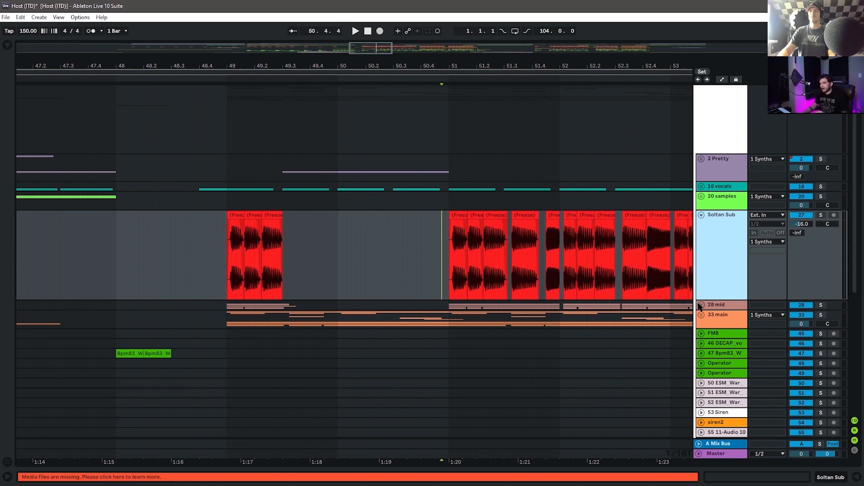
{"action": "left_click", "coordinate": [701, 305]}
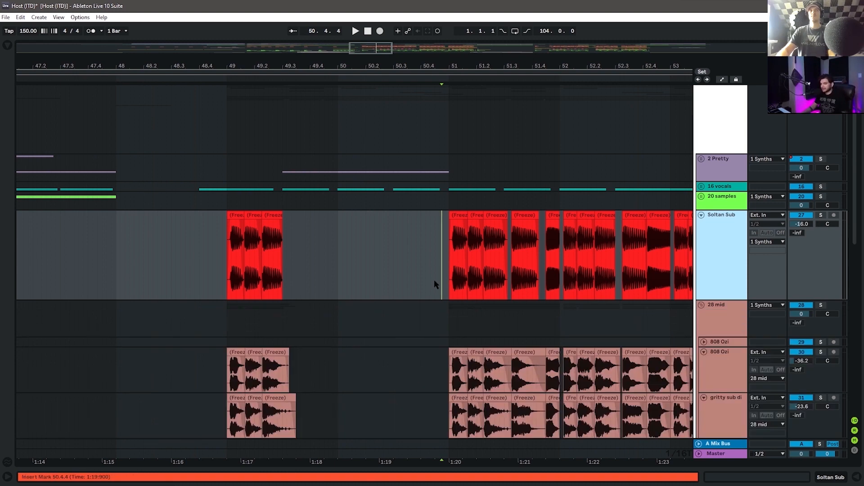
Examine the 28 mid group's 808 Ozi, gritty sub and Soltan Dist clips against the Soltan Sub at bars 49 and 51
{"action": "scroll", "coordinate": [434, 279], "scroll_direction": "down", "scroll_amount": 3}
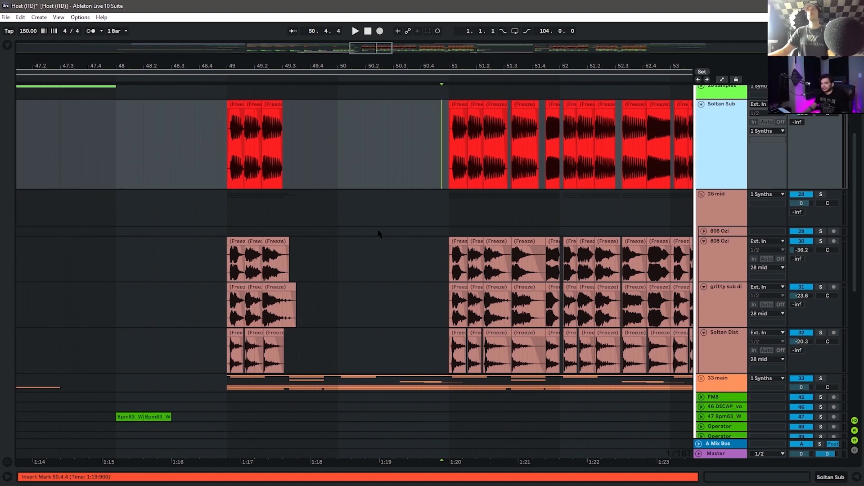
{"action": "left_click", "coordinate": [229, 278]}
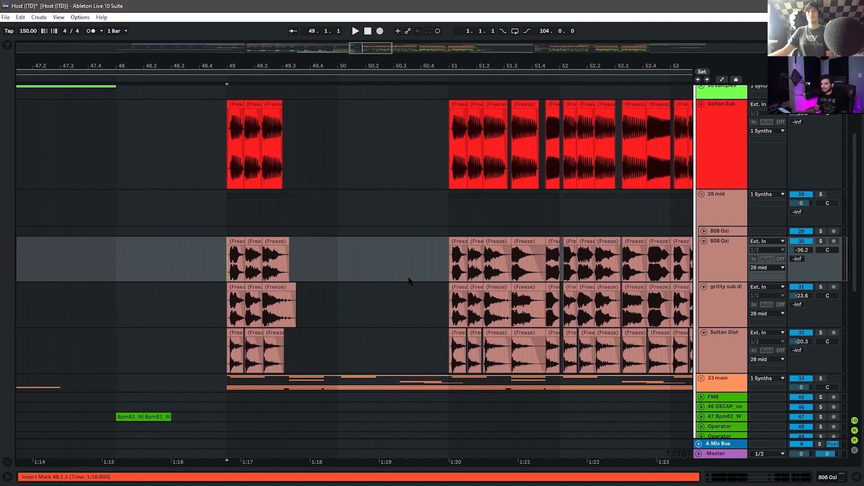
{"action": "left_click_drag", "start_coordinate": [246, 67], "coordinate": [246, 110]}
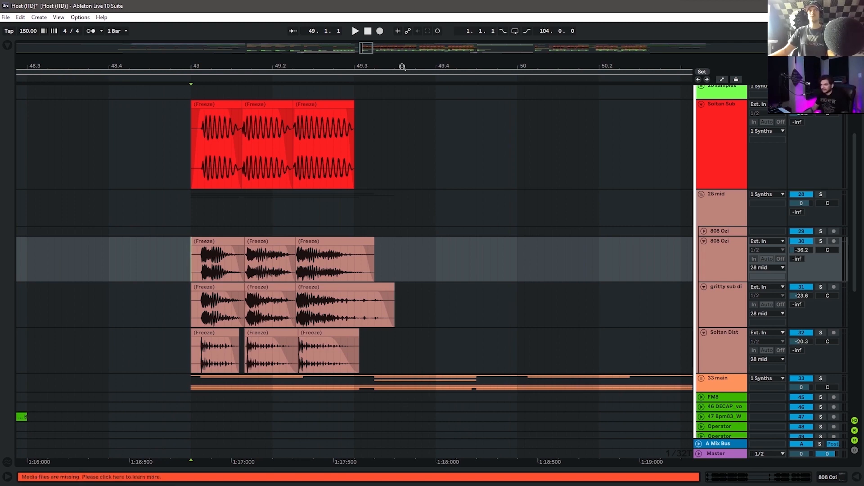
{"action": "left_click_drag", "start_coordinate": [403, 67], "coordinate": [212, 46]}
{"action": "left_click_drag", "start_coordinate": [524, 66], "coordinate": [328, 64]}
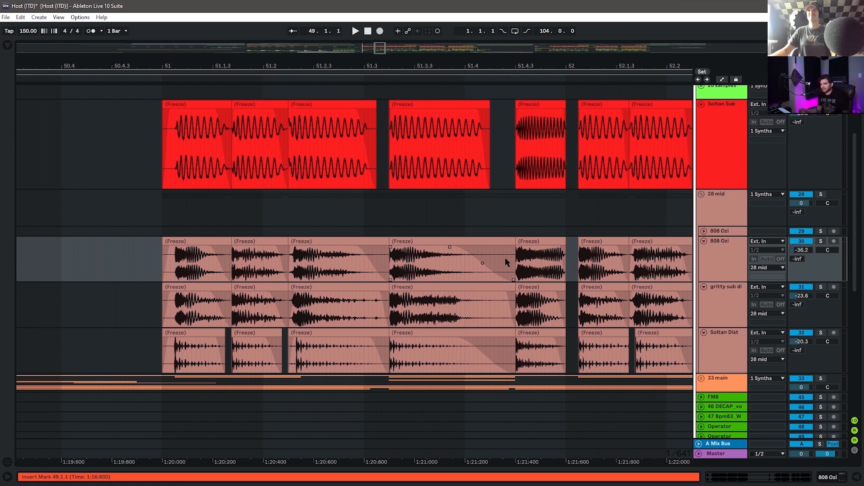
Compare the sub and mid bass clip patterns across bars 49 to 61, marking the gap at bar 50 on the 808 Ozi track
{"action": "left_click_drag", "start_coordinate": [328, 63], "coordinate": [321, 43]}
{"action": "left_click", "coordinate": [269, 261]}
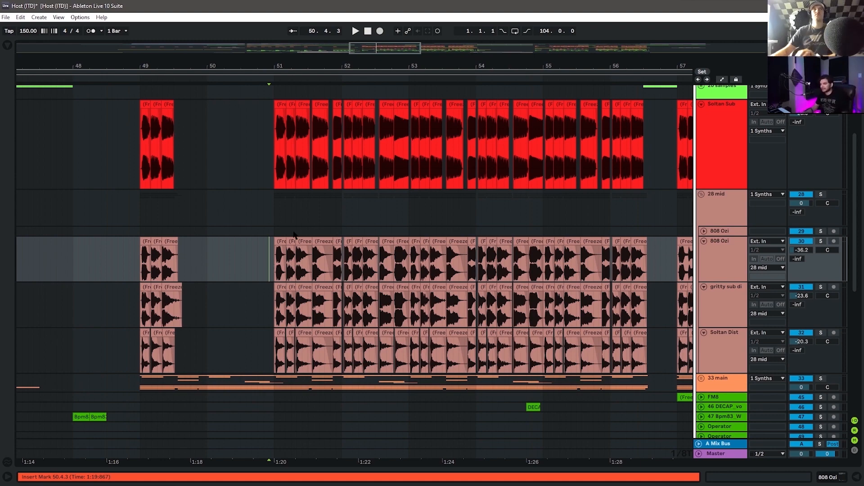
{"action": "left_click_drag", "start_coordinate": [517, 64], "coordinate": [435, 62]}
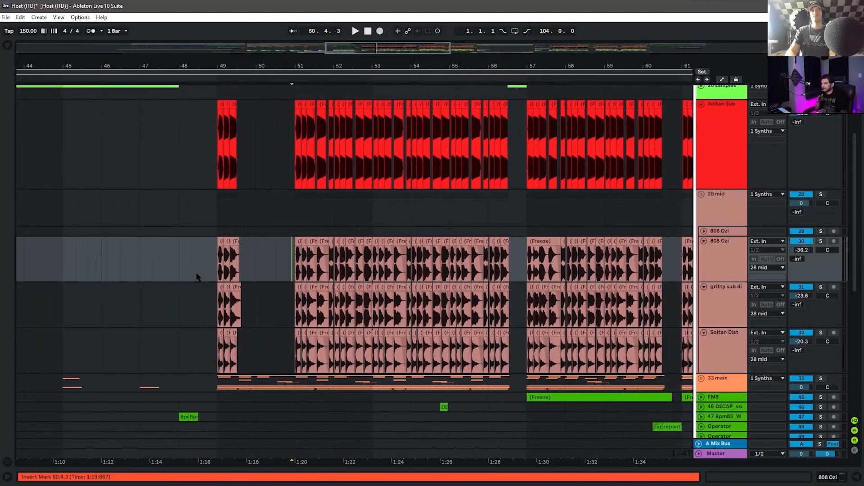
{"action": "left_click", "coordinate": [215, 258]}
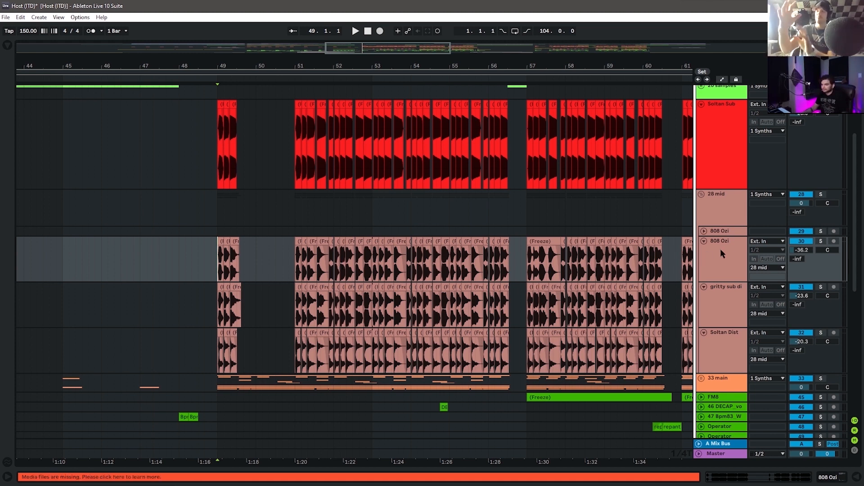
{"action": "left_click", "coordinate": [250, 270]}
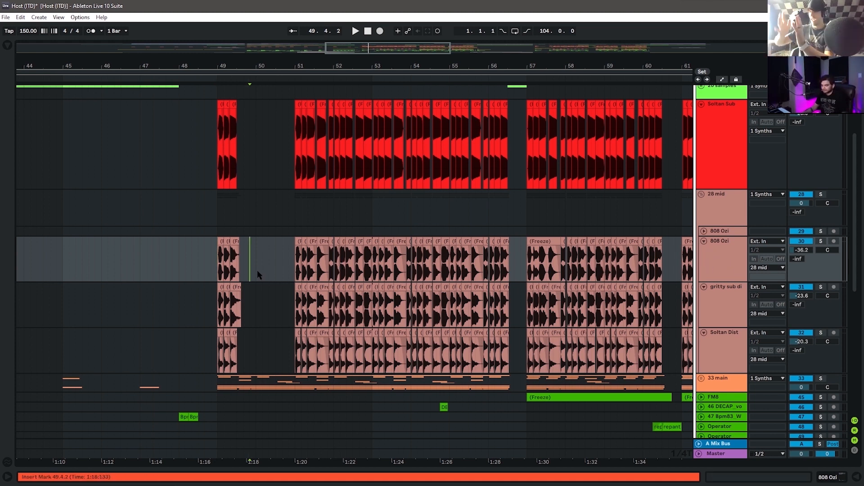
{"action": "left_click", "coordinate": [257, 273]}
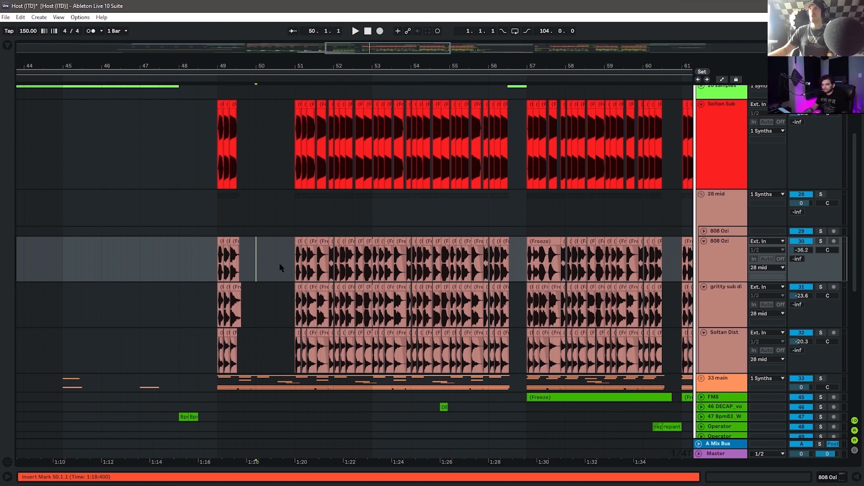
{"action": "scroll", "coordinate": [372, 212], "scroll_direction": "up", "scroll_amount": 5}
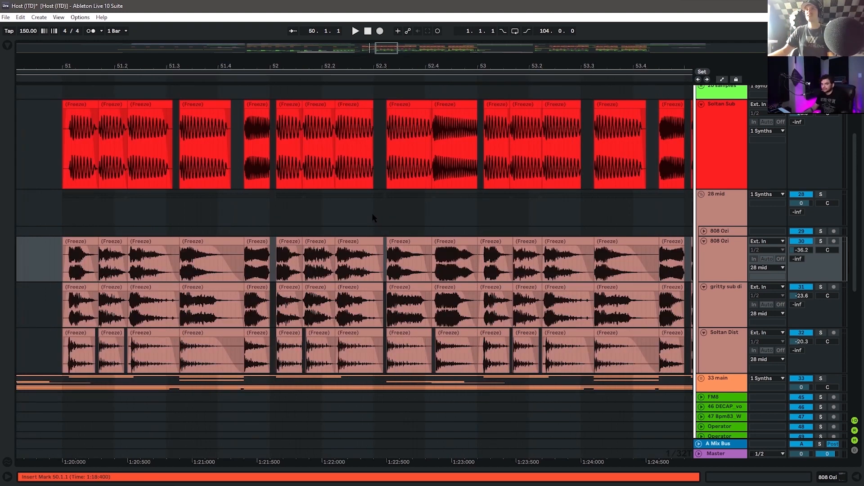
Play the arrangement from 40.3.1 and bring the drum, percussion and fx groups of the build-up and drop into view
{"action": "left_click_drag", "start_coordinate": [68, 63], "coordinate": [187, 95]}
{"action": "left_click", "coordinate": [211, 243]}
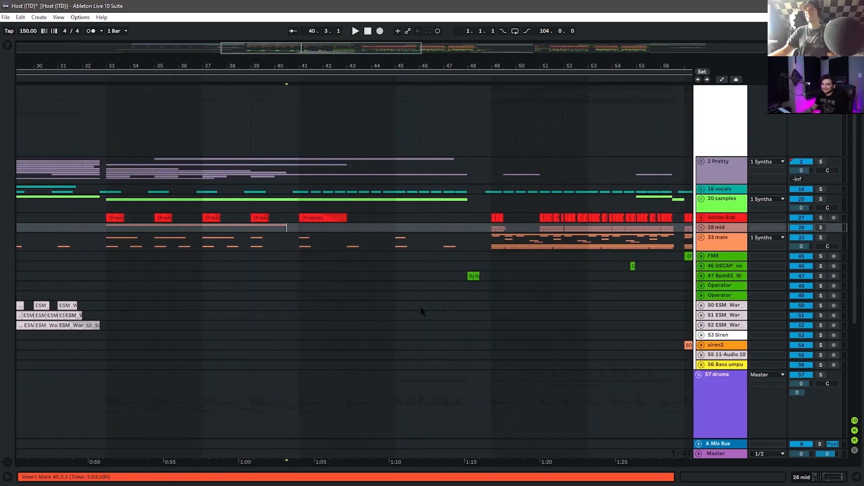
{"action": "key", "text": "space"}
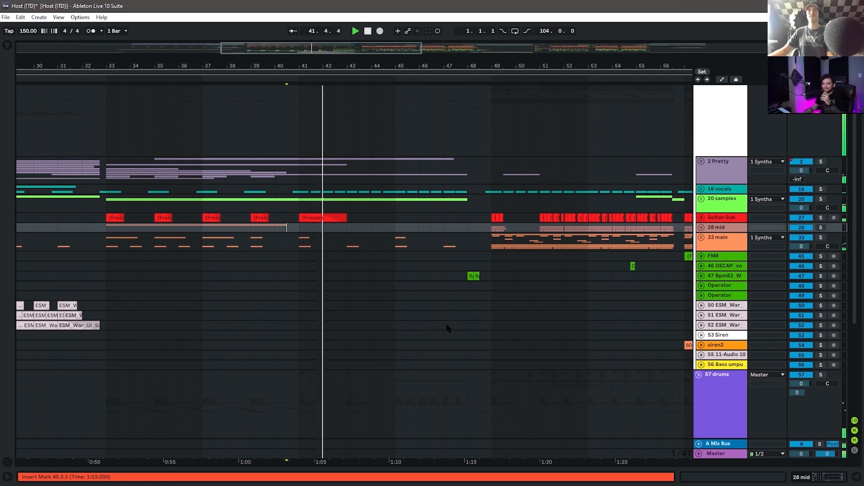
{"action": "scroll", "coordinate": [481, 316], "scroll_direction": "down", "scroll_amount": 2}
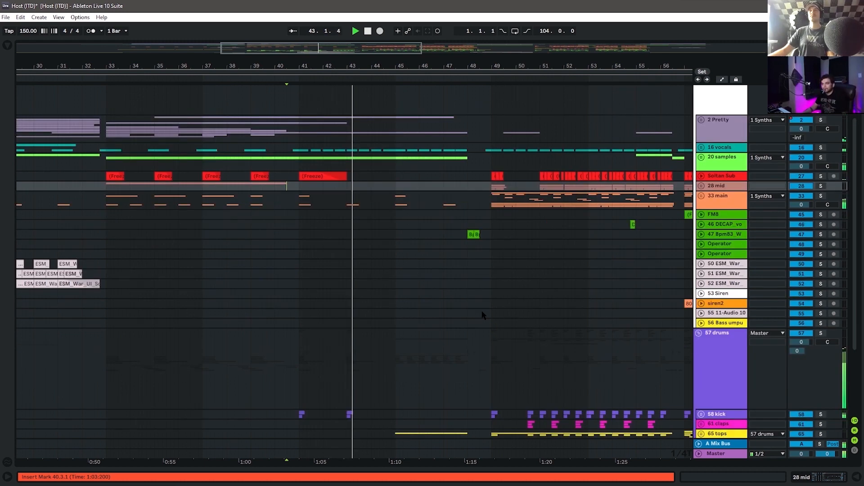
{"action": "scroll", "coordinate": [481, 311], "scroll_direction": "down", "scroll_amount": 3}
{"action": "scroll", "coordinate": [485, 302], "scroll_direction": "down", "scroll_amount": 1}
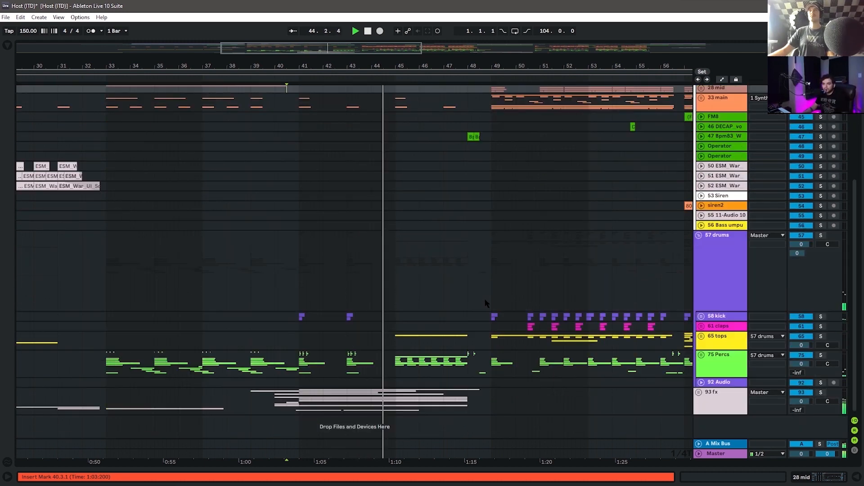
{"action": "scroll", "coordinate": [485, 303], "scroll_direction": "right", "scroll_amount": 5}
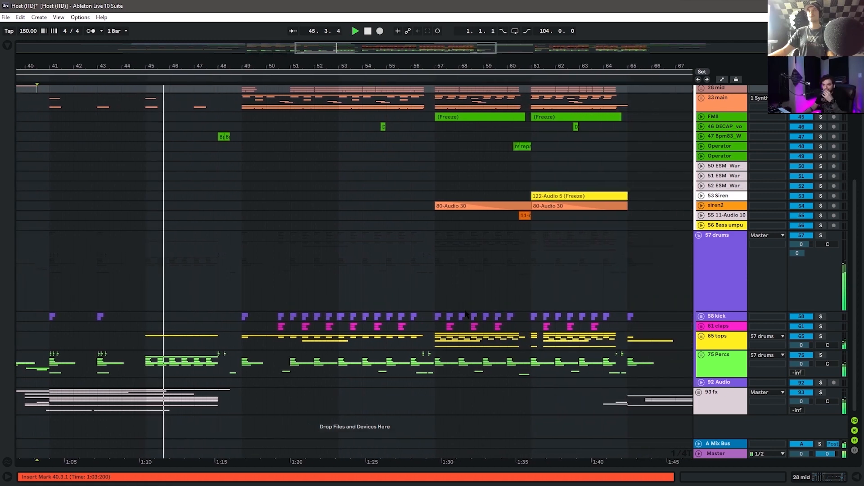
Listen through the drop up to bar 65 while following the synth and drum tracks, and stop playback
{"action": "scroll", "coordinate": [446, 290], "scroll_direction": "up", "scroll_amount": 3}
{"action": "scroll", "coordinate": [449, 304], "scroll_direction": "down", "scroll_amount": 1}
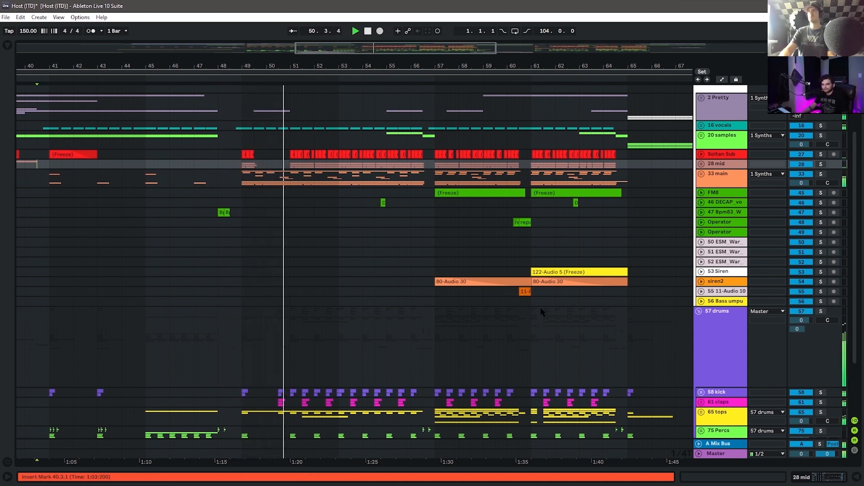
{"action": "scroll", "coordinate": [540, 311], "scroll_direction": "down", "scroll_amount": 4}
{"action": "scroll", "coordinate": [569, 350], "scroll_direction": "up", "scroll_amount": 2}
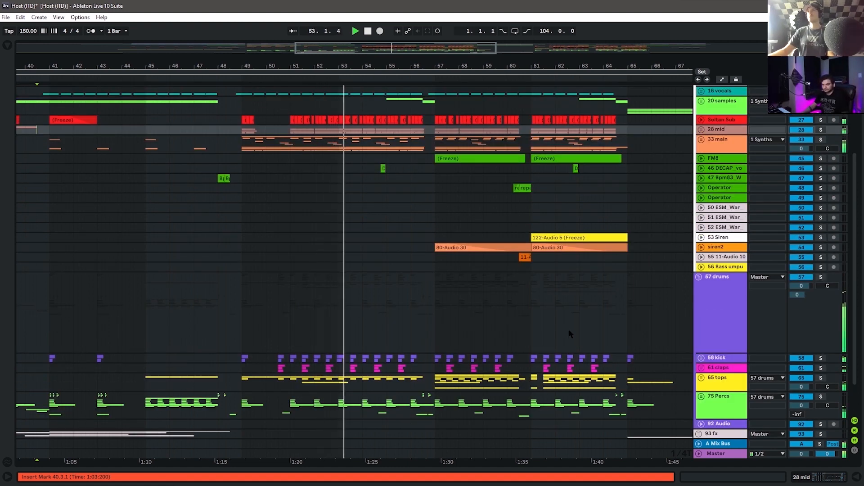
{"action": "scroll", "coordinate": [517, 350], "scroll_direction": "up", "scroll_amount": 2}
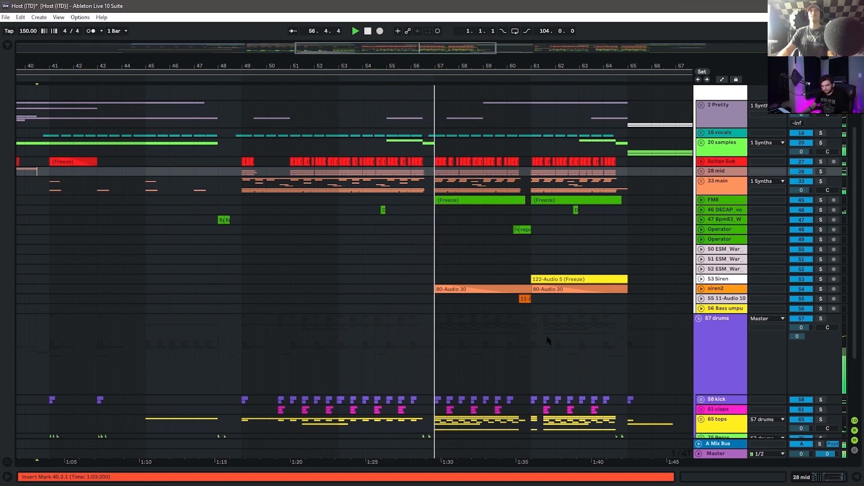
{"action": "scroll", "coordinate": [545, 339], "scroll_direction": "down", "scroll_amount": 2}
{"action": "scroll", "coordinate": [521, 334], "scroll_direction": "up", "scroll_amount": 4}
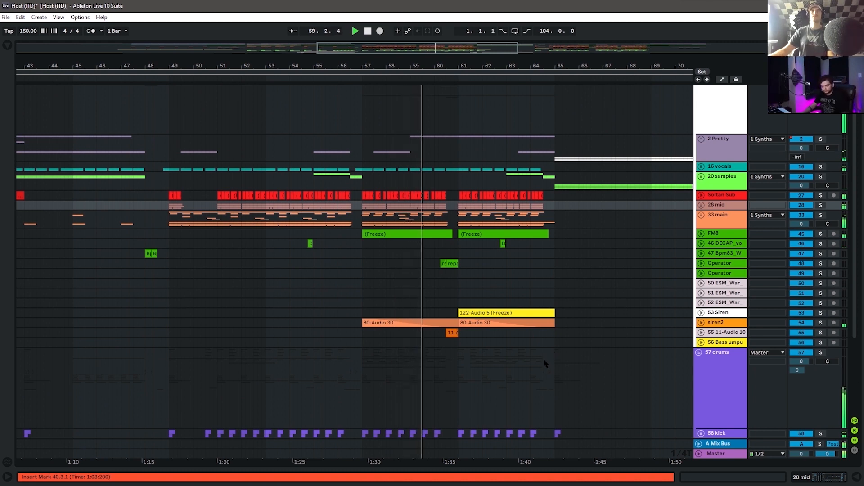
{"action": "scroll", "coordinate": [543, 358], "scroll_direction": "down", "scroll_amount": 1}
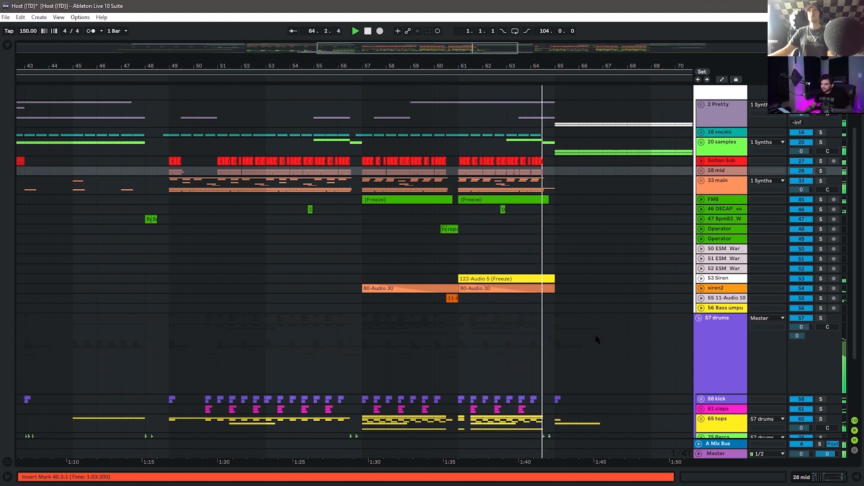
{"action": "key", "text": "space"}
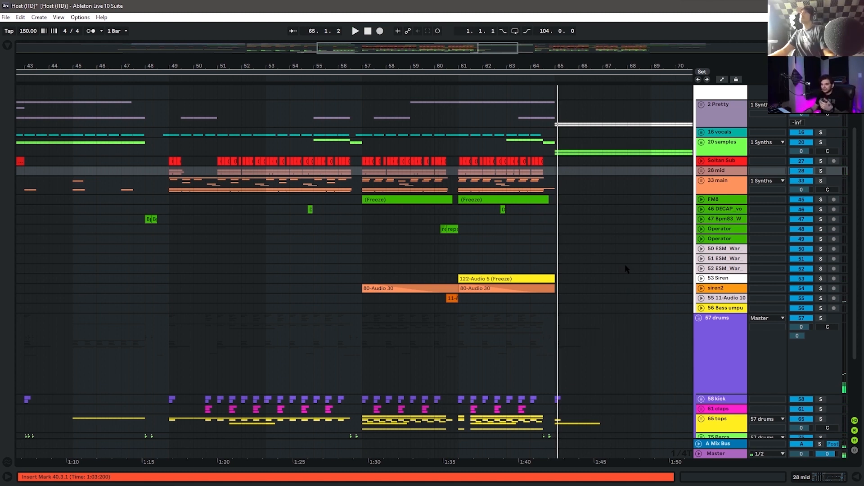
Unfold the FM8 track to examine its frozen clips from bar 57, and fold it again
{"action": "left_click", "coordinate": [701, 199]}
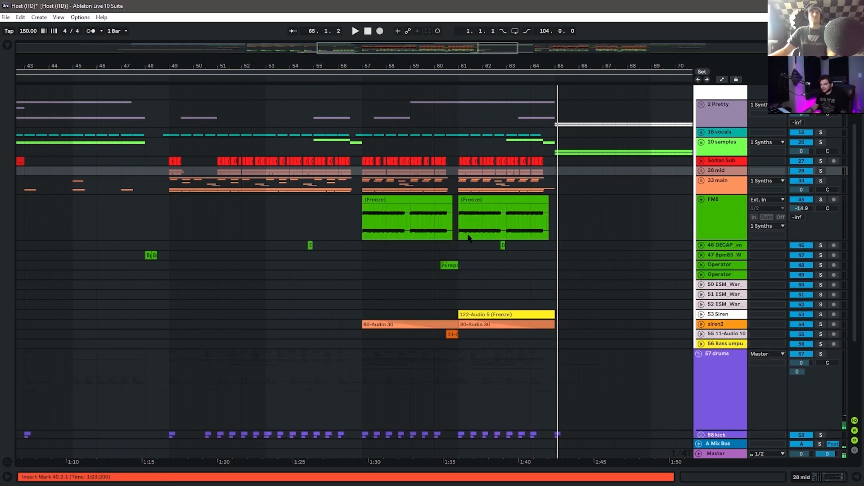
{"action": "scroll", "coordinate": [353, 226], "scroll_direction": "down", "scroll_amount": 5}
{"action": "scroll", "coordinate": [698, 269], "scroll_direction": "up", "scroll_amount": 8}
{"action": "left_click", "coordinate": [697, 269]}
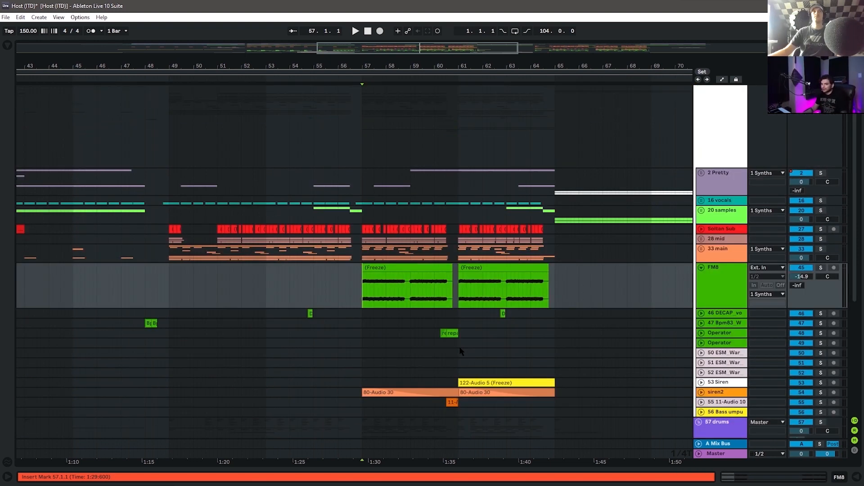
{"action": "left_click", "coordinate": [700, 269]}
Unfold the 75 Percs group to examine its percussion layers from bar 49, and collapse it again
{"action": "scroll", "coordinate": [173, 369], "scroll_direction": "down", "scroll_amount": 5}
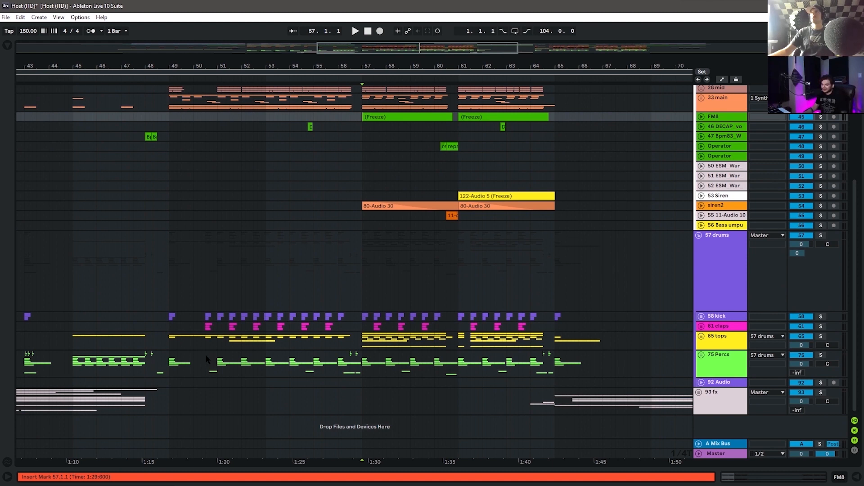
{"action": "left_click", "coordinate": [172, 369]}
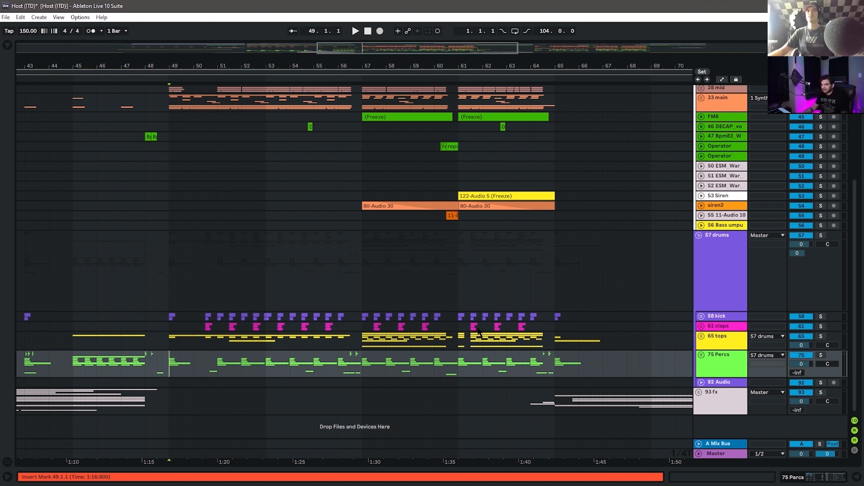
{"action": "left_click", "coordinate": [702, 355]}
{"action": "scroll", "coordinate": [468, 312], "scroll_direction": "down", "scroll_amount": 5}
{"action": "scroll", "coordinate": [469, 312], "scroll_direction": "up", "scroll_amount": 3}
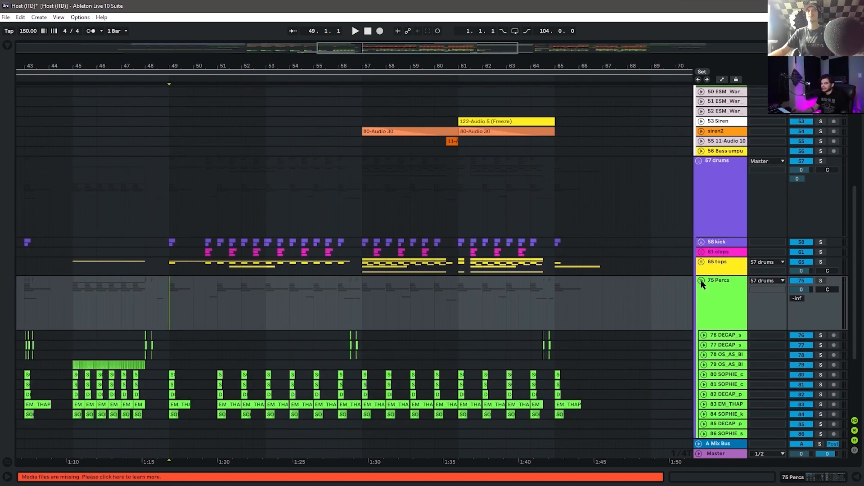
{"action": "left_click", "coordinate": [701, 281]}
Unfold the 65 tops group and zoom in on its cymbal, crash and drum loop layers around bar 57
{"action": "left_click", "coordinate": [702, 262]}
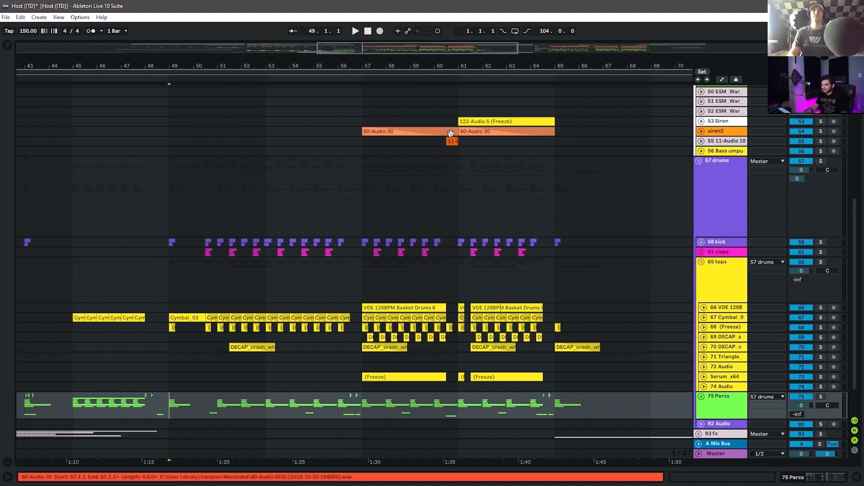
{"action": "left_click_drag", "start_coordinate": [391, 68], "coordinate": [385, 101]}
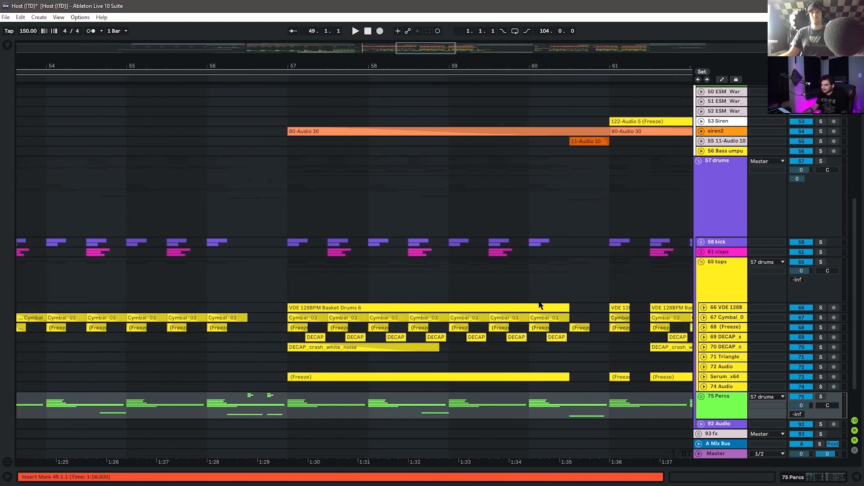
{"action": "scroll", "coordinate": [541, 303], "scroll_direction": "down", "scroll_amount": 2}
Unfold the Serum_x64 track, solo it, listen to its frozen clip from bar 57, and turn the solo off
{"action": "left_click", "coordinate": [703, 377]}
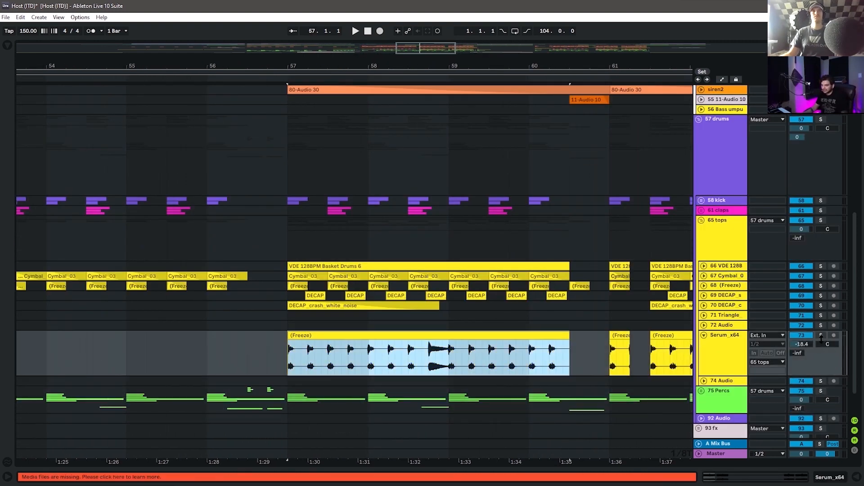
{"action": "left_click", "coordinate": [420, 339]}
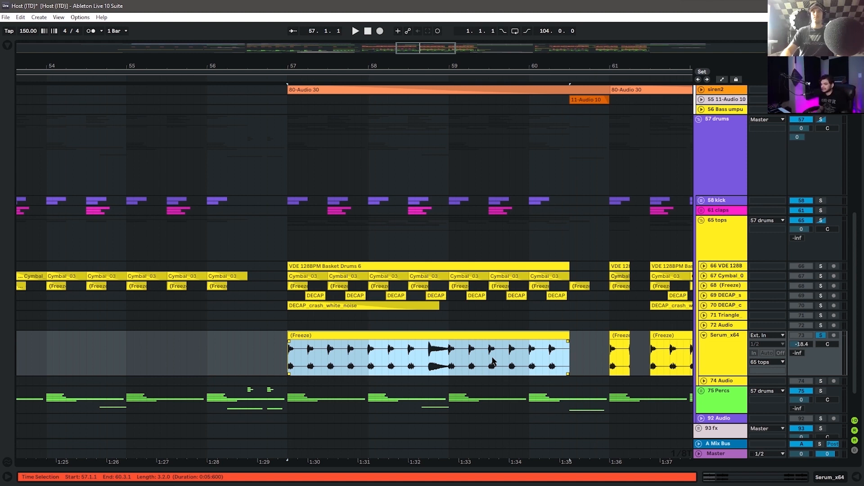
{"action": "key", "text": "space"}
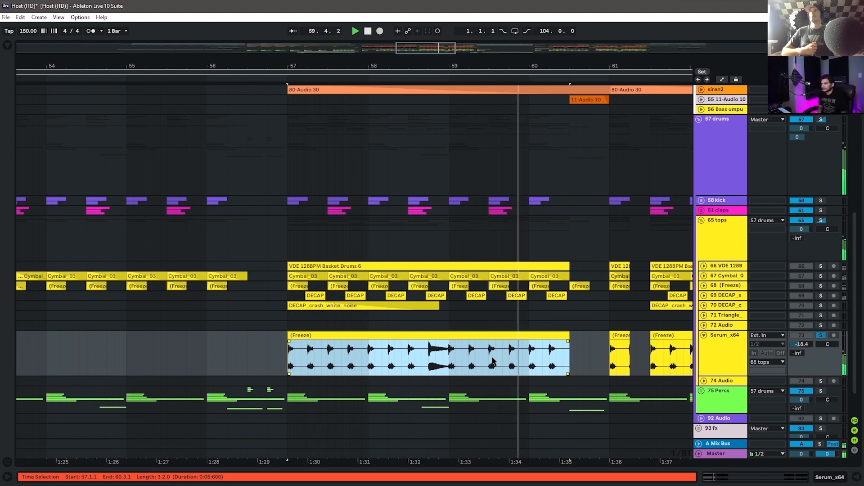
{"action": "key", "text": "space"}
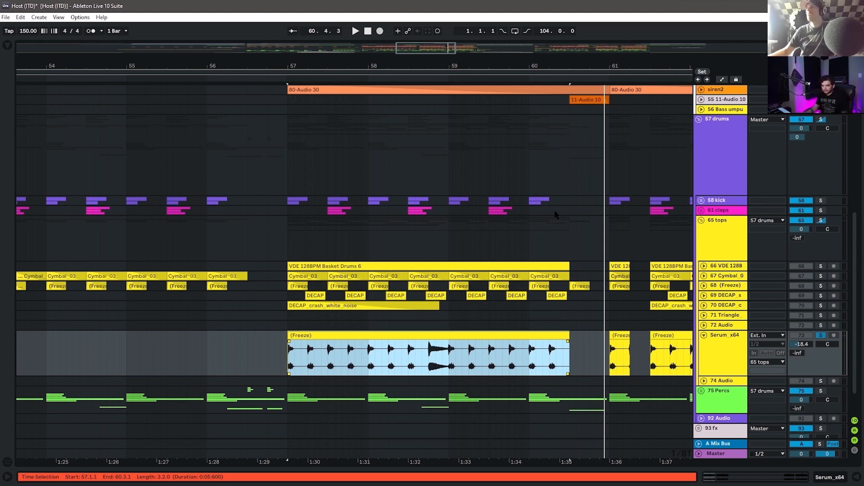
{"action": "left_click", "coordinate": [821, 335]}
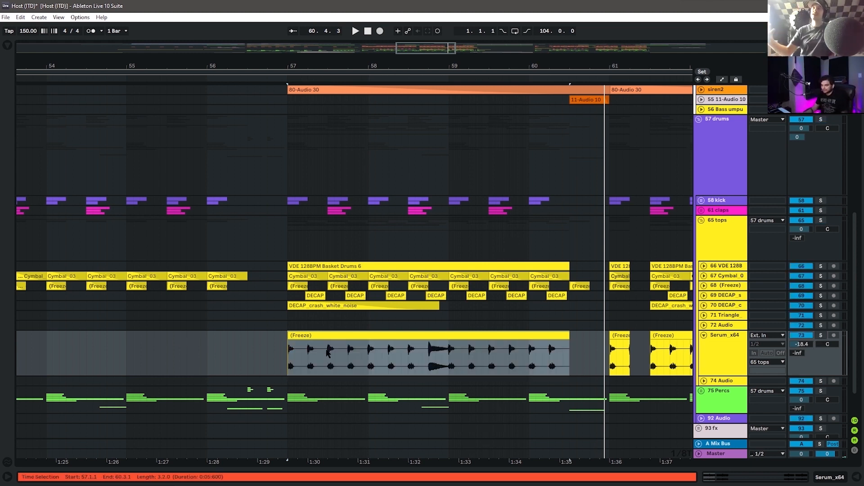
Deselect the Serum_x64 clip and place the insert mark at its start at 57.1.1
{"action": "left_click", "coordinate": [227, 365]}
{"action": "scroll", "coordinate": [682, 386], "scroll_direction": "up", "scroll_amount": 2}
{"action": "scroll", "coordinate": [655, 383], "scroll_direction": "down", "scroll_amount": 3}
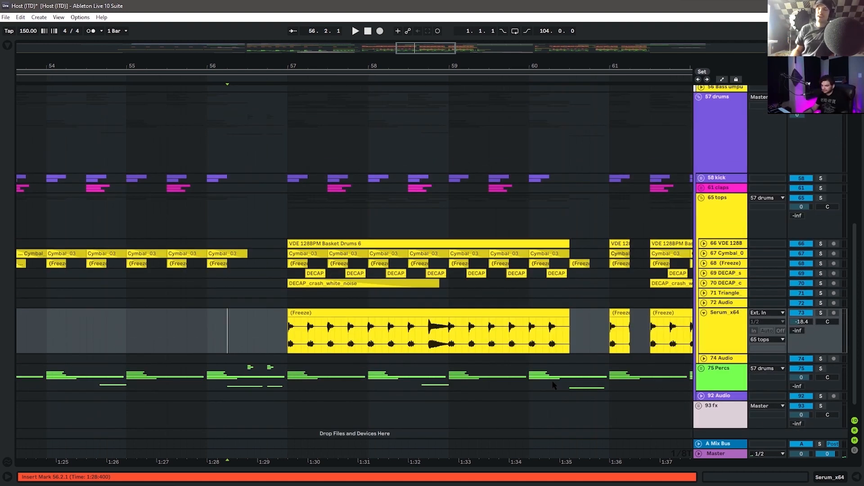
{"action": "left_click", "coordinate": [290, 346]}
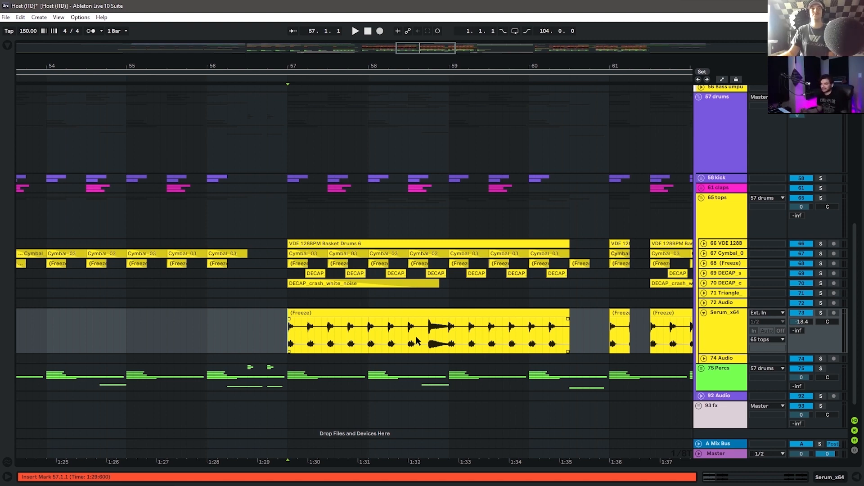
Fold the Serum_x64 track and unfold the 75 Percs group to view its percussion layers around bars 44 to 70
{"action": "key", "text": "minus"}
{"action": "key", "text": "minus"}
{"action": "key", "text": "minus"}
{"action": "left_click", "coordinate": [704, 313]}
{"action": "left_click", "coordinate": [702, 332]}
{"action": "scroll", "coordinate": [482, 316], "scroll_direction": "down", "scroll_amount": 3}
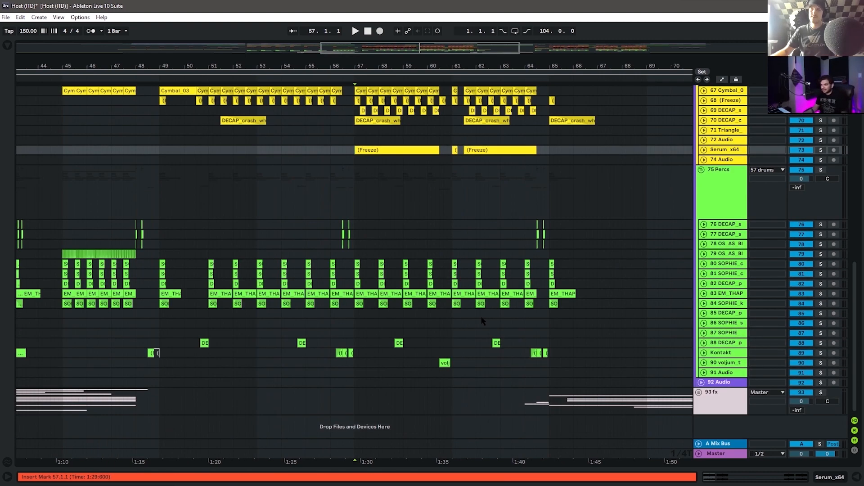
Return to the synth and bass layers around the 2 Pretty group and collapse the 57 drums group
{"action": "scroll", "coordinate": [569, 303], "scroll_direction": "up", "scroll_amount": 8}
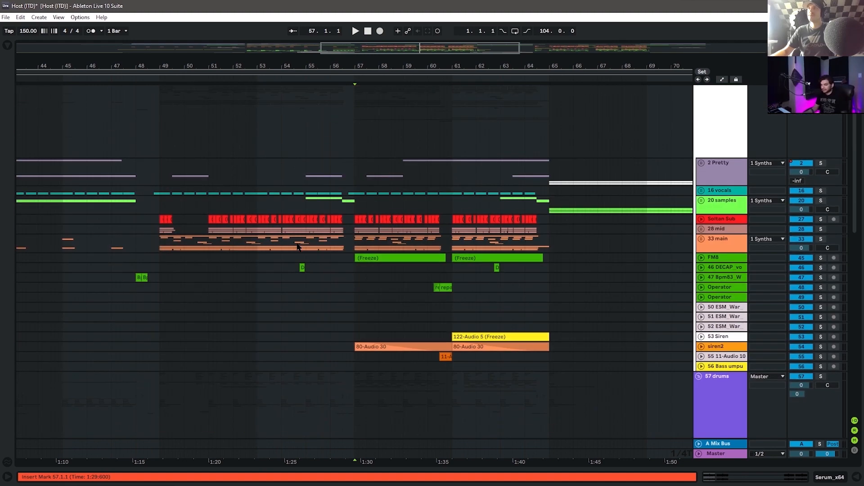
{"action": "left_click", "coordinate": [701, 163]}
{"action": "left_click", "coordinate": [701, 163]}
{"action": "scroll", "coordinate": [703, 315], "scroll_direction": "down", "scroll_amount": 3}
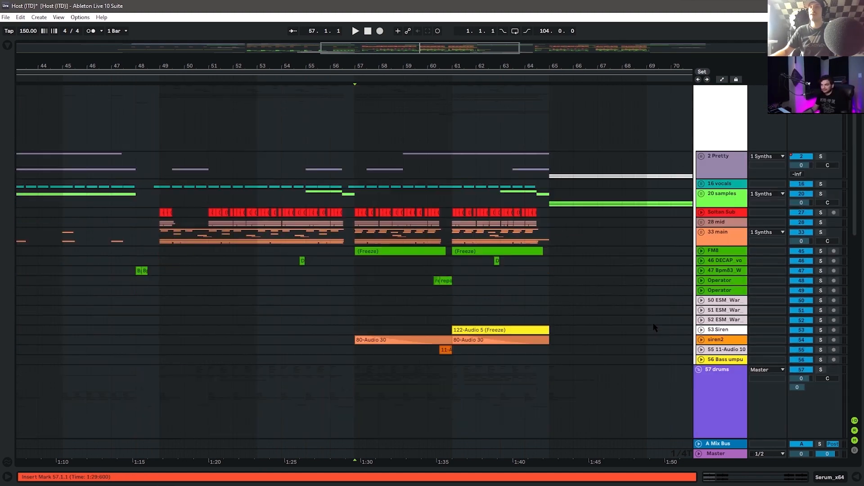
{"action": "left_click", "coordinate": [700, 328]}
{"action": "left_click", "coordinate": [699, 328]}
{"action": "scroll", "coordinate": [391, 295], "scroll_direction": "up", "scroll_amount": 1}
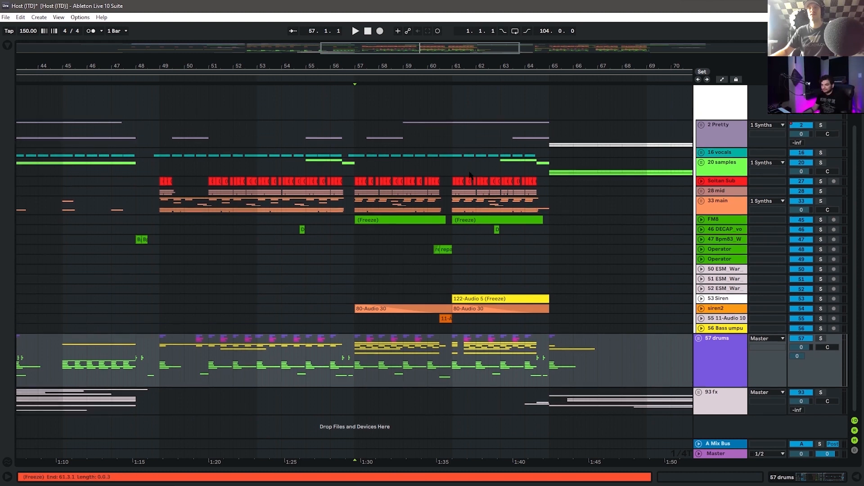
View the whole arrangement, place the insert mark at 105.1.1, and focus on the intro and build-up from about bar 5 to 56
{"action": "scroll", "coordinate": [391, 295], "scroll_direction": "down", "scroll_amount": 5}
{"action": "left_click", "coordinate": [644, 371]}
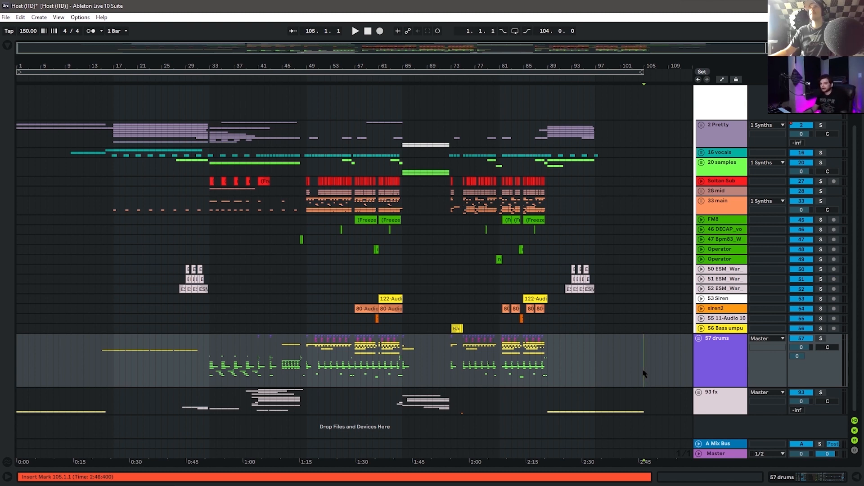
{"action": "left_click_drag", "start_coordinate": [153, 65], "coordinate": [345, 140]}
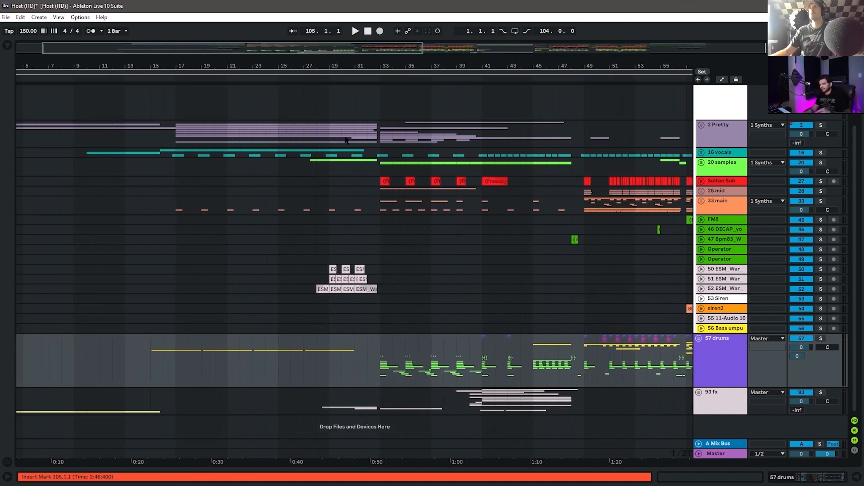
Unfold the three ESM_War tracks (50, 51 and 52) to show their clips around bars 28 to 32
{"action": "left_click_drag", "start_coordinate": [294, 67], "coordinate": [292, 96]}
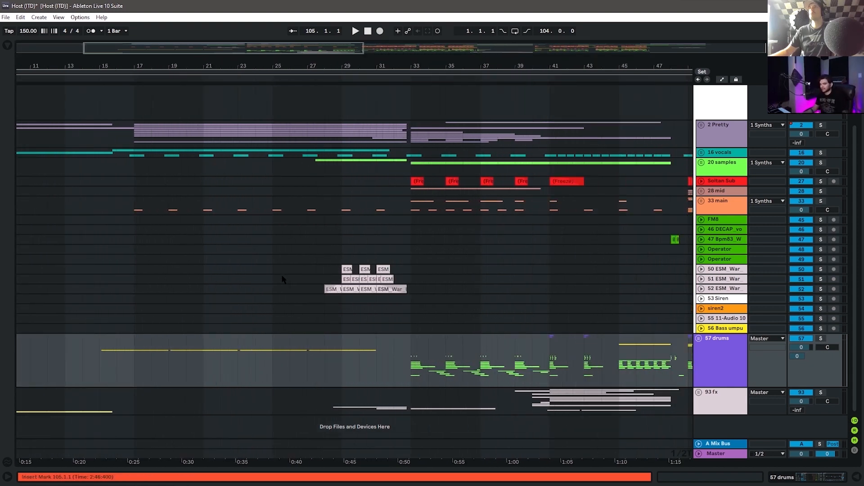
{"action": "left_click_drag", "start_coordinate": [273, 289], "coordinate": [415, 100]}
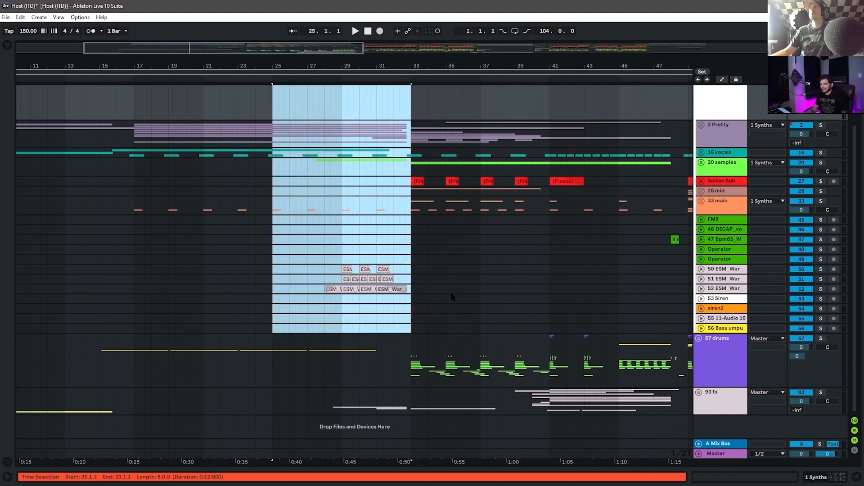
{"action": "left_click", "coordinate": [336, 269]}
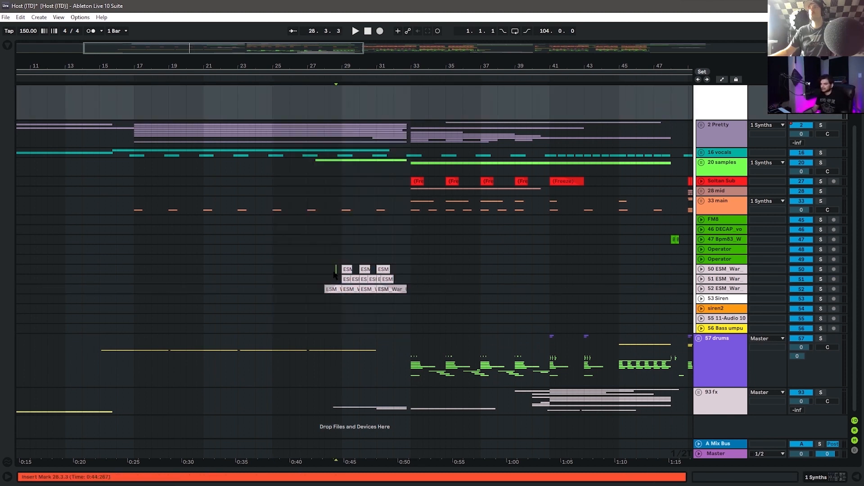
{"action": "key", "text": "plus"}
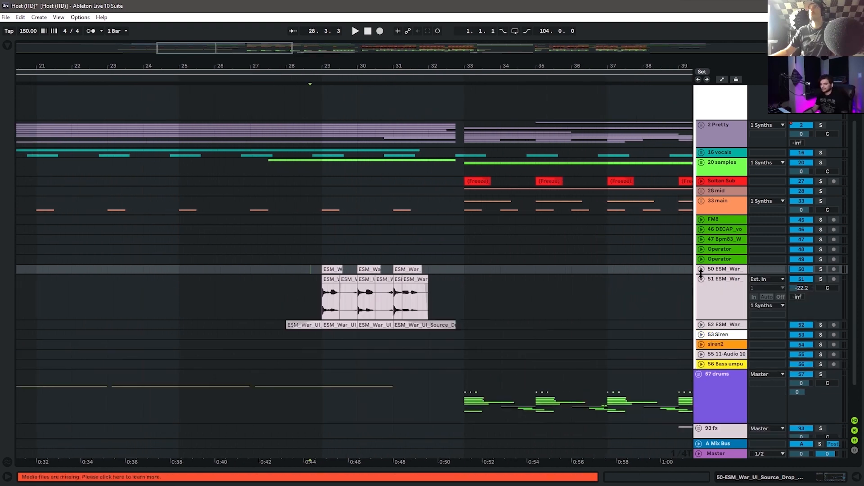
{"action": "left_click", "coordinate": [701, 279]}
{"action": "left_click", "coordinate": [701, 269]}
{"action": "left_click", "coordinate": [701, 319]}
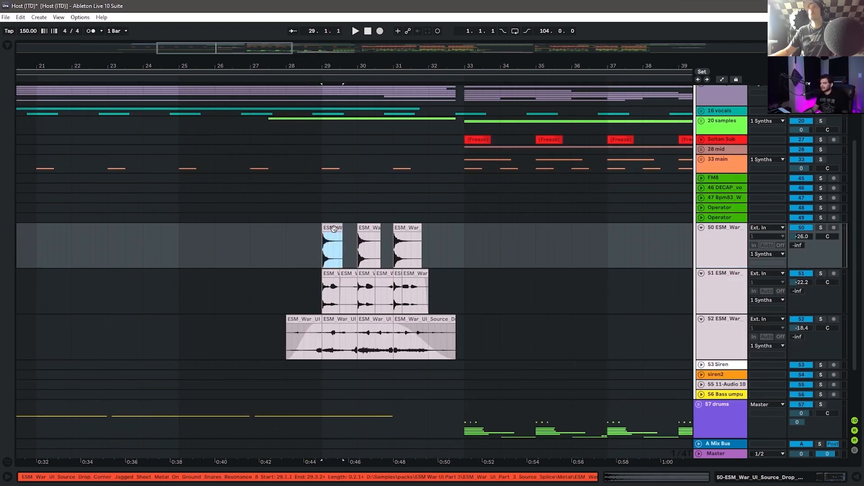
Solo track 50 ESM_War, play it from bar 29 with its effects chain shown, and stop playback
{"action": "left_click", "coordinate": [821, 228]}
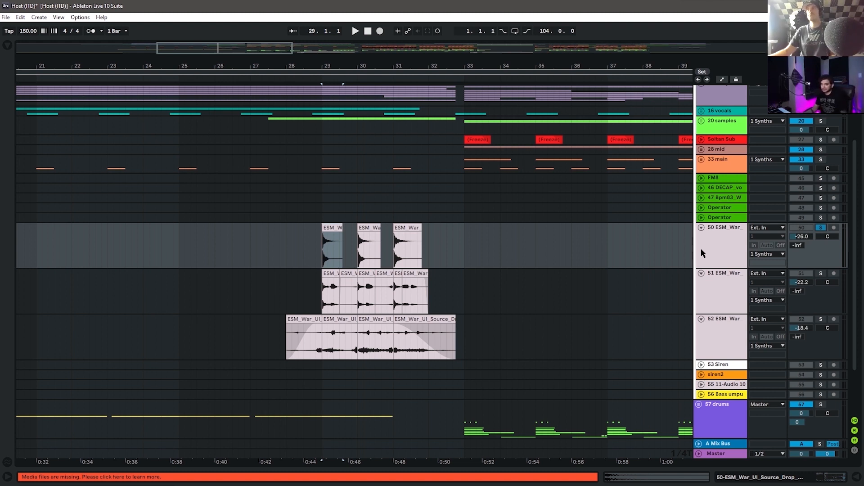
{"action": "key", "text": "space"}
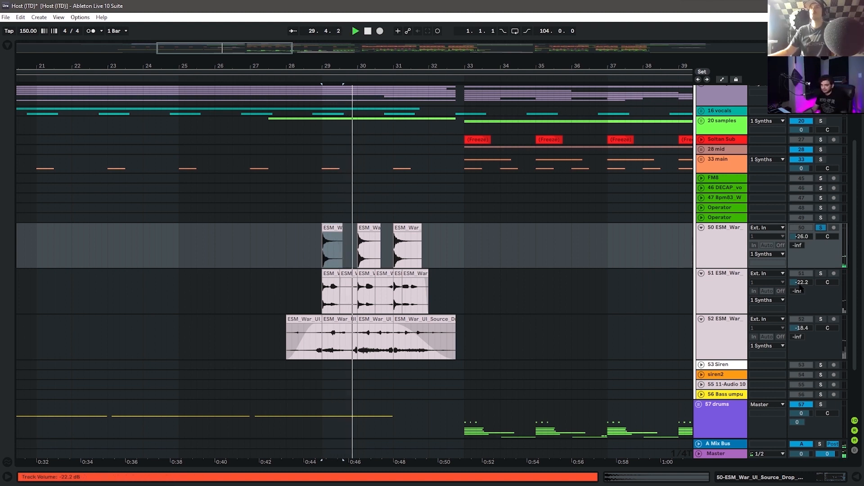
{"action": "double_click", "coordinate": [726, 236]}
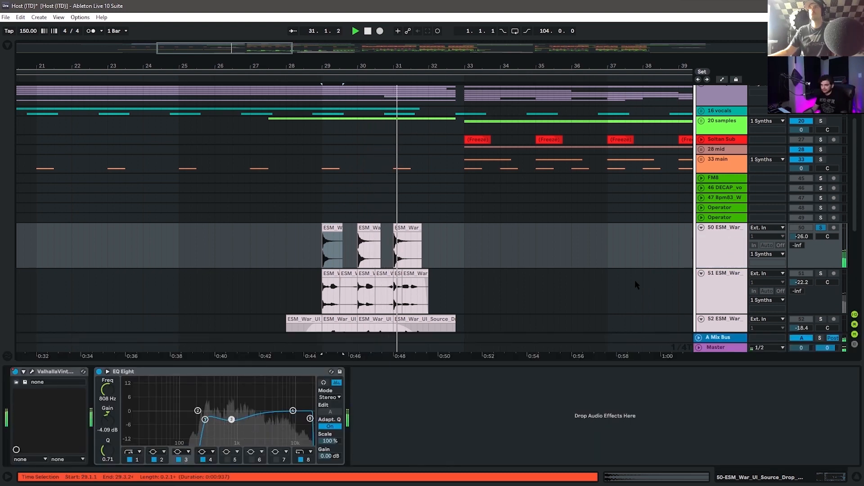
{"action": "key", "text": "space"}
{"action": "scroll", "coordinate": [643, 262], "scroll_direction": "down", "scroll_amount": 3}
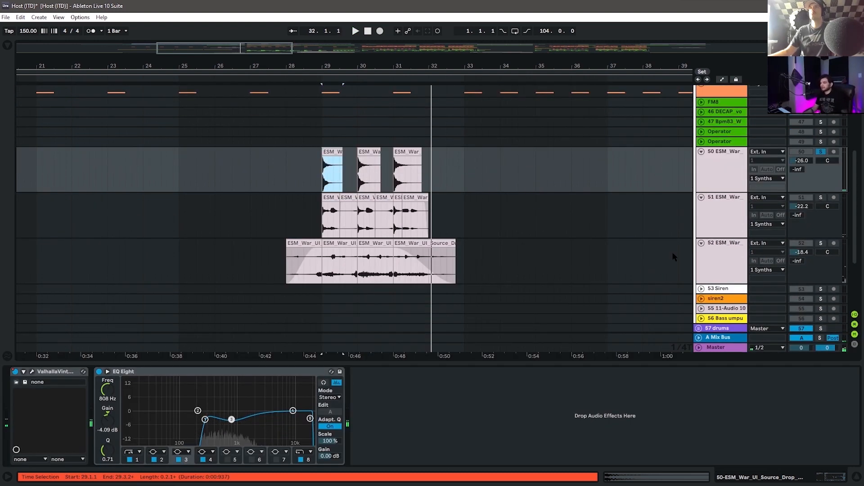
Solo ESM_War tracks 50, 51 and 52 together and play the layered hits from bar 28
{"action": "left_click", "coordinate": [821, 197]}
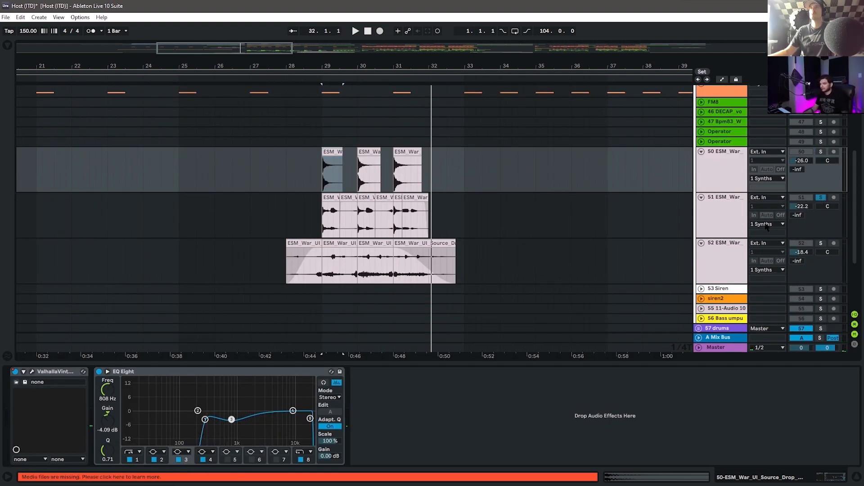
{"action": "left_click", "coordinate": [821, 244], "text": "ctrl"}
{"action": "left_click", "coordinate": [821, 151], "text": "ctrl"}
{"action": "left_click", "coordinate": [288, 176]}
{"action": "key", "text": "space"}
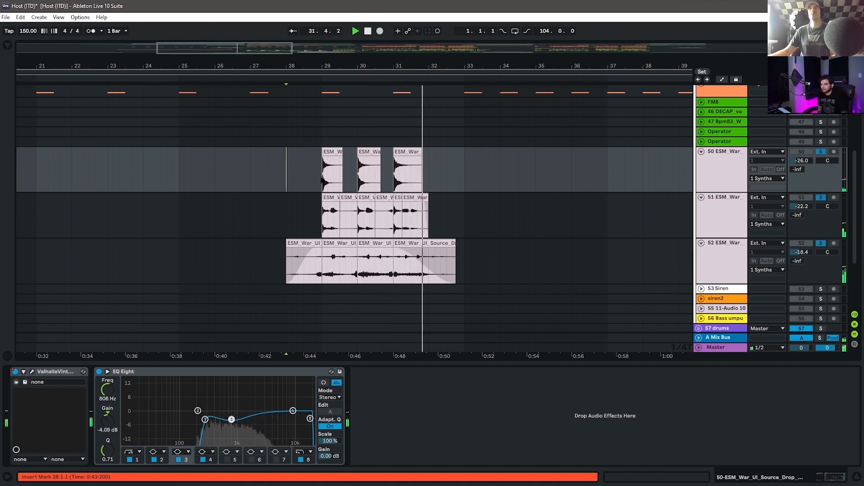
{"action": "key", "text": "space"}
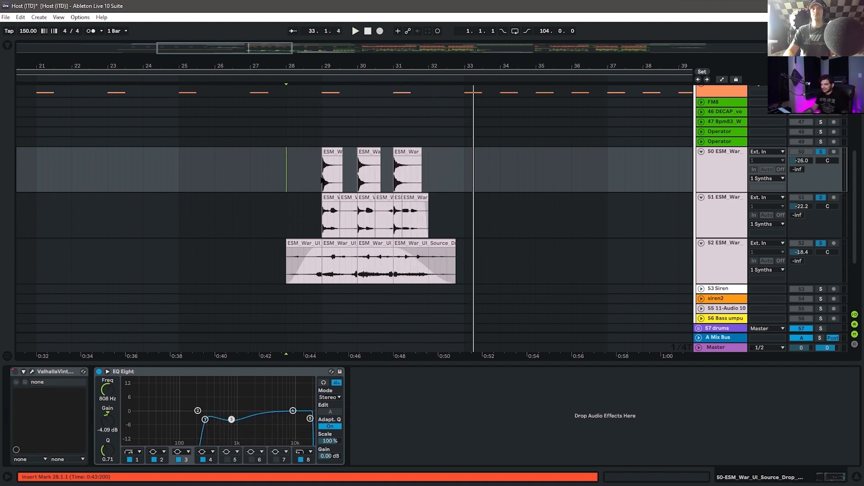
Unsolo the three ESM_War tracks and fold them again
{"action": "left_click", "coordinate": [822, 197]}
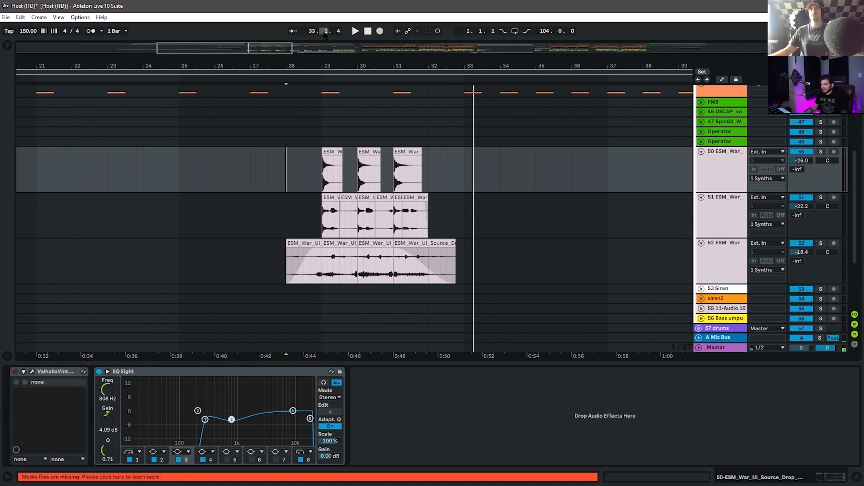
{"action": "left_click_drag", "start_coordinate": [334, 64], "coordinate": [398, 48]}
{"action": "scroll", "coordinate": [515, 223], "scroll_direction": "up", "scroll_amount": 5}
{"action": "scroll", "coordinate": [701, 264], "scroll_direction": "down", "scroll_amount": 2}
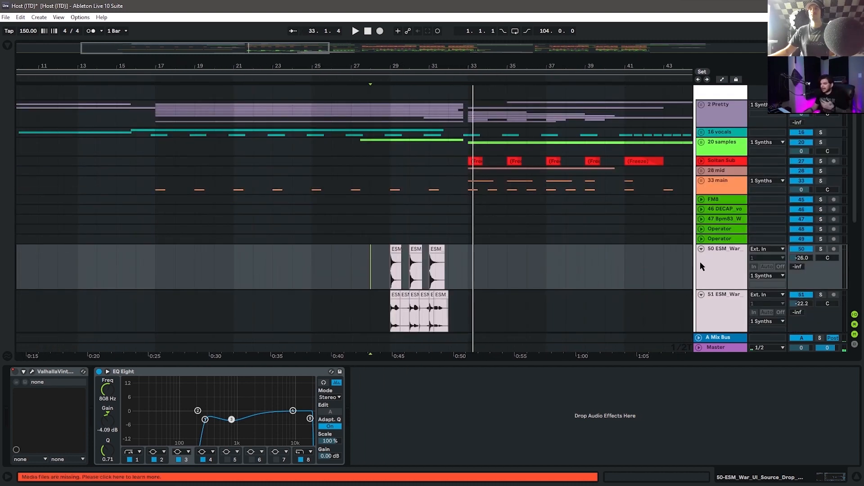
{"action": "left_click", "coordinate": [701, 249], "text": "alt"}
{"action": "scroll", "coordinate": [466, 293], "scroll_direction": "up", "scroll_amount": 3}
{"action": "scroll", "coordinate": [482, 290], "scroll_direction": "down", "scroll_amount": 2}
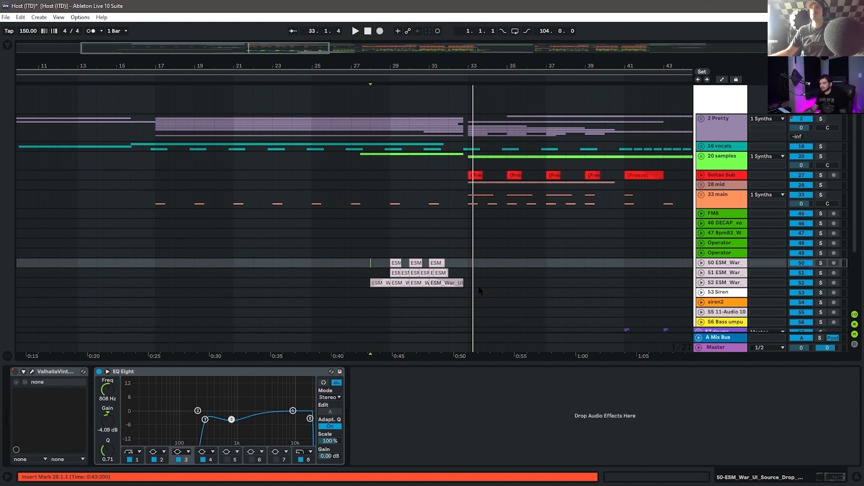
Examine the full arrangement from the first drop to the break, placing the insert marker at bar 65 on the drums group
{"action": "left_click_drag", "start_coordinate": [480, 66], "coordinate": [225, 41]}
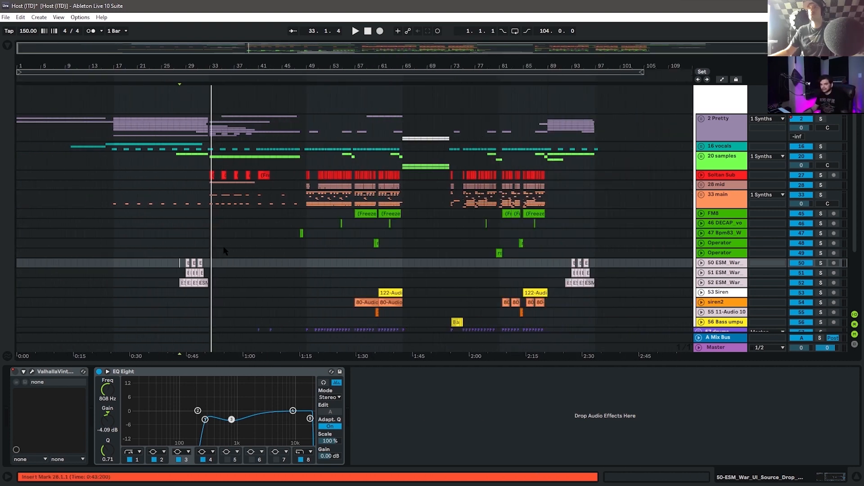
{"action": "left_click", "coordinate": [211, 262]}
{"action": "left_click_drag", "start_coordinate": [211, 262], "coordinate": [307, 115]}
{"action": "scroll", "coordinate": [411, 241], "scroll_direction": "down", "scroll_amount": 2}
{"action": "scroll", "coordinate": [411, 242], "scroll_direction": "down", "scroll_amount": 3}
{"action": "left_click", "coordinate": [411, 241]}
{"action": "scroll", "coordinate": [616, 284], "scroll_direction": "up", "scroll_amount": 4}
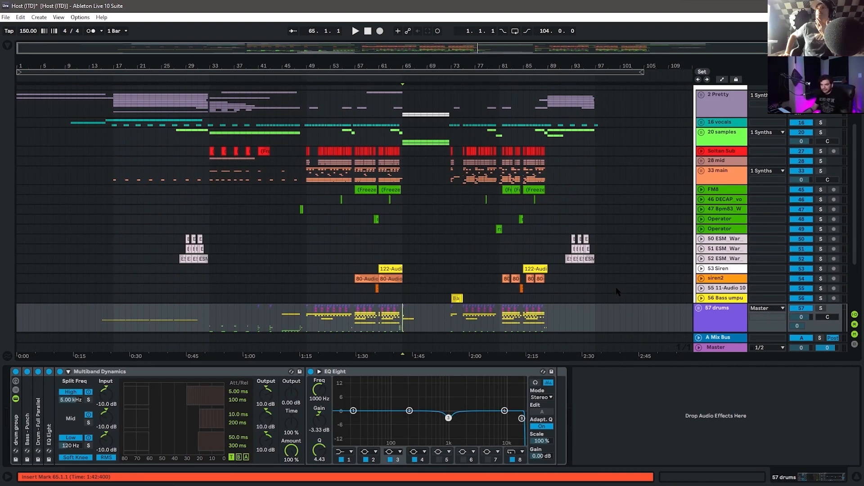
{"action": "left_click_drag", "start_coordinate": [473, 67], "coordinate": [520, 121]}
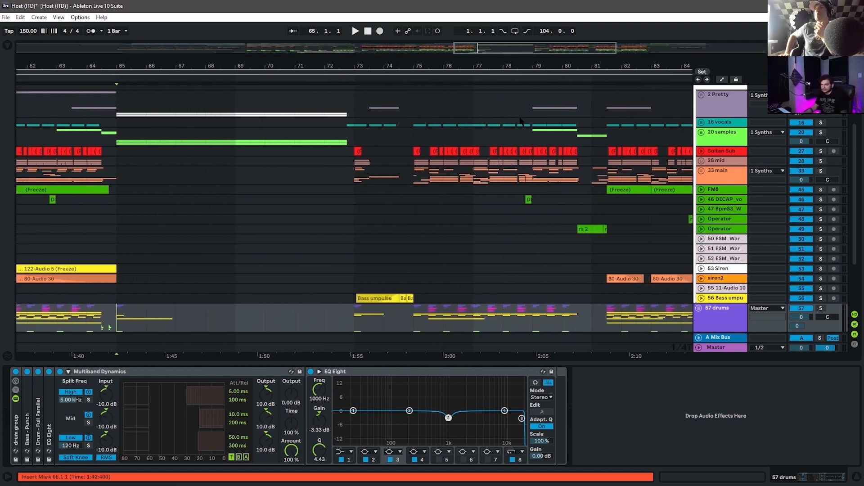
{"action": "scroll", "coordinate": [196, 196], "scroll_direction": "down", "scroll_amount": 3}
{"action": "scroll", "coordinate": [198, 195], "scroll_direction": "up", "scroll_amount": 6}
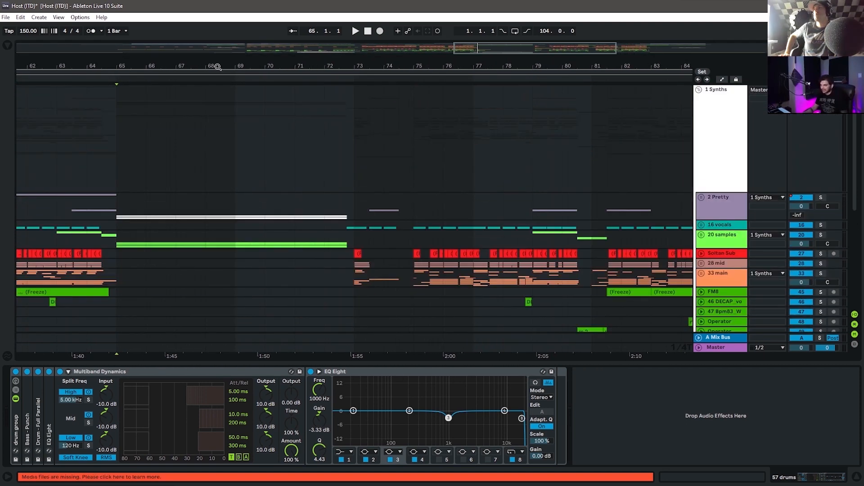
Expand the 20 samples group and unfold its 2 6-Audio tracks 25 and 26 at bar 65
{"action": "left_click_drag", "start_coordinate": [216, 66], "coordinate": [387, 65]}
{"action": "left_click", "coordinate": [701, 235]}
{"action": "scroll", "coordinate": [676, 239], "scroll_direction": "down", "scroll_amount": 5}
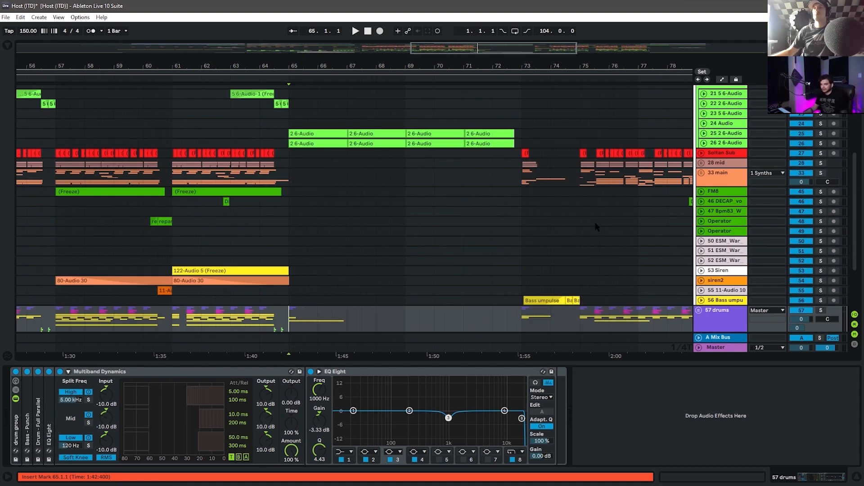
{"action": "left_click", "coordinate": [704, 133]}
{"action": "left_click", "coordinate": [704, 178]}
{"action": "scroll", "coordinate": [618, 288], "scroll_direction": "up", "scroll_amount": 3}
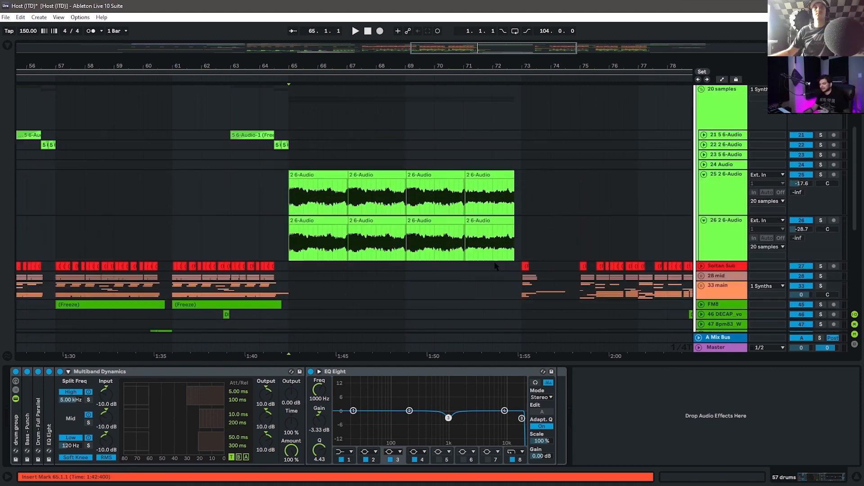
Solo track 25 and then track 26 from bar 65, and inspect the Valhalla reverb in track 26's effects chain
{"action": "left_click", "coordinate": [722, 286]}
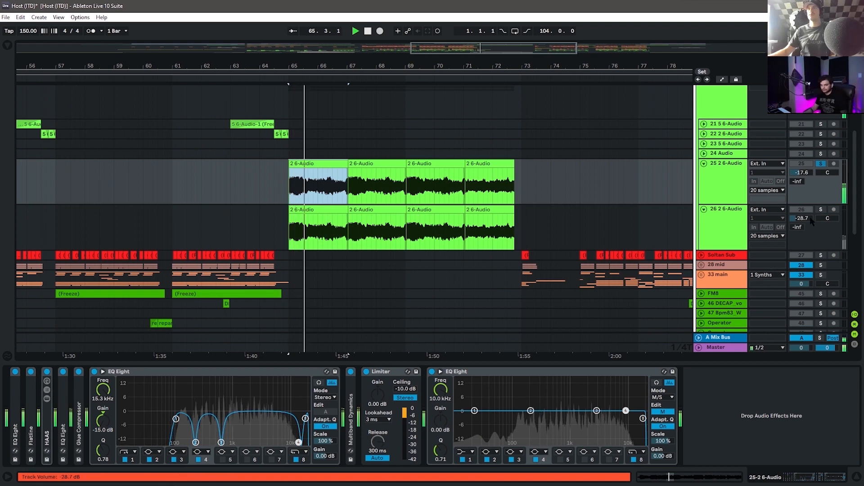
{"action": "left_click", "coordinate": [821, 210]}
{"action": "left_click", "coordinate": [738, 212]}
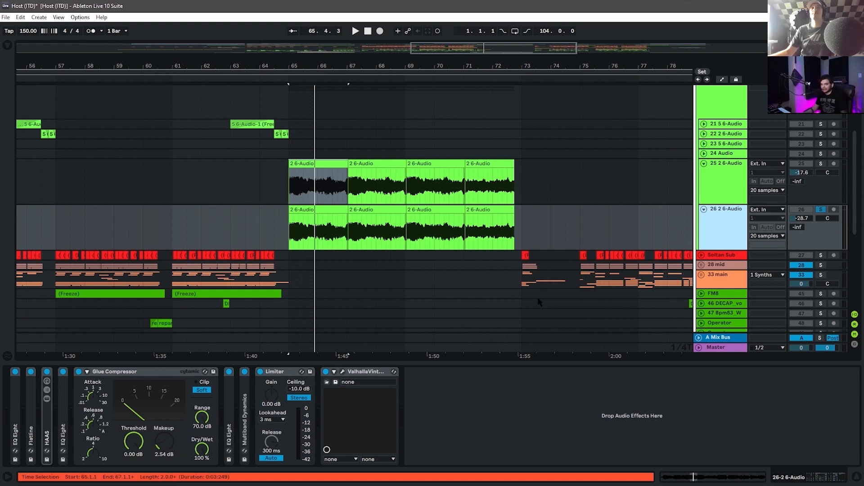
{"action": "left_click", "coordinate": [348, 370]}
{"action": "left_click", "coordinate": [343, 372]}
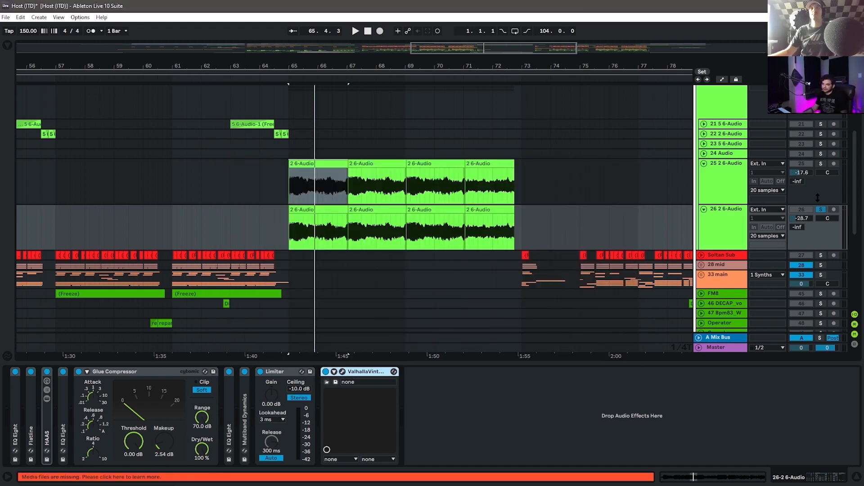
Unsolo track 26 and play the full mix from bar 63, beat 3
{"action": "left_click", "coordinate": [821, 210]}
{"action": "left_click", "coordinate": [245, 227]}
{"action": "key", "text": "space"}
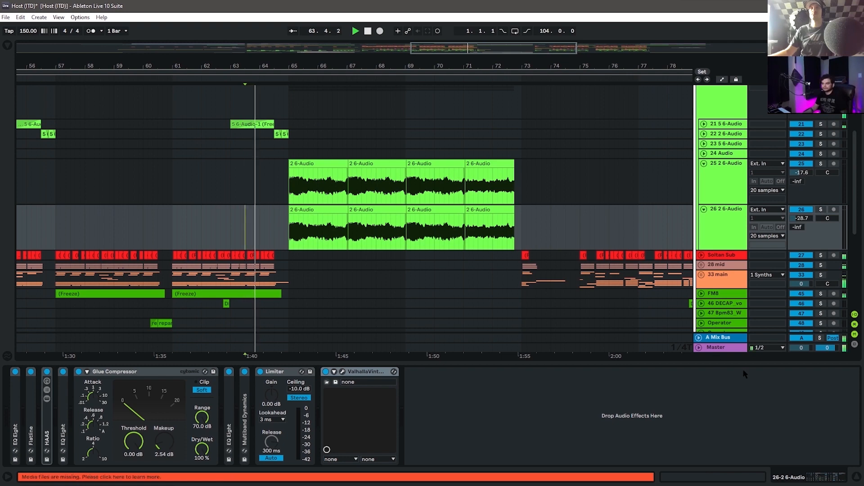
Hide the device view and fold the 2 6-Audio tracks 25 and 26
{"action": "left_click", "coordinate": [702, 374]}
{"action": "key", "text": "ctrl+alt+l"}
{"action": "scroll", "coordinate": [593, 349], "scroll_direction": "up", "scroll_amount": 5}
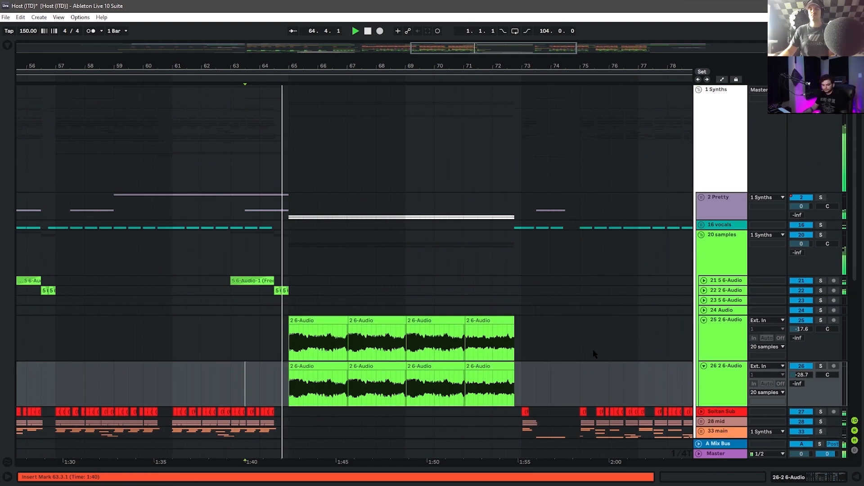
{"action": "left_click", "coordinate": [703, 320]}
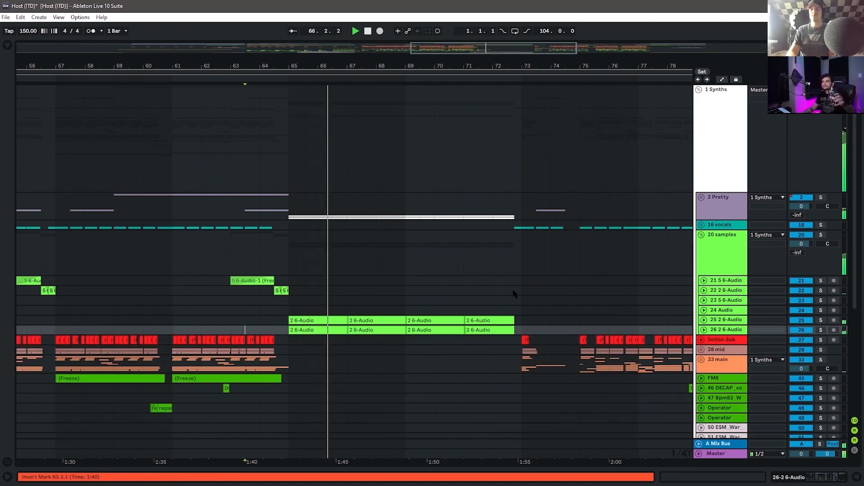
Follow the playback through the break at bar 65 into the second drop, examining the synth, sample, drum and fx tracks
{"action": "scroll", "coordinate": [539, 310], "scroll_direction": "down", "scroll_amount": 2}
{"action": "scroll", "coordinate": [539, 309], "scroll_direction": "down", "scroll_amount": 5}
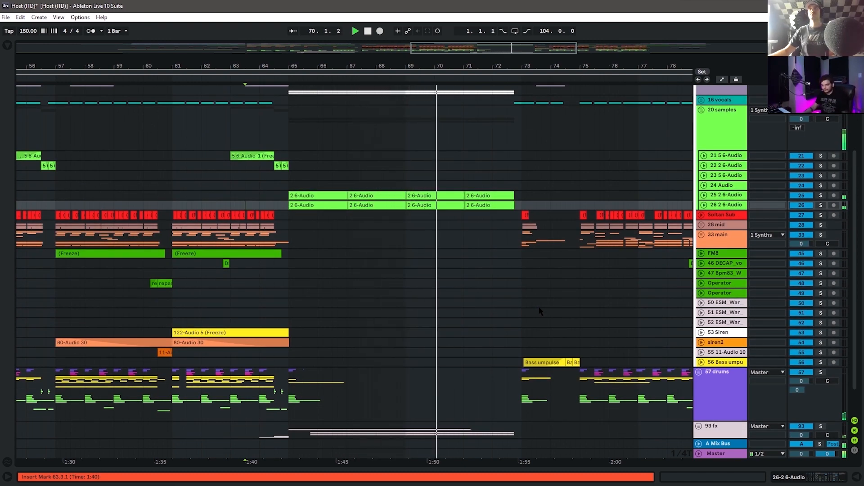
{"action": "scroll", "coordinate": [499, 298], "scroll_direction": "right", "scroll_amount": 8}
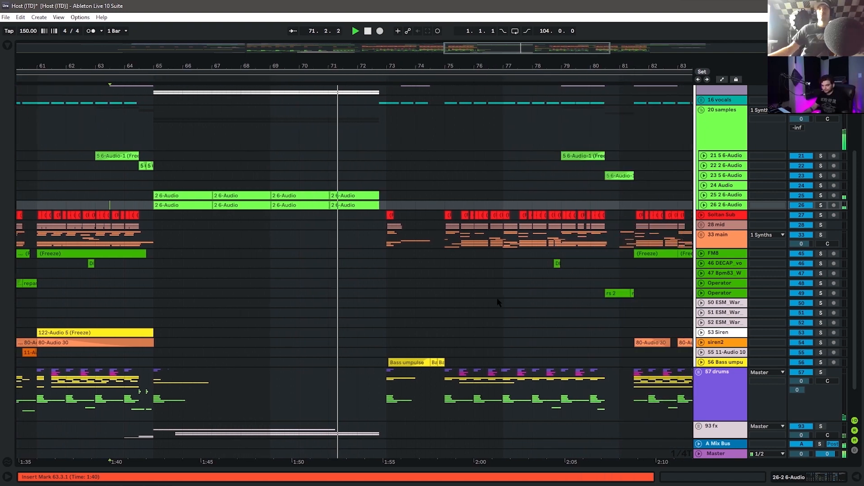
{"action": "scroll", "coordinate": [495, 295], "scroll_direction": "right", "scroll_amount": 1}
{"action": "scroll", "coordinate": [568, 309], "scroll_direction": "up", "scroll_amount": 5}
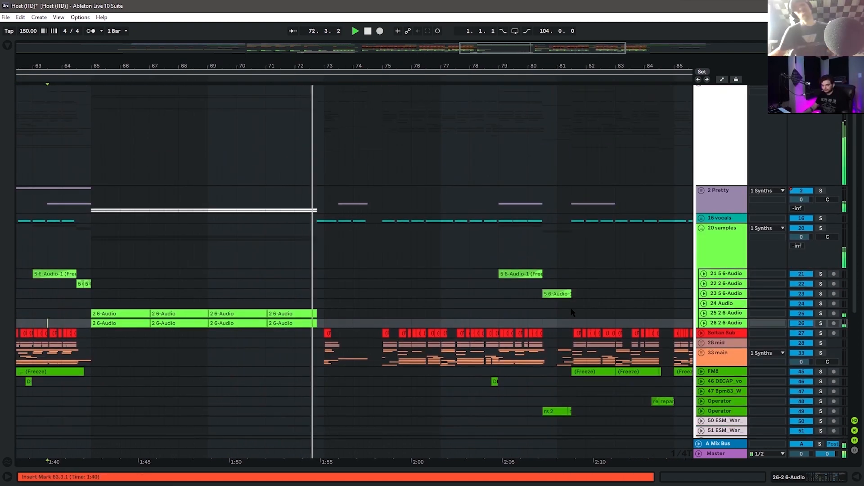
{"action": "scroll", "coordinate": [572, 312], "scroll_direction": "down", "scroll_amount": 6}
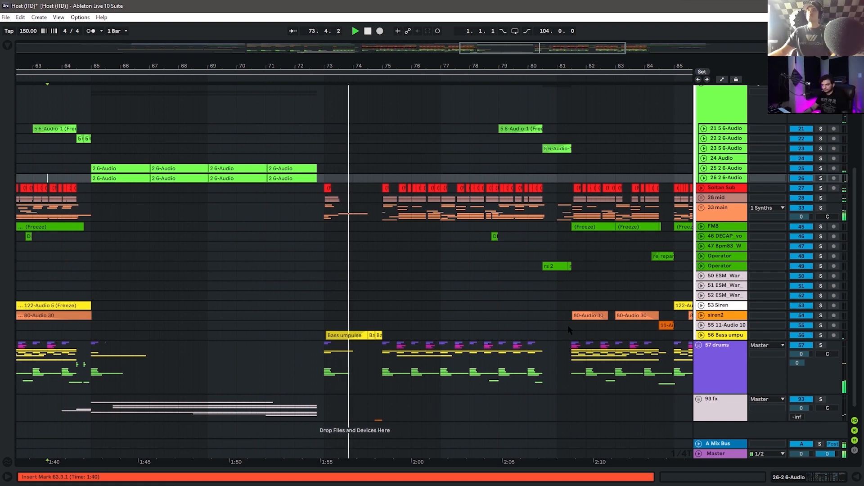
{"action": "scroll", "coordinate": [576, 322], "scroll_direction": "down", "scroll_amount": 1}
{"action": "scroll", "coordinate": [577, 323], "scroll_direction": "up", "scroll_amount": 5}
{"action": "scroll", "coordinate": [558, 327], "scroll_direction": "right", "scroll_amount": 3}
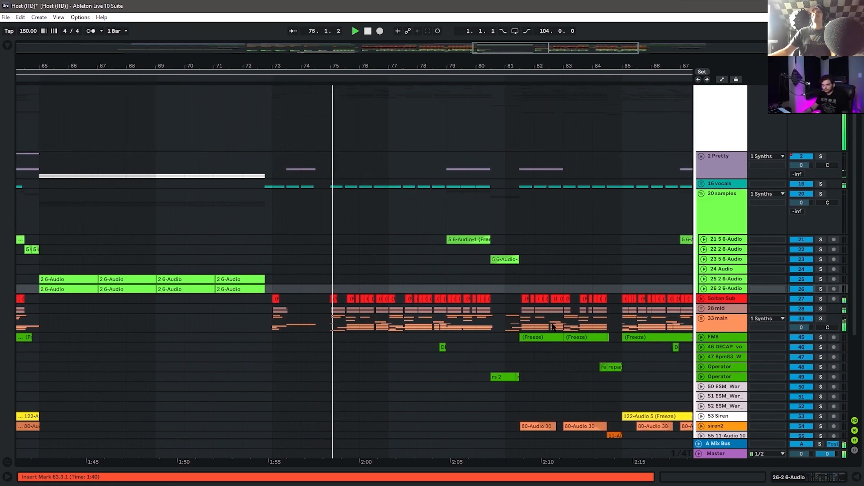
{"action": "scroll", "coordinate": [546, 330], "scroll_direction": "down", "scroll_amount": 2}
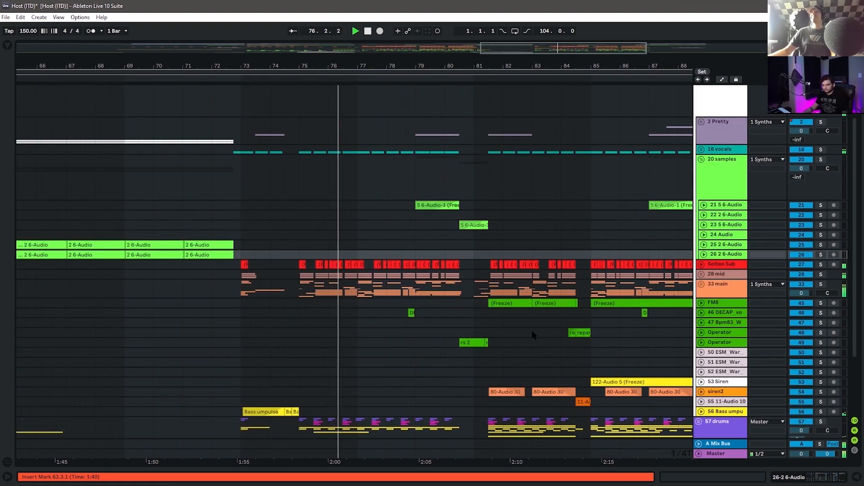
{"action": "scroll", "coordinate": [545, 333], "scroll_direction": "down", "scroll_amount": 3}
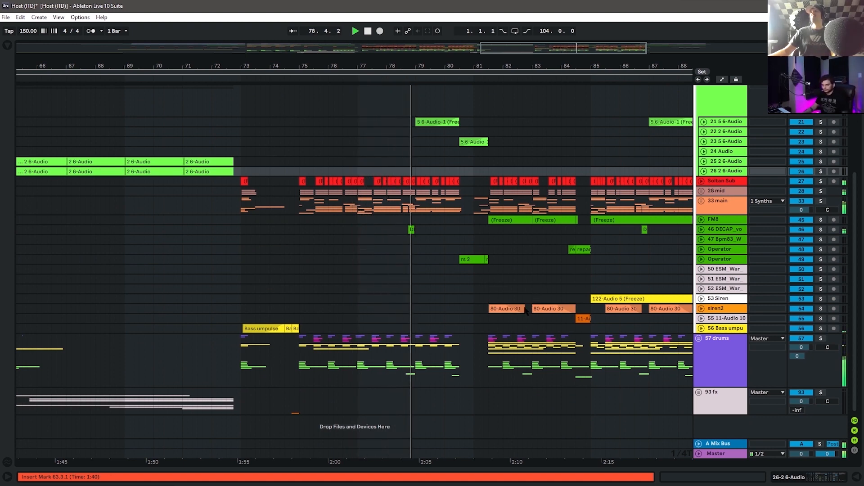
{"action": "scroll", "coordinate": [506, 270], "scroll_direction": "right", "scroll_amount": 1}
{"action": "scroll", "coordinate": [513, 275], "scroll_direction": "right", "scroll_amount": 2}
{"action": "scroll", "coordinate": [535, 291], "scroll_direction": "up", "scroll_amount": 6}
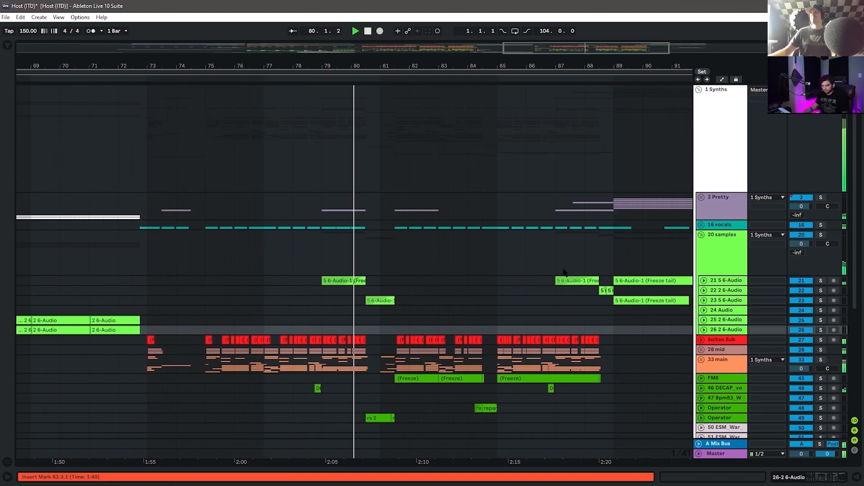
Follow the playback through the second drop towards the outro, examining the bass, siren, ESM_War and drum tracks across the arrangement
{"action": "scroll", "coordinate": [559, 304], "scroll_direction": "down", "scroll_amount": 3}
{"action": "scroll", "coordinate": [562, 306], "scroll_direction": "up", "scroll_amount": 1}
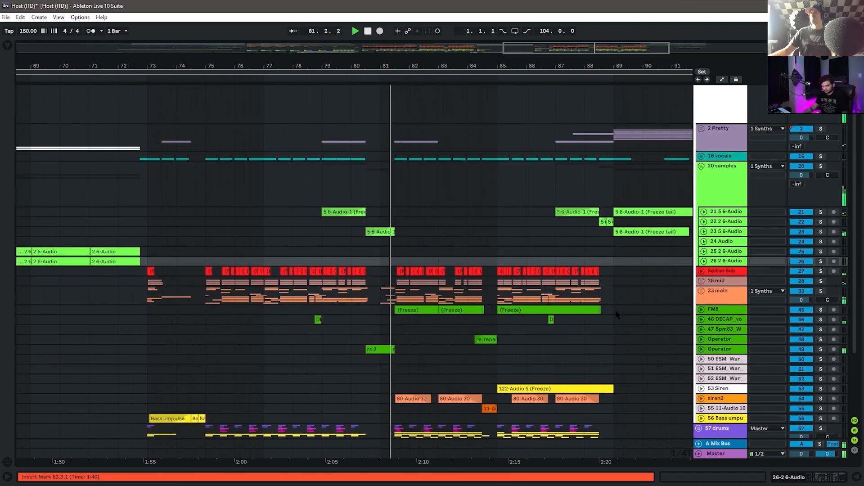
{"action": "scroll", "coordinate": [576, 309], "scroll_direction": "down", "scroll_amount": 3}
{"action": "scroll", "coordinate": [532, 305], "scroll_direction": "right", "scroll_amount": 5}
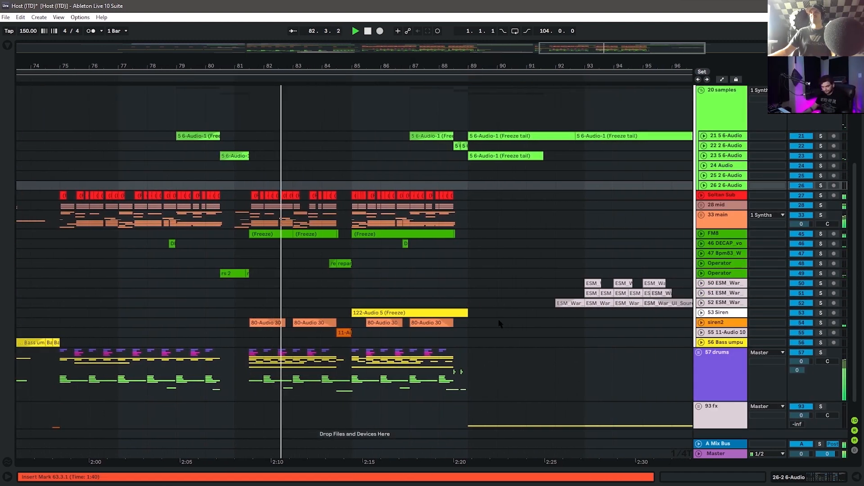
{"action": "scroll", "coordinate": [517, 315], "scroll_direction": "up", "scroll_amount": 3}
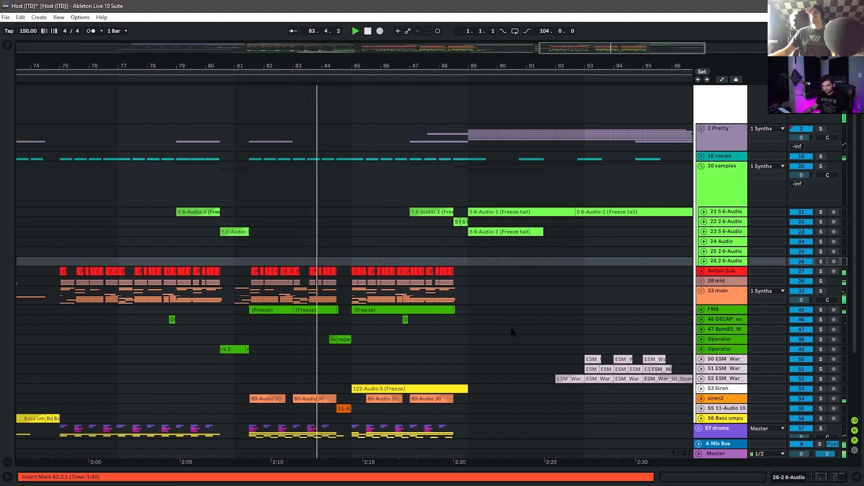
{"action": "scroll", "coordinate": [511, 333], "scroll_direction": "down", "scroll_amount": 1}
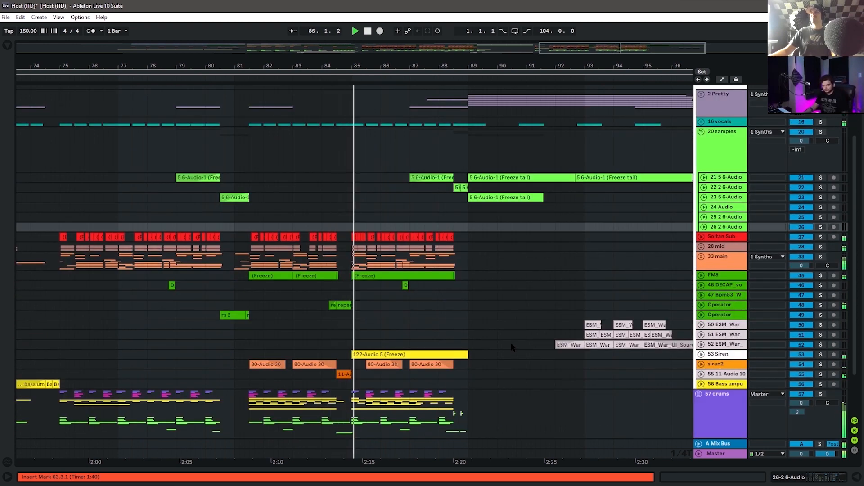
{"action": "scroll", "coordinate": [512, 342], "scroll_direction": "right", "scroll_amount": 3}
{"action": "scroll", "coordinate": [487, 341], "scroll_direction": "down", "scroll_amount": 2}
{"action": "scroll", "coordinate": [487, 344], "scroll_direction": "up", "scroll_amount": 2}
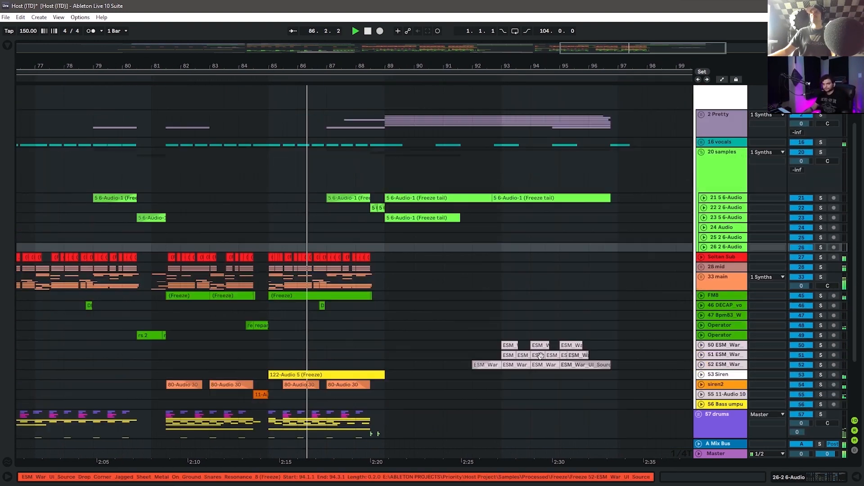
{"action": "left_click_drag", "start_coordinate": [447, 64], "coordinate": [576, 59]}
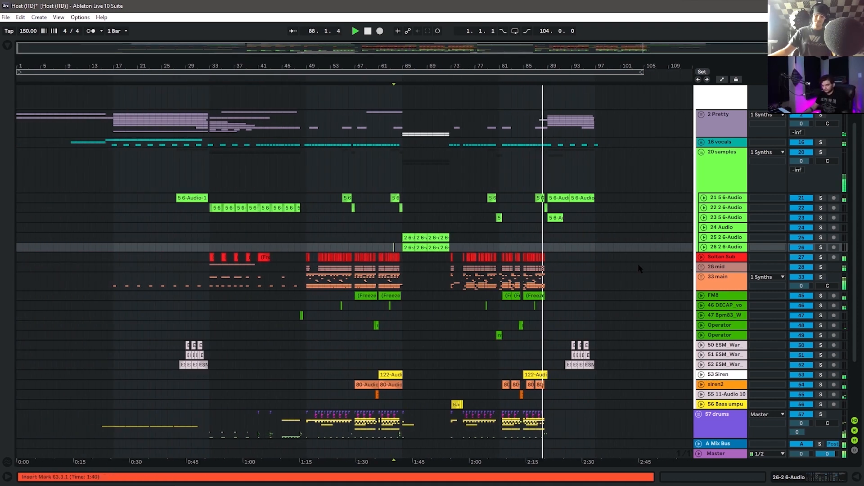
Fold the 20 samples group, stop playback and place the insert marker past the arrangement's end at bar 108
{"action": "left_click", "coordinate": [700, 152]}
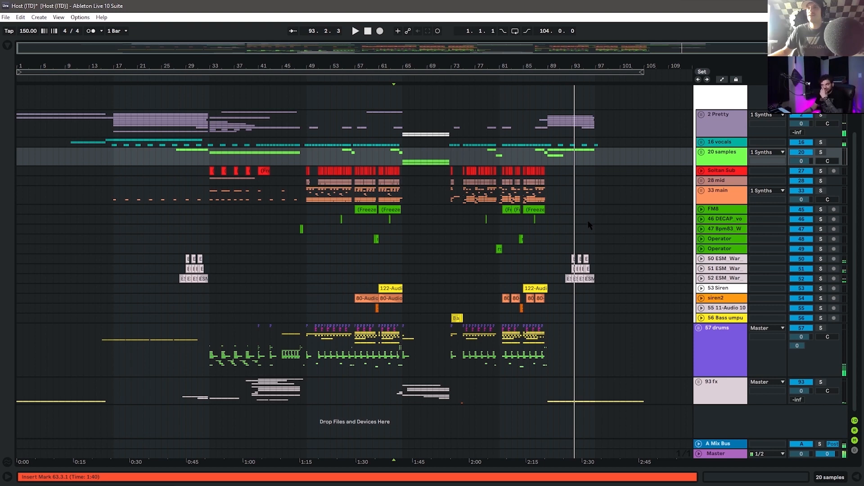
{"action": "left_click", "coordinate": [632, 160]}
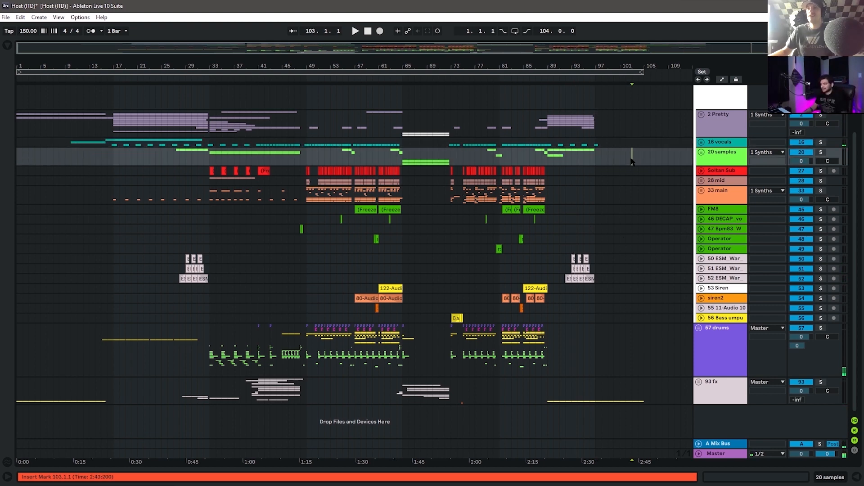
{"action": "scroll", "coordinate": [657, 162], "scroll_direction": "up", "scroll_amount": 2}
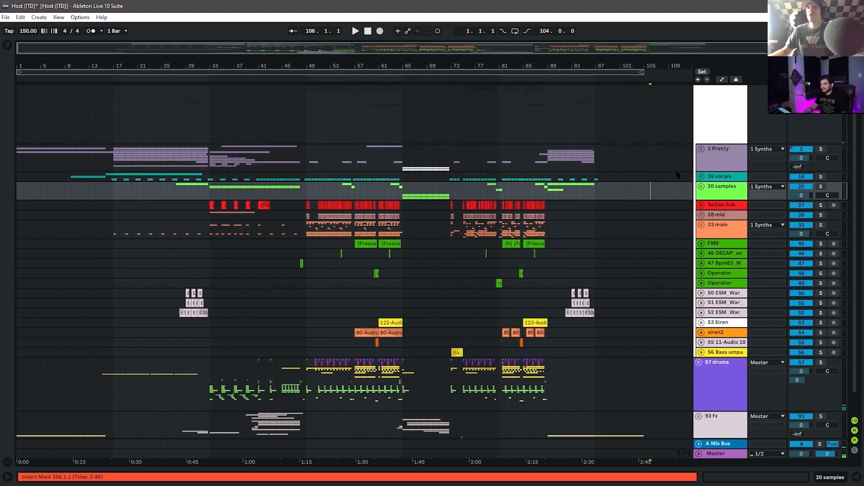
{"action": "left_click", "coordinate": [653, 191]}
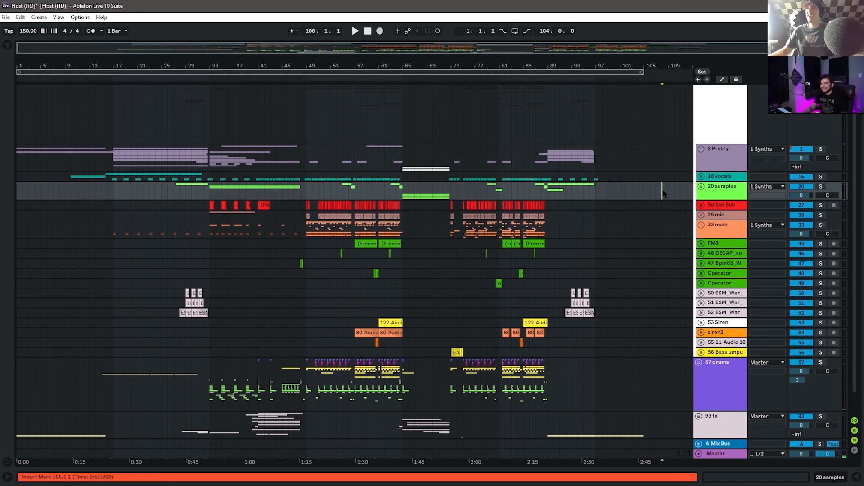
{"action": "scroll", "coordinate": [611, 199], "scroll_direction": "up", "scroll_amount": 3}
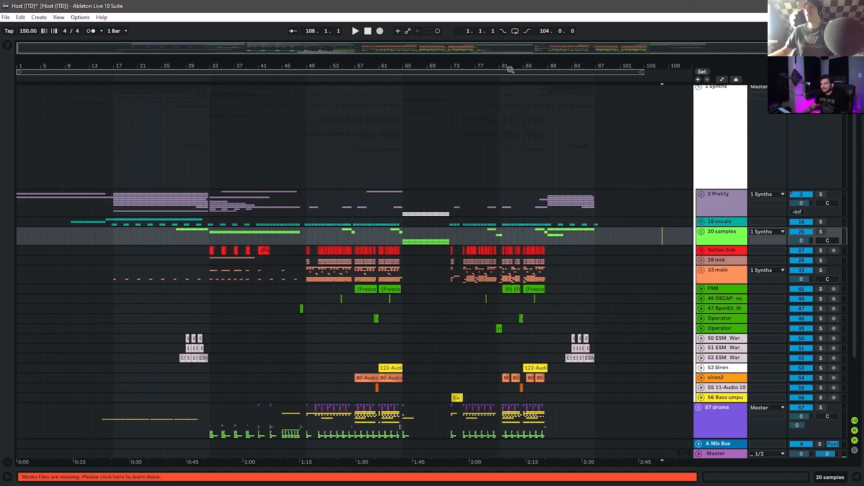
Unfold the 33 main group and Massive track 34 at the second drop, and select its frozen clip at bar 77
{"action": "left_click_drag", "start_coordinate": [511, 67], "coordinate": [511, 95]}
{"action": "scroll", "coordinate": [582, 293], "scroll_direction": "down", "scroll_amount": 4}
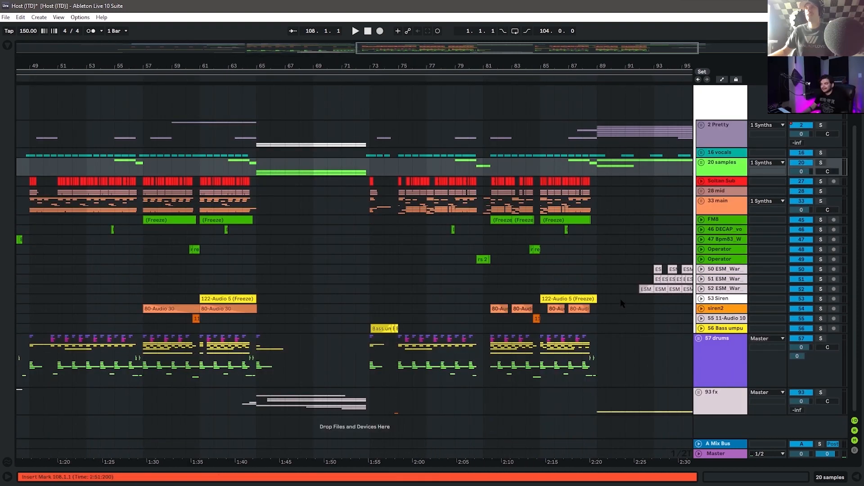
{"action": "scroll", "coordinate": [571, 315], "scroll_direction": "right", "scroll_amount": 4}
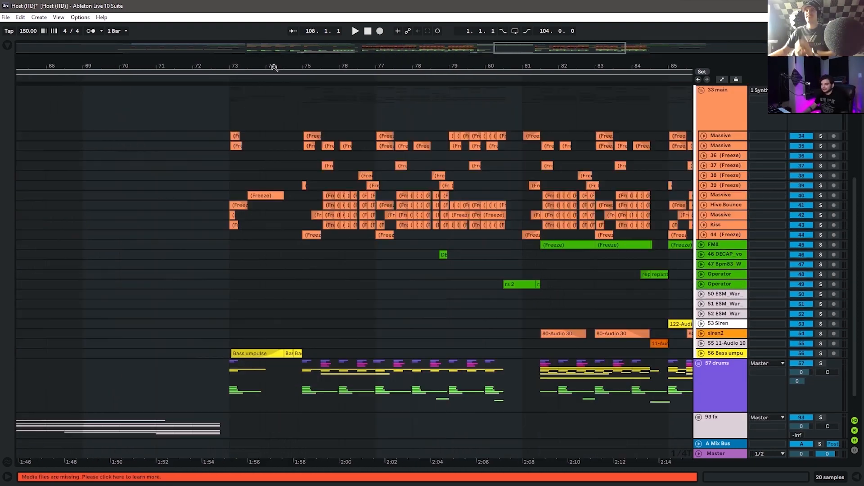
{"action": "left_click_drag", "start_coordinate": [450, 68], "coordinate": [594, 81]}
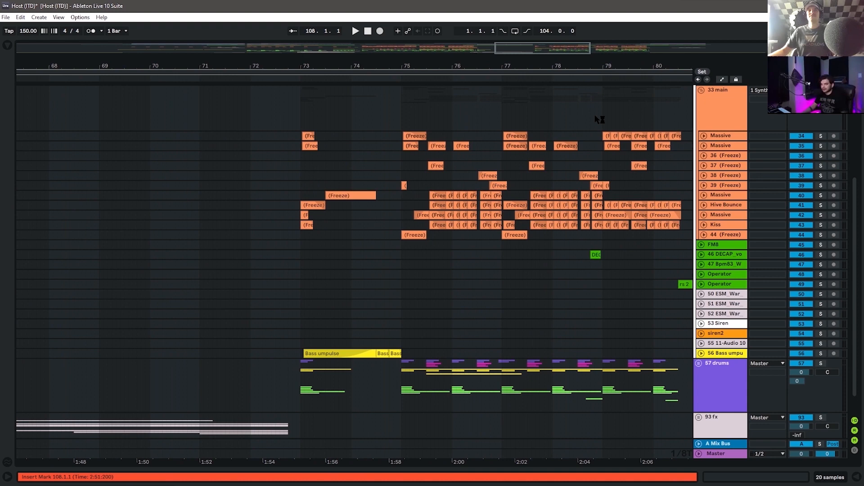
{"action": "left_click", "coordinate": [704, 136]}
{"action": "left_click_drag", "start_coordinate": [405, 66], "coordinate": [332, 96]}
{"action": "left_click", "coordinate": [551, 150]}
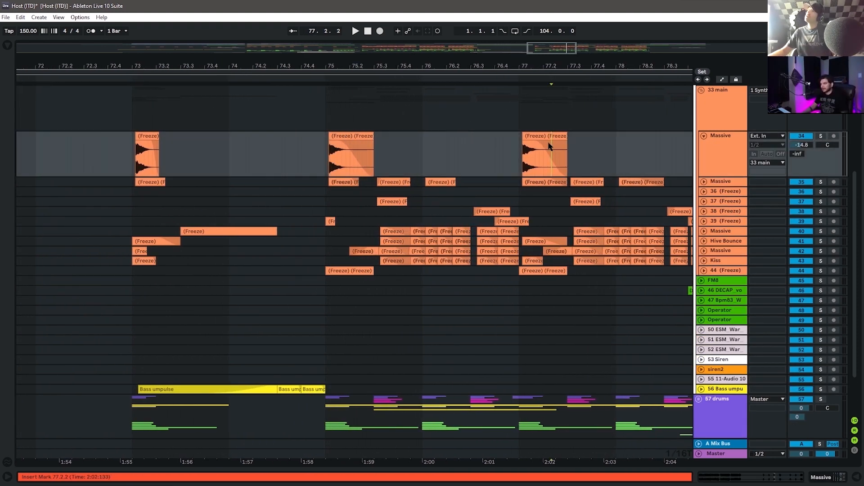
{"action": "left_click", "coordinate": [557, 137]}
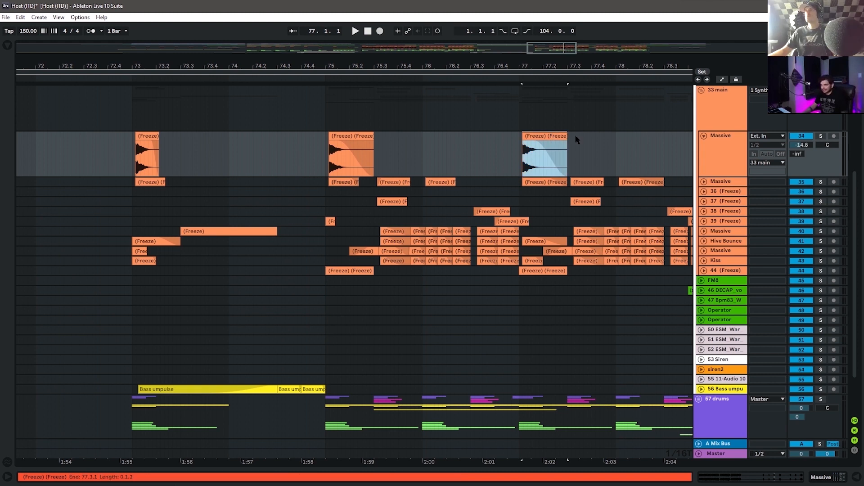
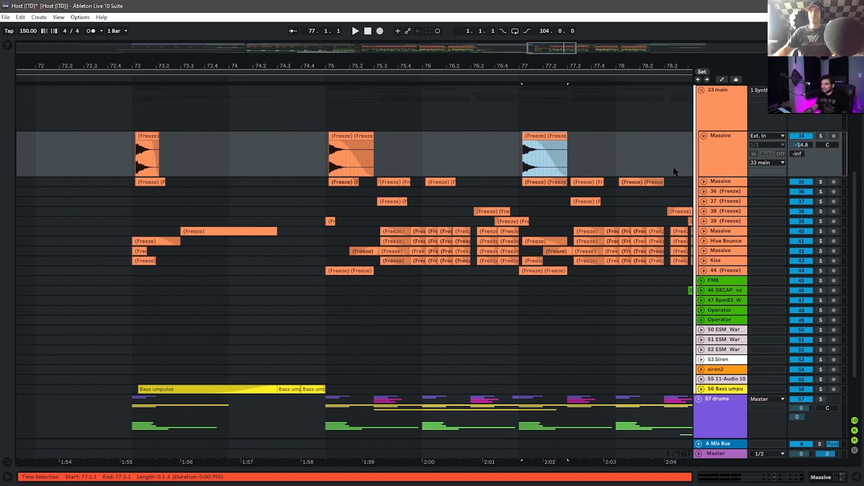
Solo Massive track 34 and audition its frozen clips from bar 77 and bar 79
{"action": "left_click", "coordinate": [821, 136]}
{"action": "left_click_drag", "start_coordinate": [668, 135], "coordinate": [606, 266]}
{"action": "key", "text": "space"}
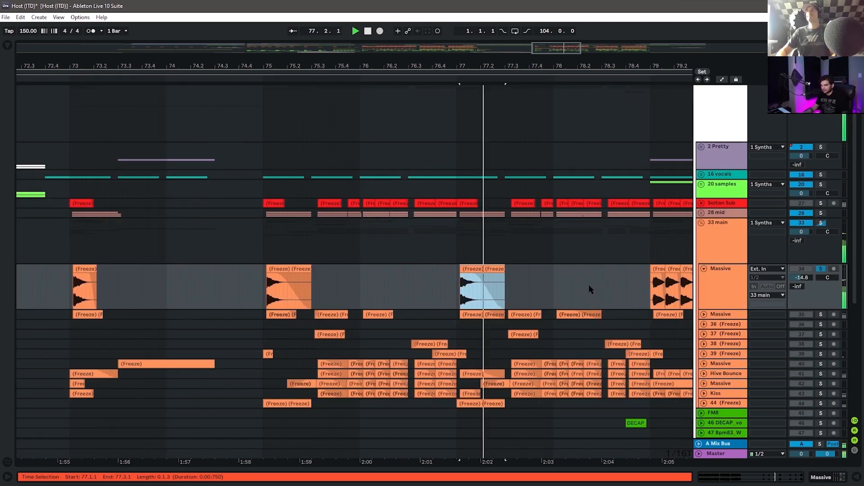
{"action": "key", "text": "space"}
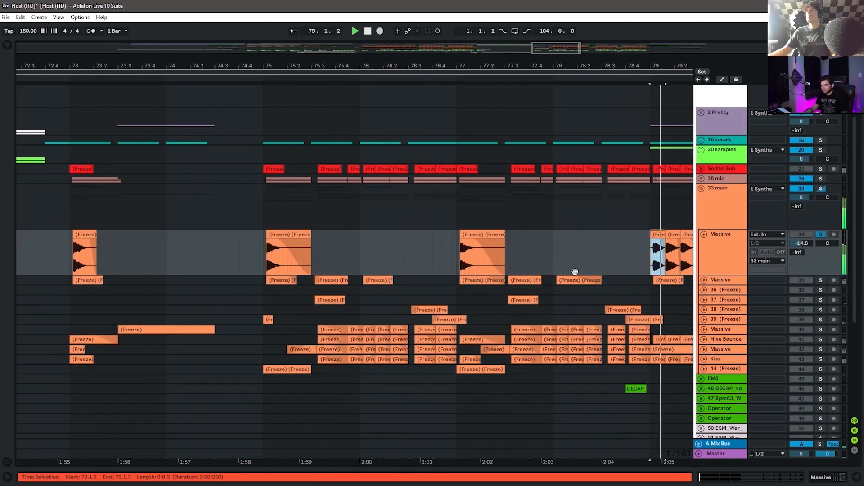
{"action": "scroll", "coordinate": [575, 272], "scroll_direction": "down", "scroll_amount": 5}
{"action": "scroll", "coordinate": [575, 272], "scroll_direction": "up", "scroll_amount": 7}
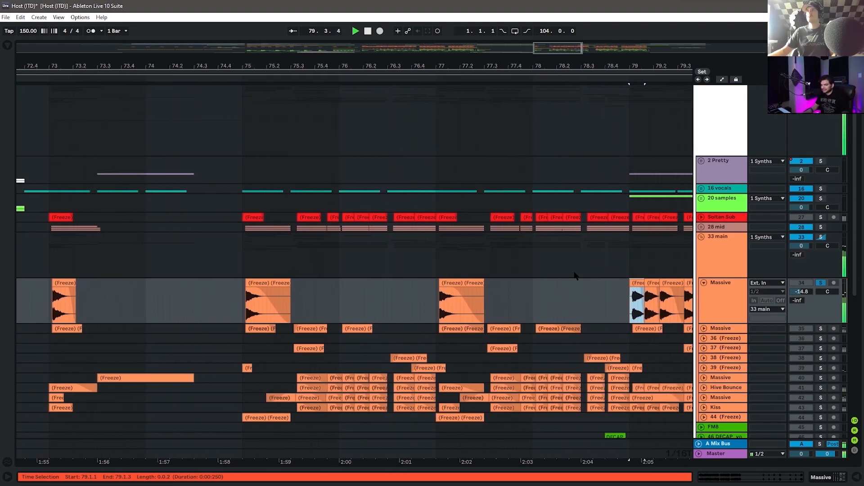
{"action": "key", "text": "space"}
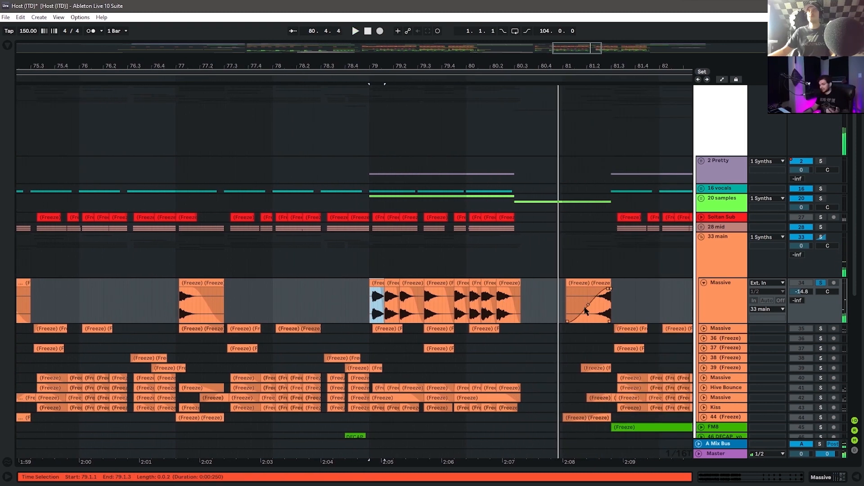
Unfold tracks 35, 36, 40, Hive Bounce 41 and Massive 42 to compare their frozen waveforms in the second drop
{"action": "scroll", "coordinate": [511, 303], "scroll_direction": "down", "scroll_amount": 5}
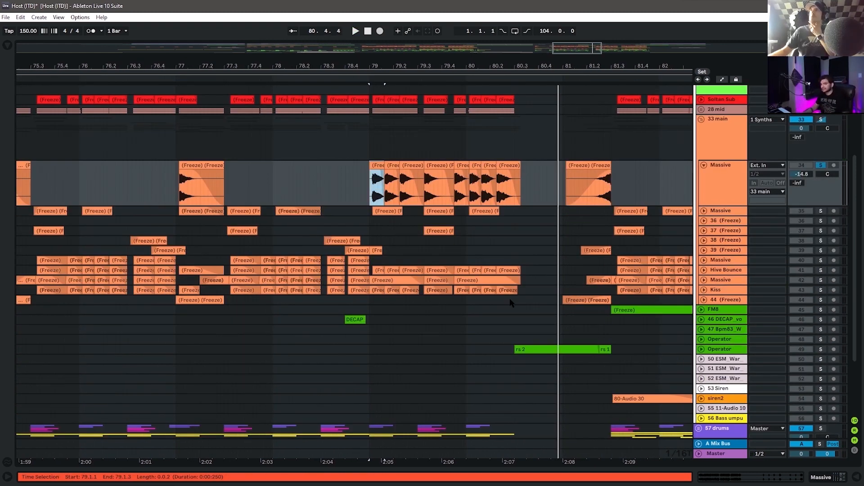
{"action": "left_click_drag", "start_coordinate": [298, 169], "coordinate": [470, 166]}
{"action": "left_click_drag", "start_coordinate": [356, 63], "coordinate": [379, 120]}
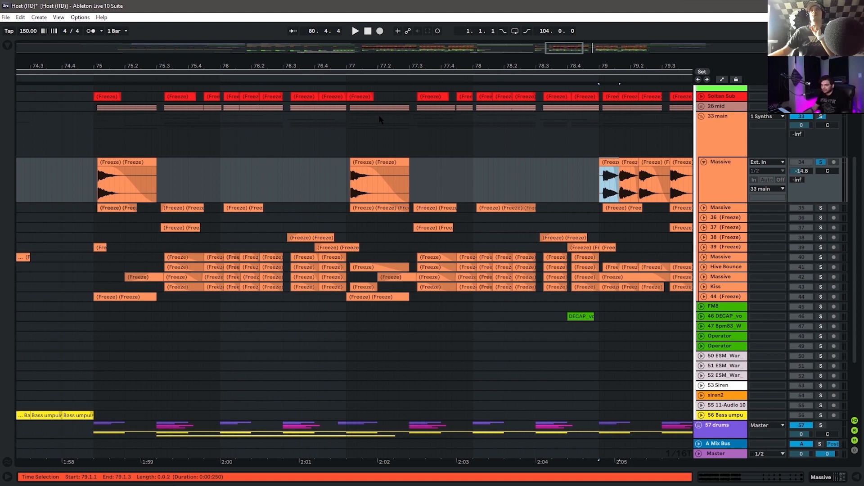
{"action": "left_click", "coordinate": [704, 208]}
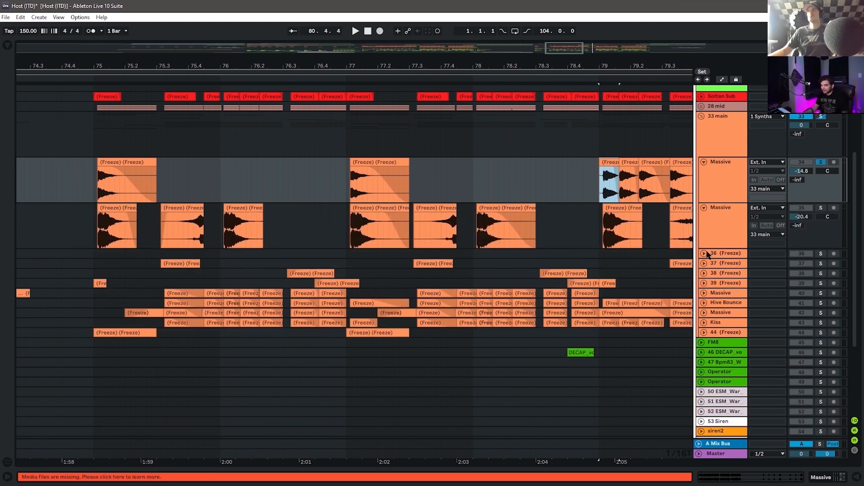
{"action": "left_click", "coordinate": [705, 254]}
{"action": "scroll", "coordinate": [706, 254], "scroll_direction": "down", "scroll_amount": 3}
{"action": "left_click", "coordinate": [704, 254]}
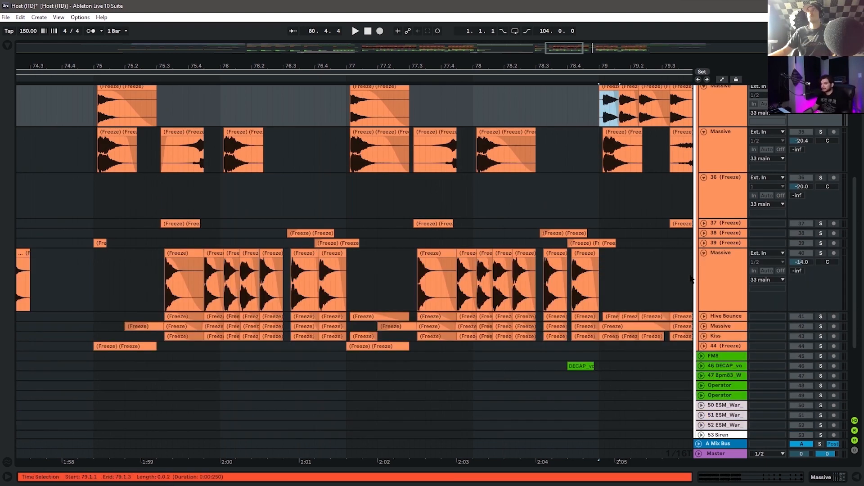
{"action": "left_click", "coordinate": [704, 316]}
{"action": "scroll", "coordinate": [703, 316], "scroll_direction": "down", "scroll_amount": 3}
{"action": "left_click", "coordinate": [704, 301]}
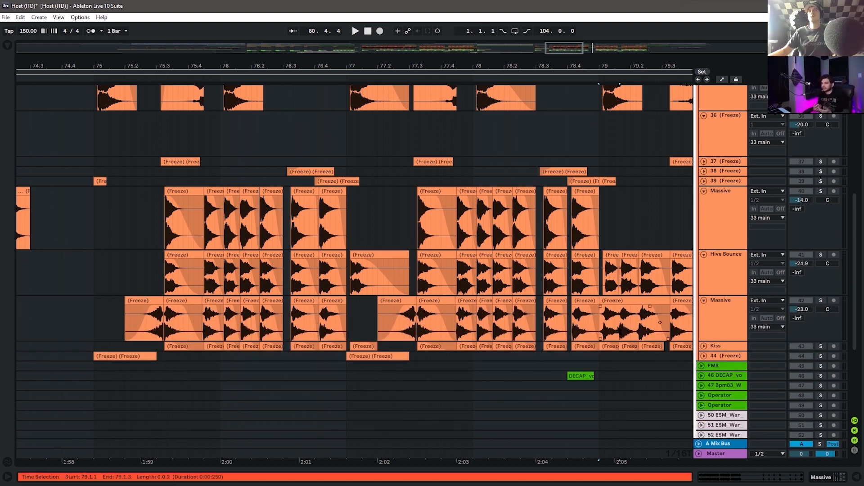
{"action": "scroll", "coordinate": [613, 358], "scroll_direction": "up", "scroll_amount": 2}
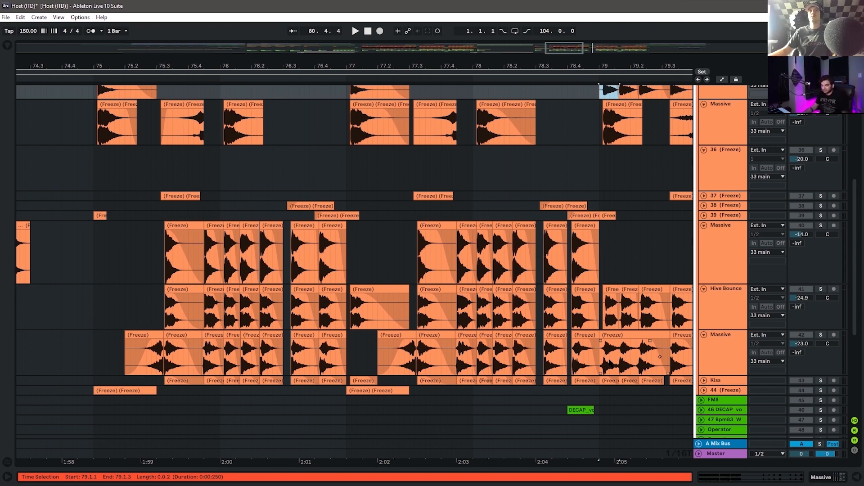
{"action": "scroll", "coordinate": [389, 144], "scroll_direction": "up", "scroll_amount": 4}
{"action": "scroll", "coordinate": [389, 144], "scroll_direction": "down", "scroll_amount": 5}
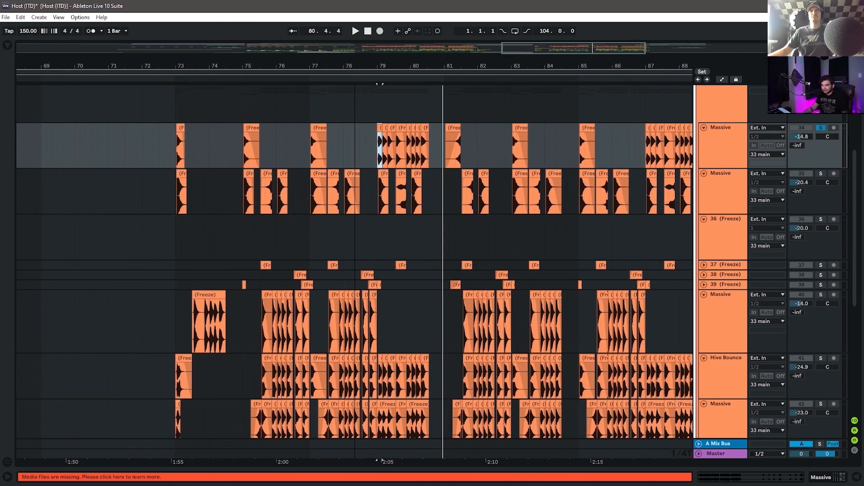
Insert an audio track below Massive 34, copy the last frozen clip onto it at 89.4.2, and solo and unfold the new track
{"action": "scroll", "coordinate": [526, 113], "scroll_direction": "right", "scroll_amount": 5}
{"action": "left_click", "coordinate": [505, 128]}
{"action": "left_click", "coordinate": [717, 155]}
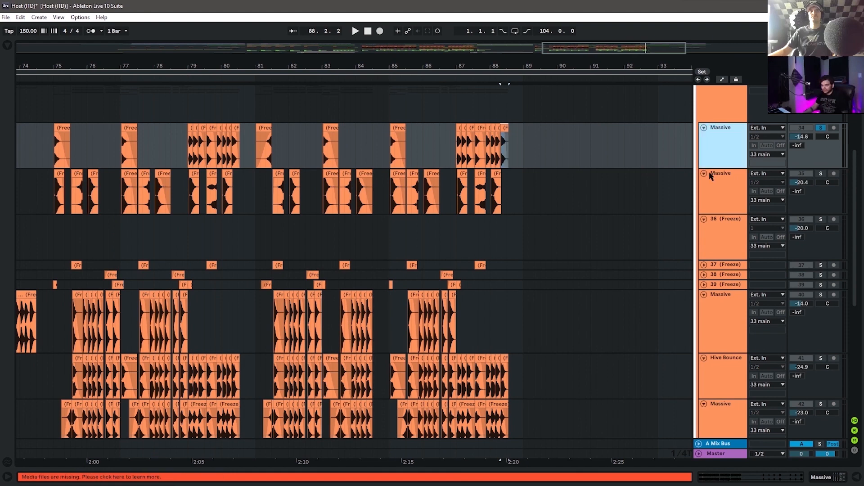
{"action": "key", "text": "ctrl+t"}
{"action": "left_click", "coordinate": [505, 137]}
{"action": "left_click", "coordinate": [820, 182]}
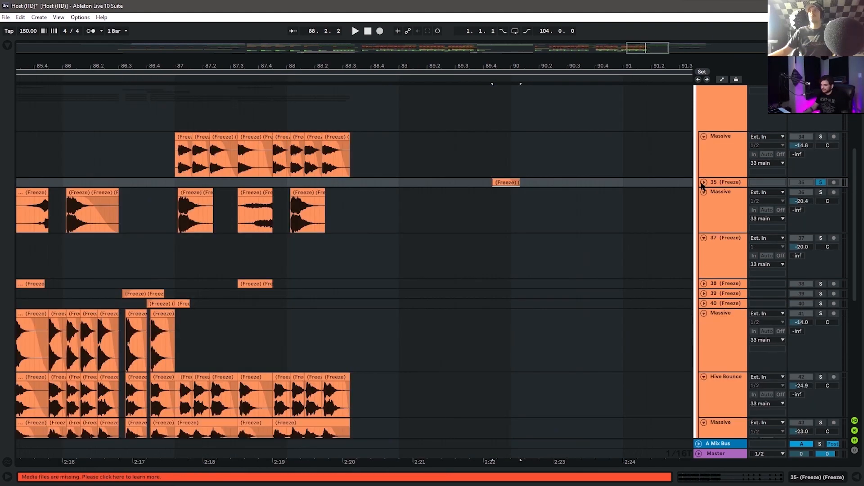
{"action": "left_click", "coordinate": [704, 183]}
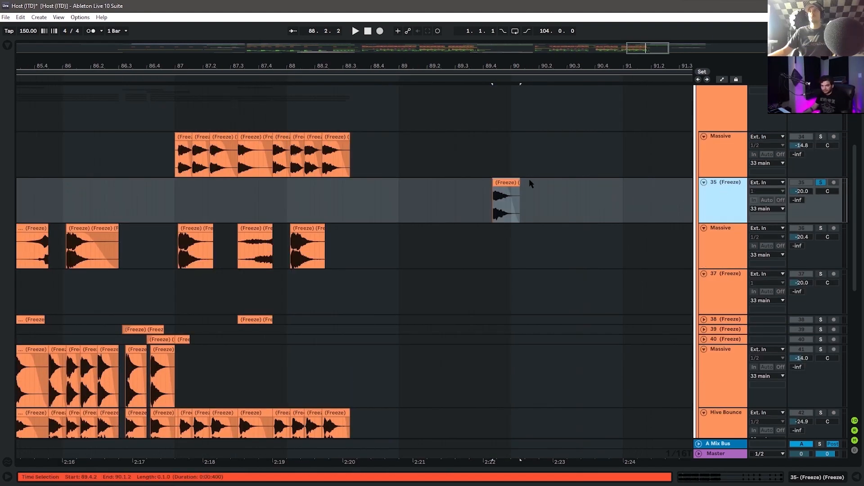
Select the copied frozen clip on track 35 and audition it in solo
{"action": "left_click", "coordinate": [508, 182]}
{"action": "key", "text": "space"}
{"action": "key", "text": "space"}
Search the browser for "valhal", add ValhallaShimmer with the BlackHole preset to track 35, and duplicate the track
{"action": "left_click_drag", "start_coordinate": [527, 66], "coordinate": [526, 67]}
{"action": "key", "text": "ctrl+f"}
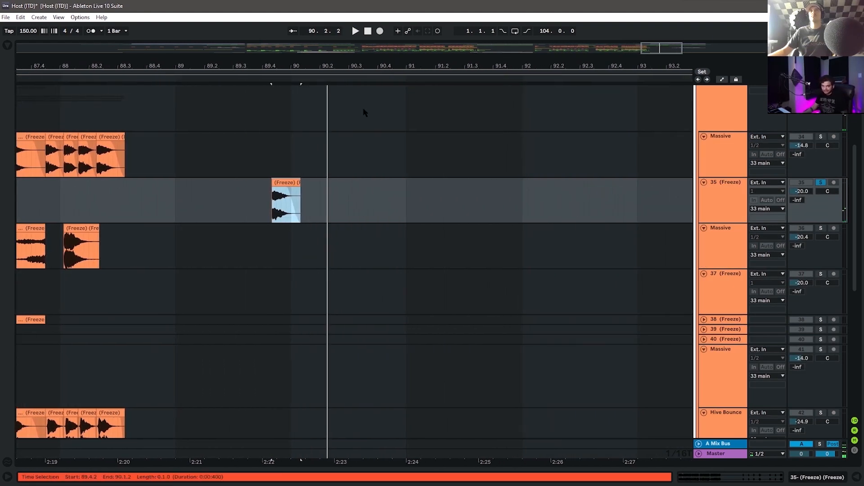
{"action": "type", "text": "valhal"}
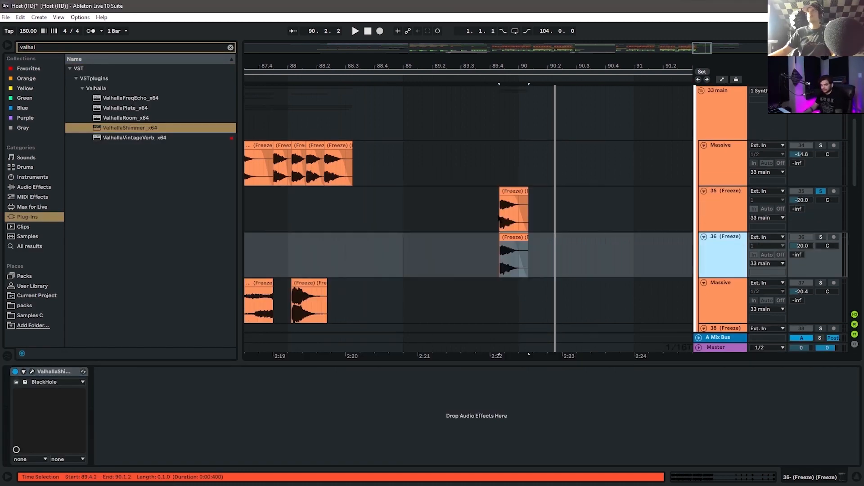
Delete ValhallaShimmer from the original track 35
{"action": "left_click", "coordinate": [490, 271]}
{"action": "key", "text": "Up"}
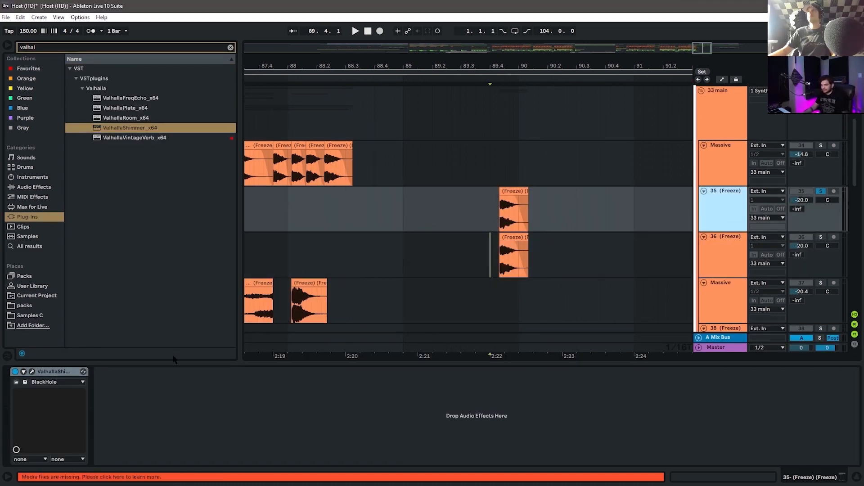
{"action": "left_click", "coordinate": [61, 374]}
{"action": "key", "text": "Delete"}
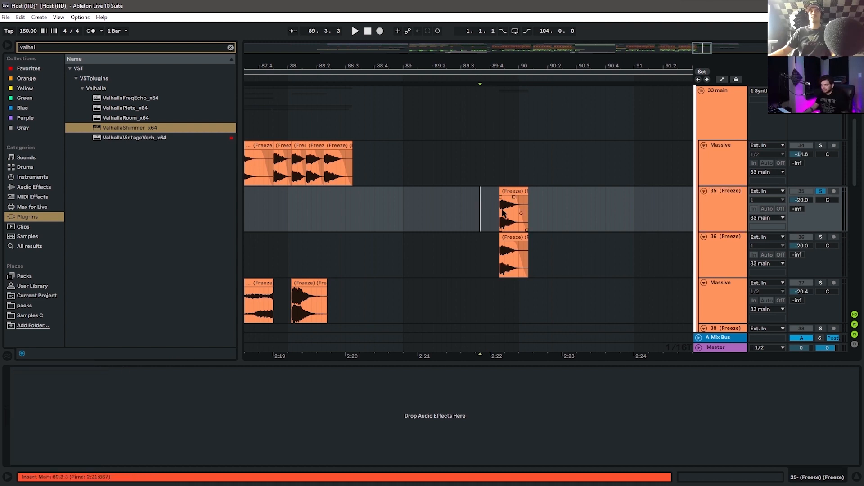
Color the frozen clip on track 35 red
{"action": "left_click", "coordinate": [512, 184]}
{"action": "left_click", "coordinate": [513, 191]}
{"action": "left_click", "coordinate": [731, 216]}
{"action": "right_click", "coordinate": [515, 192]}
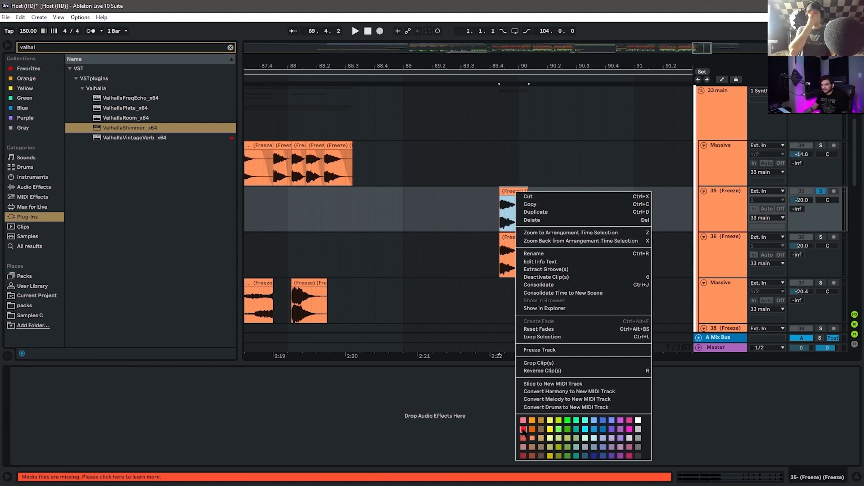
{"action": "left_click", "coordinate": [524, 430]}
{"action": "left_click", "coordinate": [577, 215]}
{"action": "left_click_drag", "start_coordinate": [547, 64], "coordinate": [464, 81]}
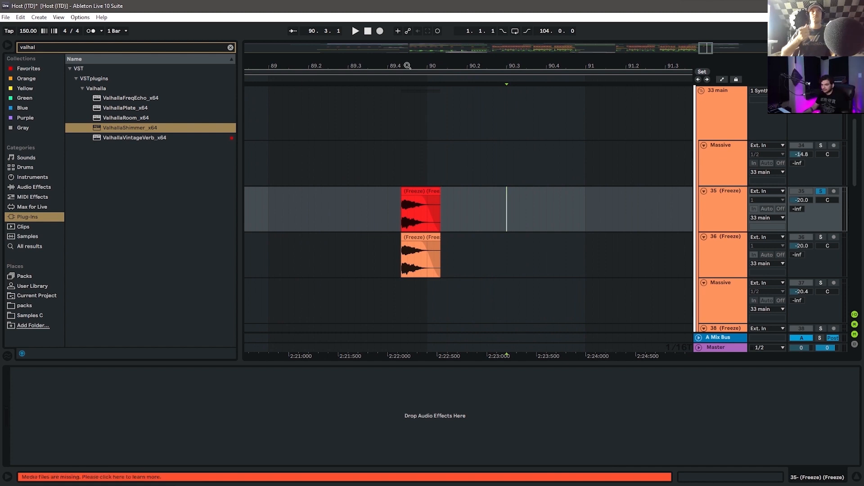
{"action": "left_click_drag", "start_coordinate": [407, 65], "coordinate": [451, 67]}
Color the duplicate clip on track 36 cyan and solo that track
{"action": "left_click", "coordinate": [461, 210]}
{"action": "right_click", "coordinate": [458, 238]}
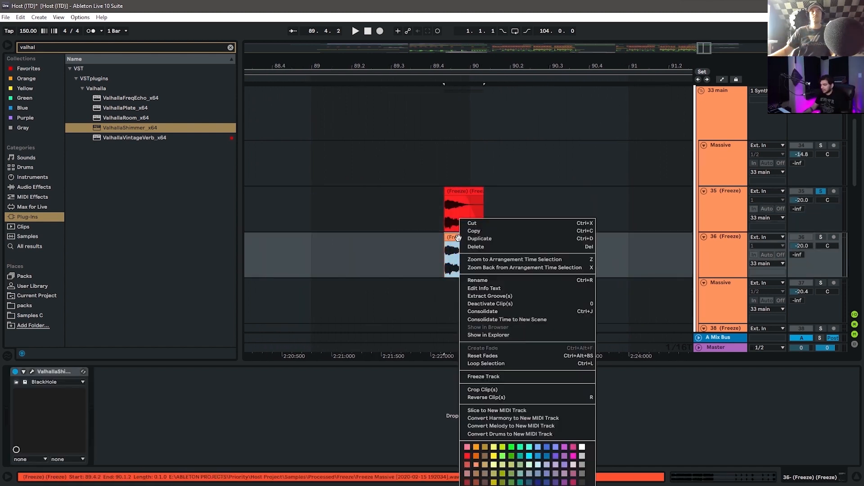
{"action": "left_click", "coordinate": [529, 455]}
{"action": "left_click", "coordinate": [543, 254]}
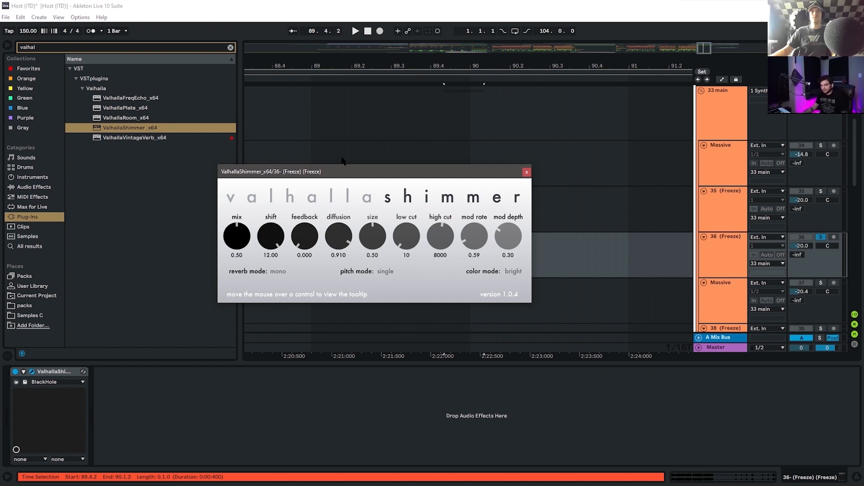
In track 36's ValhallaShimmer, set size, diffusion and mod depth to 0, mod rate to 0.10 and high cut to 15000
{"action": "left_click_drag", "start_coordinate": [327, 172], "coordinate": [207, 156]}
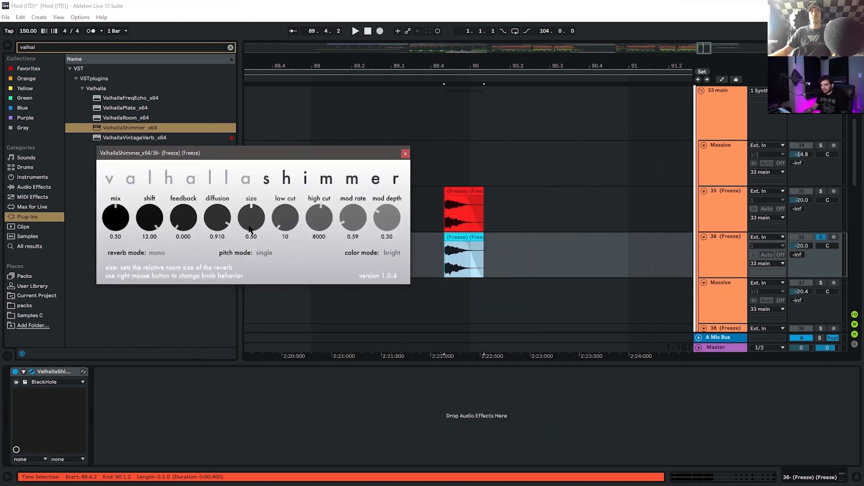
{"action": "left_click_drag", "start_coordinate": [249, 226], "coordinate": [249, 292]}
{"action": "left_click_drag", "start_coordinate": [220, 224], "coordinate": [219, 301]}
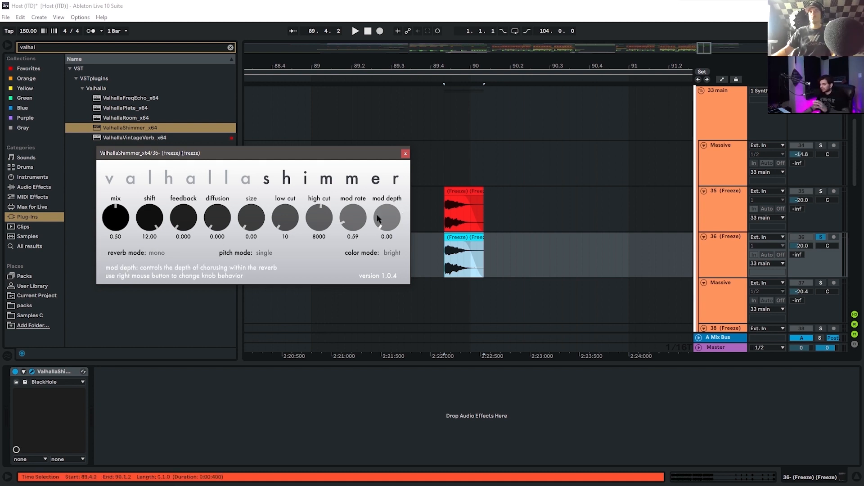
{"action": "left_click_drag", "start_coordinate": [382, 222], "coordinate": [374, 284]}
{"action": "left_click_drag", "start_coordinate": [351, 217], "coordinate": [339, 283]}
{"action": "left_click_drag", "start_coordinate": [316, 223], "coordinate": [309, 173]}
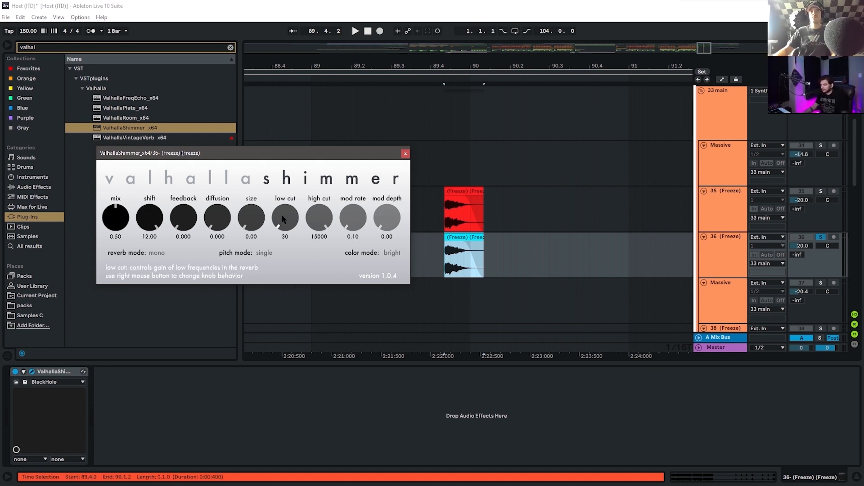
Set the reverb's low cut to 250 and mix to 1.00, and raise size to 0.31 and diffusion to 0.107 while auditioning
{"action": "left_click_drag", "start_coordinate": [282, 214], "coordinate": [282, 188]}
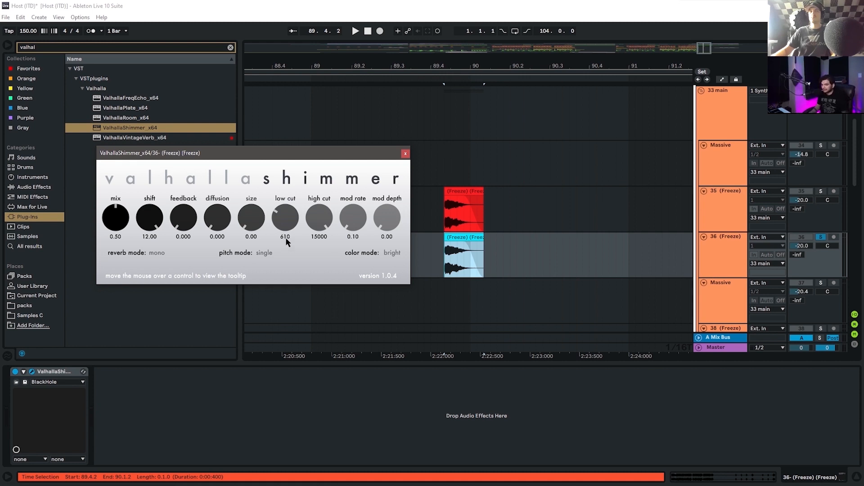
{"action": "type", "text": "250"}
{"action": "key", "text": "Return"}
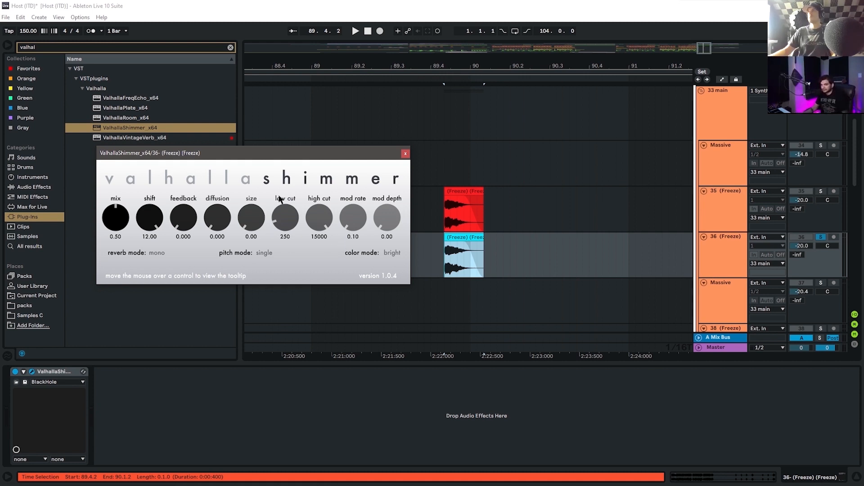
{"action": "left_click_drag", "start_coordinate": [116, 217], "coordinate": [108, 161]}
{"action": "key", "text": "space"}
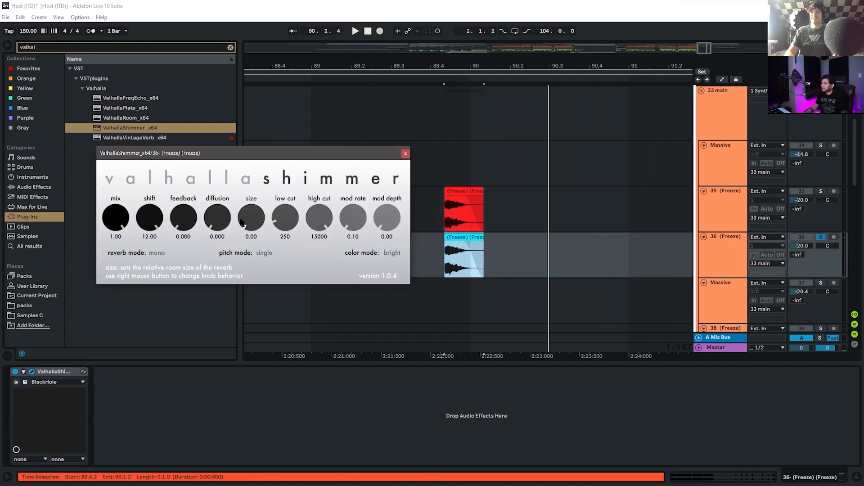
{"action": "mouse_move", "coordinate": [252, 221]}
{"action": "left_mouse_down"}
{"action": "mouse_move", "coordinate": [252, 211]}
{"action": "mouse_move", "coordinate": [219, 212]}
{"action": "mouse_move", "coordinate": [253, 219]}
{"action": "mouse_move", "coordinate": [249, 212]}
{"action": "left_mouse_up"}
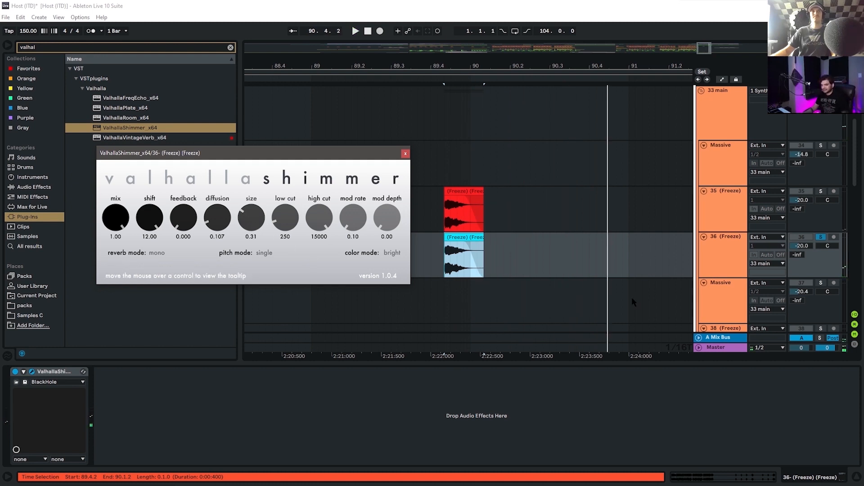
Record the reverb by resampling onto a new audio track below track 36, and delete the cyan clip's source track
{"action": "left_click", "coordinate": [381, 31]}
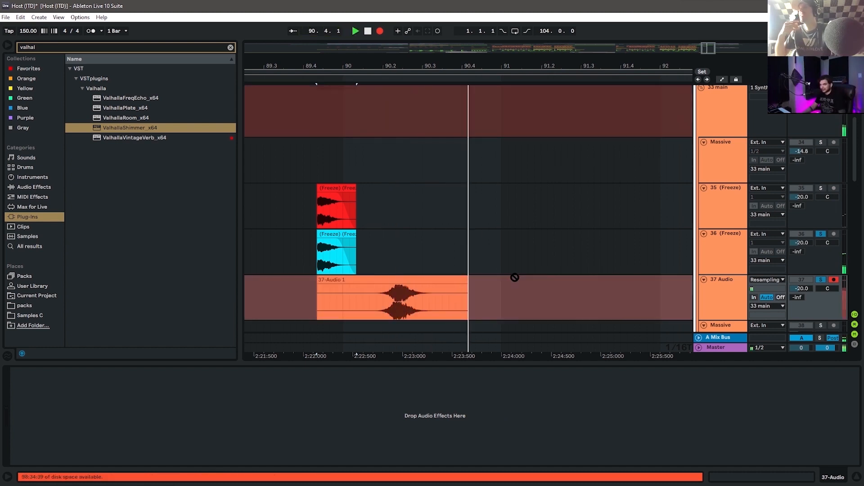
{"action": "key", "text": "space"}
{"action": "left_click", "coordinate": [412, 251]}
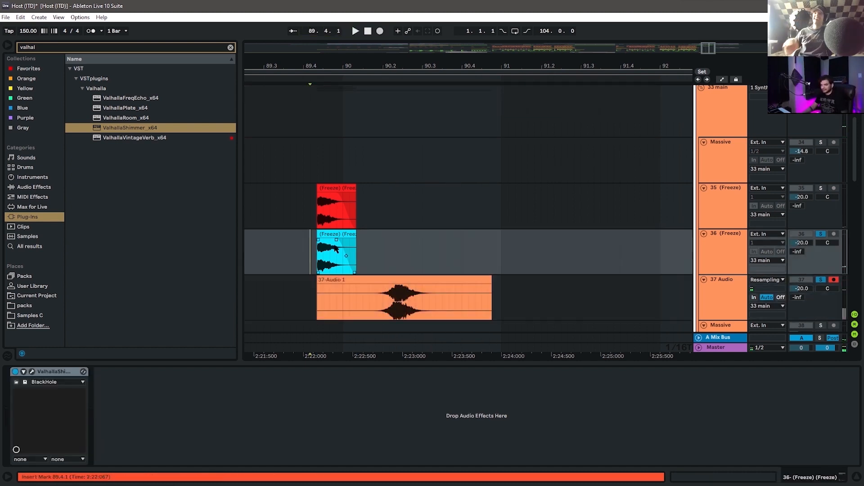
{"action": "left_click", "coordinate": [713, 240]}
{"action": "key", "text": "Delete"}
{"action": "left_click", "coordinate": [401, 221]}
{"action": "left_click", "coordinate": [386, 235]}
{"action": "scroll", "coordinate": [524, 268], "scroll_direction": "down", "scroll_amount": 2}
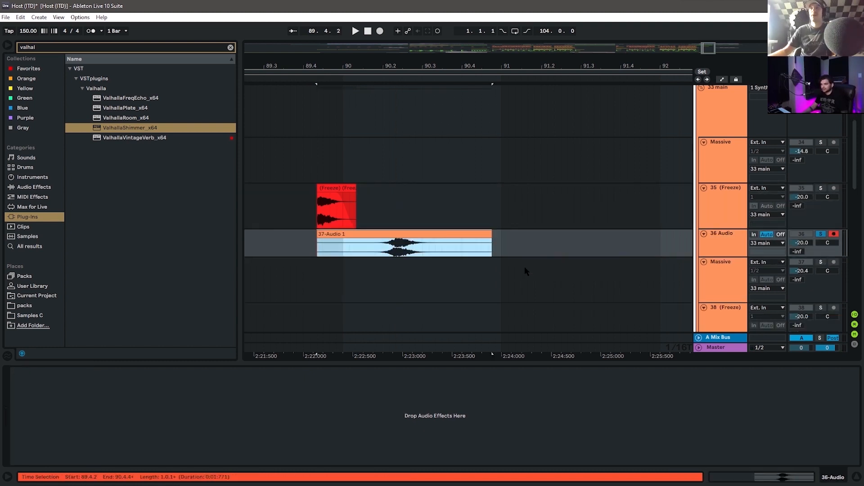
Enlarge the resampled audio track and audition the red clip on track 35 in solo alongside it
{"action": "left_click_drag", "start_coordinate": [715, 257], "coordinate": [716, 310]}
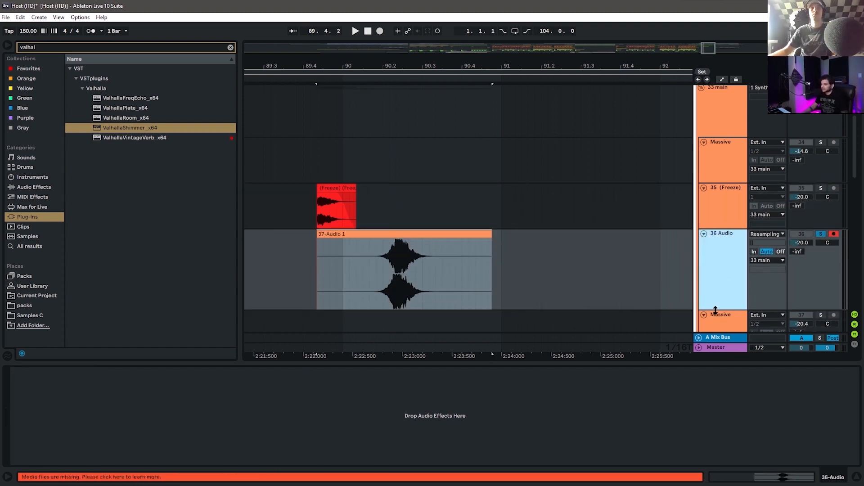
{"action": "left_click", "coordinate": [318, 218]}
{"action": "left_click_drag", "start_coordinate": [318, 220], "coordinate": [465, 226]}
{"action": "left_click", "coordinate": [822, 195], "text": "ctrl"}
{"action": "key", "text": "space"}
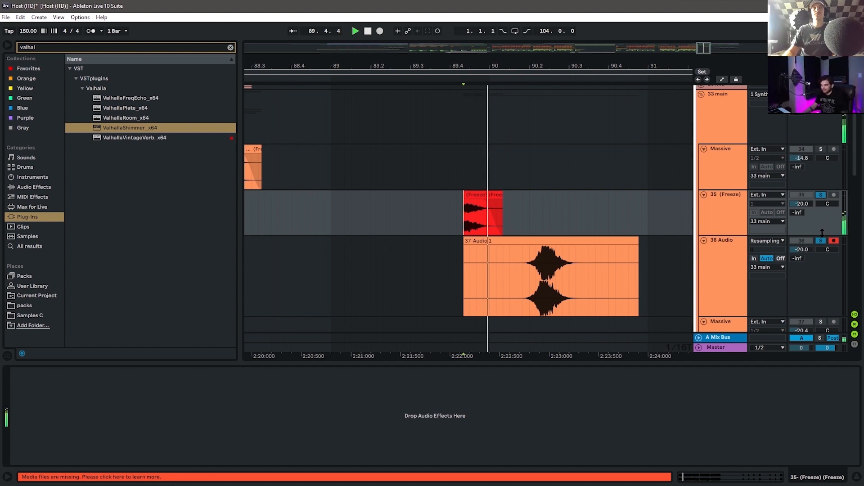
{"action": "key", "text": "space"}
Disarm track 36 and shift its recorded clip to start at 89.2.2, aligning the reverb swell with the red clip
{"action": "left_click", "coordinate": [484, 282]}
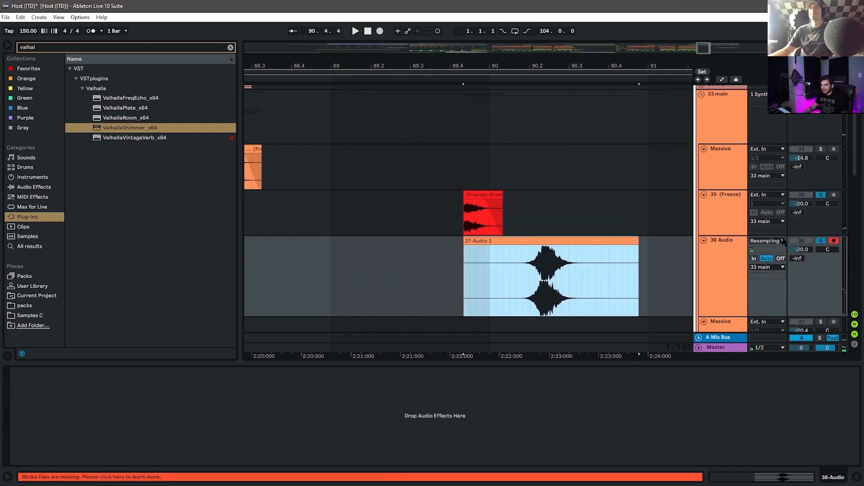
{"action": "left_click", "coordinate": [833, 241]}
{"action": "left_click", "coordinate": [821, 241]}
{"action": "left_click_drag", "start_coordinate": [542, 245], "coordinate": [477, 246]}
{"action": "scroll", "coordinate": [473, 248], "scroll_direction": "up", "scroll_amount": 5}
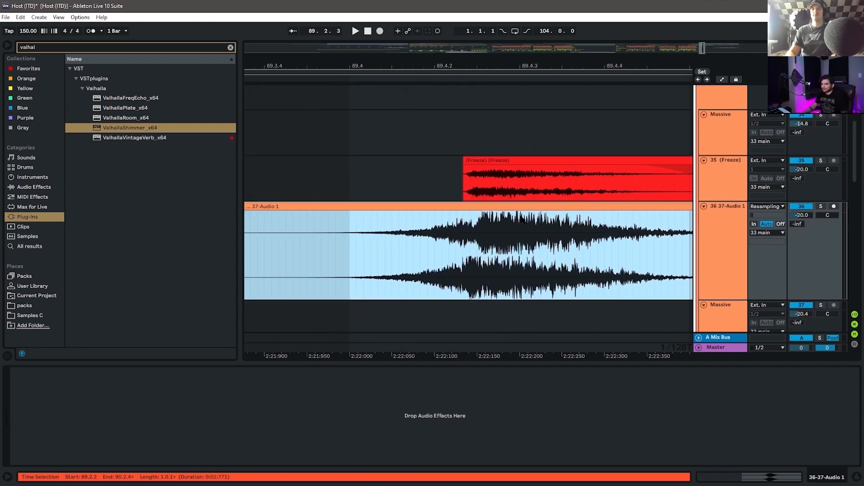
{"action": "scroll", "coordinate": [521, 219], "scroll_direction": "down", "scroll_amount": 1}
{"action": "scroll", "coordinate": [513, 237], "scroll_direction": "down", "scroll_amount": 8}
Audition the aligned reverb layer and the red clip together from 89.3.1 with tracks 35 and 36 soloed
{"action": "left_click", "coordinate": [512, 237]}
{"action": "scroll", "coordinate": [529, 238], "scroll_direction": "up", "scroll_amount": 5}
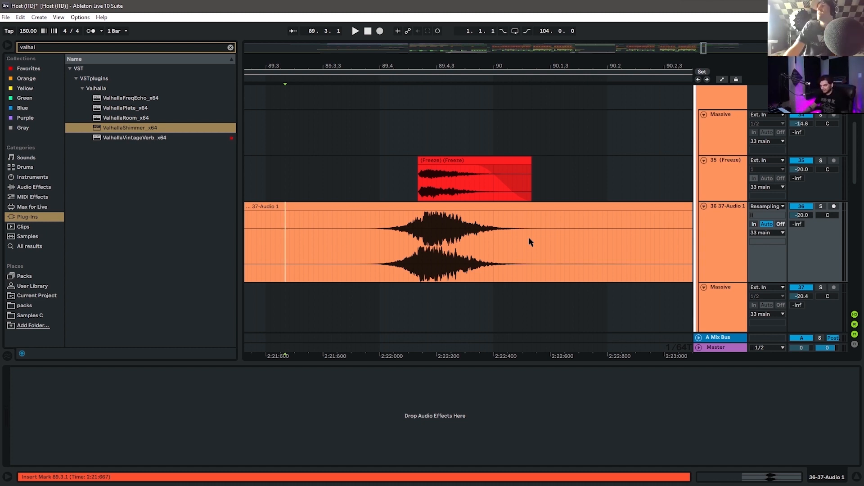
{"action": "key", "text": "space"}
{"action": "key", "text": "space"}
{"action": "left_click", "coordinate": [821, 206]}
{"action": "left_click", "coordinate": [821, 161], "text": "ctrl"}
{"action": "key", "text": "space"}
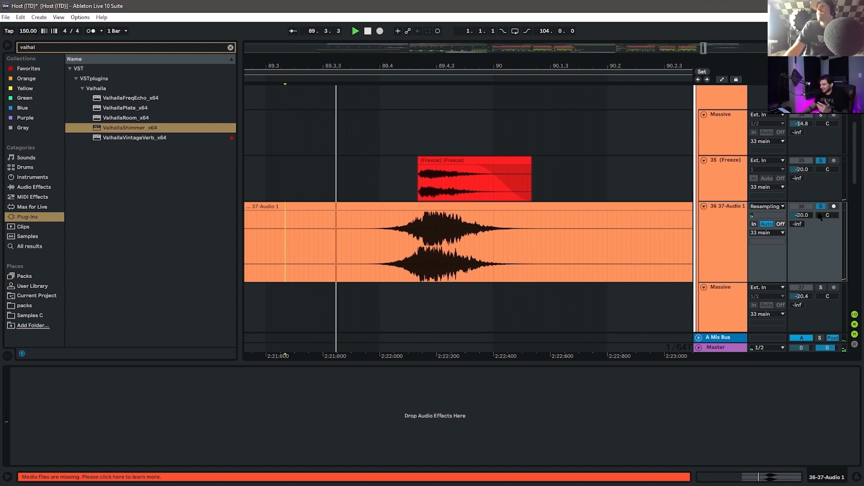
{"action": "key", "text": "space"}
Delete the demonstration tracks 36 and 35 from the arrangement
{"action": "left_click_drag", "start_coordinate": [536, 67], "coordinate": [642, 67]}
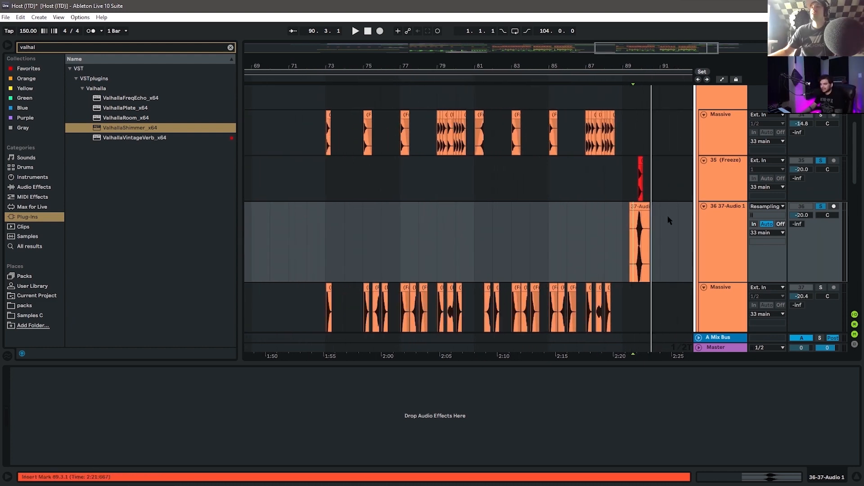
{"action": "left_click", "coordinate": [717, 218]}
{"action": "key", "text": "Delete"}
{"action": "left_click", "coordinate": [728, 181]}
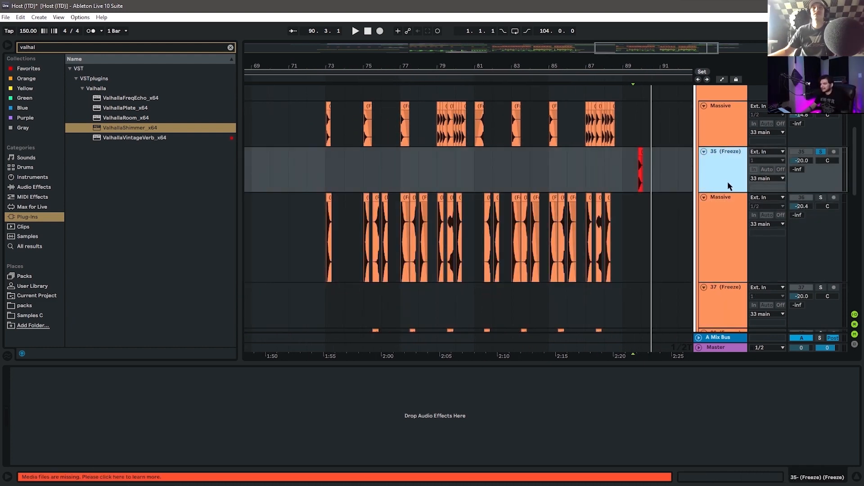
{"action": "key", "text": "Delete"}
Fold Massive tracks 34 and 35, and briefly display the track delay settings
{"action": "scroll", "coordinate": [684, 190], "scroll_direction": "up", "scroll_amount": 3}
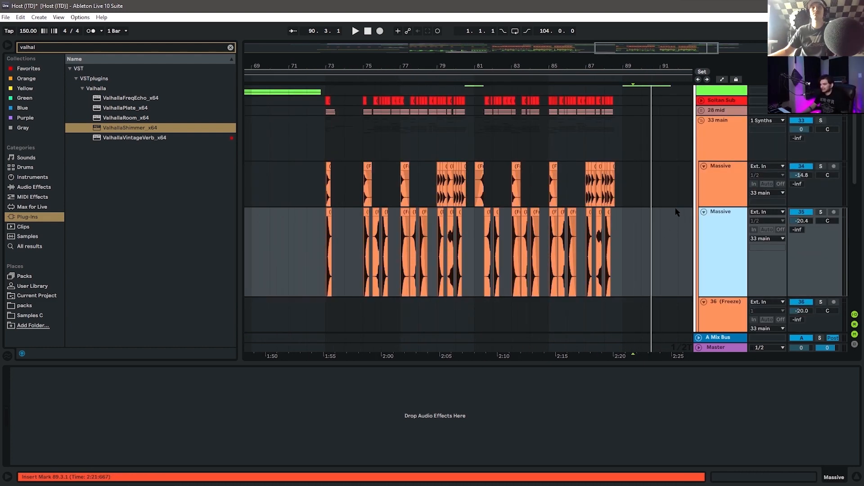
{"action": "left_click", "coordinate": [704, 166]}
{"action": "left_click", "coordinate": [704, 176]}
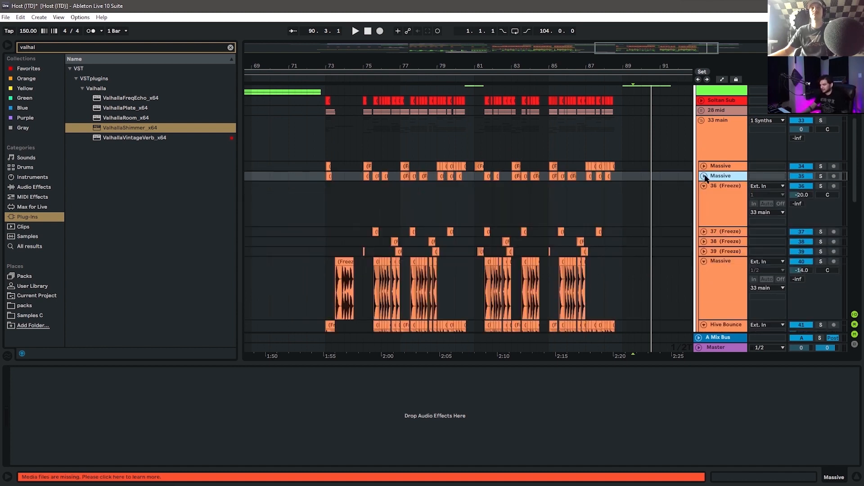
{"action": "left_click", "coordinate": [855, 345]}
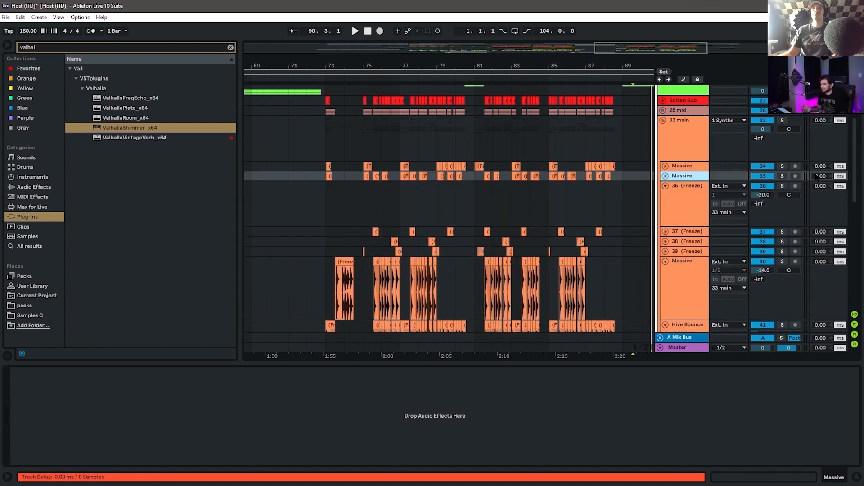
{"action": "left_click", "coordinate": [855, 345]}
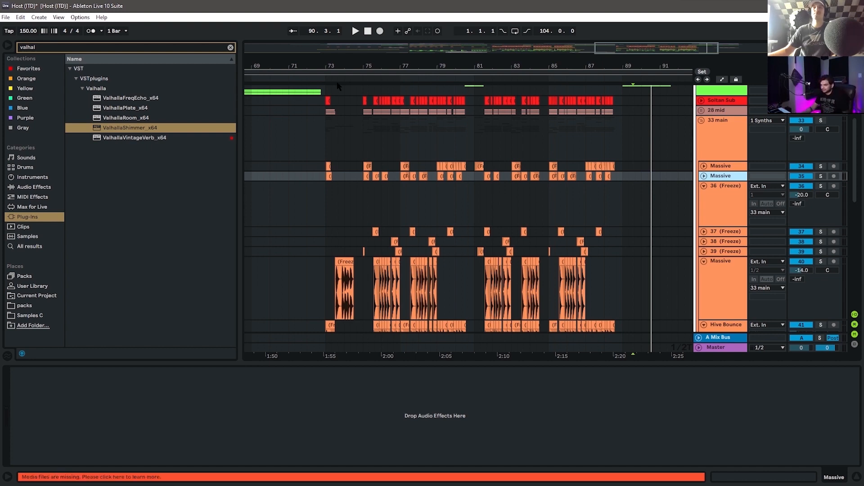
Unfold Massive track 40 and Hive Bounce, and audition each in solo from 75.3.1
{"action": "left_click_drag", "start_coordinate": [340, 63], "coordinate": [340, 85]}
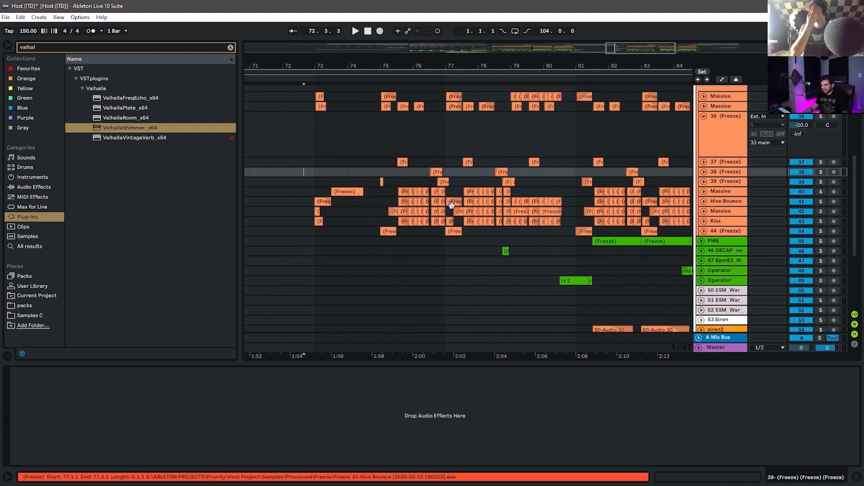
{"action": "left_click_drag", "start_coordinate": [405, 71], "coordinate": [401, 154]}
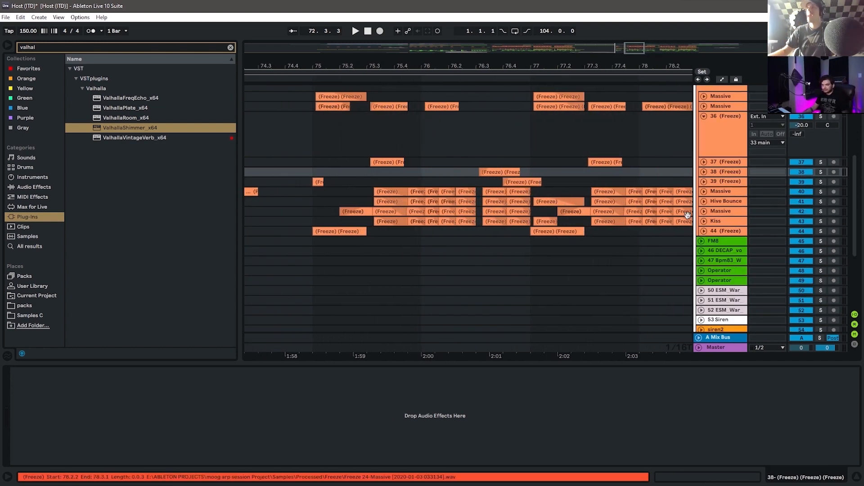
{"action": "left_click", "coordinate": [704, 202]}
{"action": "left_click", "coordinate": [704, 192]}
{"action": "left_click", "coordinate": [373, 207]}
{"action": "left_click", "coordinate": [823, 193]}
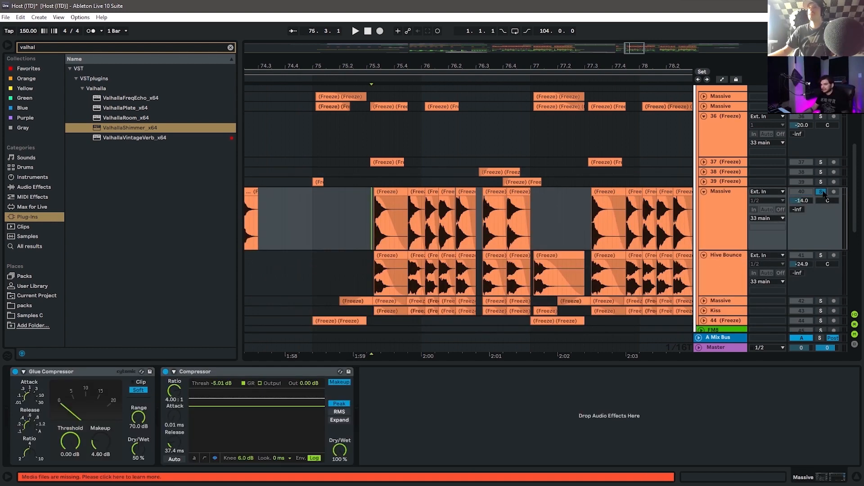
{"action": "key", "text": "space"}
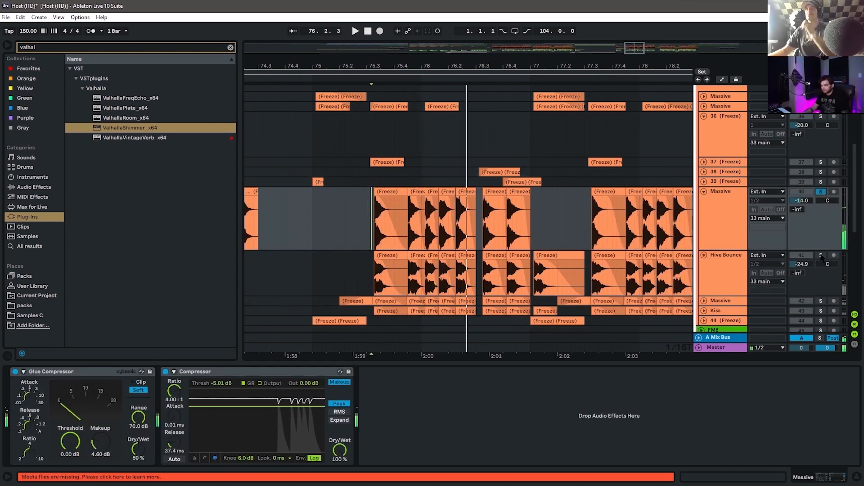
{"action": "left_click", "coordinate": [822, 255]}
{"action": "scroll", "coordinate": [720, 266], "scroll_direction": "down", "scroll_amount": 2}
Unfold and solo Massive track 42, and fold Multiband Dynamics in its device chain
{"action": "left_click", "coordinate": [708, 267]}
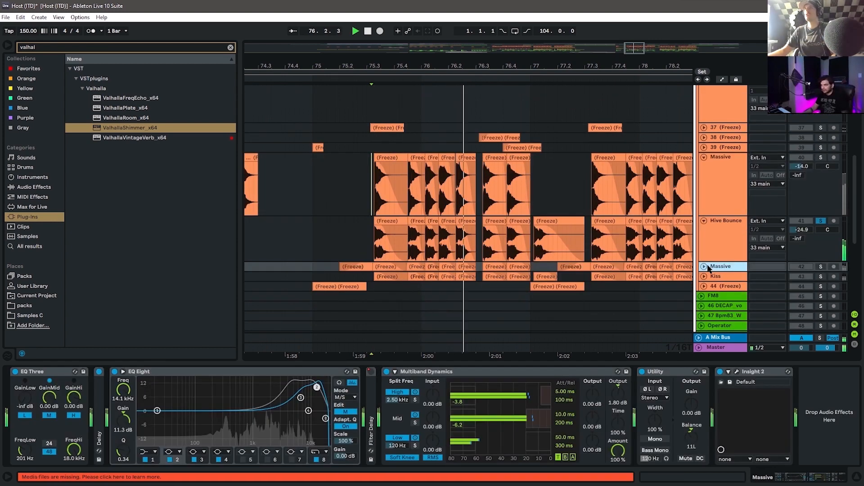
{"action": "key", "text": "space"}
{"action": "left_click", "coordinate": [704, 267]}
{"action": "left_click", "coordinate": [222, 374]}
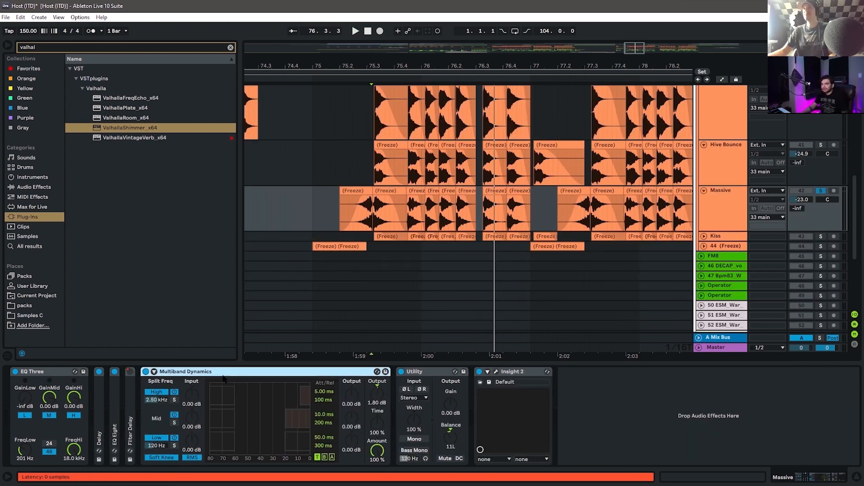
{"action": "double_click", "coordinate": [222, 373]}
{"action": "left_click", "coordinate": [721, 222]}
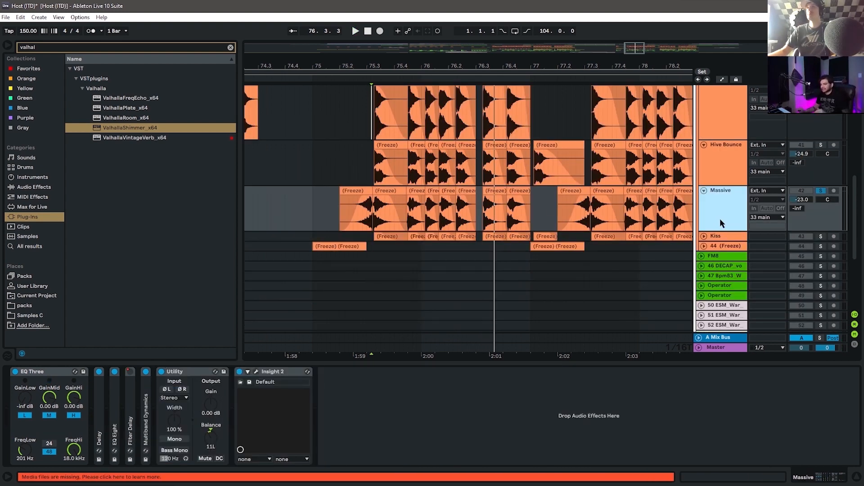
Set the playback start to 75.1.3 on Massive track 42
{"action": "left_click", "coordinate": [331, 209]}
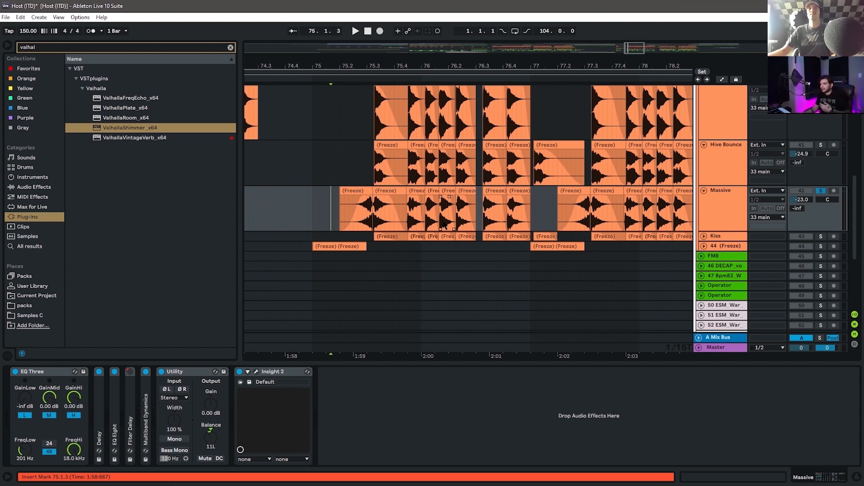
{"action": "scroll", "coordinate": [444, 224], "scroll_direction": "up", "scroll_amount": 2}
{"action": "left_click_drag", "start_coordinate": [413, 71], "coordinate": [421, 43]}
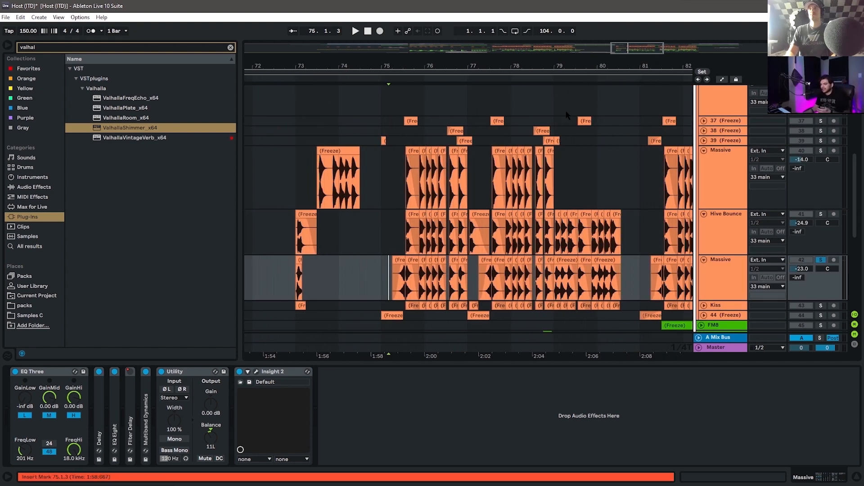
Fold Massive track 40, Hive Bounce track 41 and Massive track 42, and select the 33 main group
{"action": "left_click", "coordinate": [704, 150]}
{"action": "left_click", "coordinate": [704, 160]}
{"action": "left_click", "coordinate": [704, 170]}
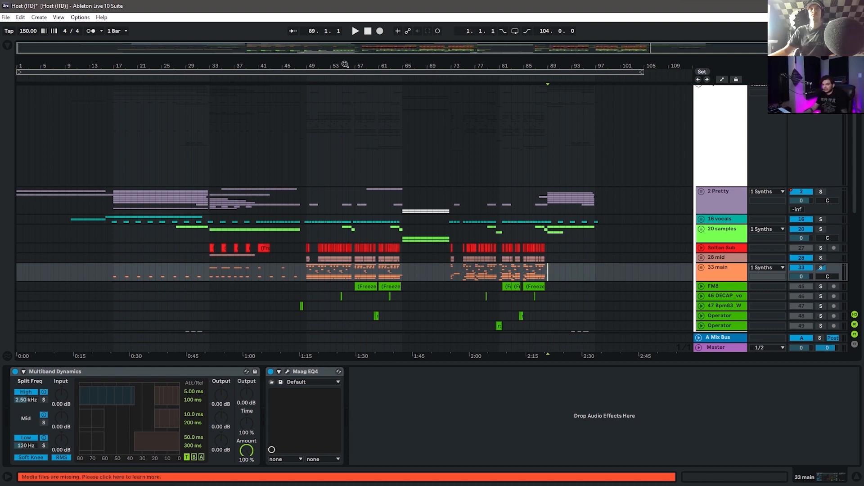
{"action": "left_click", "coordinate": [718, 279]}
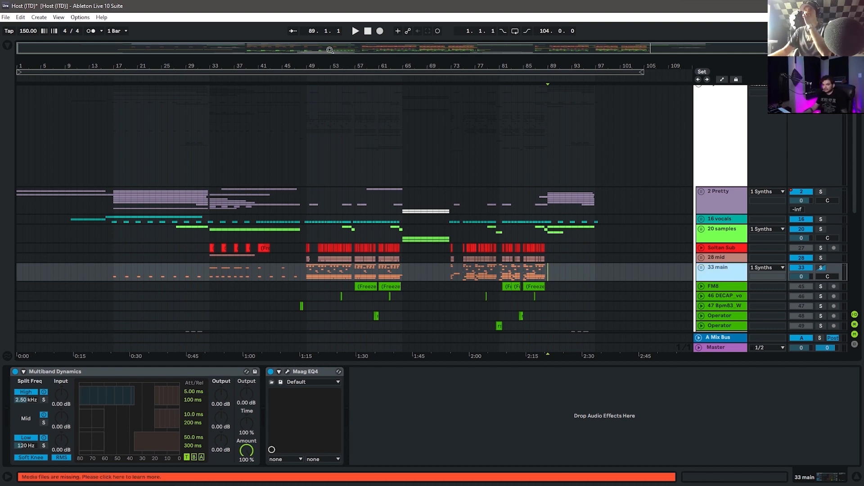
{"action": "left_click_drag", "start_coordinate": [331, 66], "coordinate": [373, 182]}
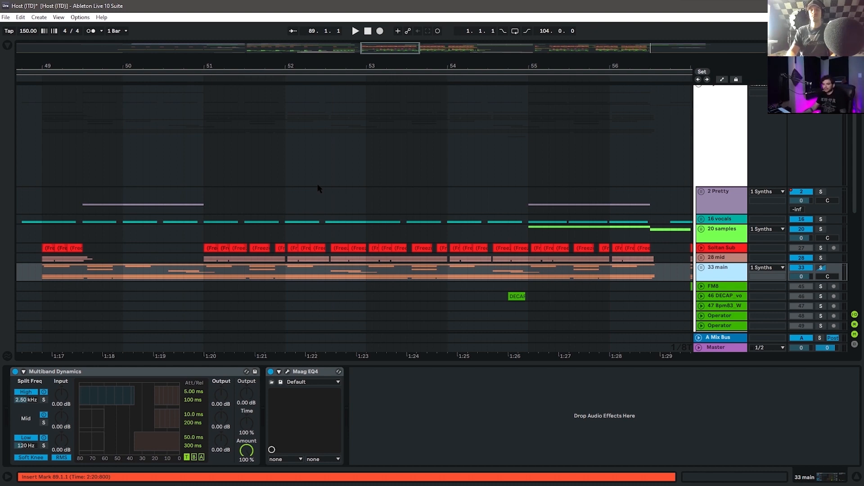
{"action": "scroll", "coordinate": [409, 181], "scroll_direction": "up", "scroll_amount": 1}
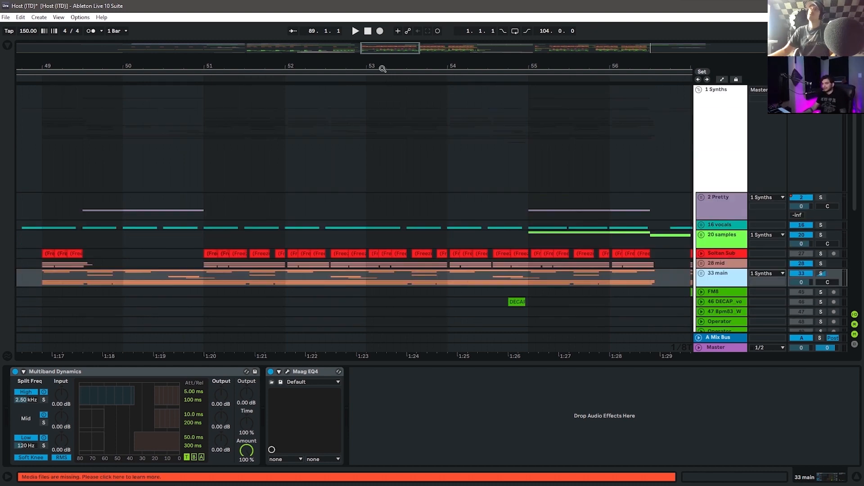
{"action": "left_click_drag", "start_coordinate": [382, 66], "coordinate": [383, 13]}
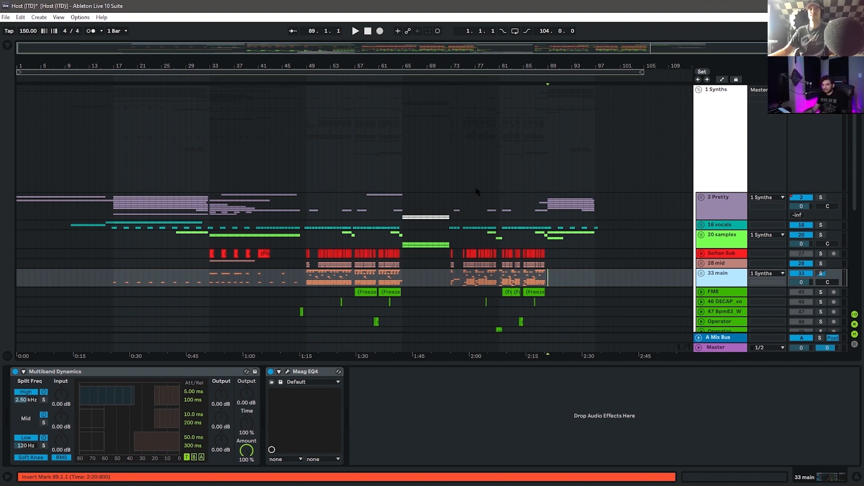
{"action": "left_click_drag", "start_coordinate": [336, 67], "coordinate": [338, 126]}
{"action": "left_click_drag", "start_coordinate": [341, 63], "coordinate": [340, 12]}
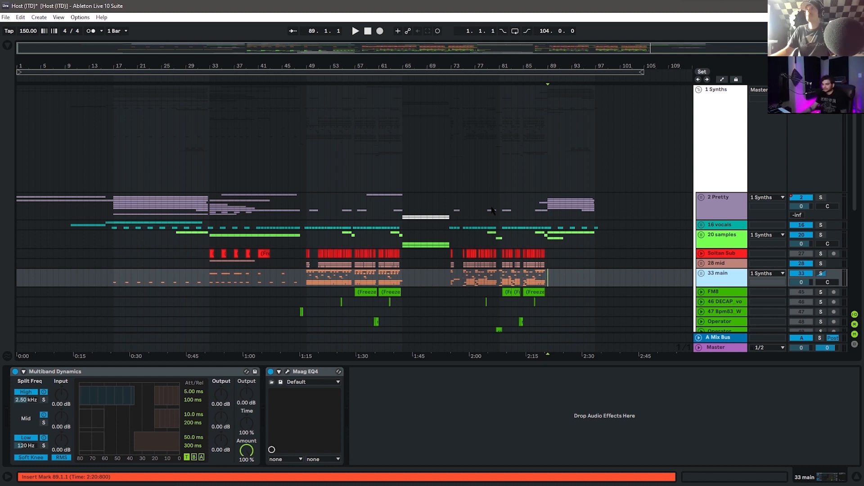
Unfold the 57 drums group and its 58 kick subgroup around bar 49, and select the Cymatics kick track
{"action": "scroll", "coordinate": [492, 210], "scroll_direction": "down", "scroll_amount": 5}
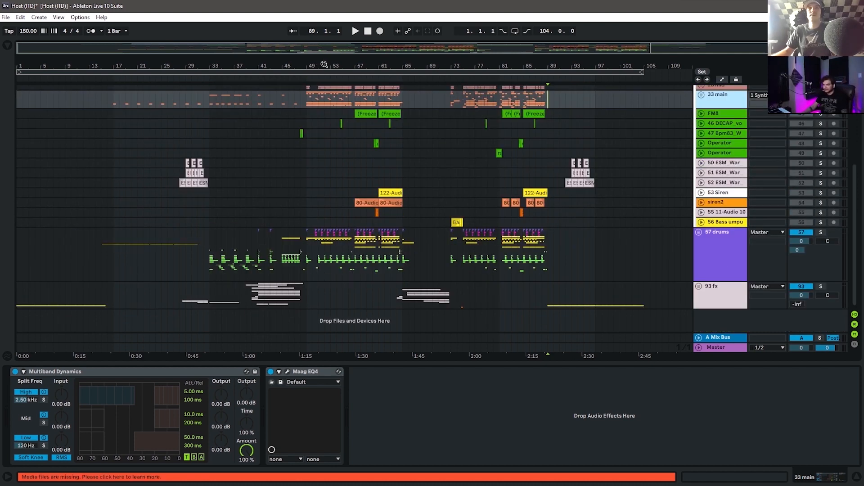
{"action": "left_click_drag", "start_coordinate": [321, 66], "coordinate": [317, 136]}
{"action": "left_click", "coordinate": [340, 234]}
{"action": "left_click_drag", "start_coordinate": [355, 66], "coordinate": [401, 109]}
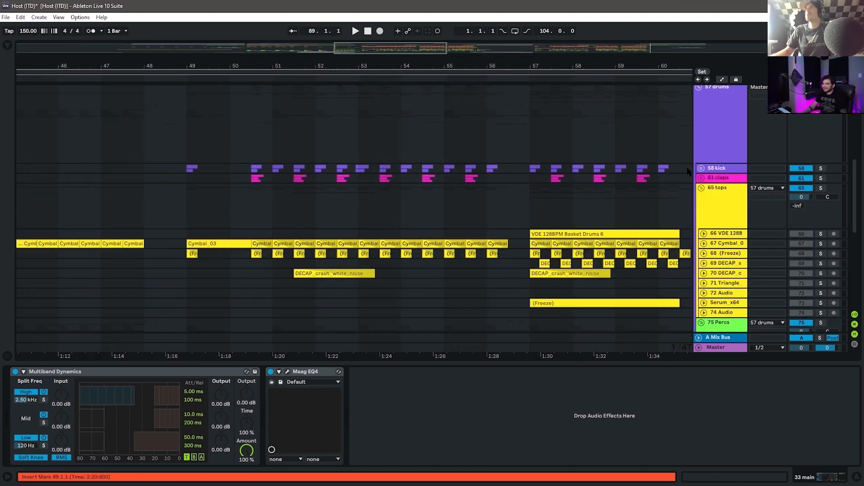
{"action": "left_click", "coordinate": [701, 169]}
{"action": "left_click", "coordinate": [723, 188]}
{"action": "left_click", "coordinate": [723, 206]}
{"action": "left_click", "coordinate": [723, 216]}
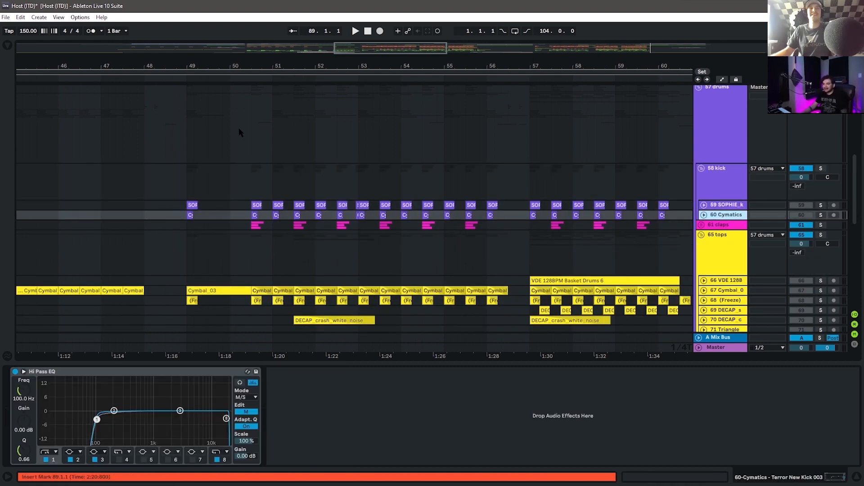
Unfold kick tracks 59 SOPHIE and 60 Cymatics to show their waveforms
{"action": "left_click_drag", "start_coordinate": [234, 66], "coordinate": [336, 111]}
{"action": "left_click", "coordinate": [704, 205]}
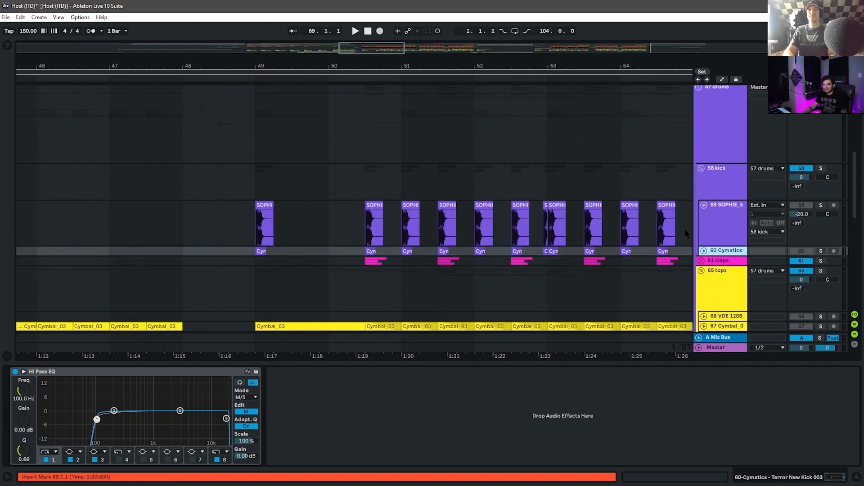
{"action": "left_click", "coordinate": [704, 250]}
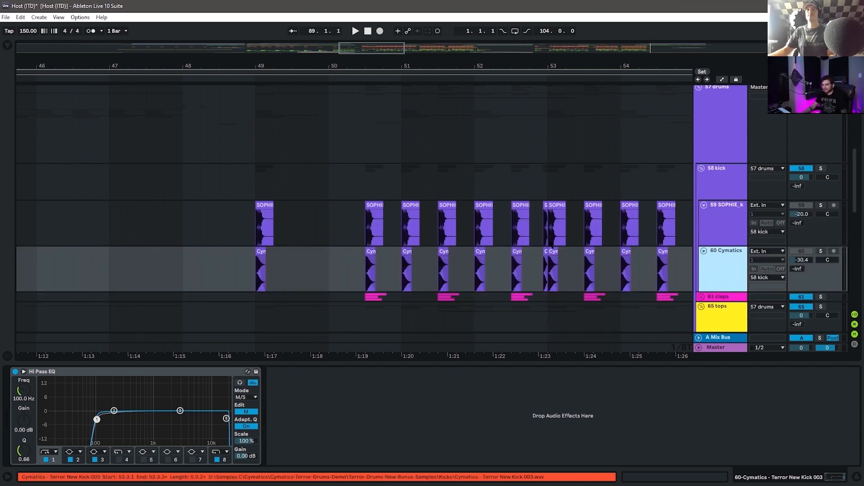
Solo kick tracks 59 and 60 together and audition the first layered kick at bar 49
{"action": "left_click_drag", "start_coordinate": [261, 66], "coordinate": [261, 82]}
{"action": "left_click", "coordinate": [260, 251]}
{"action": "left_click", "coordinate": [822, 205]}
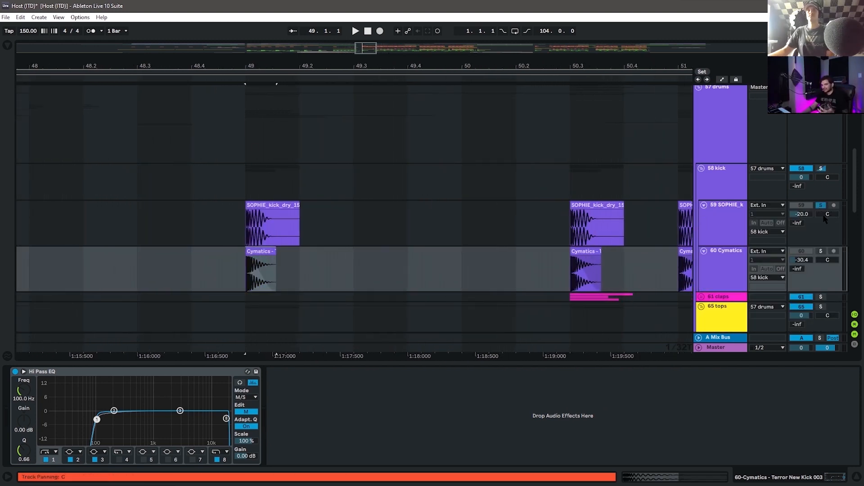
{"action": "left_click", "coordinate": [822, 252], "text": "ctrl"}
{"action": "key", "text": "space"}
{"action": "key", "text": "space"}
Select the 58 kick group and briefly display its Disperser plug-in window
{"action": "left_click_drag", "start_coordinate": [360, 66], "coordinate": [212, 48]}
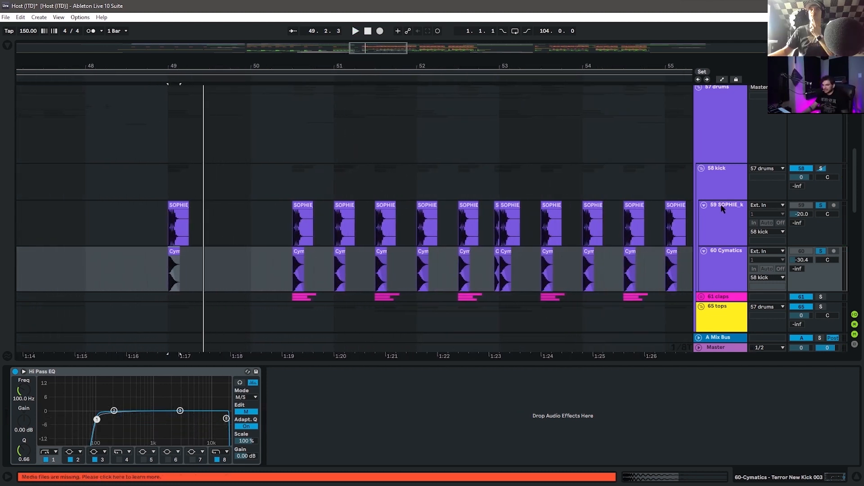
{"action": "left_click", "coordinate": [726, 234]}
{"action": "left_click", "coordinate": [729, 253]}
{"action": "left_click", "coordinate": [729, 198]}
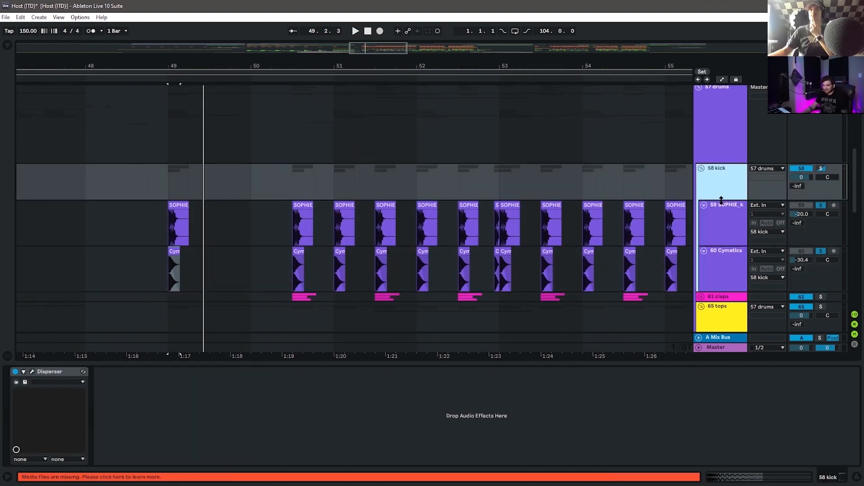
{"action": "left_click_drag", "start_coordinate": [537, 305], "coordinate": [477, 301]}
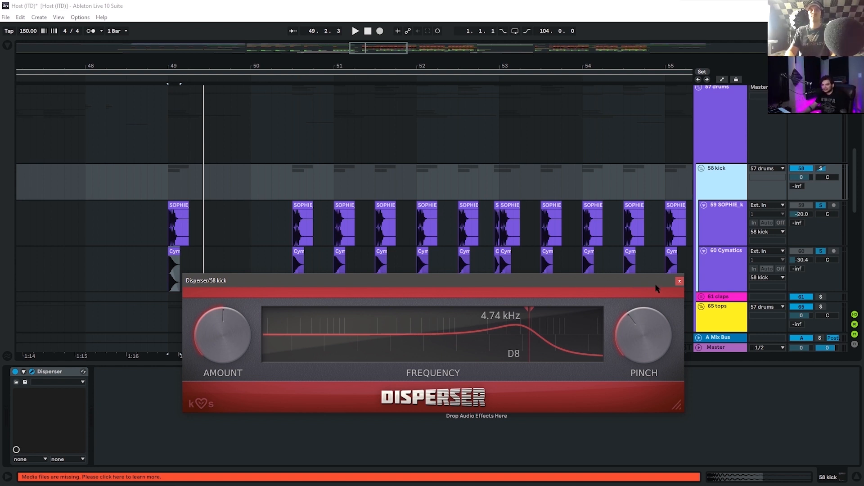
{"action": "left_click", "coordinate": [680, 281]}
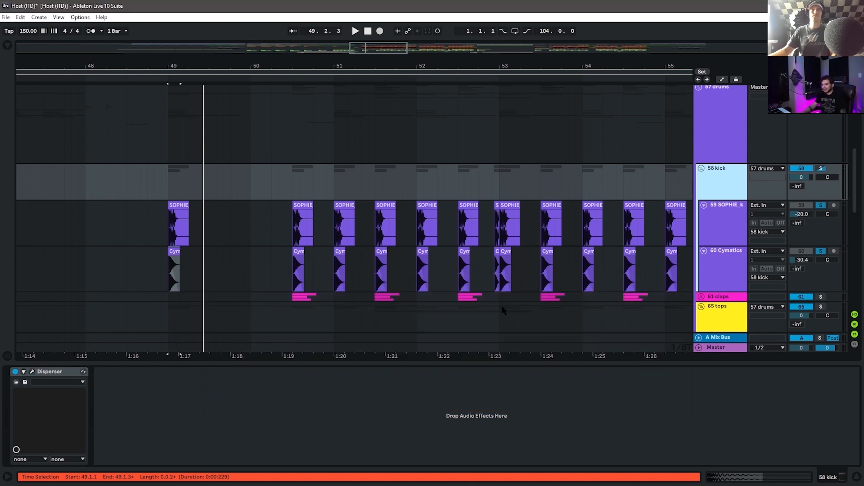
Solo the 58 kick group with the playback start at 49.1.1, and check its Disperser settings
{"action": "left_click", "coordinate": [169, 179]}
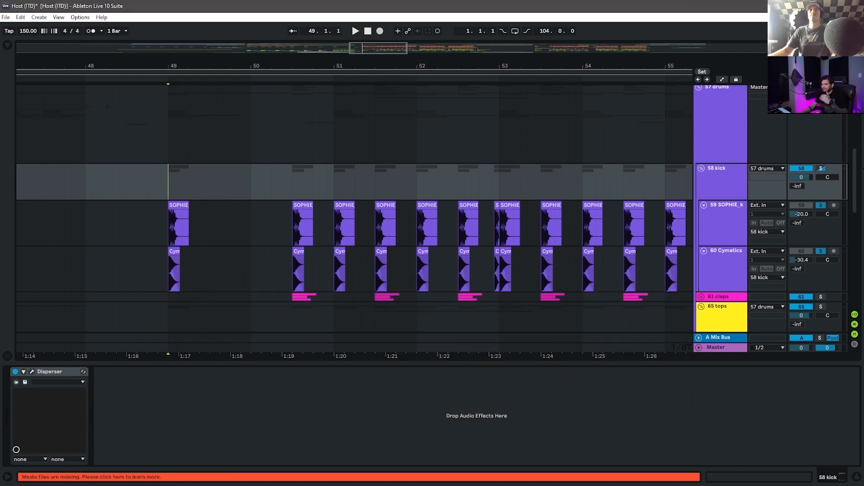
{"action": "left_click", "coordinate": [823, 168]}
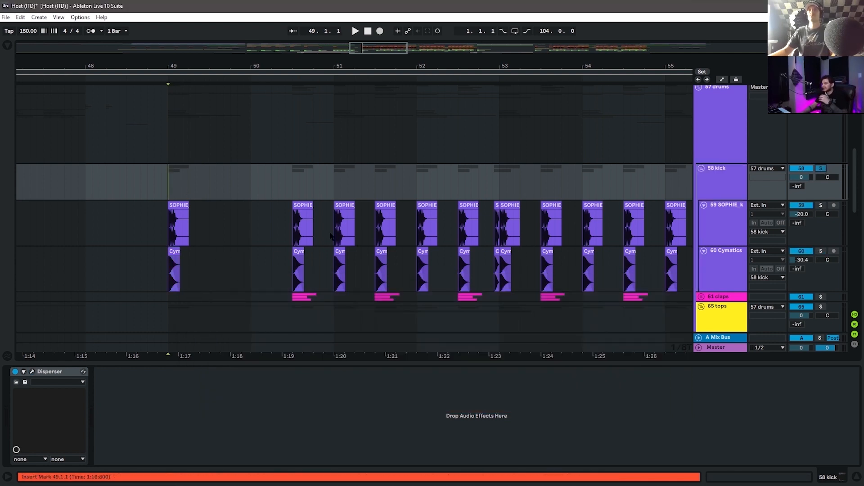
{"action": "left_click", "coordinate": [32, 372]}
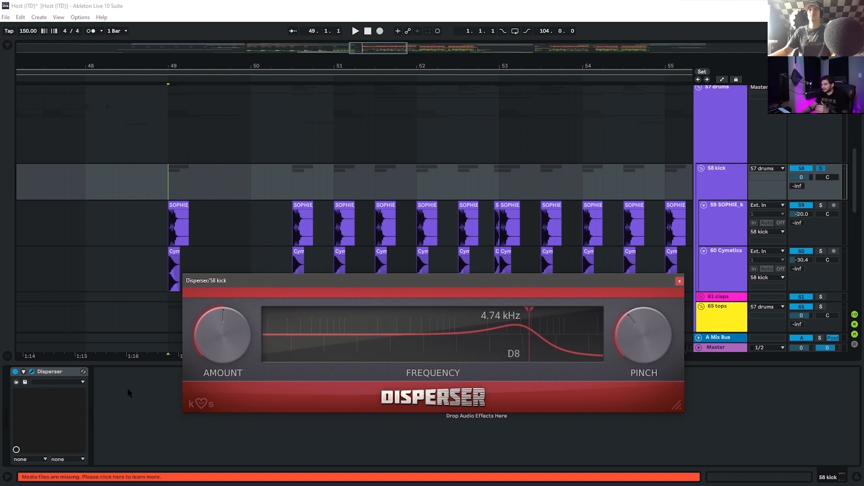
{"action": "left_click", "coordinate": [679, 282]}
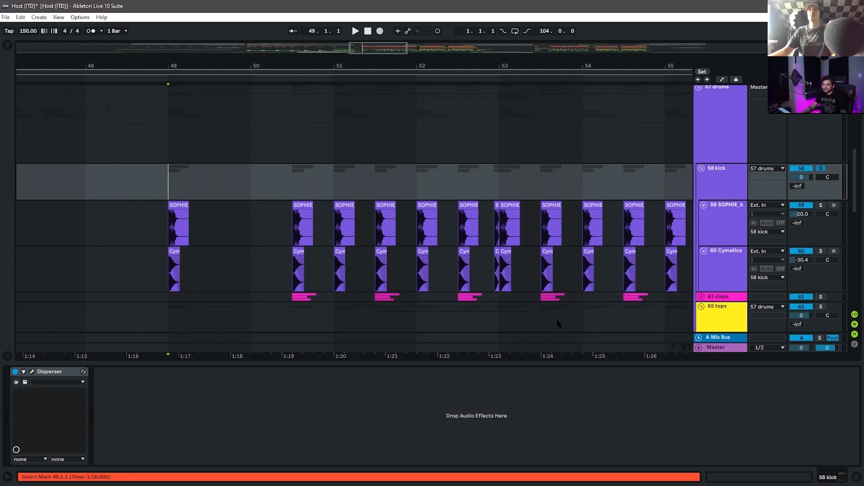
Audition the kick group from bar 49 with Disperser bypassed, and again with it enabled
{"action": "left_click", "coordinate": [16, 372]}
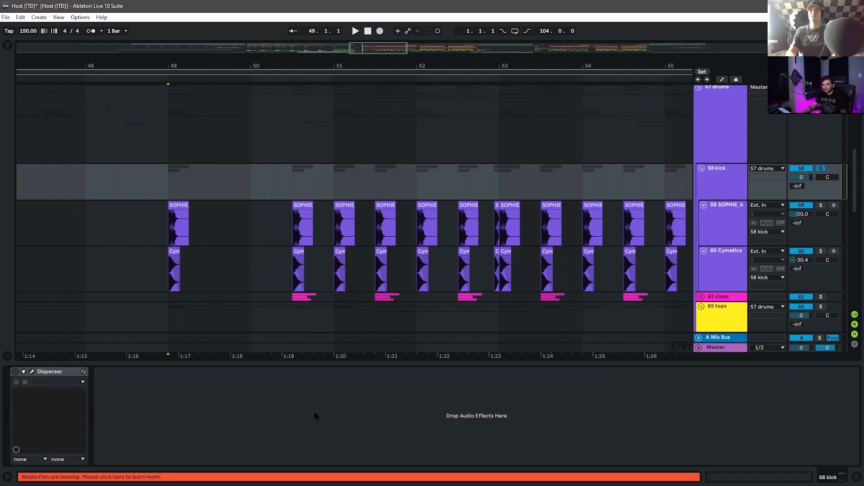
{"action": "key", "text": "space"}
{"action": "key", "text": "space"}
{"action": "left_click", "coordinate": [16, 372]}
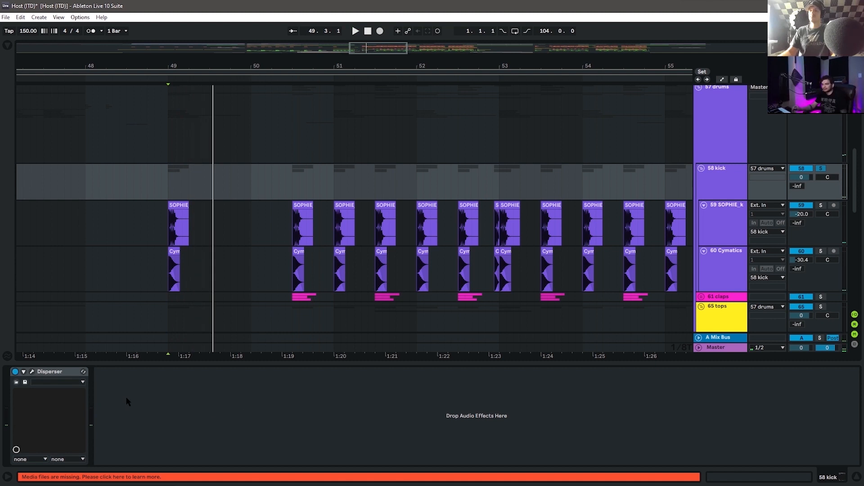
{"action": "key", "text": "space"}
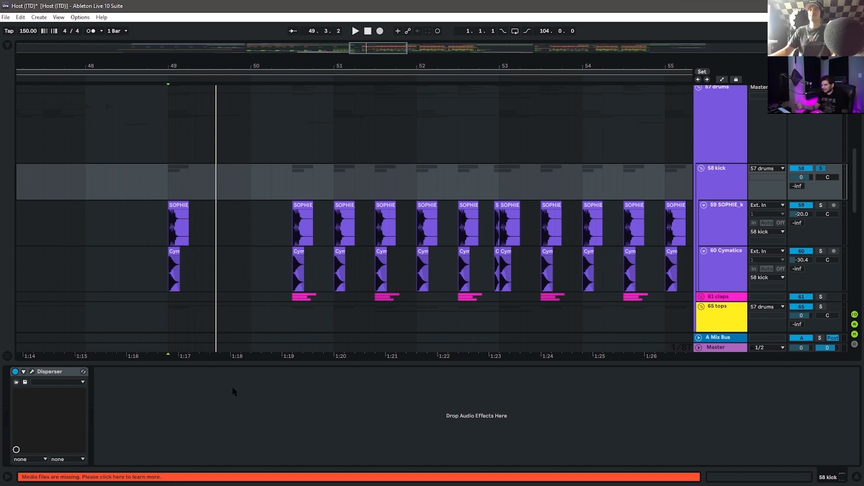
Unfold the 61 claps group and its tracks 62, 63 and 64 to show their waveforms
{"action": "double_click", "coordinate": [279, 297]}
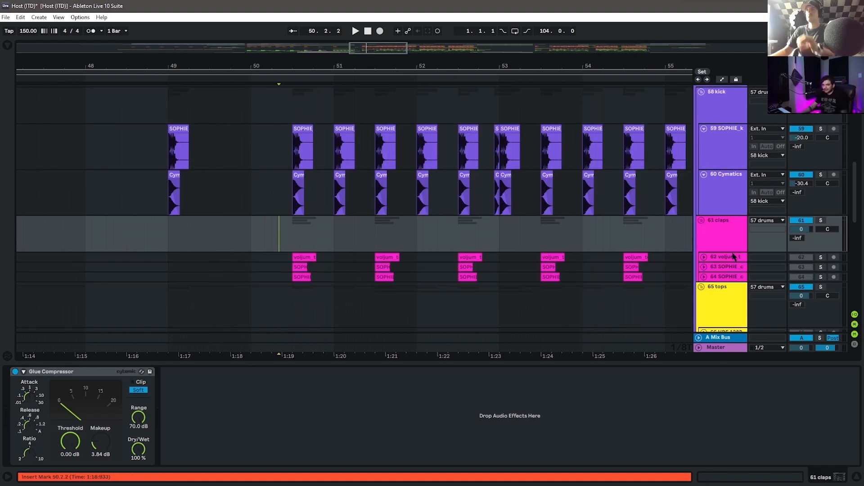
{"action": "left_click", "coordinate": [704, 257]}
{"action": "left_click", "coordinate": [704, 303]}
{"action": "scroll", "coordinate": [705, 288], "scroll_direction": "down", "scroll_amount": 4}
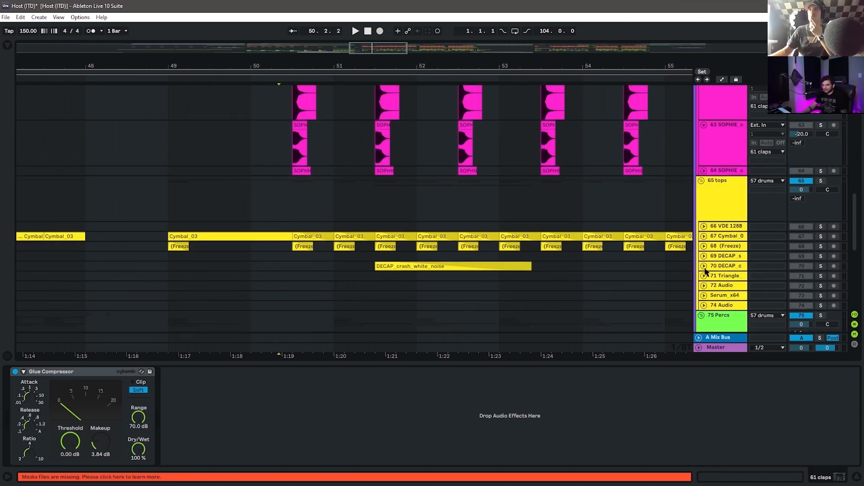
{"action": "left_click", "coordinate": [709, 171]}
{"action": "left_click", "coordinate": [704, 171]}
{"action": "scroll", "coordinate": [459, 272], "scroll_direction": "up", "scroll_amount": 5}
{"action": "scroll", "coordinate": [399, 277], "scroll_direction": "down", "scroll_amount": 2}
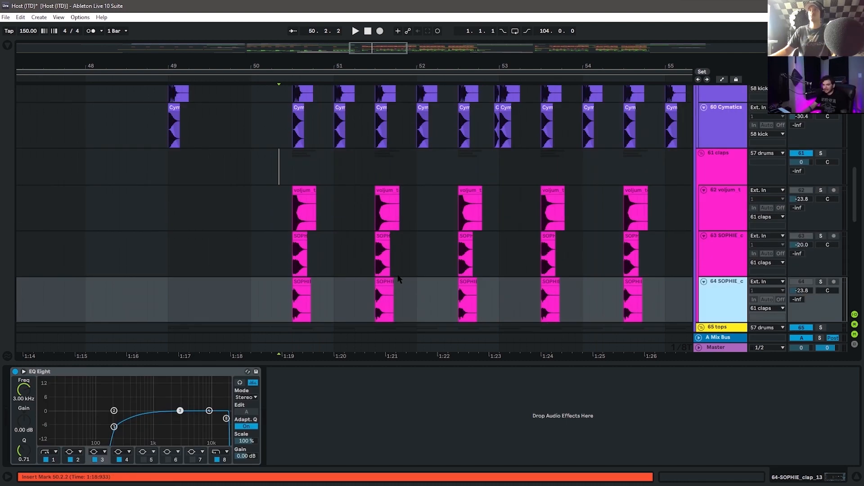
Solo track 62 and audition its voljum_tonal_snare_10 clip at 50.3.1
{"action": "scroll", "coordinate": [398, 277], "scroll_direction": "down", "scroll_amount": 1}
{"action": "left_click_drag", "start_coordinate": [296, 65], "coordinate": [296, 106]}
{"action": "left_click", "coordinate": [305, 164]}
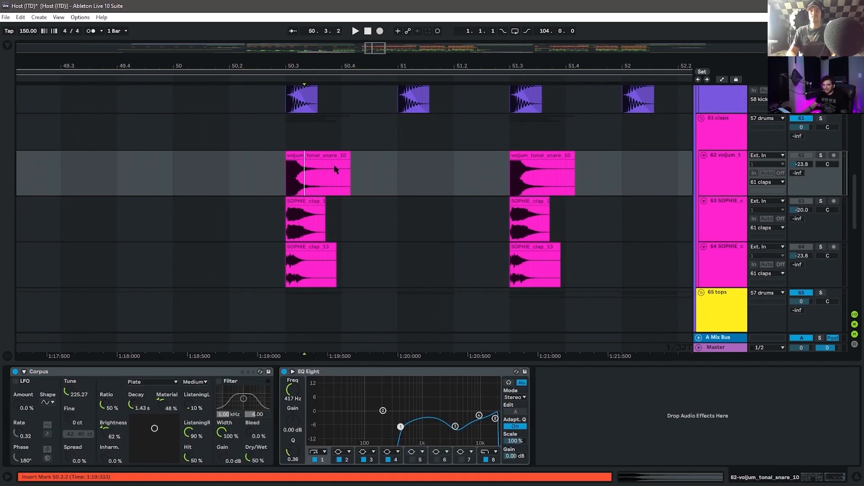
{"action": "left_click", "coordinate": [332, 157]}
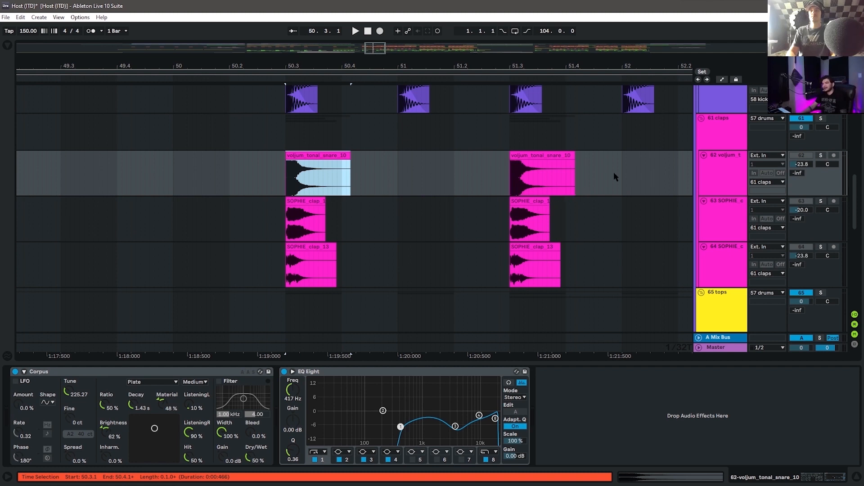
{"action": "left_click", "coordinate": [821, 155]}
{"action": "left_click", "coordinate": [704, 176]}
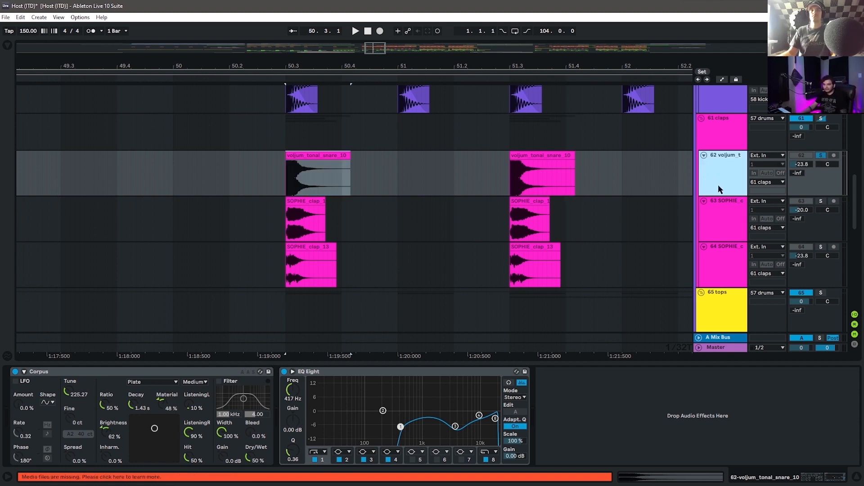
{"action": "left_click", "coordinate": [344, 156]}
{"action": "left_click_drag", "start_coordinate": [399, 65], "coordinate": [596, 226]}
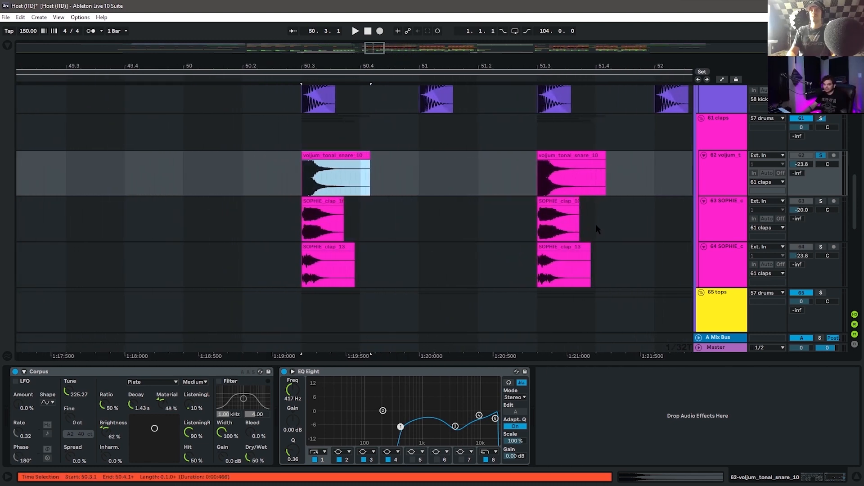
{"action": "key", "text": "space"}
{"action": "key", "text": "space"}
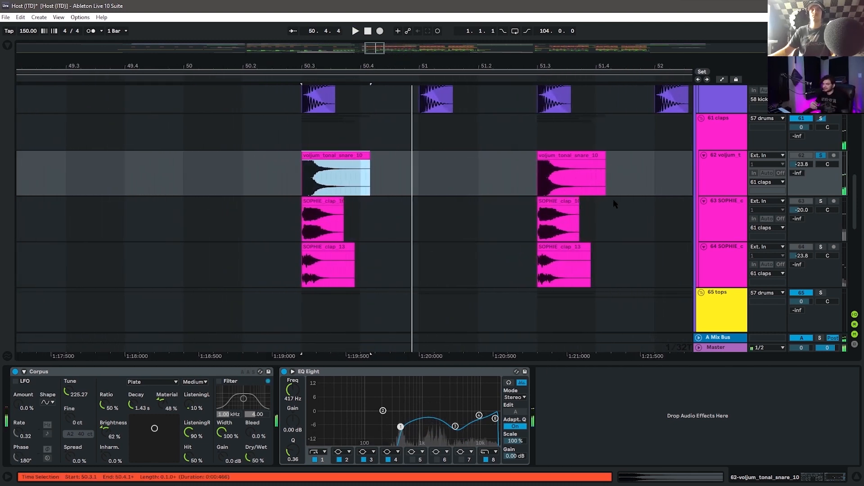
{"action": "left_click", "coordinate": [606, 410]}
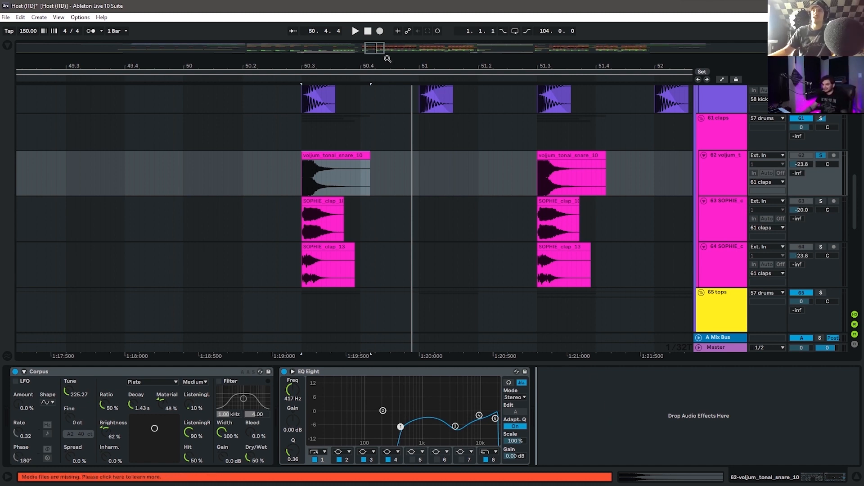
Insert a new audio track below the 93 fx group and show the browser
{"action": "left_click_drag", "start_coordinate": [388, 59], "coordinate": [386, 25]}
{"action": "scroll", "coordinate": [476, 161], "scroll_direction": "down", "scroll_amount": 10}
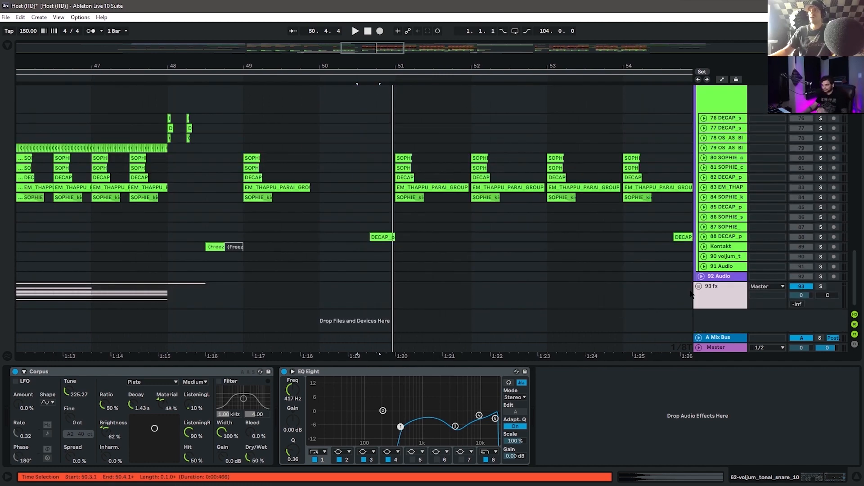
{"action": "left_click", "coordinate": [717, 296]}
{"action": "key", "text": "ctrl+t"}
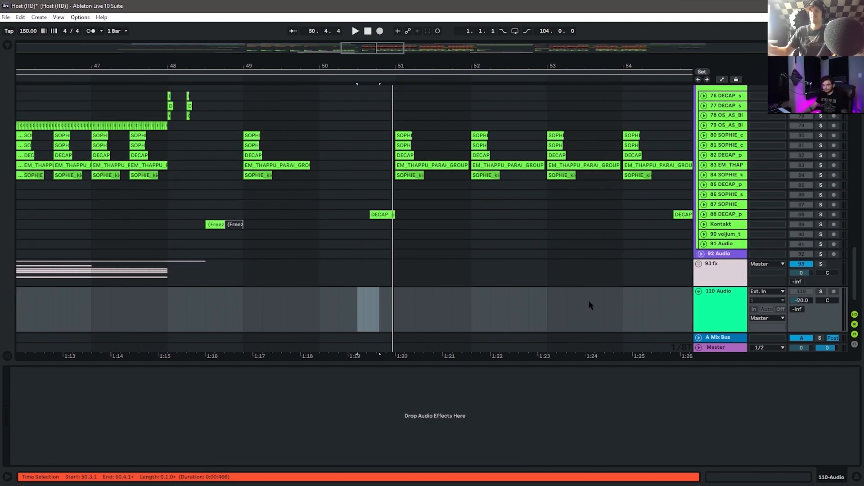
{"action": "scroll", "coordinate": [366, 242], "scroll_direction": "down", "scroll_amount": 2}
{"action": "left_click", "coordinate": [8, 46]}
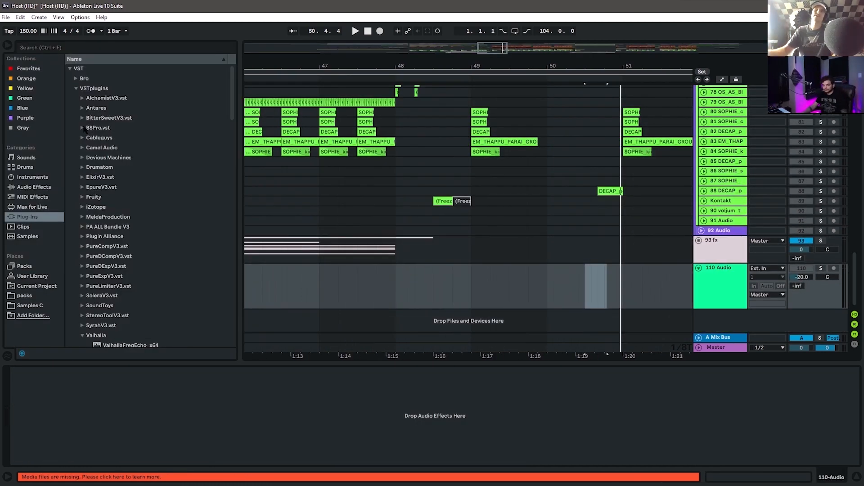
Open the Dr. Ozi Super Mega Cyber Bassline Secret 2018 MK-IV folder within Dr.Ozi Cut samples in the Samples C place
{"action": "left_click", "coordinate": [36, 306]}
{"action": "left_click", "coordinate": [119, 168]}
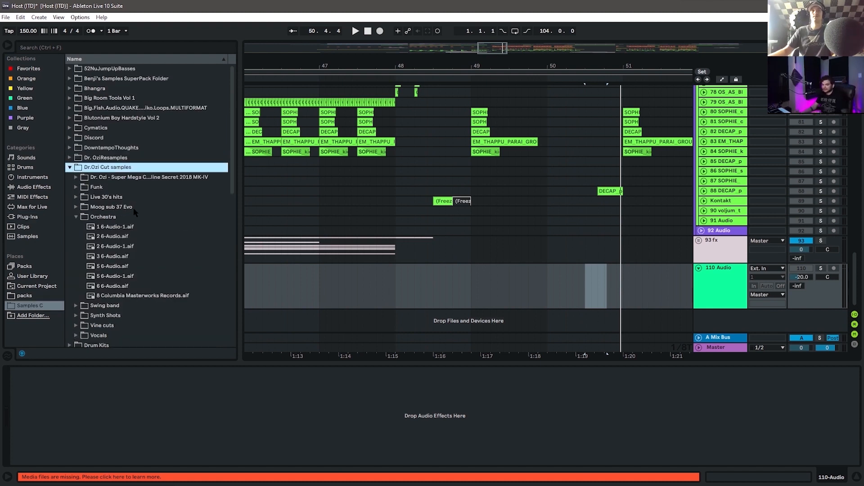
{"action": "left_click", "coordinate": [121, 217]}
{"action": "left_click", "coordinate": [140, 177]}
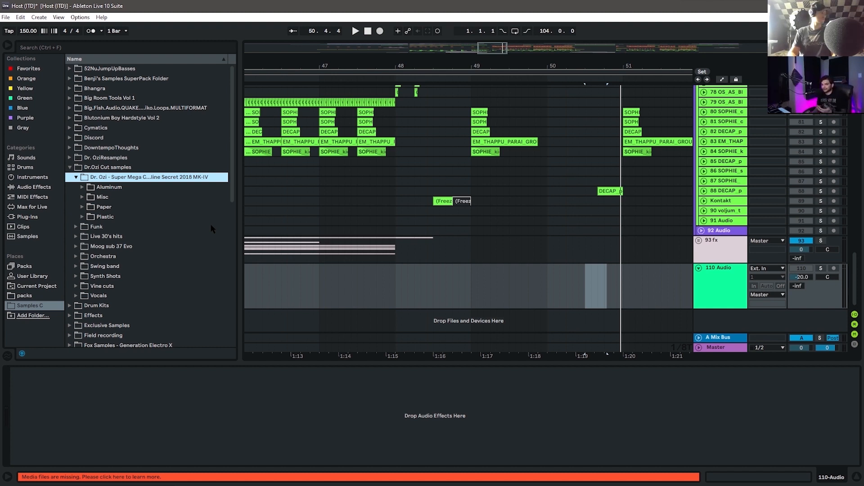
Expand Paper and its Paper Big Metal Glass subfolder, and preview samples SMCBS - PBMG 1 to 3
{"action": "key", "text": "Down"}
{"action": "key", "text": "Down"}
{"action": "key", "text": "Down"}
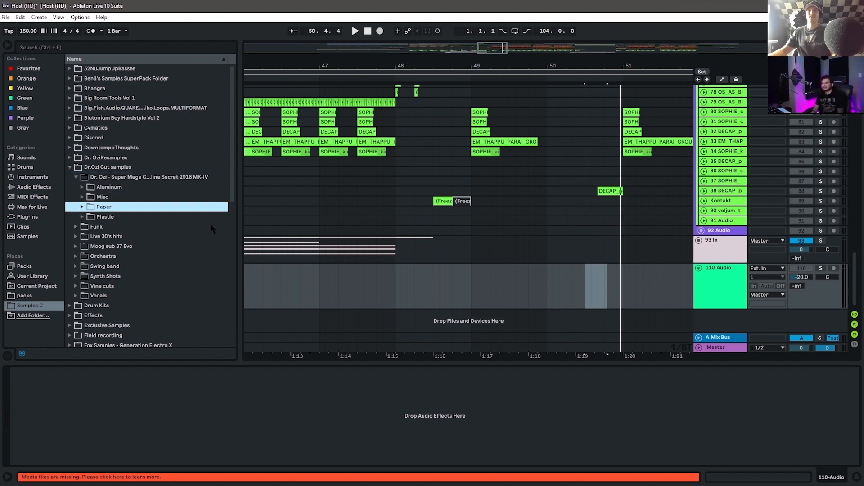
{"action": "key", "text": "Right"}
{"action": "key", "text": "Down"}
{"action": "key", "text": "Right"}
{"action": "key", "text": "Down"}
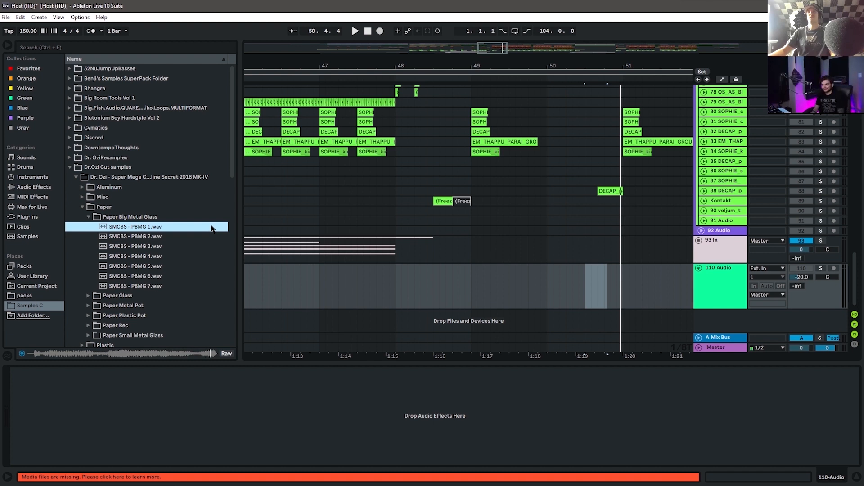
{"action": "key", "text": "Down"}
{"action": "key", "text": "Down"}
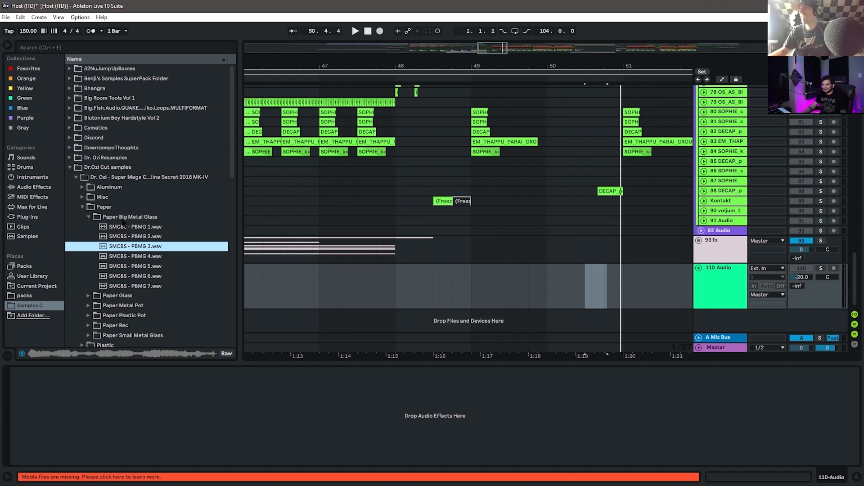
Place SMCBS - PBMG 3.wav on the new audio track 110 near bar 49 and select the clip
{"action": "left_click_drag", "start_coordinate": [129, 247], "coordinate": [479, 285]}
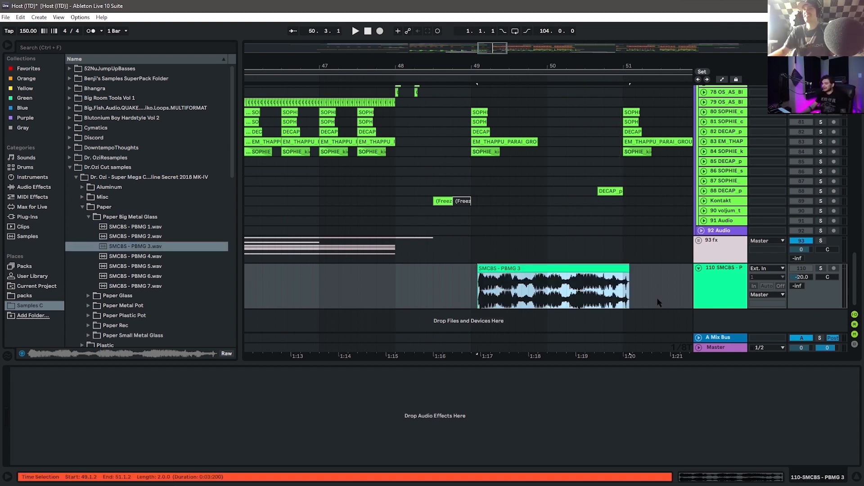
{"action": "left_click", "coordinate": [712, 284]}
{"action": "left_click", "coordinate": [652, 319]}
{"action": "left_click", "coordinate": [714, 295]}
{"action": "left_click", "coordinate": [649, 319]}
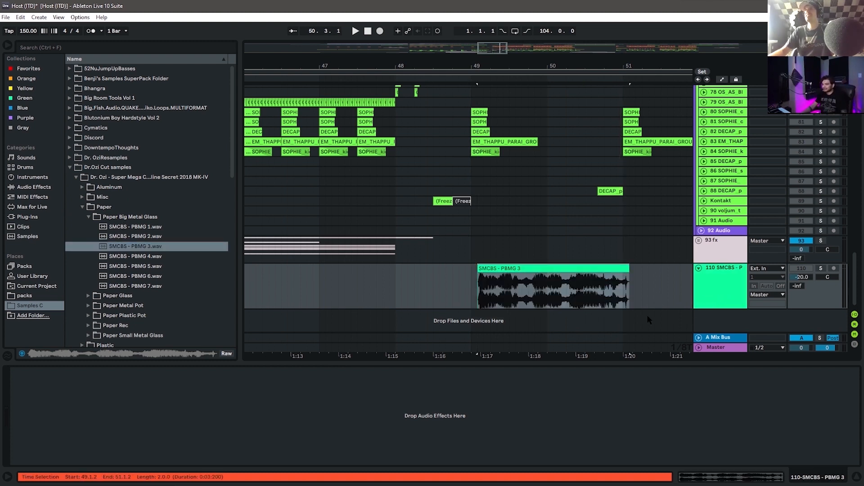
{"action": "left_click", "coordinate": [521, 277]}
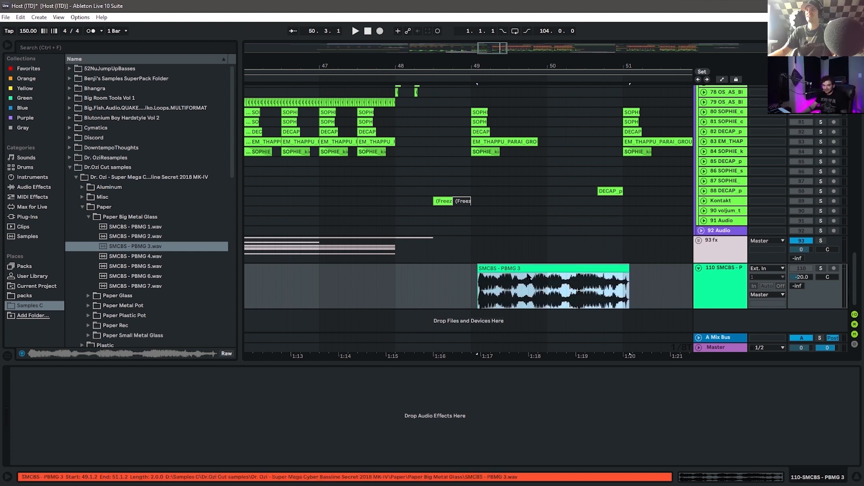
Add the Corpus audio effect to track 110 and move the SMCBS - PBMG 3 clip to start at 49.1.1
{"action": "left_click", "coordinate": [31, 187]}
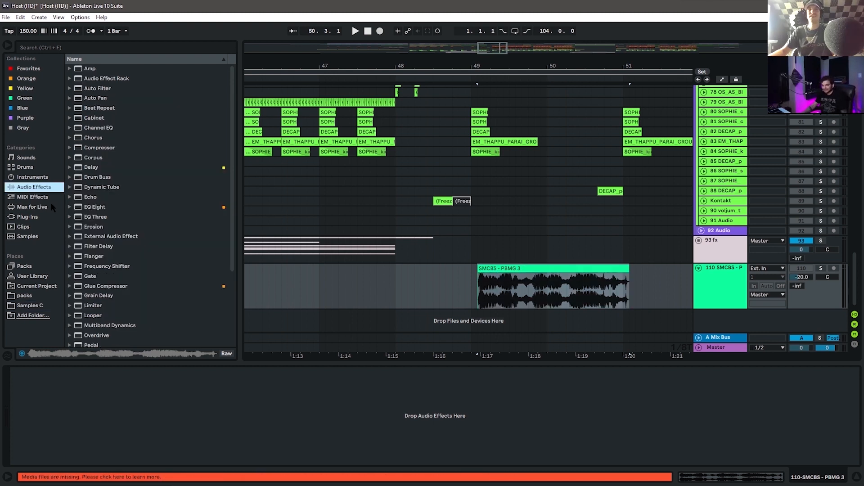
{"action": "double_click", "coordinate": [90, 159]}
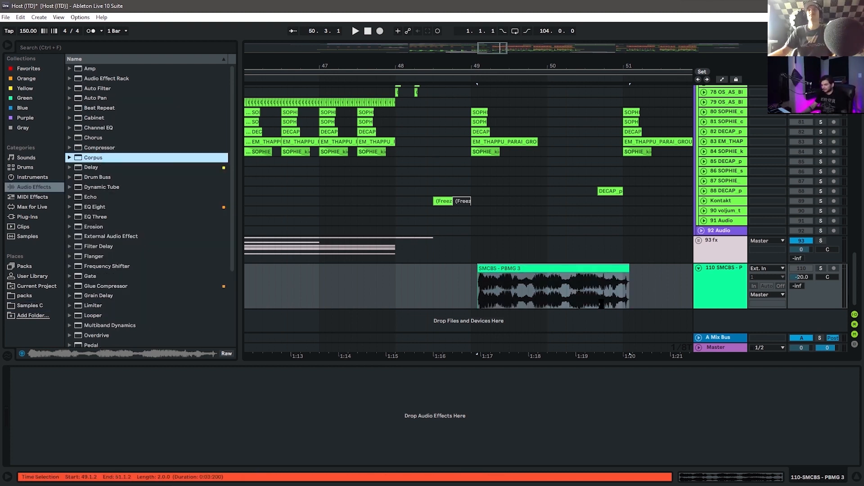
{"action": "left_click_drag", "start_coordinate": [559, 267], "coordinate": [549, 268]}
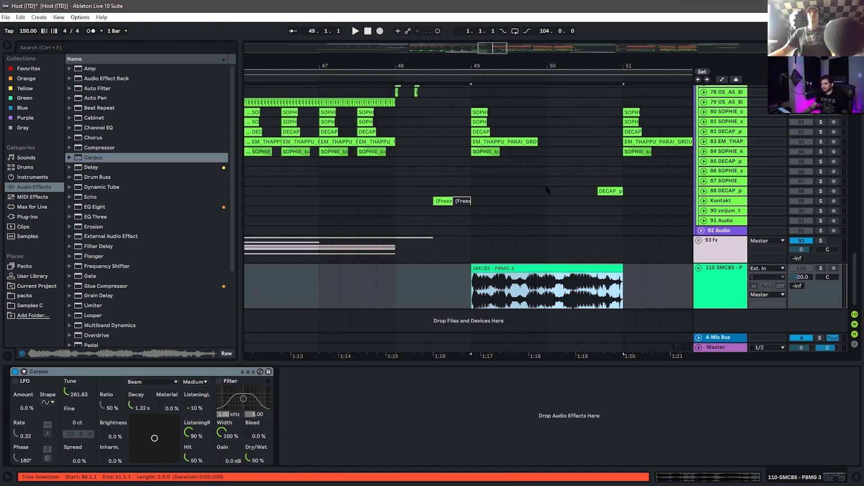
Solo track 110 and set its Corpus resonance type to Plate
{"action": "left_click_drag", "start_coordinate": [547, 65], "coordinate": [533, 86]}
{"action": "left_click", "coordinate": [822, 268]}
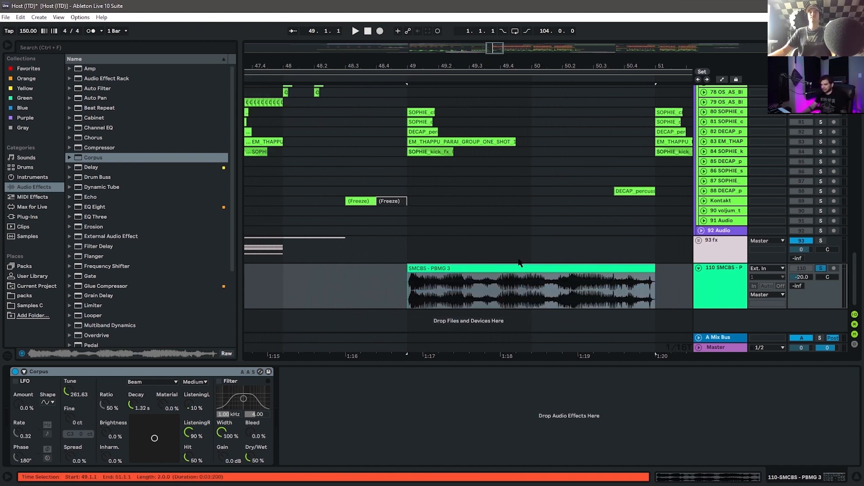
{"action": "left_click", "coordinate": [509, 270]}
{"action": "scroll", "coordinate": [430, 299], "scroll_direction": "up", "scroll_amount": 1}
{"action": "scroll", "coordinate": [442, 249], "scroll_direction": "down", "scroll_amount": 1}
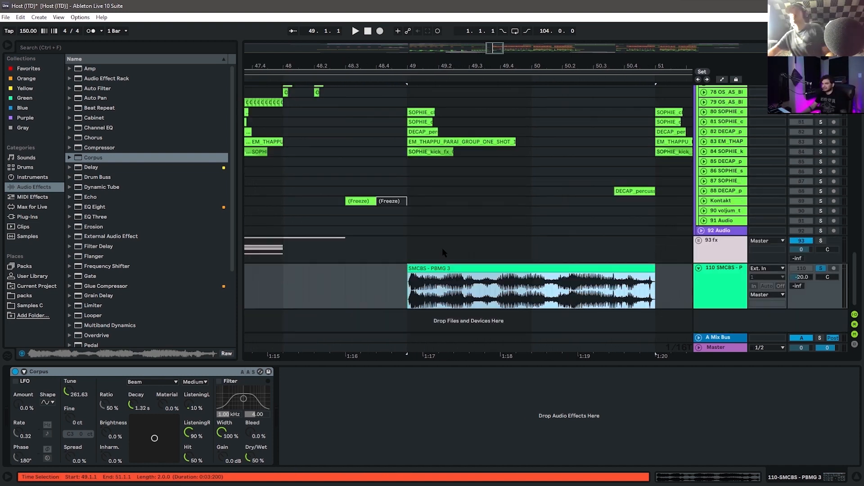
{"action": "left_click", "coordinate": [138, 383]}
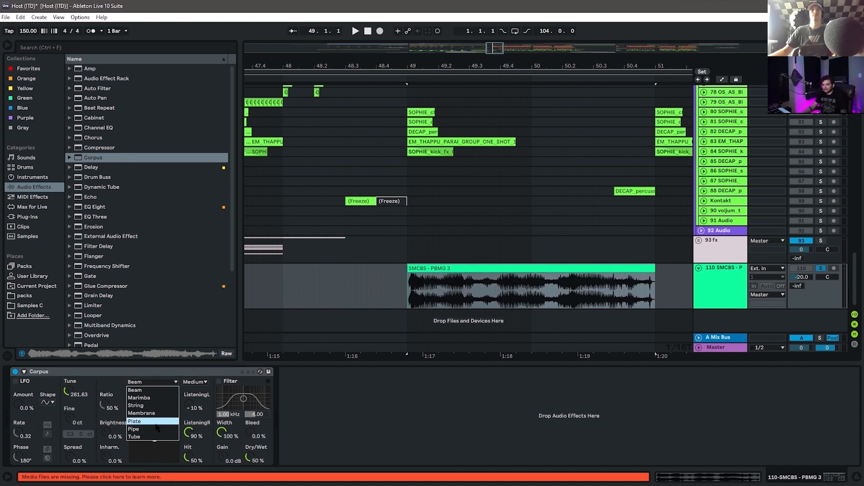
{"action": "left_click", "coordinate": [137, 421]}
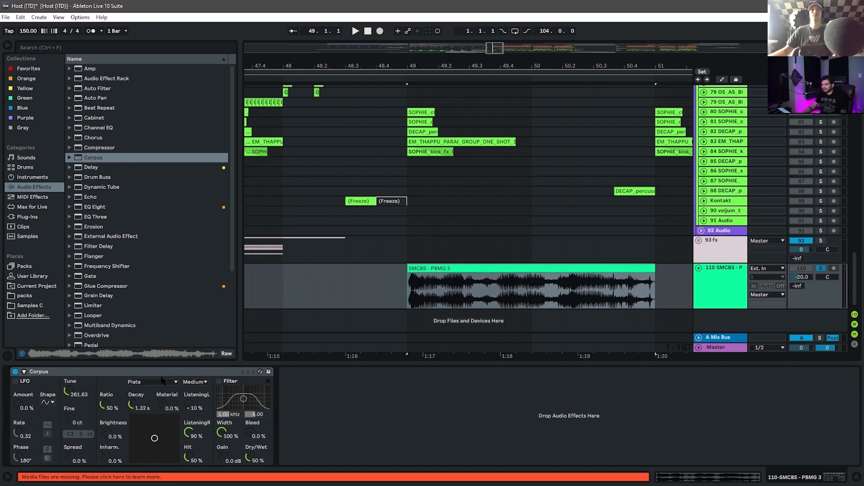
Audition the SMCBS - PBMG 3 clip with Corpus bypassed and lengthen the clip past bar 51
{"action": "key", "text": "space"}
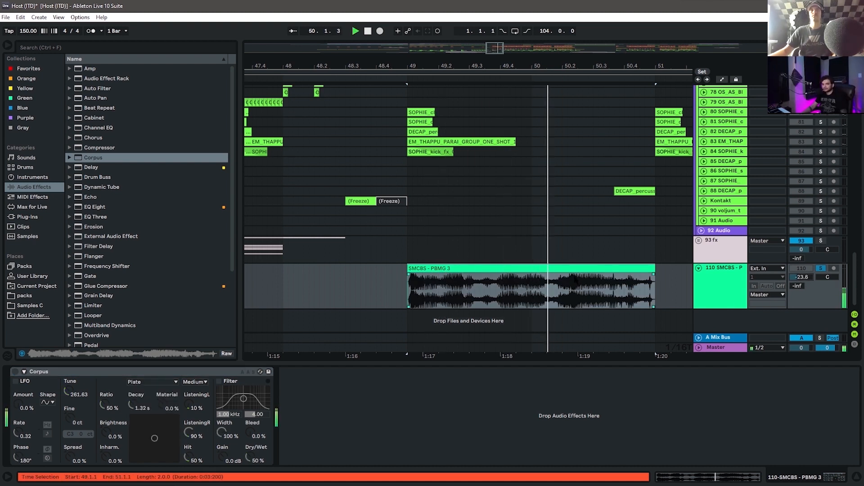
{"action": "double_click", "coordinate": [562, 275]}
{"action": "key", "text": "space"}
{"action": "left_click", "coordinate": [116, 228]}
{"action": "key", "text": "space"}
{"action": "left_click_drag", "start_coordinate": [517, 67], "coordinate": [469, 76]}
{"action": "key", "text": "shift+Tab"}
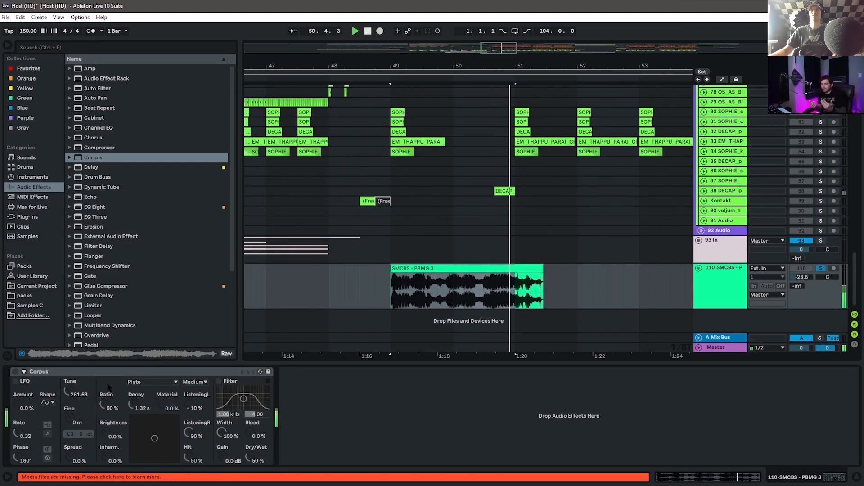
Audition the SMCBS - PBMG 3 clip with Corpus enabled, and again with it bypassed for comparison
{"action": "left_click", "coordinate": [14, 372]}
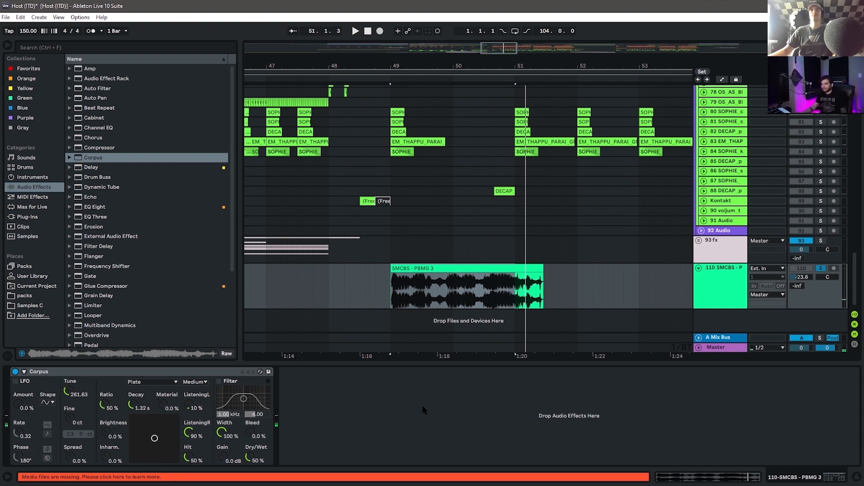
{"action": "key", "text": "space"}
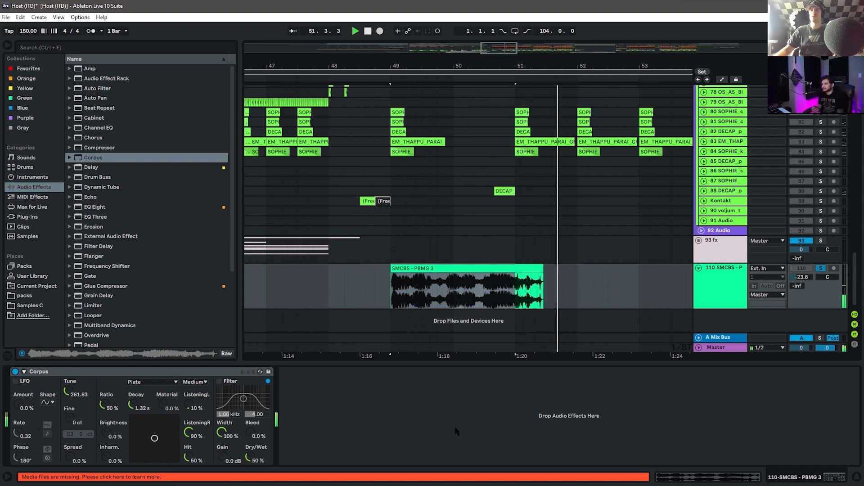
{"action": "key", "text": "space"}
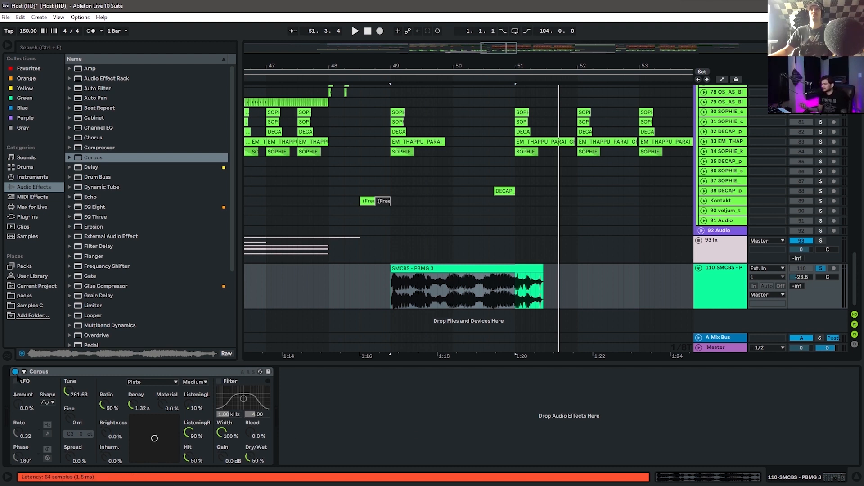
{"action": "key", "text": "space"}
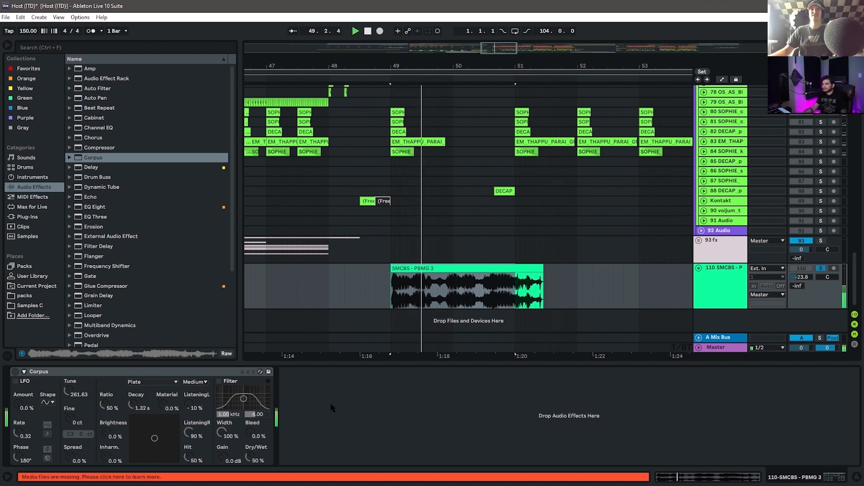
{"action": "left_click", "coordinate": [15, 372]}
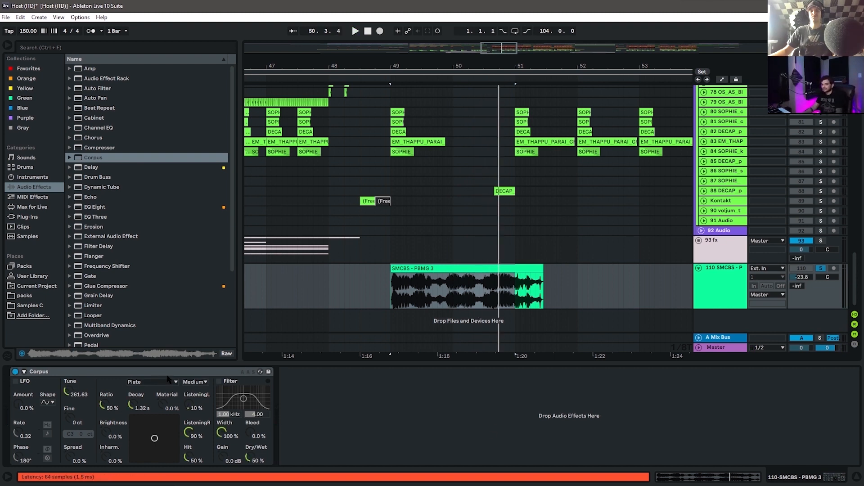
Undo the additions on track 110, removing both Corpus and the SMCBS - PBMG 3 clip
{"action": "left_click", "coordinate": [242, 383]}
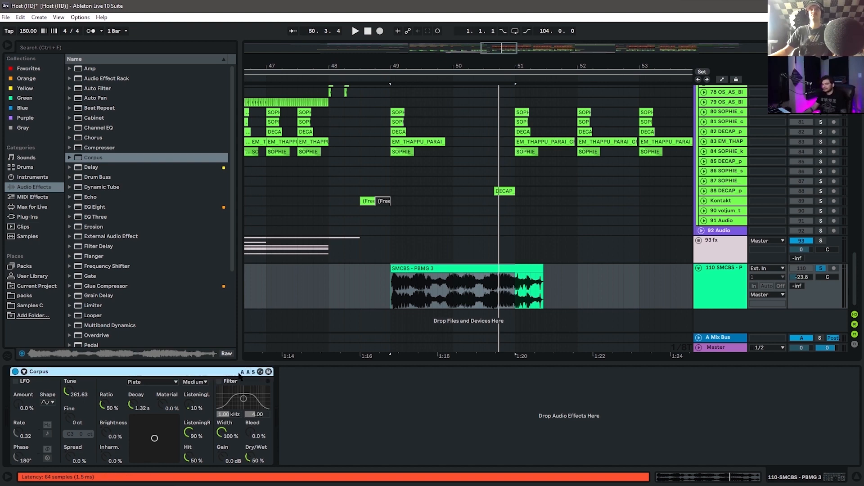
{"action": "key", "text": "ctrl+z"}
{"action": "key", "text": "ctrl+z"}
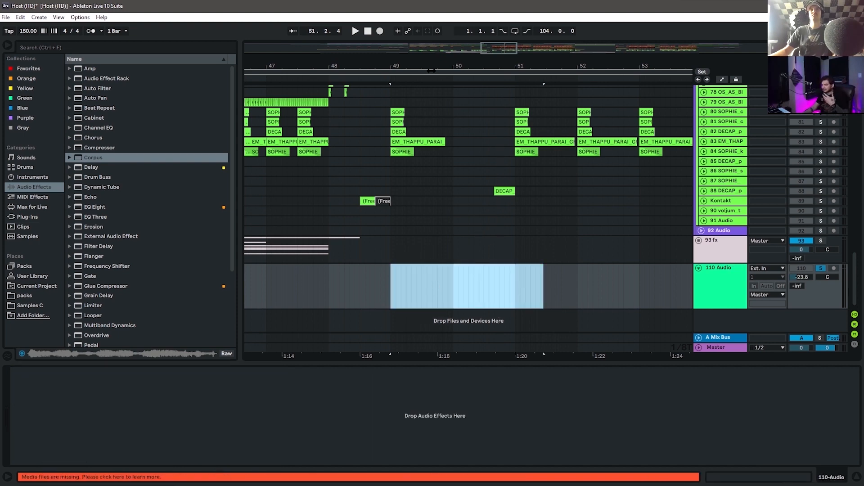
Fold tracks 62, 63 and 64 of the claps group, unfold only 62 and show its Corpus and EQ Eight devices
{"action": "left_click_drag", "start_coordinate": [434, 66], "coordinate": [435, 36]}
{"action": "scroll", "coordinate": [447, 288], "scroll_direction": "up", "scroll_amount": 10}
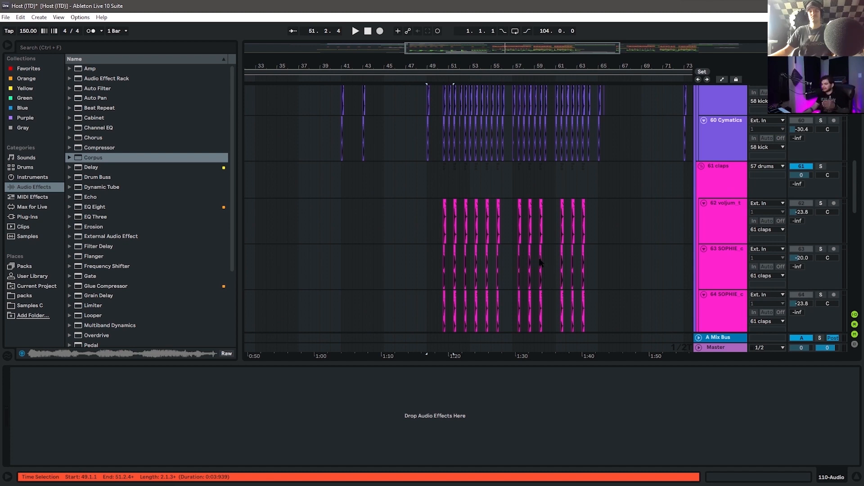
{"action": "scroll", "coordinate": [547, 267], "scroll_direction": "down", "scroll_amount": 3}
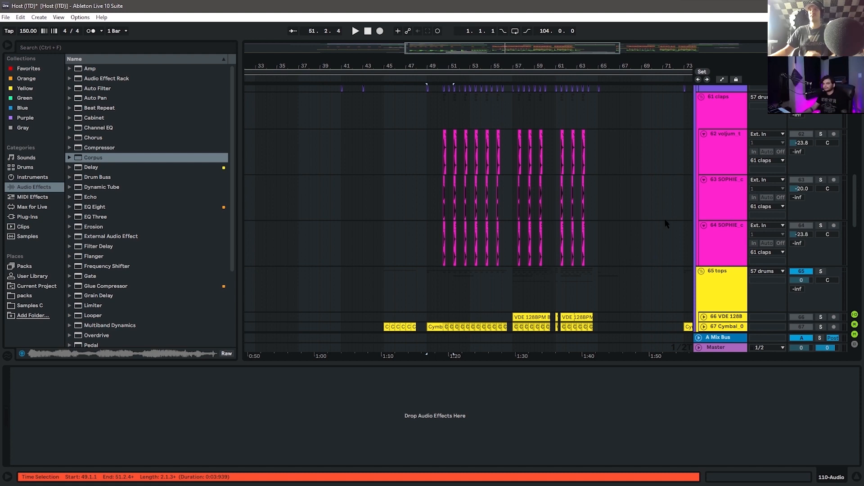
{"action": "left_click", "coordinate": [703, 134]}
{"action": "left_click_drag", "start_coordinate": [517, 62], "coordinate": [513, 89]}
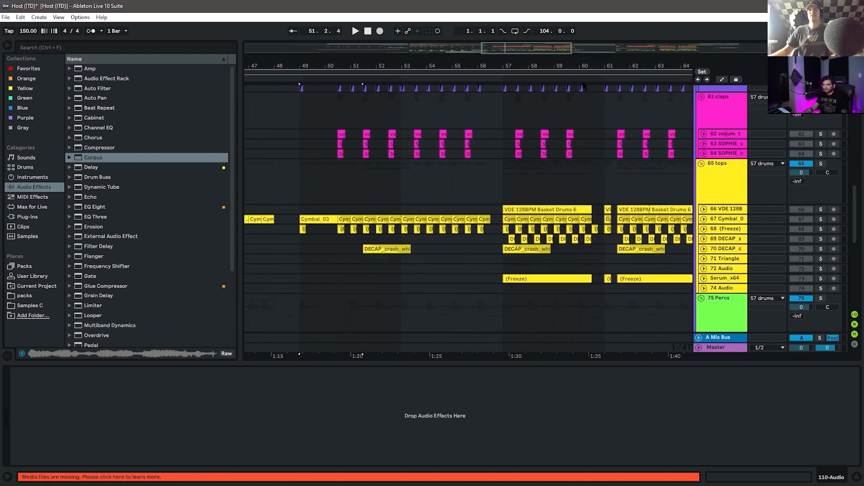
{"action": "left_click", "coordinate": [704, 135]}
{"action": "left_click", "coordinate": [727, 146]}
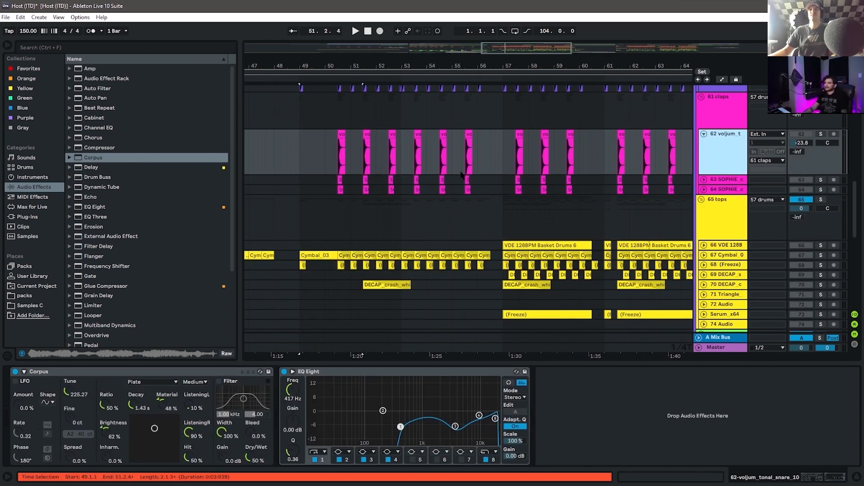
Solo track 62 and audition its tonal snare clips from 50.3.1
{"action": "left_click", "coordinate": [338, 151]}
{"action": "key", "text": "space"}
{"action": "key", "text": "space"}
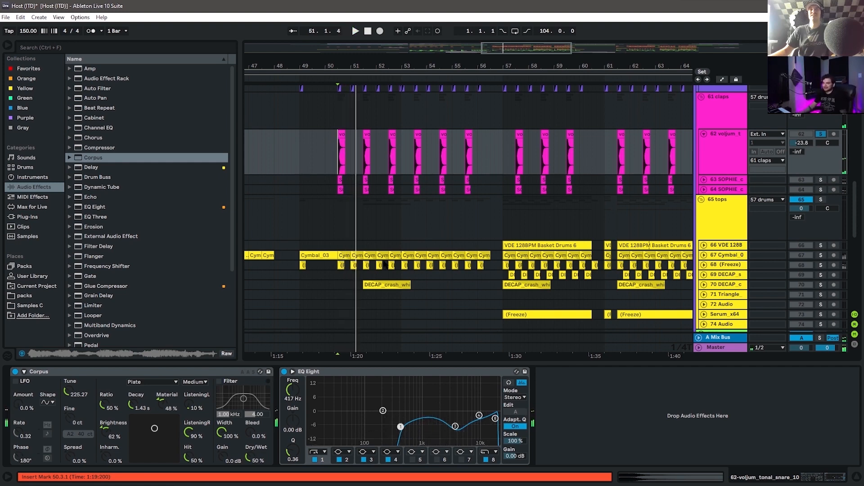
Solo the 65 tops group, unfold tracks 66 and 67, and audition the group from bar 57
{"action": "scroll", "coordinate": [396, 262], "scroll_direction": "down", "scroll_amount": 3}
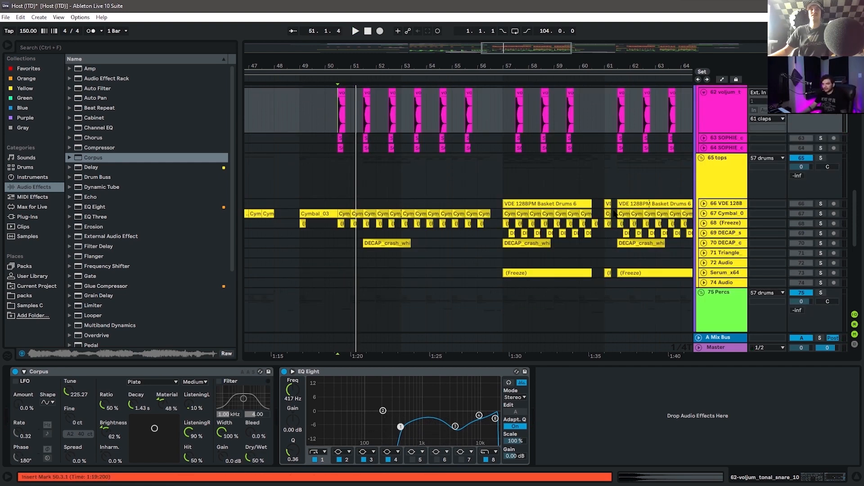
{"action": "left_click", "coordinate": [505, 170]}
{"action": "key", "text": "space"}
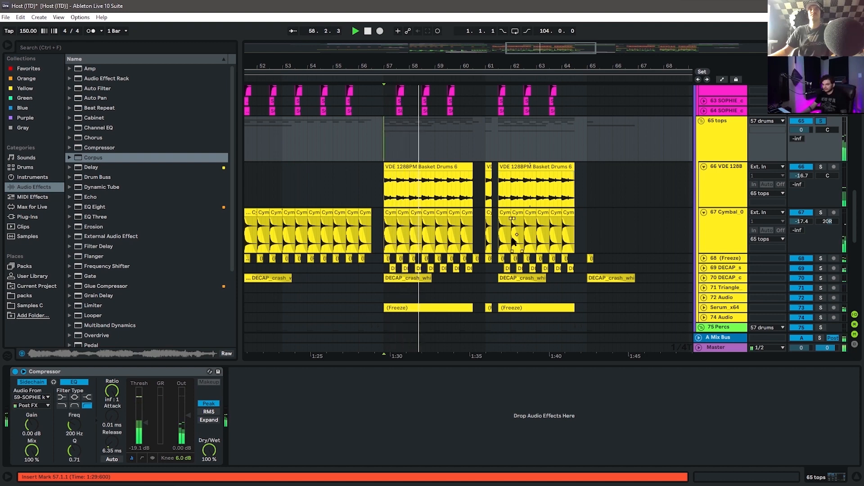
{"action": "scroll", "coordinate": [514, 281], "scroll_direction": "down", "scroll_amount": 2}
{"action": "scroll", "coordinate": [513, 281], "scroll_direction": "up", "scroll_amount": 2}
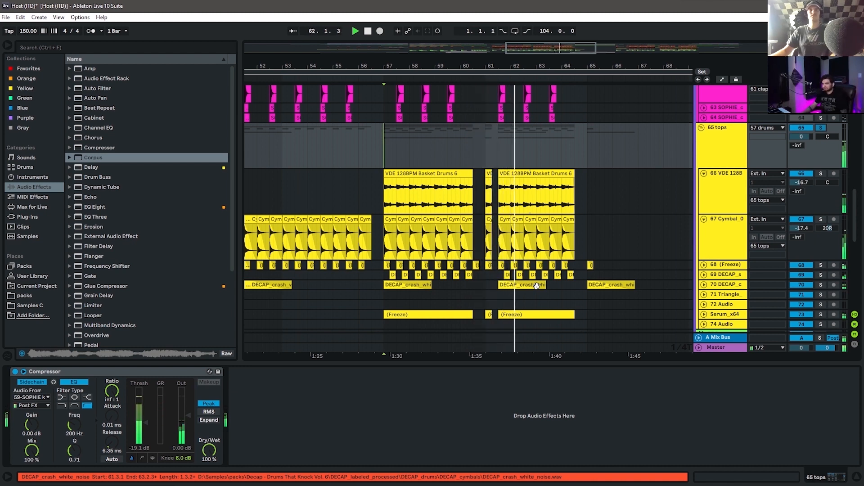
{"action": "key", "text": "space"}
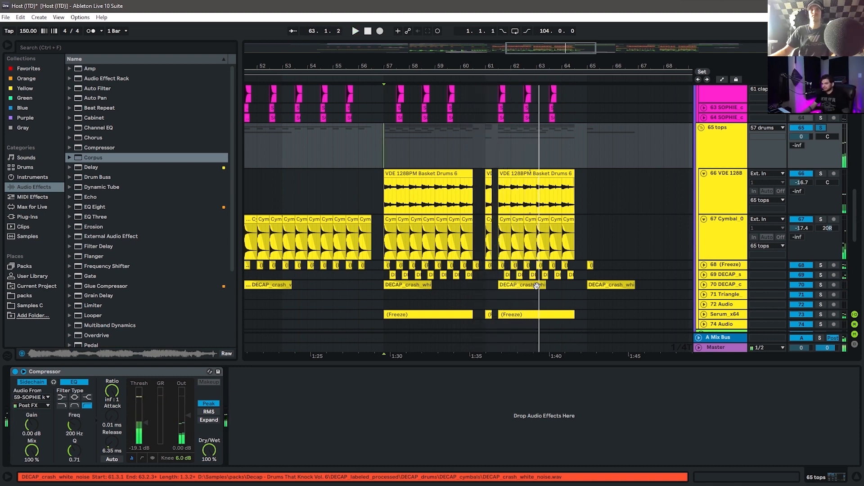
Unsolo and fold the 65 tops group, and bring the 75 Percs group's tracks into view
{"action": "left_click", "coordinate": [320, 152]}
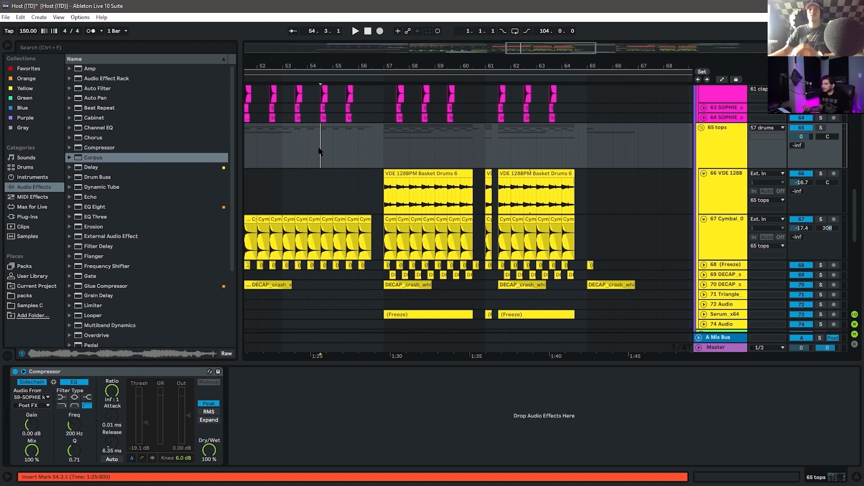
{"action": "scroll", "coordinate": [533, 136], "scroll_direction": "down", "scroll_amount": 10}
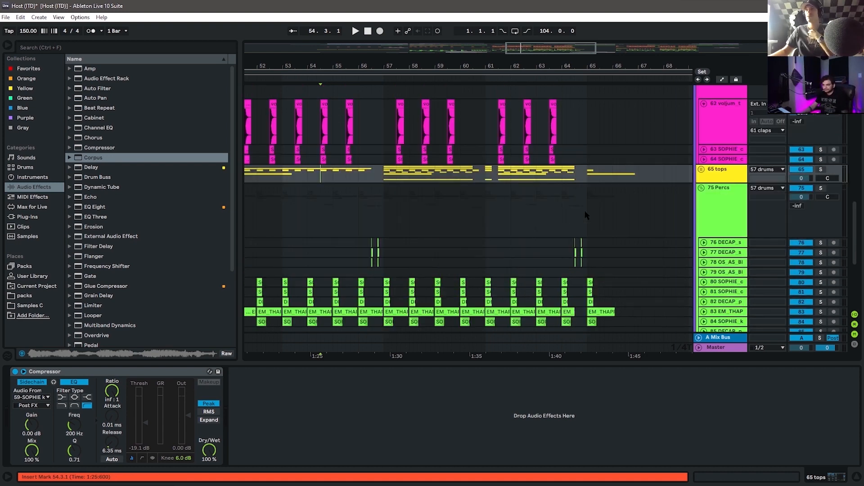
Examine the 75 Percs group's track clips across the arrangement, placing the insert marker at bar 49
{"action": "left_click_drag", "start_coordinate": [522, 64], "coordinate": [558, 27]}
{"action": "left_click_drag", "start_coordinate": [644, 116], "coordinate": [560, 175]}
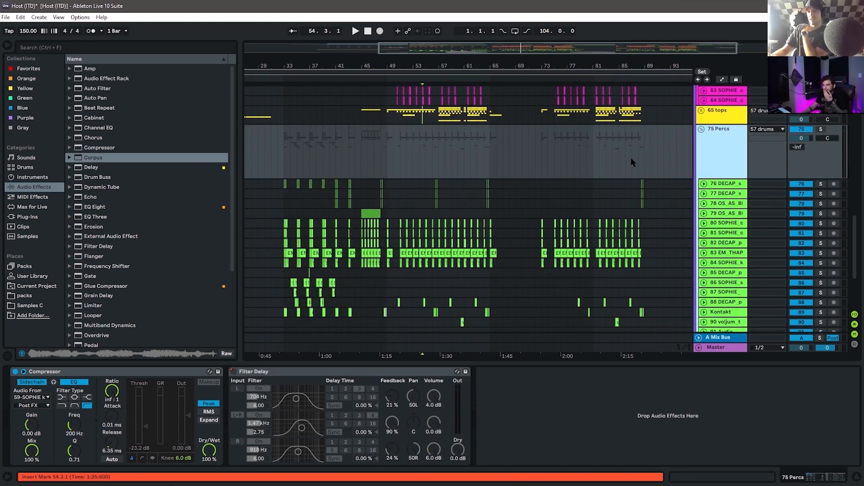
{"action": "scroll", "coordinate": [619, 216], "scroll_direction": "down", "scroll_amount": 2}
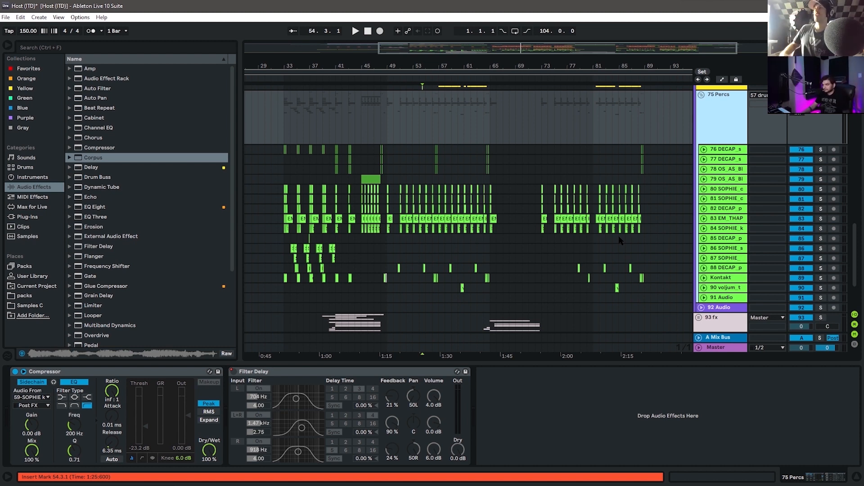
{"action": "scroll", "coordinate": [514, 260], "scroll_direction": "up", "scroll_amount": 2}
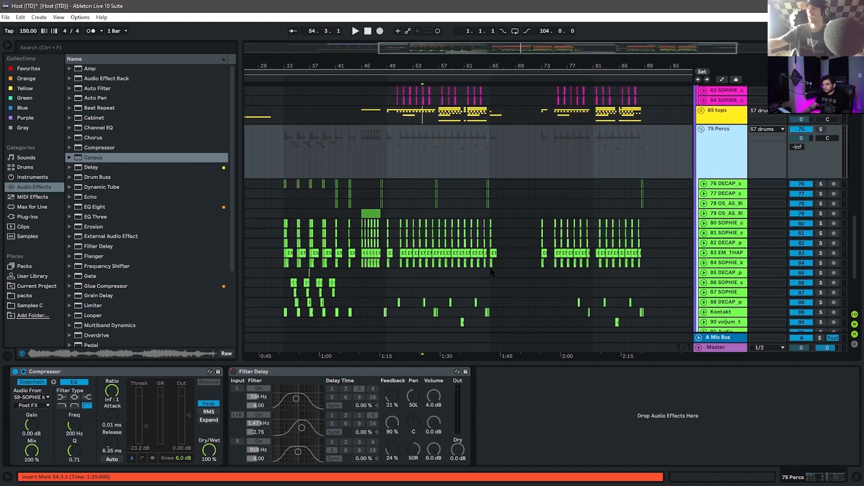
{"action": "left_click", "coordinate": [378, 143]}
{"action": "left_click", "coordinate": [387, 149]}
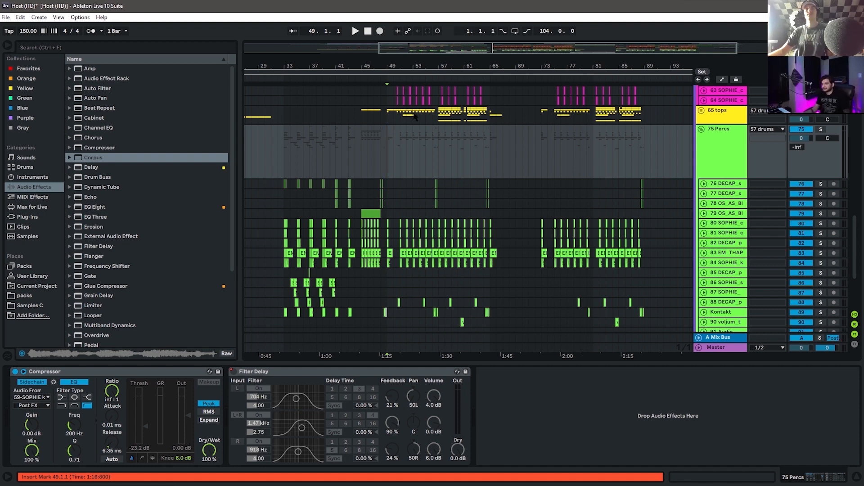
{"action": "left_click_drag", "start_coordinate": [459, 61], "coordinate": [504, 106]}
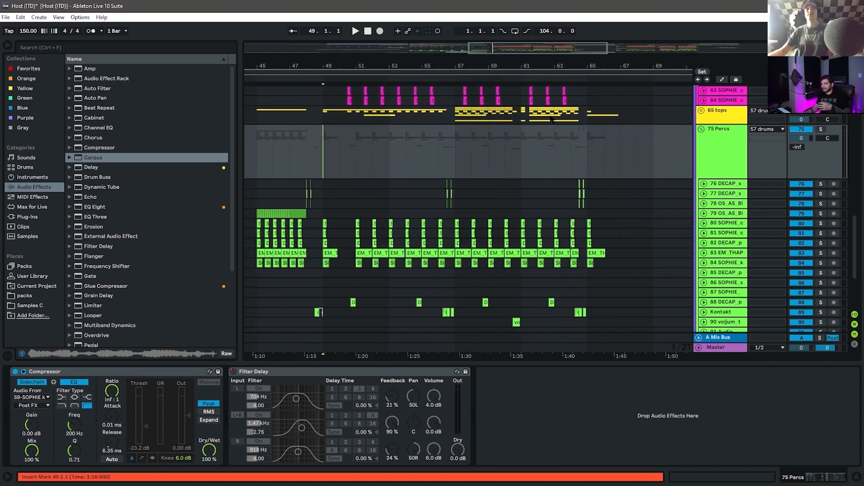
{"action": "scroll", "coordinate": [576, 234], "scroll_direction": "up", "scroll_amount": 2}
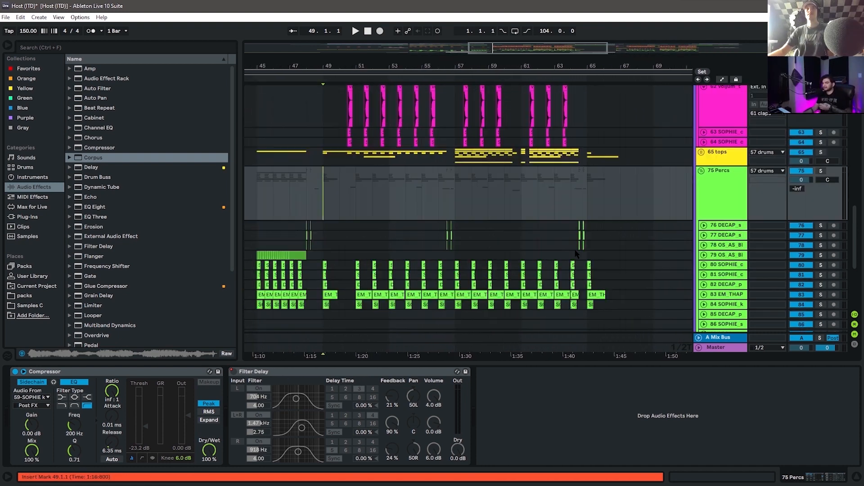
{"action": "scroll", "coordinate": [576, 252], "scroll_direction": "up", "scroll_amount": 2}
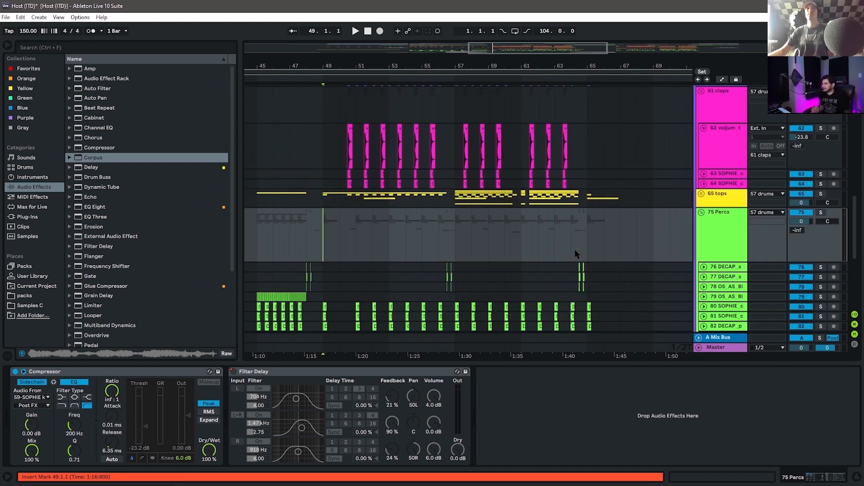
Show the whole arrangement, fold track 62 and collapse the 57 drums group
{"action": "double_click", "coordinate": [465, 66]}
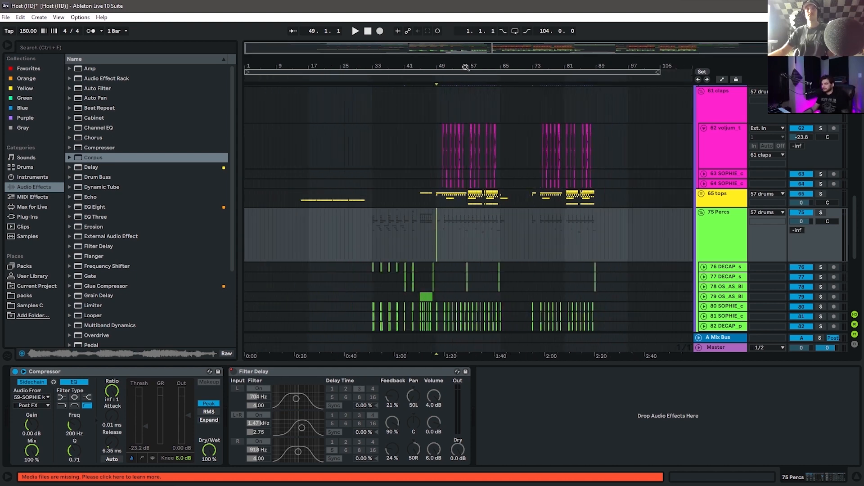
{"action": "left_click", "coordinate": [703, 128]}
{"action": "scroll", "coordinate": [656, 174], "scroll_direction": "up", "scroll_amount": 4}
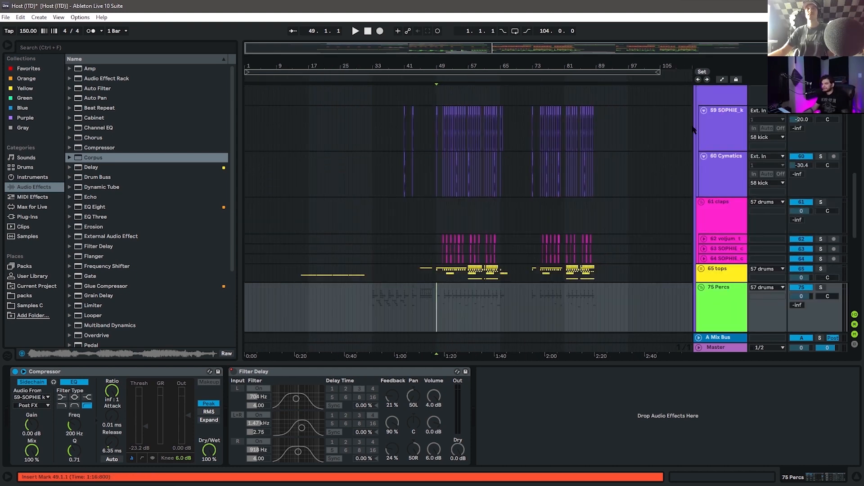
{"action": "double_click", "coordinate": [694, 128]}
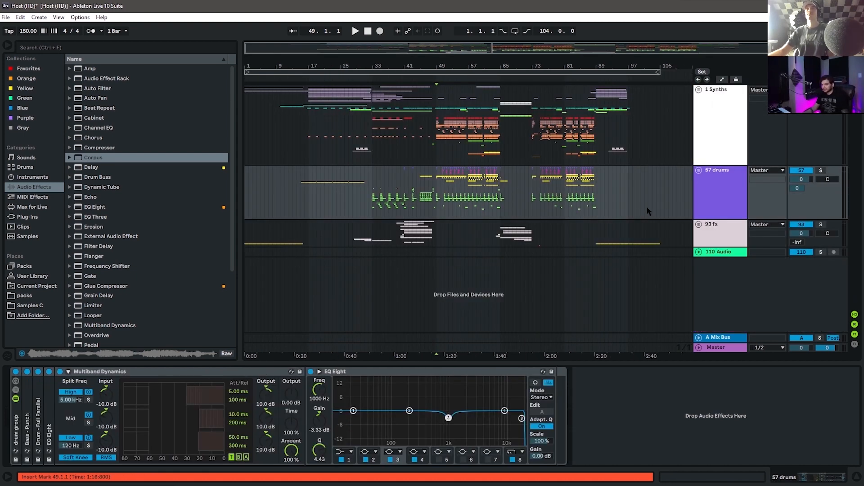
Mark bars 64 and 17 on the 1 Synths group and highlight its full length from bar 1 to 105
{"action": "left_click", "coordinate": [252, 132]}
{"action": "left_click_drag", "start_coordinate": [684, 149], "coordinate": [652, 143]}
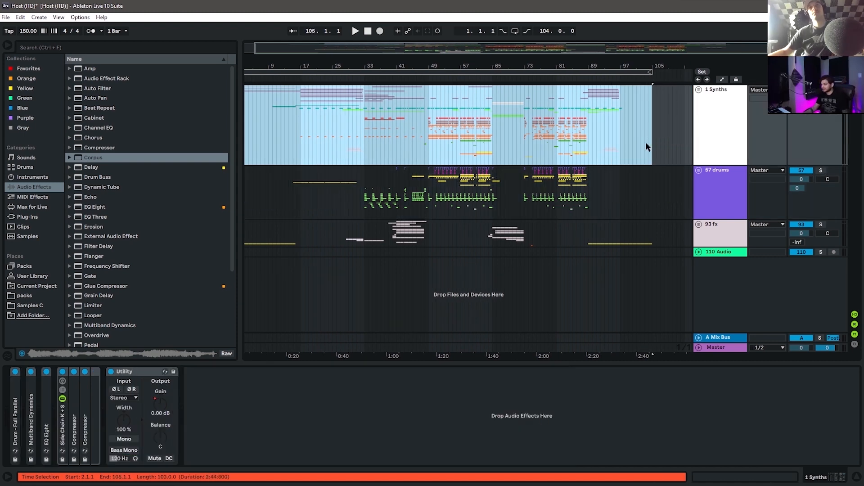
{"action": "left_click", "coordinate": [501, 138]}
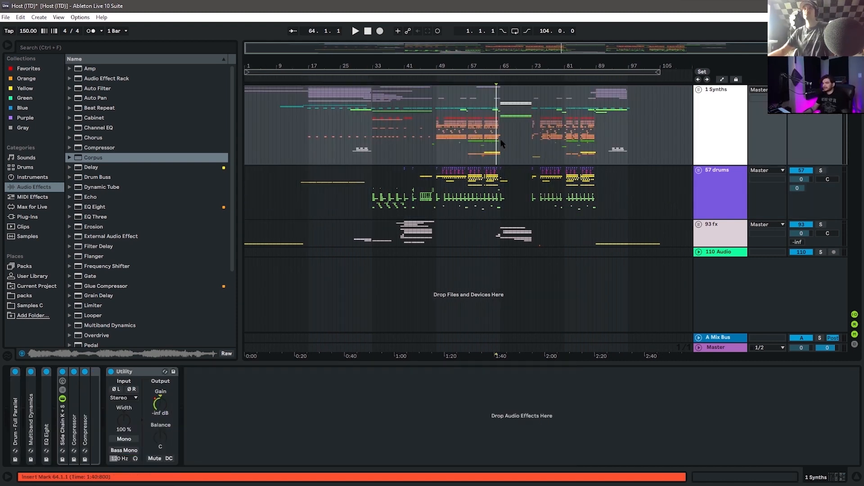
{"action": "left_click", "coordinate": [313, 140]}
{"action": "left_click", "coordinate": [309, 141]}
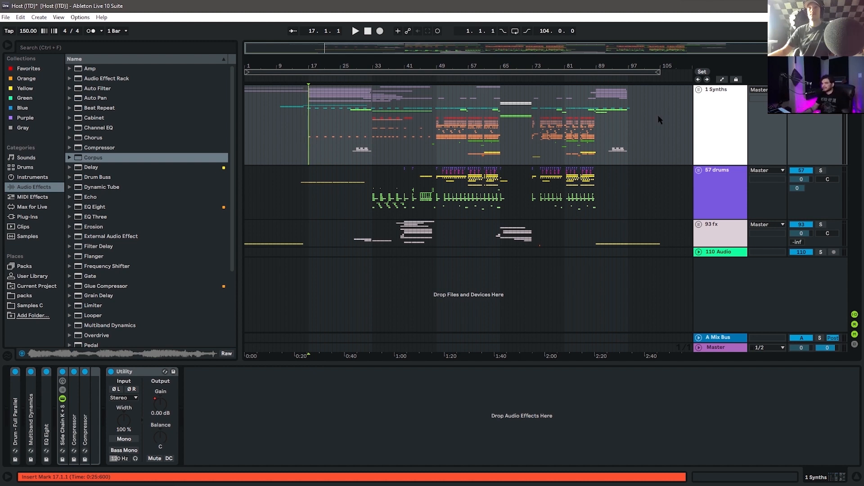
{"action": "key", "text": "ctrl+a"}
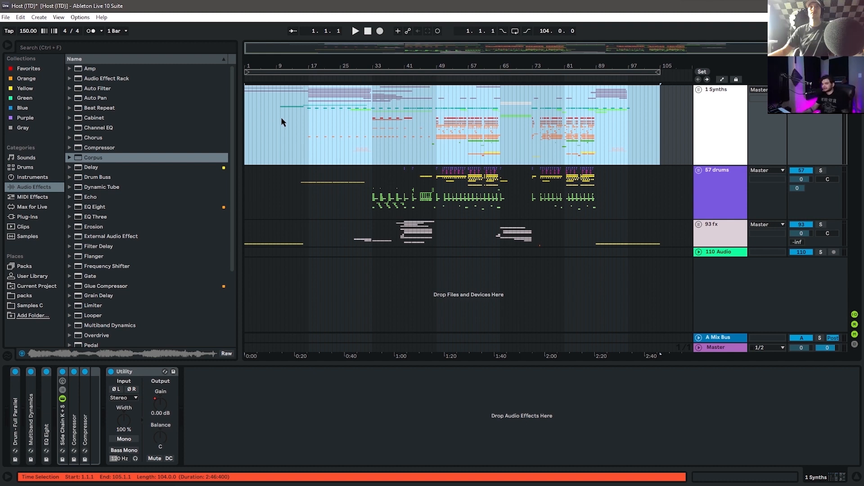
Widen the arrangement grid and highlight bars 33 to 49 of the 1 Synths group
{"action": "left_click_drag", "start_coordinate": [246, 124], "coordinate": [436, 117]}
{"action": "key", "text": "ctrl+2"}
{"action": "key", "text": "ctrl+2"}
{"action": "key", "text": "ctrl+2"}
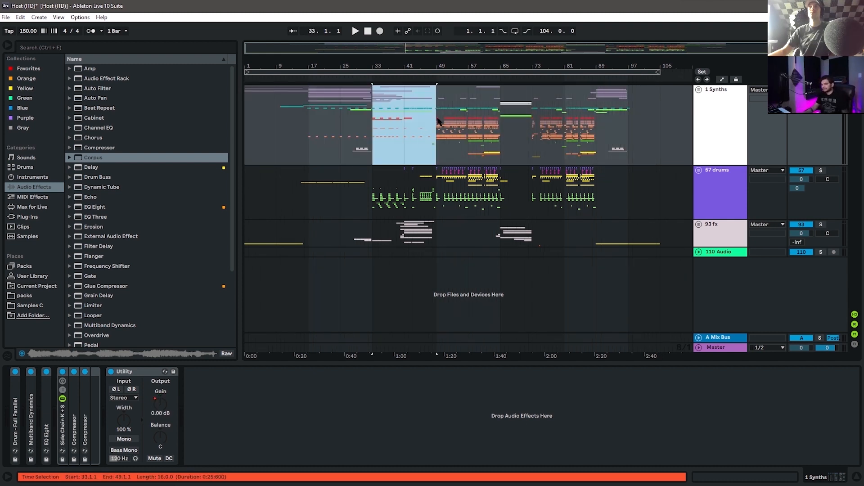
Highlight sections of the 1 Synths group, including bars 1 to 17 and 41 to 65, and place the insert marker at bar 81
{"action": "left_click", "coordinate": [673, 109]}
{"action": "left_click_drag", "start_coordinate": [568, 113], "coordinate": [110, 93]}
{"action": "left_click_drag", "start_coordinate": [308, 105], "coordinate": [262, 111]}
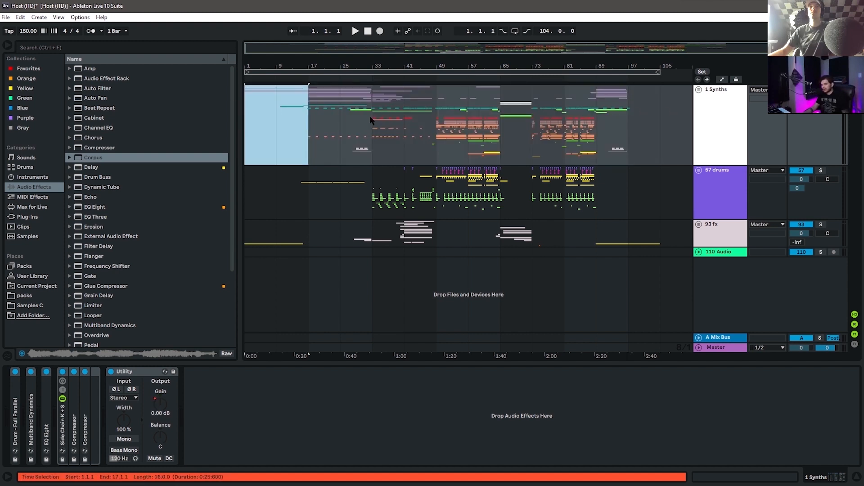
{"action": "left_click_drag", "start_coordinate": [369, 115], "coordinate": [359, 117]}
{"action": "left_click_drag", "start_coordinate": [433, 120], "coordinate": [398, 121]}
{"action": "left_click_drag", "start_coordinate": [514, 124], "coordinate": [423, 124]}
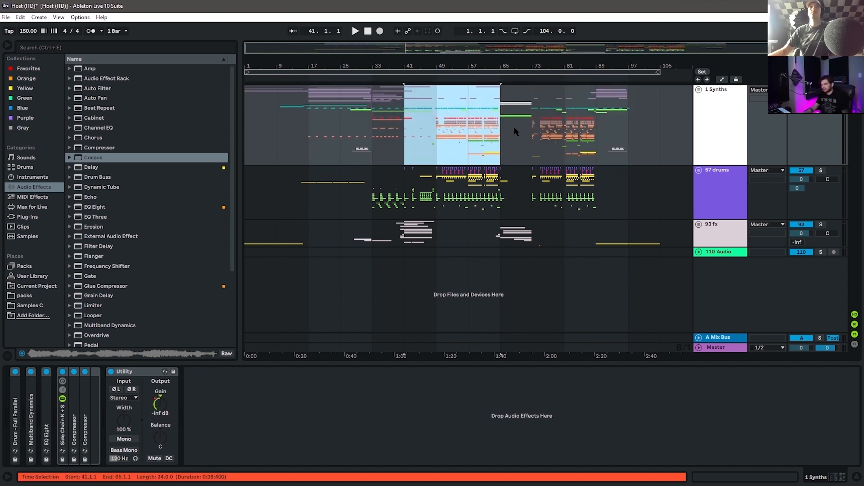
{"action": "left_click_drag", "start_coordinate": [557, 126], "coordinate": [620, 149]}
{"action": "left_click", "coordinate": [556, 147]}
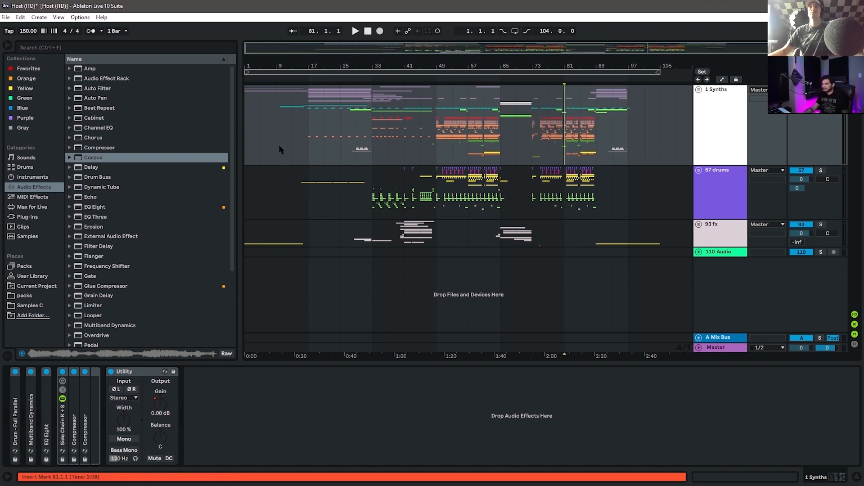
Examine the 1 Synths section from bar 13 to 41, marking its start at bar 13 and its end at bar 41
{"action": "left_click", "coordinate": [292, 129]}
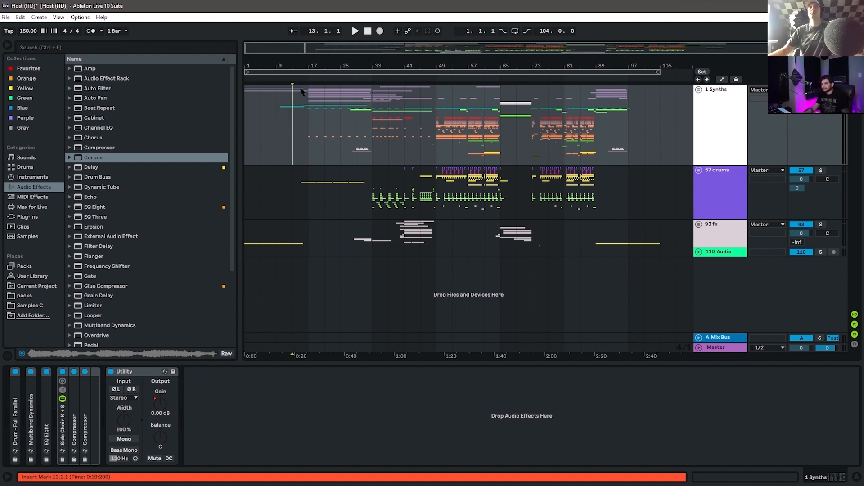
{"action": "left_click_drag", "start_coordinate": [303, 65], "coordinate": [328, 110]}
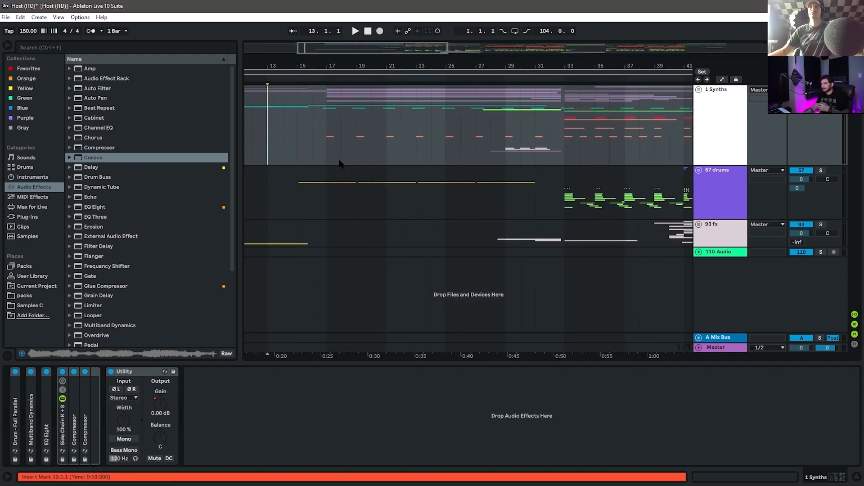
{"action": "left_click_drag", "start_coordinate": [363, 67], "coordinate": [363, 22]}
{"action": "mouse_move", "coordinate": [495, 136]}
{"action": "left_mouse_down"}
{"action": "mouse_move", "coordinate": [514, 135]}
{"action": "mouse_move", "coordinate": [485, 140]}
{"action": "left_mouse_up"}
{"action": "left_click", "coordinate": [415, 139]}
{"action": "left_click", "coordinate": [401, 139]}
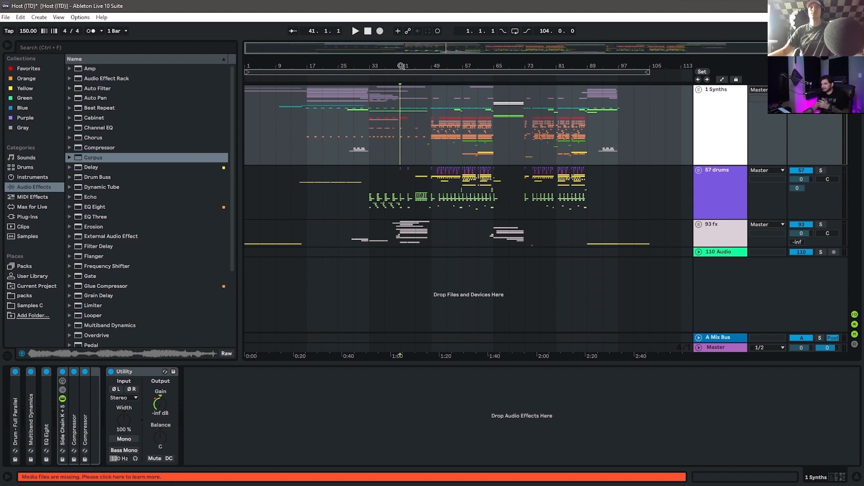
Inspect the 1 Synths group around the drop, highlighting bar 50 and the section from bar 49 to 57
{"action": "left_click_drag", "start_coordinate": [401, 66], "coordinate": [407, 118]}
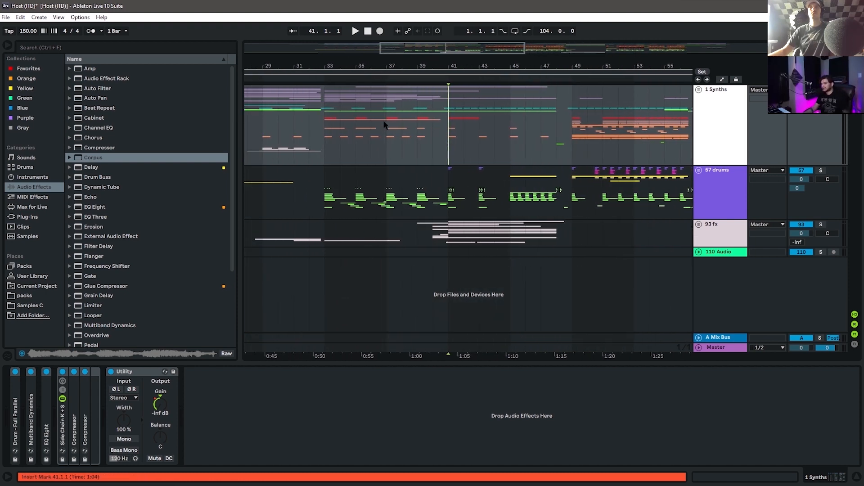
{"action": "left_click_drag", "start_coordinate": [590, 129], "coordinate": [601, 122]}
{"action": "left_click_drag", "start_coordinate": [622, 67], "coordinate": [340, 69]}
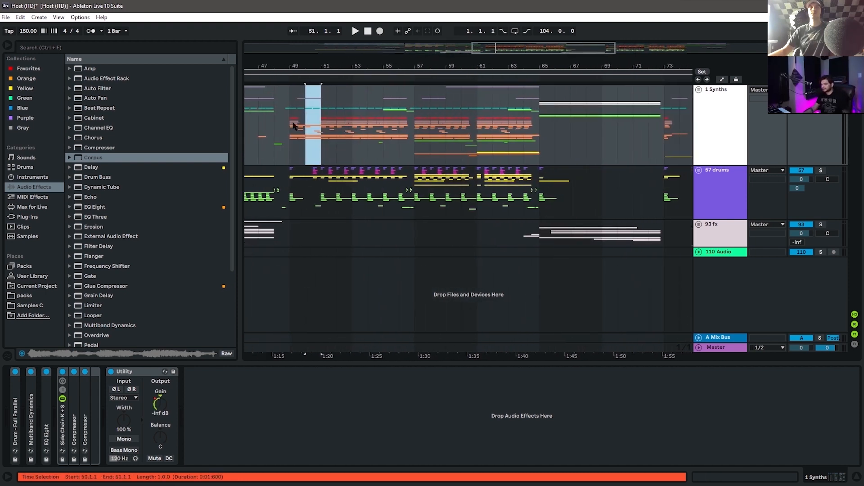
{"action": "left_click_drag", "start_coordinate": [292, 124], "coordinate": [415, 126]}
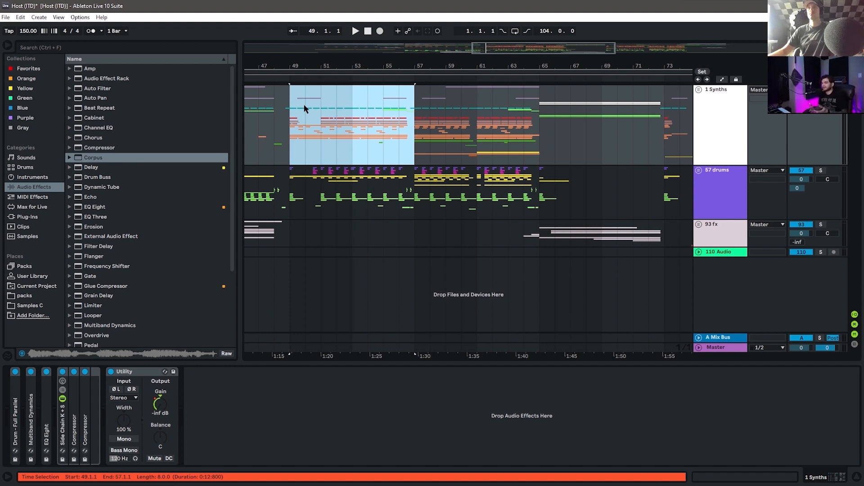
Review the end of the arrangement, marking bars 97 and 105 on the 1 Synths group
{"action": "scroll", "coordinate": [306, 109], "scroll_direction": "down", "scroll_amount": 6}
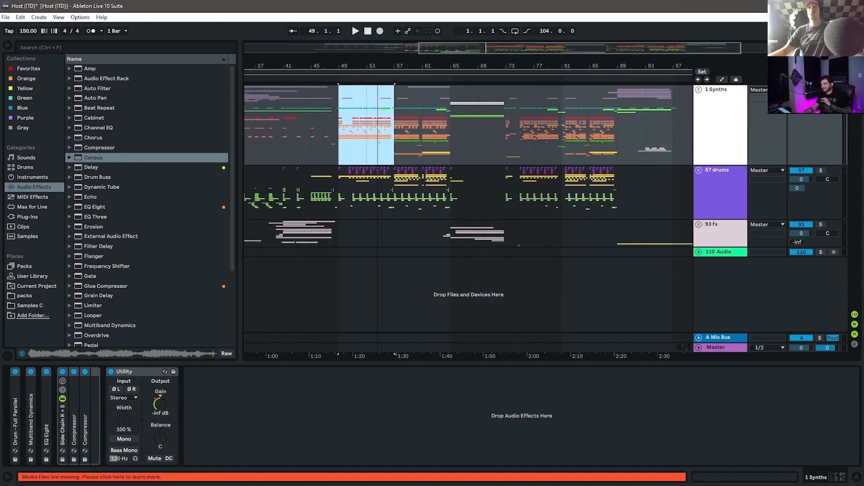
{"action": "left_click", "coordinate": [619, 131]}
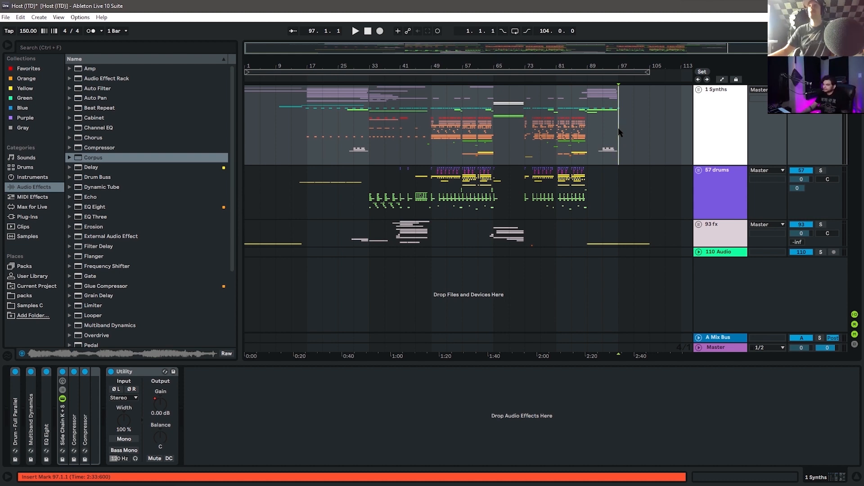
{"action": "left_click", "coordinate": [649, 133]}
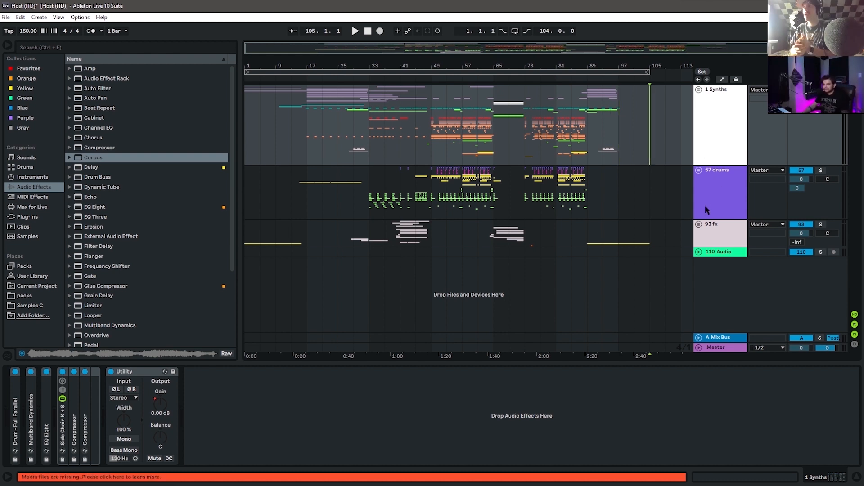
Unfold the 93 fx group and examine its riser, drone and sweep clips between bars 29 and 49
{"action": "left_click", "coordinate": [721, 230]}
{"action": "key", "text": "u"}
{"action": "left_click_drag", "start_coordinate": [394, 66], "coordinate": [470, 109]}
{"action": "scroll", "coordinate": [553, 150], "scroll_direction": "up", "scroll_amount": 2}
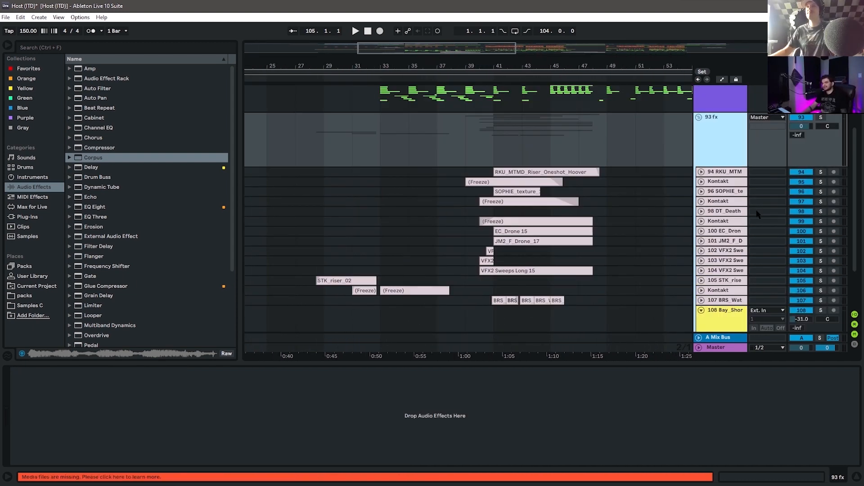
{"action": "left_click_drag", "start_coordinate": [469, 66], "coordinate": [469, 31]}
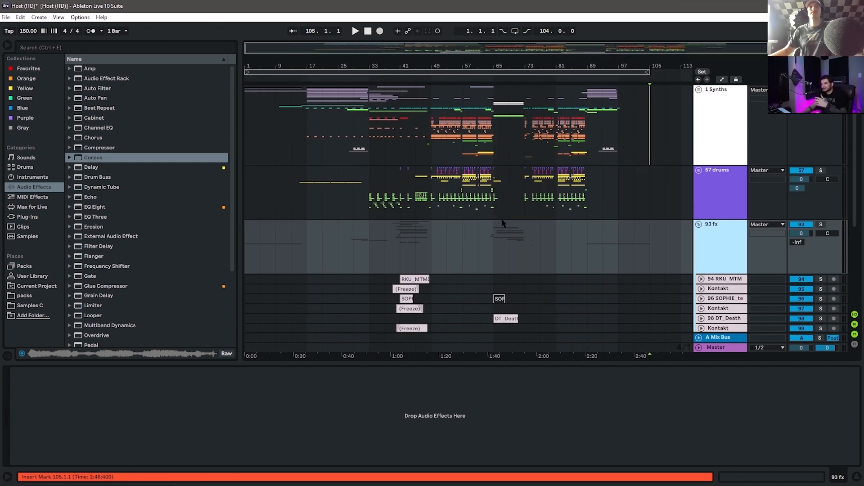
Highlight sections of the 1 Synths group, place the insert marker at bar 29, and compare with the 93 fx clips
{"action": "scroll", "coordinate": [558, 224], "scroll_direction": "up", "scroll_amount": 3}
{"action": "left_click_drag", "start_coordinate": [486, 145], "coordinate": [401, 137]}
{"action": "left_click_drag", "start_coordinate": [354, 135], "coordinate": [588, 128]}
{"action": "left_click_drag", "start_coordinate": [588, 129], "coordinate": [556, 120]}
{"action": "mouse_move", "coordinate": [354, 123]}
{"action": "left_mouse_down"}
{"action": "mouse_move", "coordinate": [312, 121]}
{"action": "mouse_move", "coordinate": [354, 126]}
{"action": "left_mouse_up"}
{"action": "scroll", "coordinate": [506, 130], "scroll_direction": "down", "scroll_amount": 4}
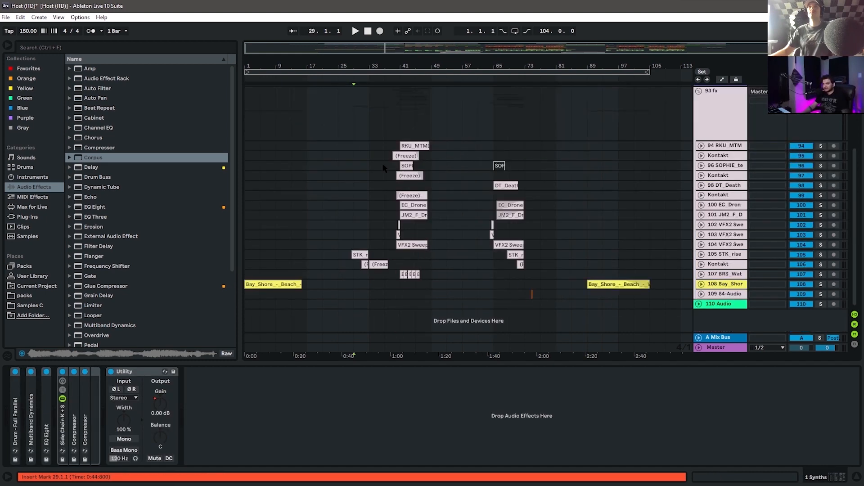
Mark bars 33 and 29 on the 93 fx group and examine its transition clips across the arrangement
{"action": "left_click", "coordinate": [387, 129]}
{"action": "left_click", "coordinate": [371, 119]}
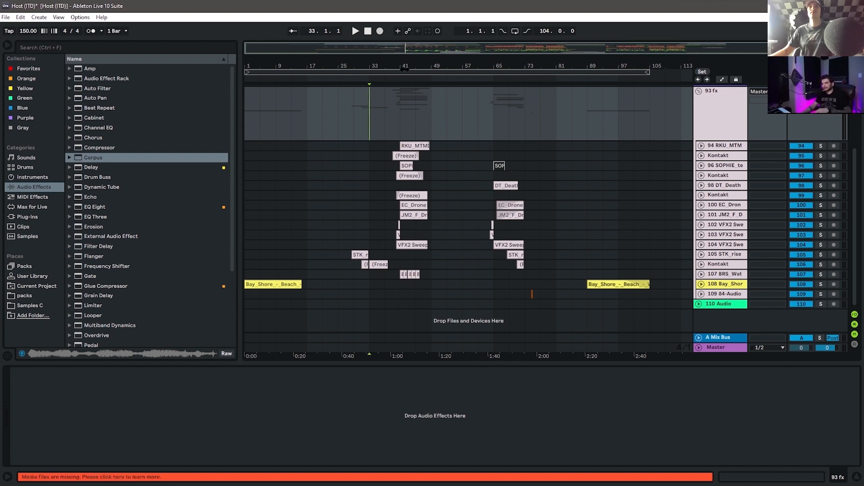
{"action": "mouse_move", "coordinate": [410, 66]}
{"action": "left_mouse_down"}
{"action": "mouse_move", "coordinate": [427, 106]}
{"action": "mouse_move", "coordinate": [466, 63]}
{"action": "left_mouse_up"}
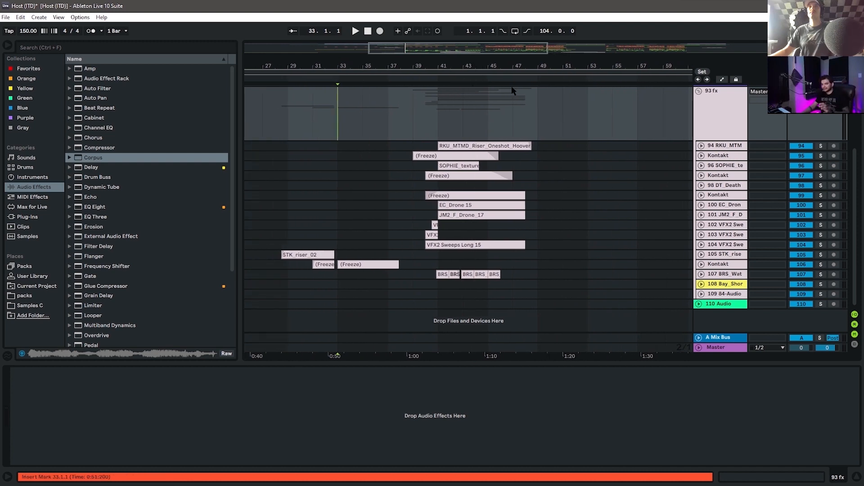
{"action": "left_click", "coordinate": [285, 128]}
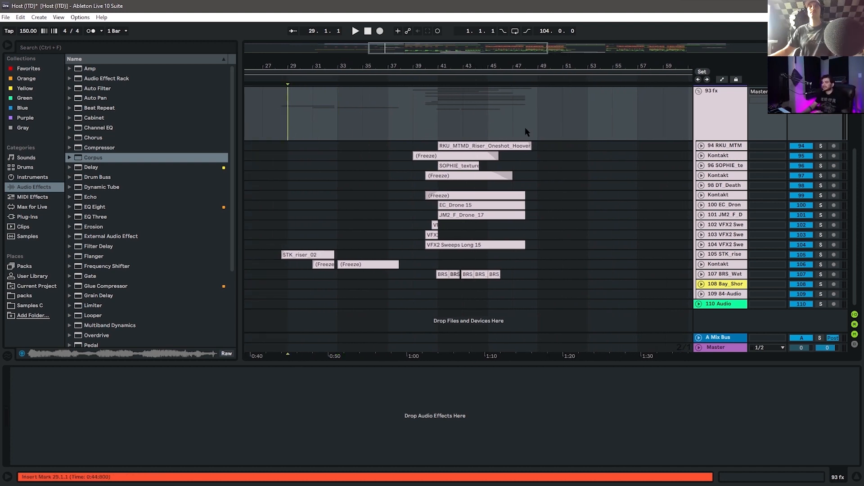
{"action": "scroll", "coordinate": [525, 127], "scroll_direction": "up", "scroll_amount": 3}
{"action": "double_click", "coordinate": [498, 68]}
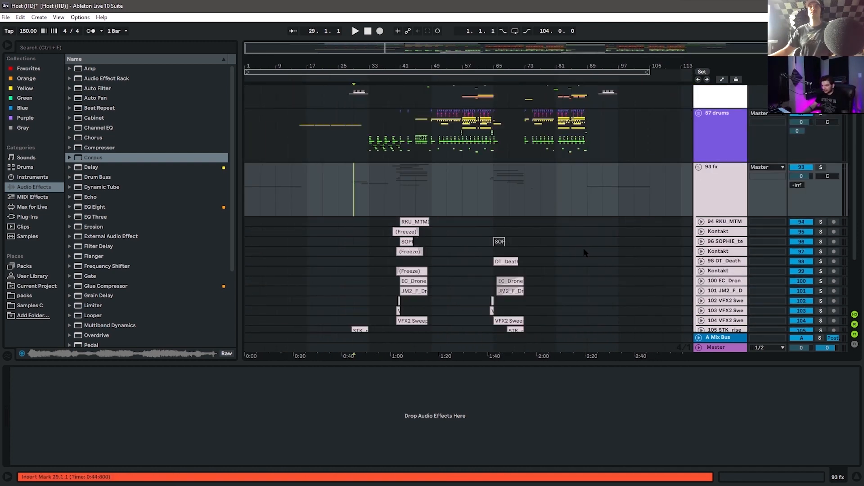
{"action": "scroll", "coordinate": [572, 257], "scroll_direction": "down", "scroll_amount": 3}
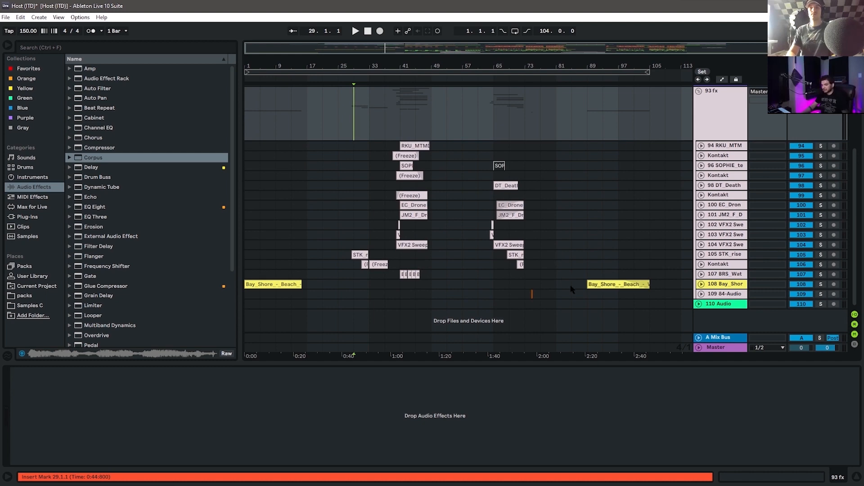
Highlight bars 33 to 49 on the 93 fx group and fold the group
{"action": "scroll", "coordinate": [523, 299], "scroll_direction": "up", "scroll_amount": 5}
{"action": "left_click_drag", "start_coordinate": [427, 326], "coordinate": [371, 258]}
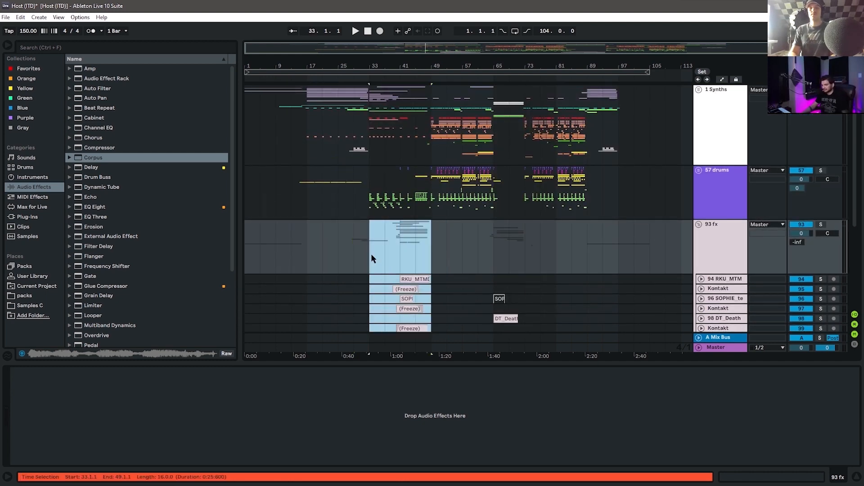
{"action": "left_click", "coordinate": [698, 225]}
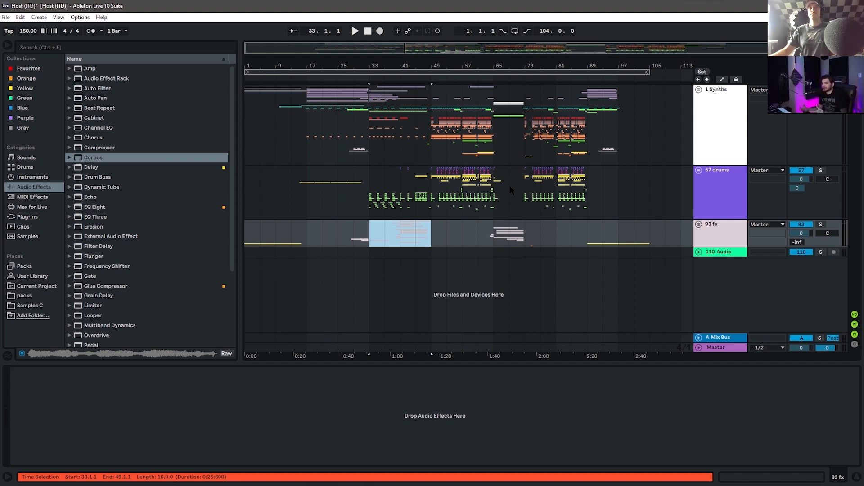
Solo the 93 fx group and play its transition effects from bar 37
{"action": "scroll", "coordinate": [391, 225], "scroll_direction": "up", "scroll_amount": 3}
{"action": "left_click", "coordinate": [354, 235]}
{"action": "left_click", "coordinate": [381, 235]}
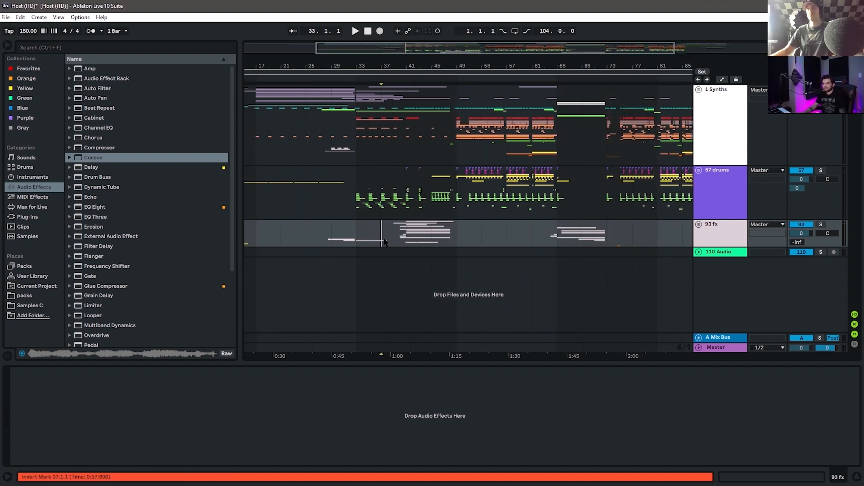
{"action": "left_click", "coordinate": [821, 225]}
{"action": "key", "text": "space"}
{"action": "scroll", "coordinate": [410, 230], "scroll_direction": "up", "scroll_amount": 3}
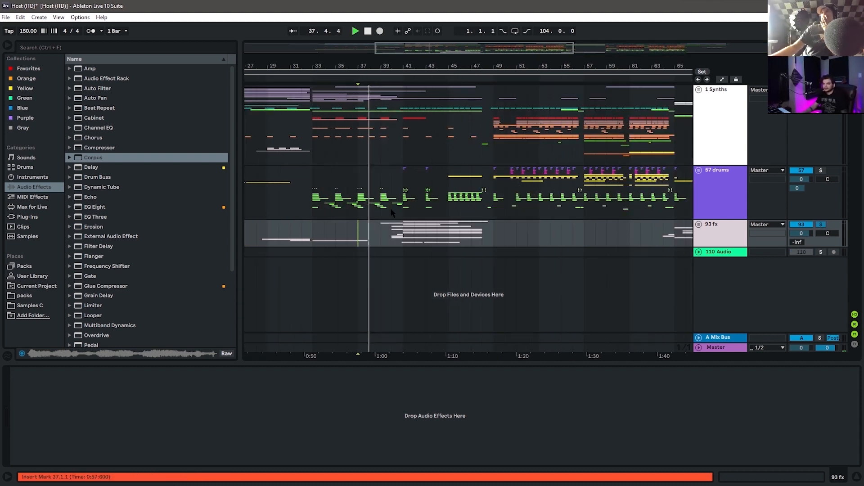
Place the insert marker at bar 39 on the 93 fx group and unfold it to examine its clips during playback
{"action": "left_click", "coordinate": [381, 236]}
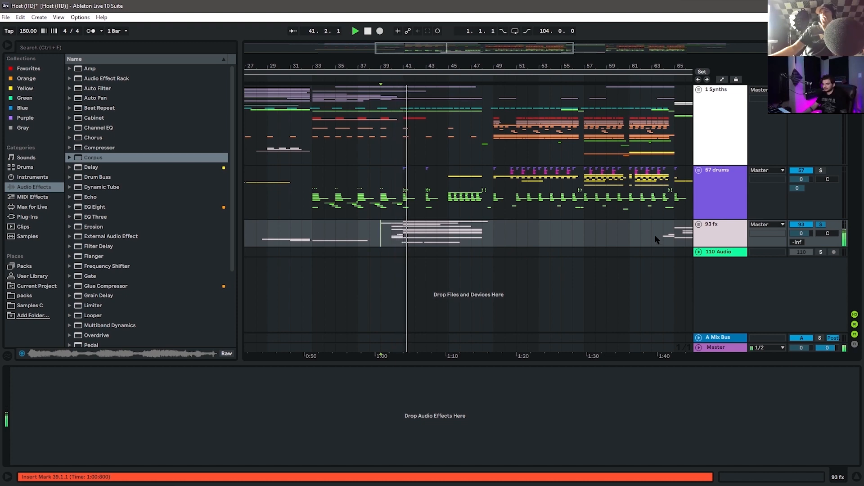
{"action": "left_click", "coordinate": [698, 224]}
{"action": "scroll", "coordinate": [512, 242], "scroll_direction": "down", "scroll_amount": 3}
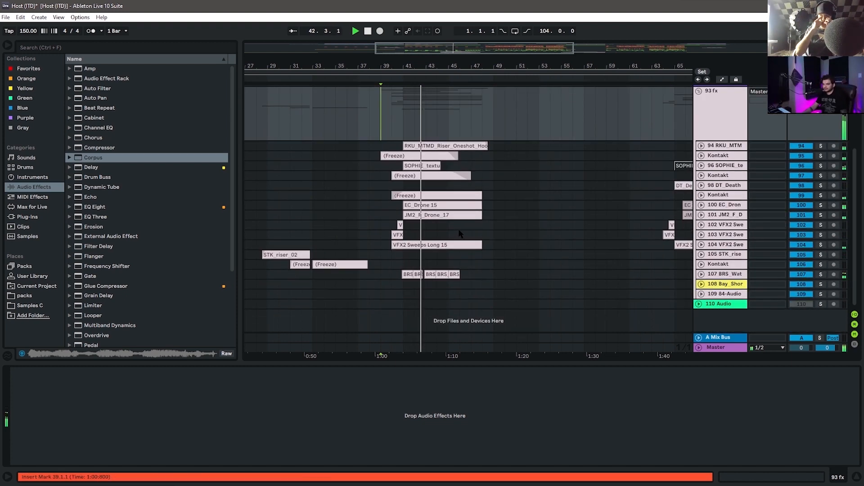